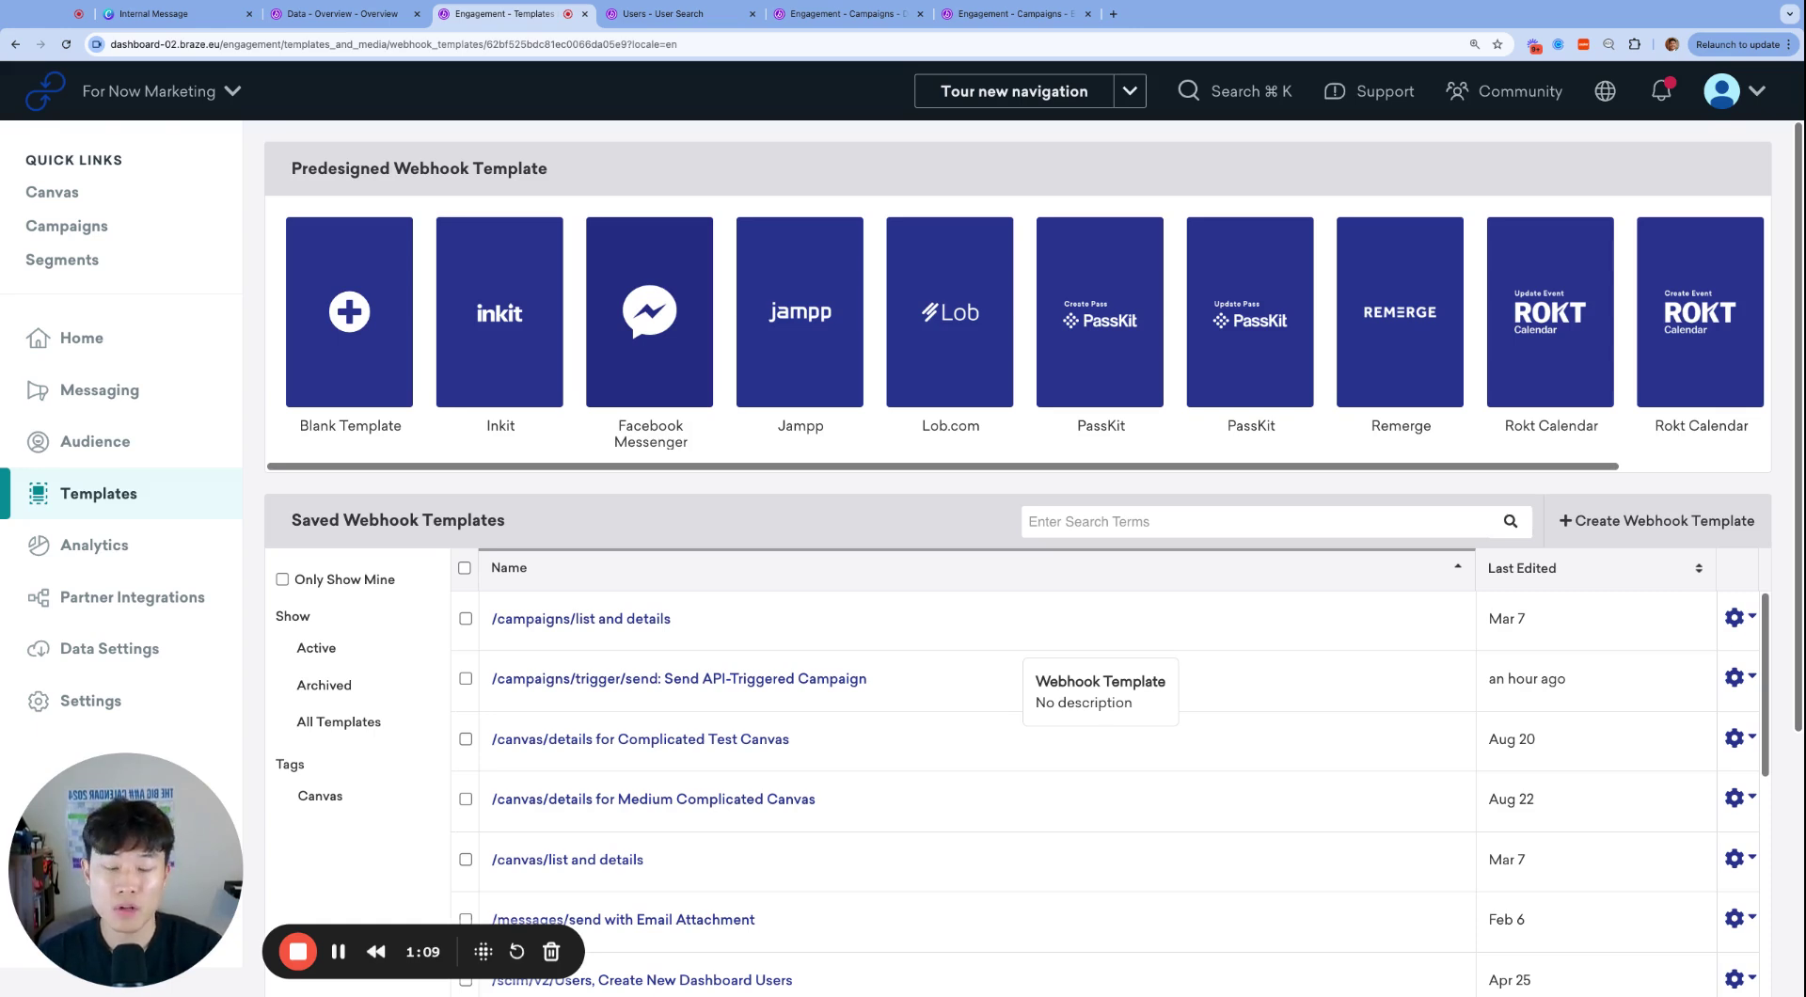
- Open the saved webhook template "/users/track: EID & Email" and view its compose settings
{"action": "scroll", "coordinate": [1044, 690], "scroll_direction": "down", "scroll_amount": 5}
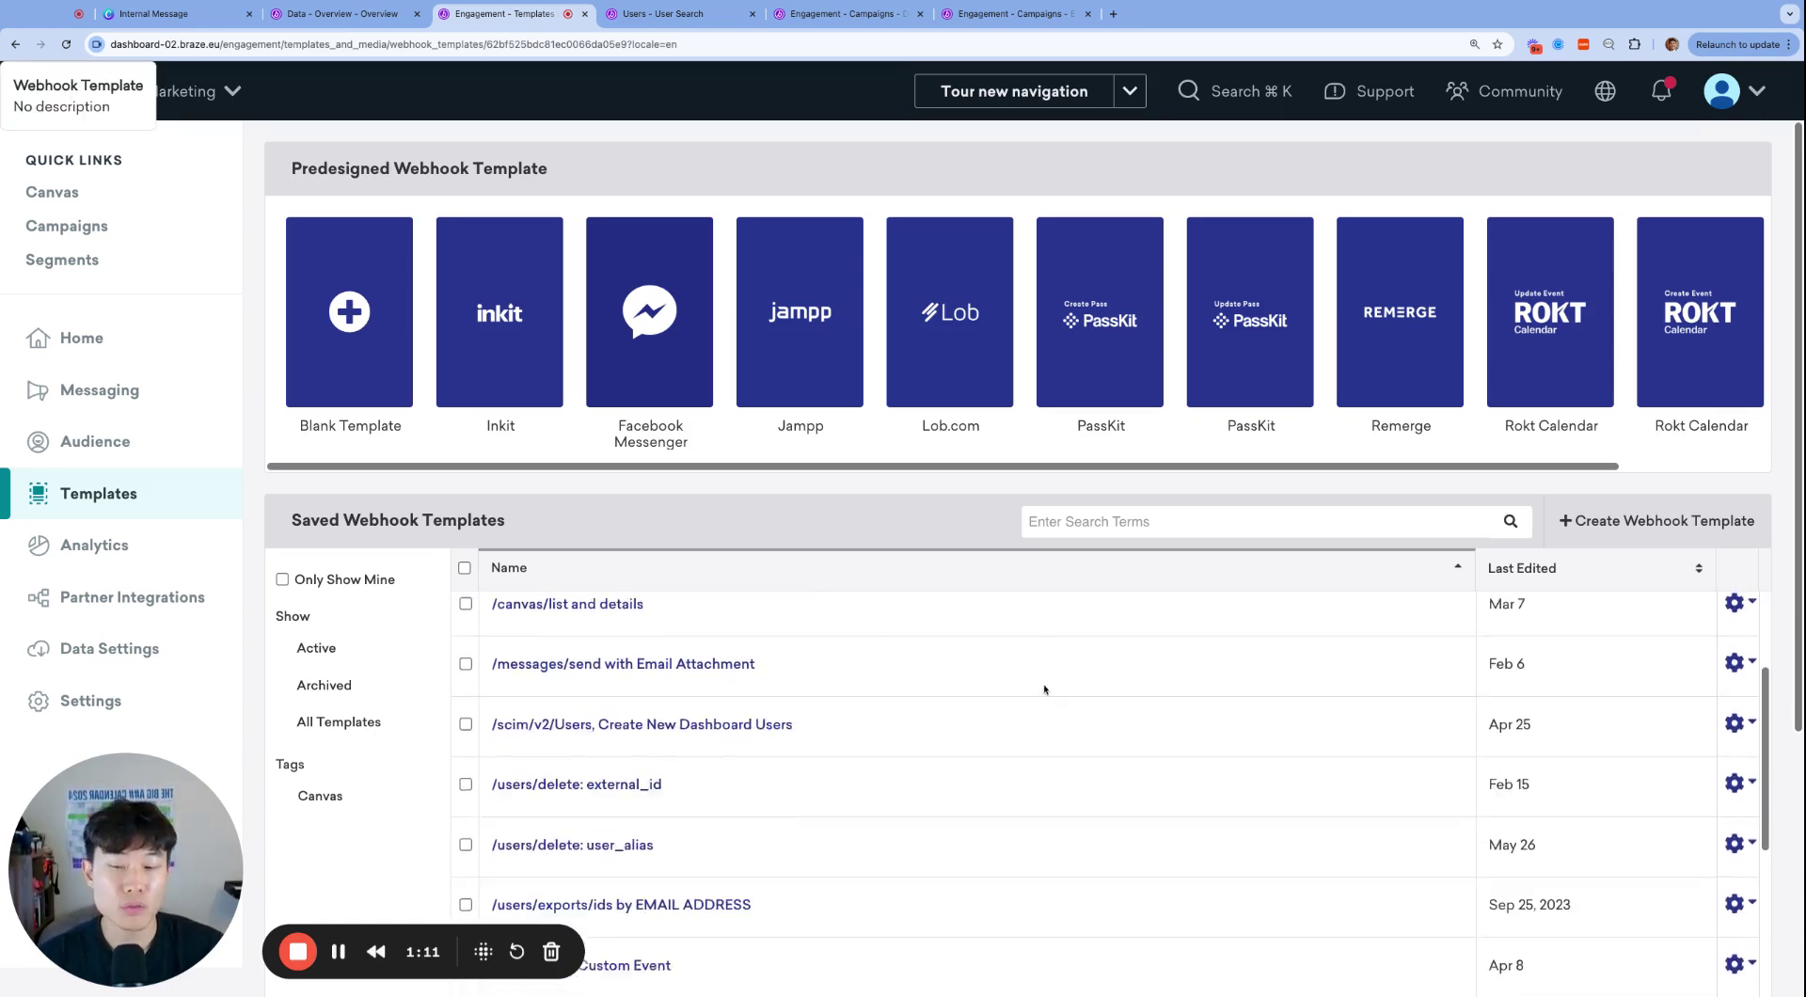
{"action": "scroll", "coordinate": [1045, 689], "scroll_direction": "down", "scroll_amount": 5}
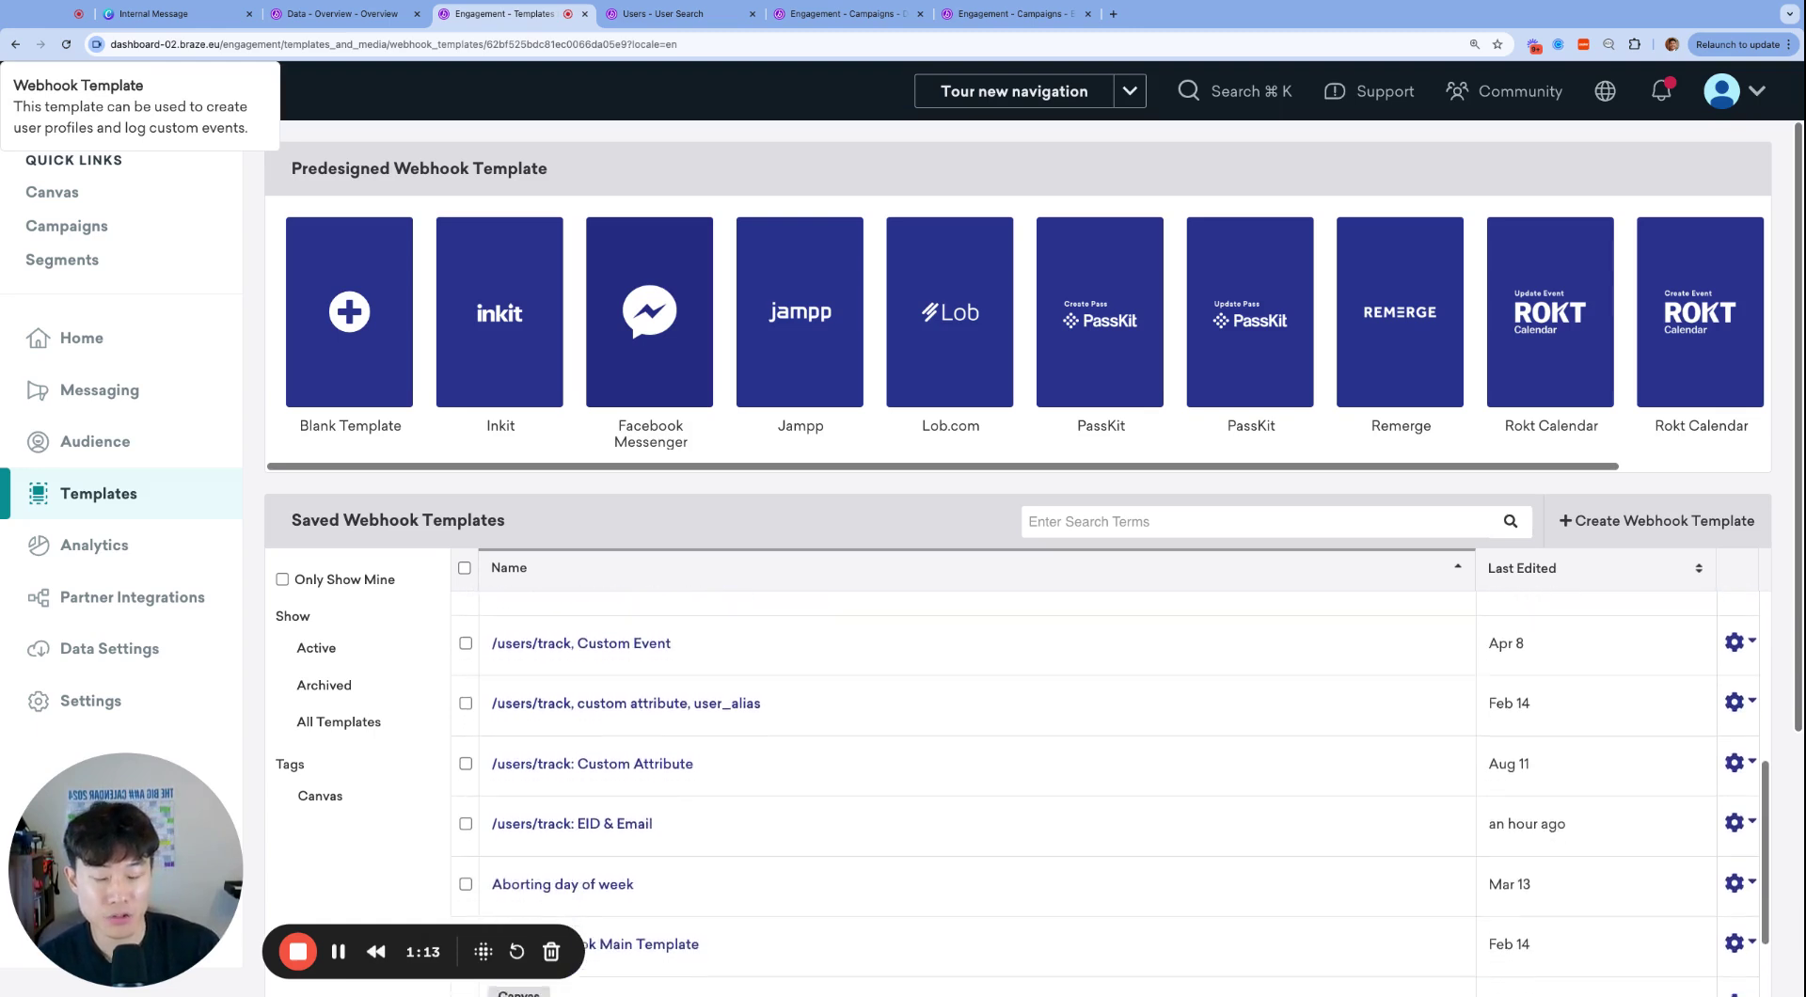
{"action": "scroll", "coordinate": [1044, 690], "scroll_direction": "down", "scroll_amount": 1}
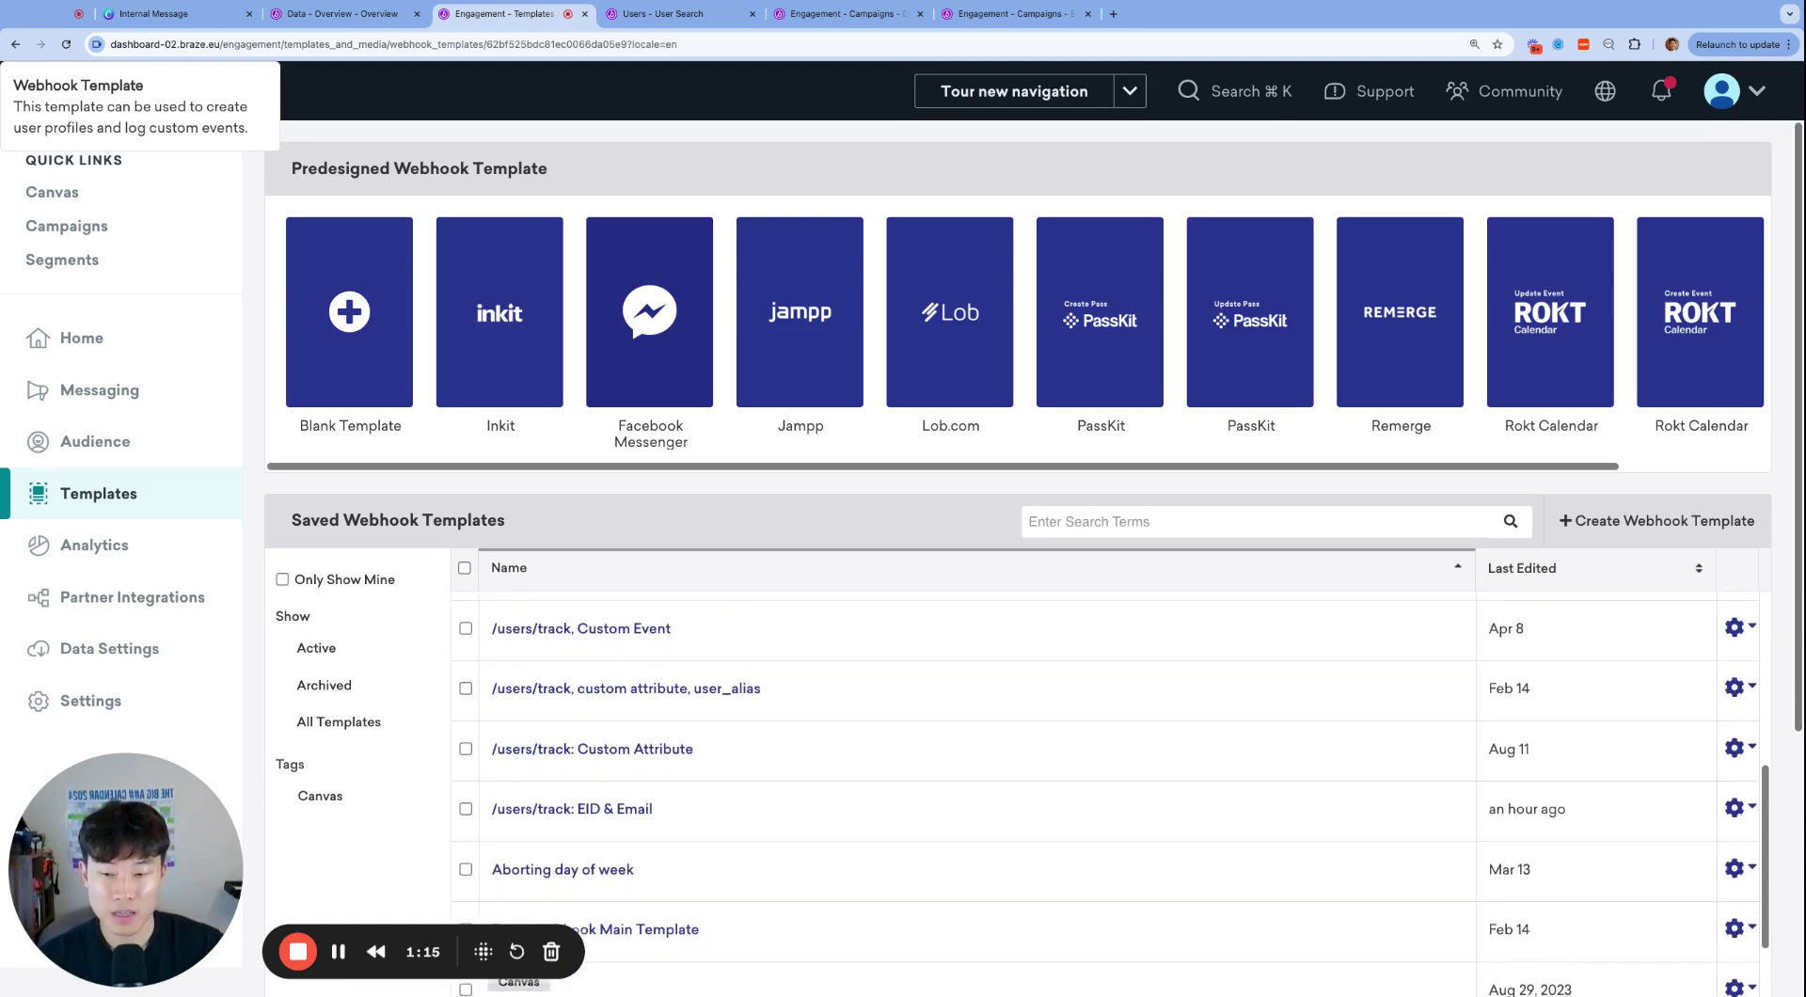
{"action": "scroll", "coordinate": [866, 593], "scroll_direction": "down", "scroll_amount": 1}
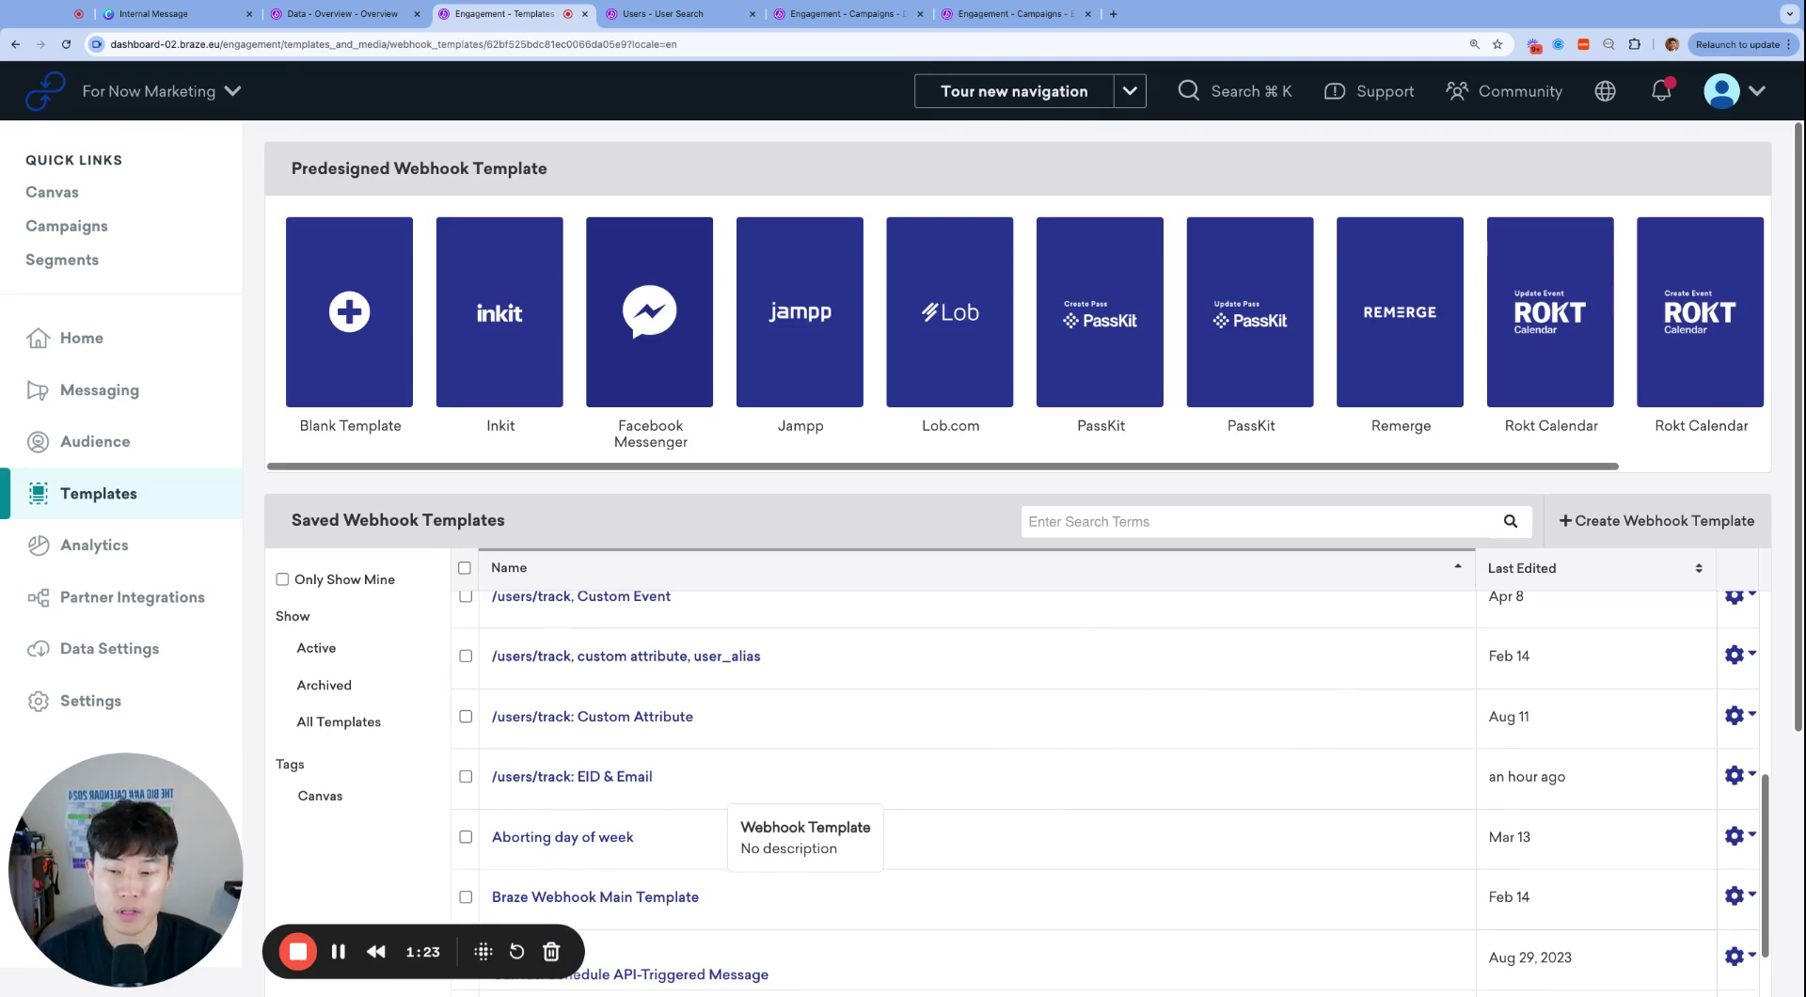
{"action": "left_click", "coordinate": [775, 800]}
{"action": "scroll", "coordinate": [792, 508], "scroll_direction": "down", "scroll_amount": 3}
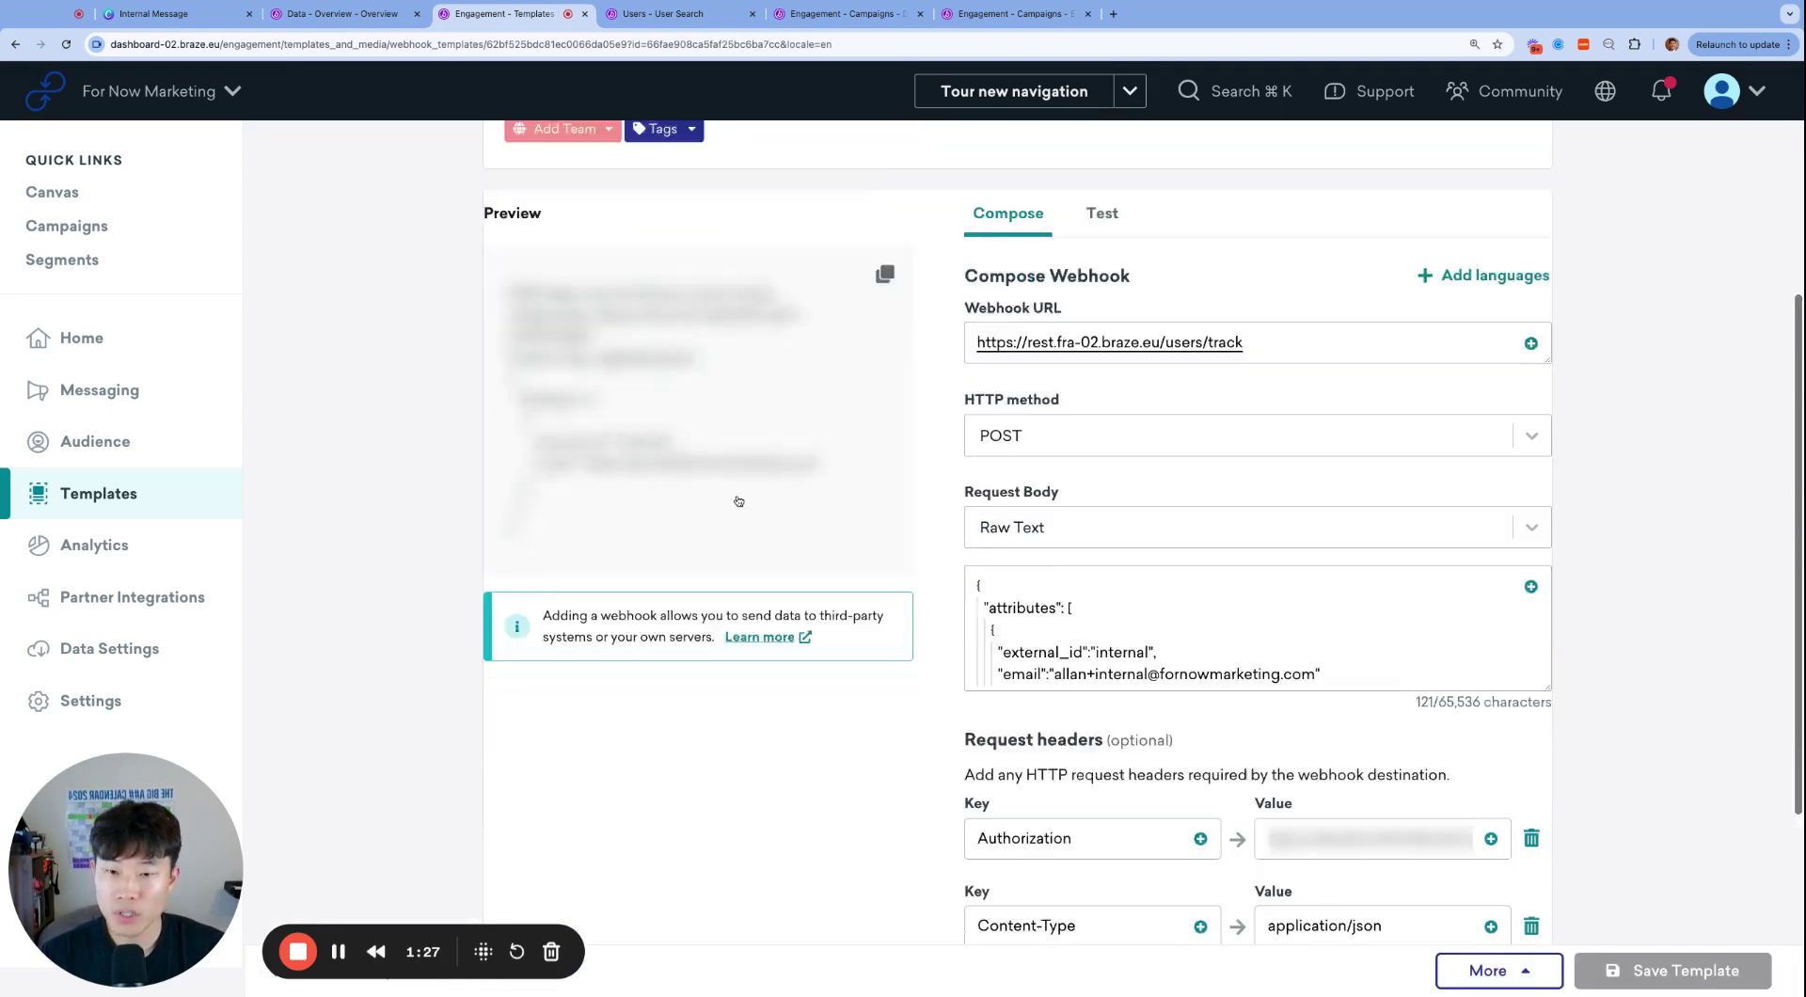
{"action": "scroll", "coordinate": [1387, 733], "scroll_direction": "up", "scroll_amount": 3}
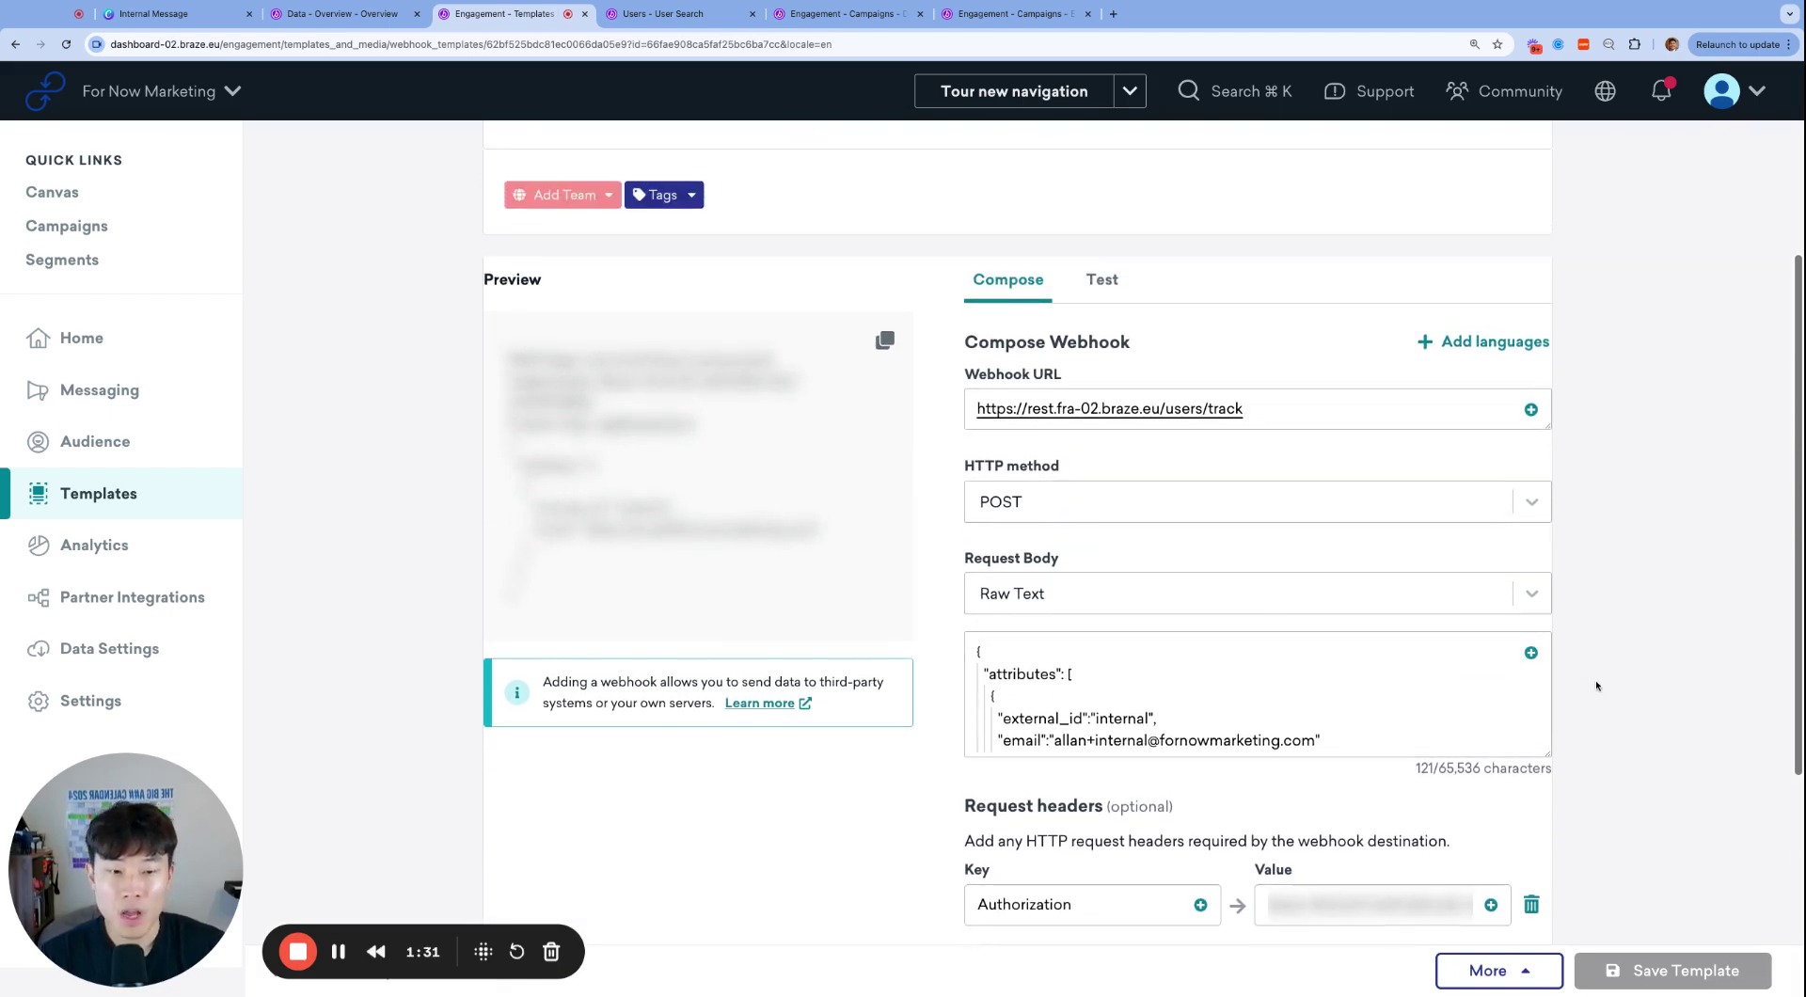
- Enlarge the webhook's request body editor and examine the email and external_id attribute lines
{"action": "left_click_drag", "start_coordinate": [1552, 754], "coordinate": [1552, 880]}
{"action": "left_click", "coordinate": [1243, 741]}
{"action": "double_click", "coordinate": [1243, 740]}
{"action": "key", "text": "super+Right"}
{"action": "key", "text": "alt+Left"}
{"action": "key", "text": "alt+Left"}
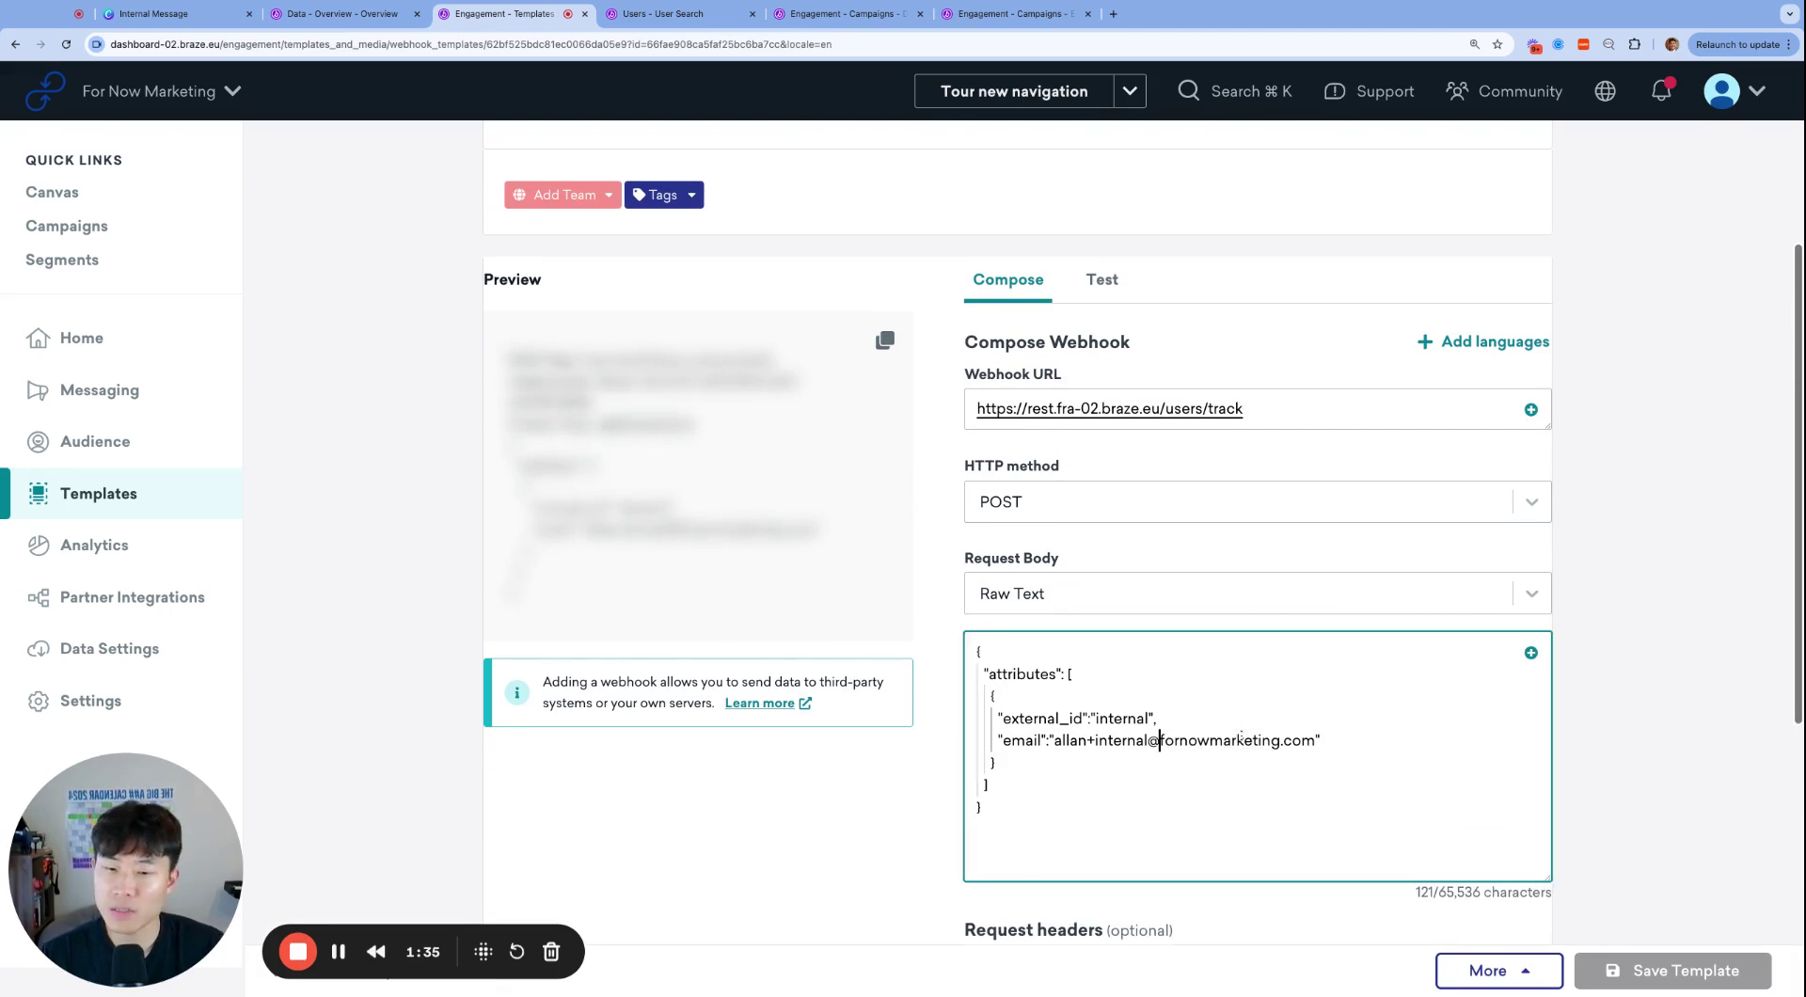
{"action": "key", "text": "alt+shift+Right"}
{"action": "key", "text": "Up"}
{"action": "key", "text": "alt+shift+Left"}
{"action": "key", "text": "alt+Left"}
{"action": "key", "text": "alt+Left"}
{"action": "key", "text": "alt+shift+Right"}
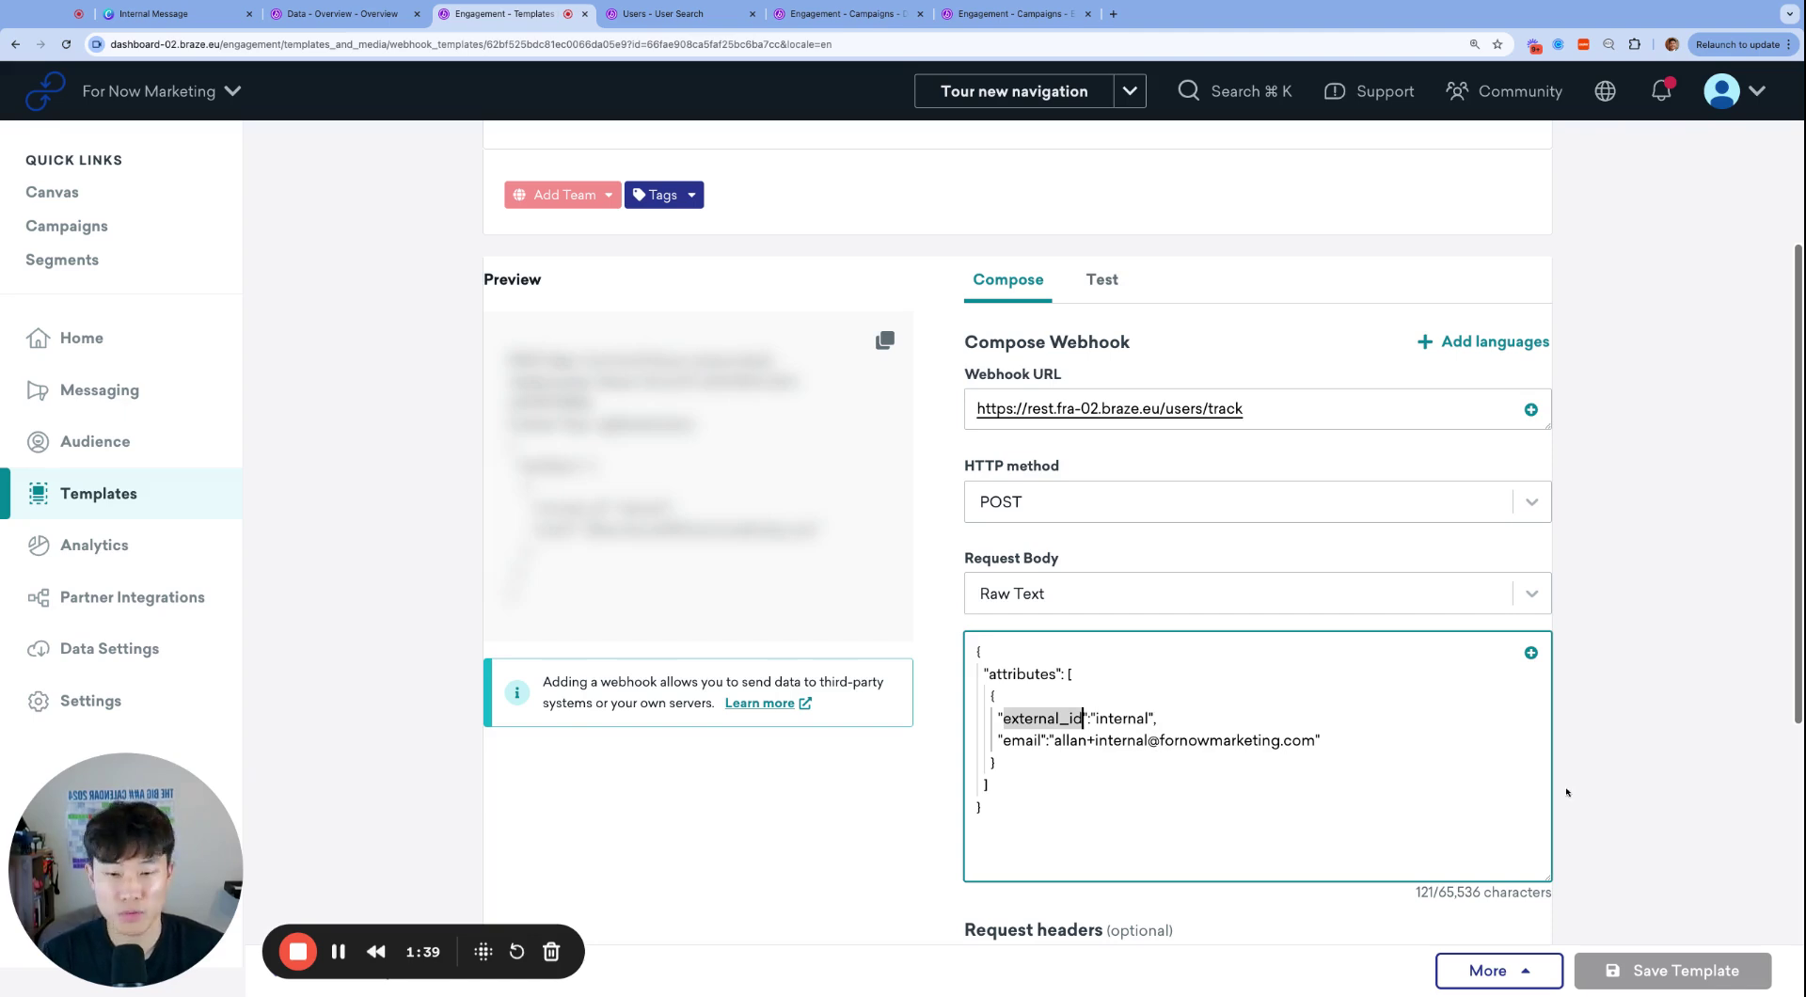
- Inspect the values assigned to external_id and email in the webhook's request body
{"action": "scroll", "coordinate": [1381, 696], "scroll_direction": "down", "scroll_amount": 2}
{"action": "key", "text": "Down"}
{"action": "key", "text": "Down"}
{"action": "key", "text": "Down"}
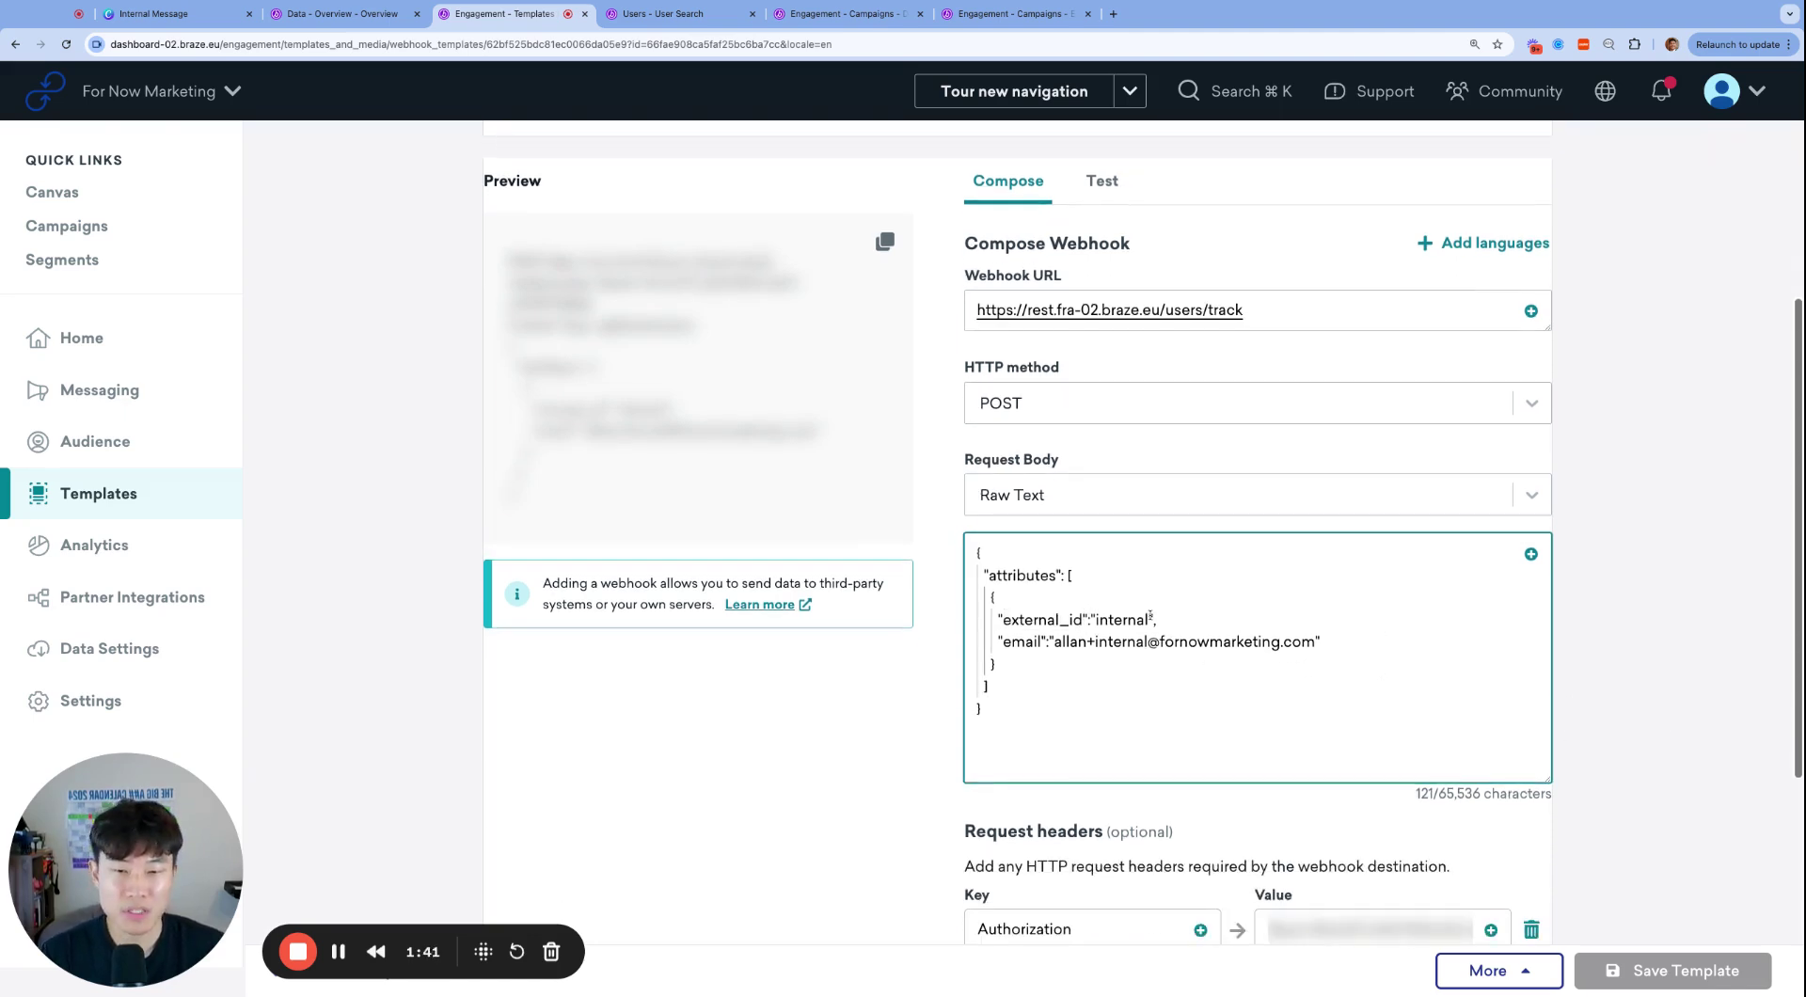
{"action": "double_click", "coordinate": [1108, 619]}
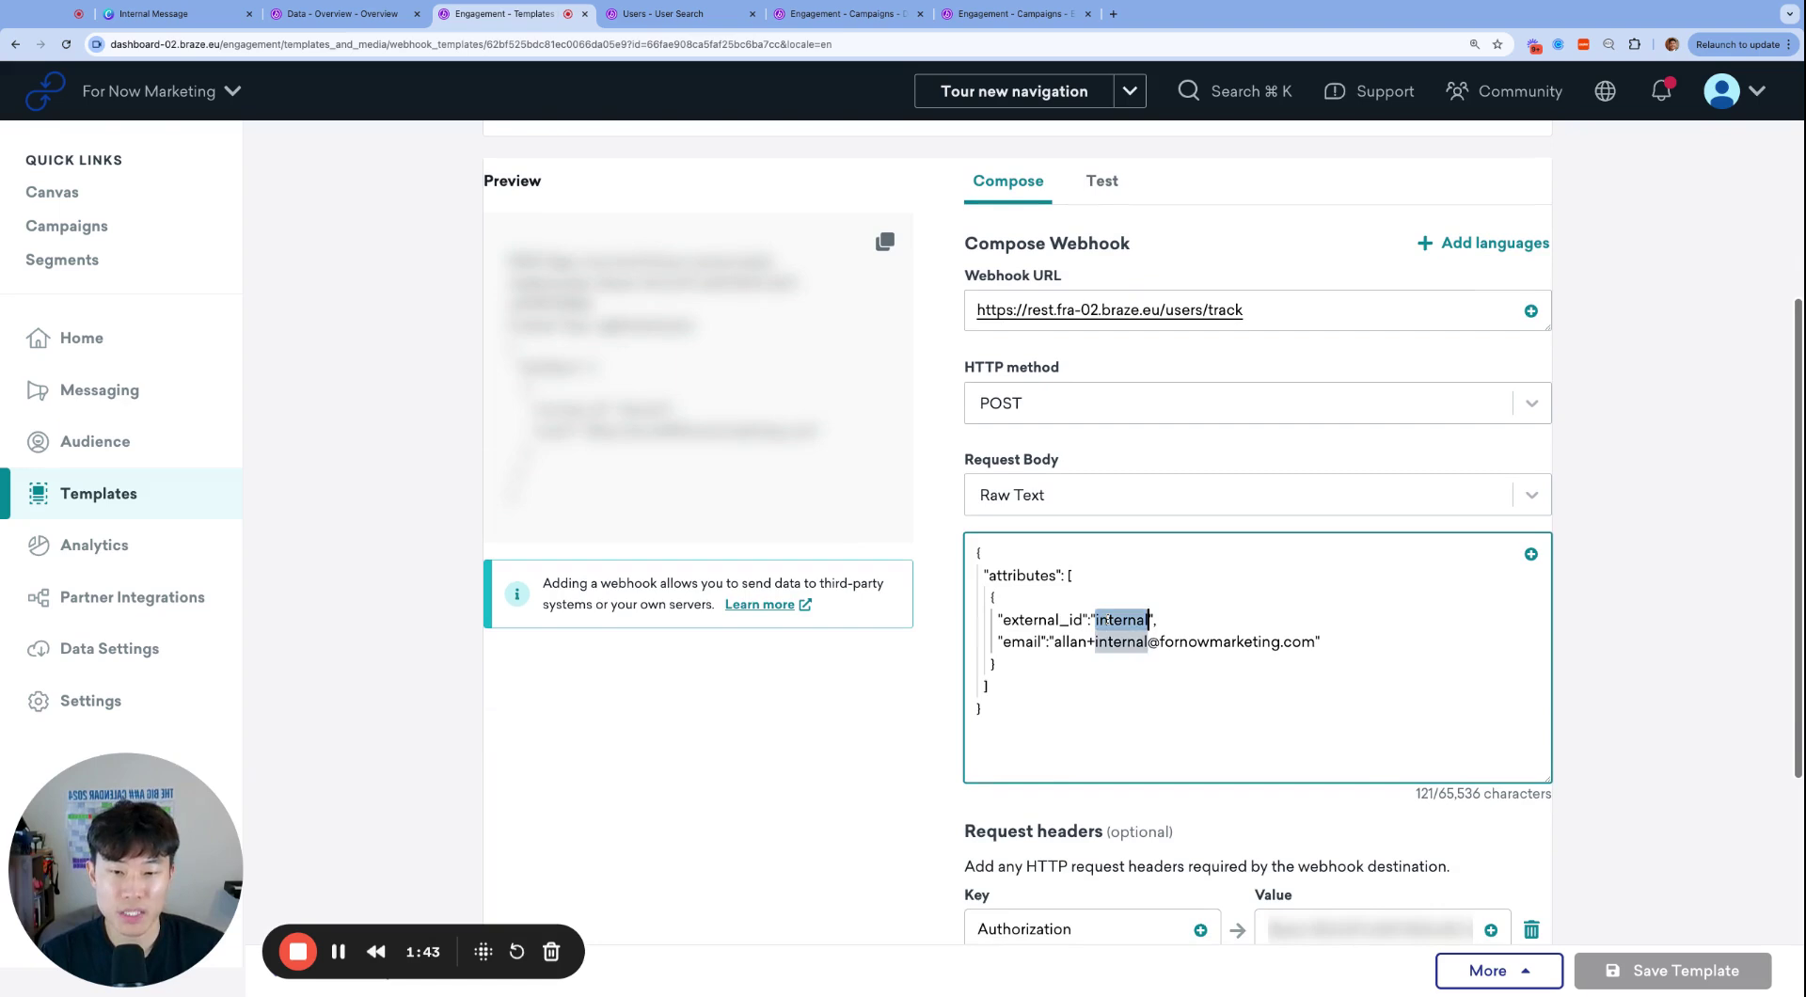
{"action": "double_click", "coordinate": [1063, 641]}
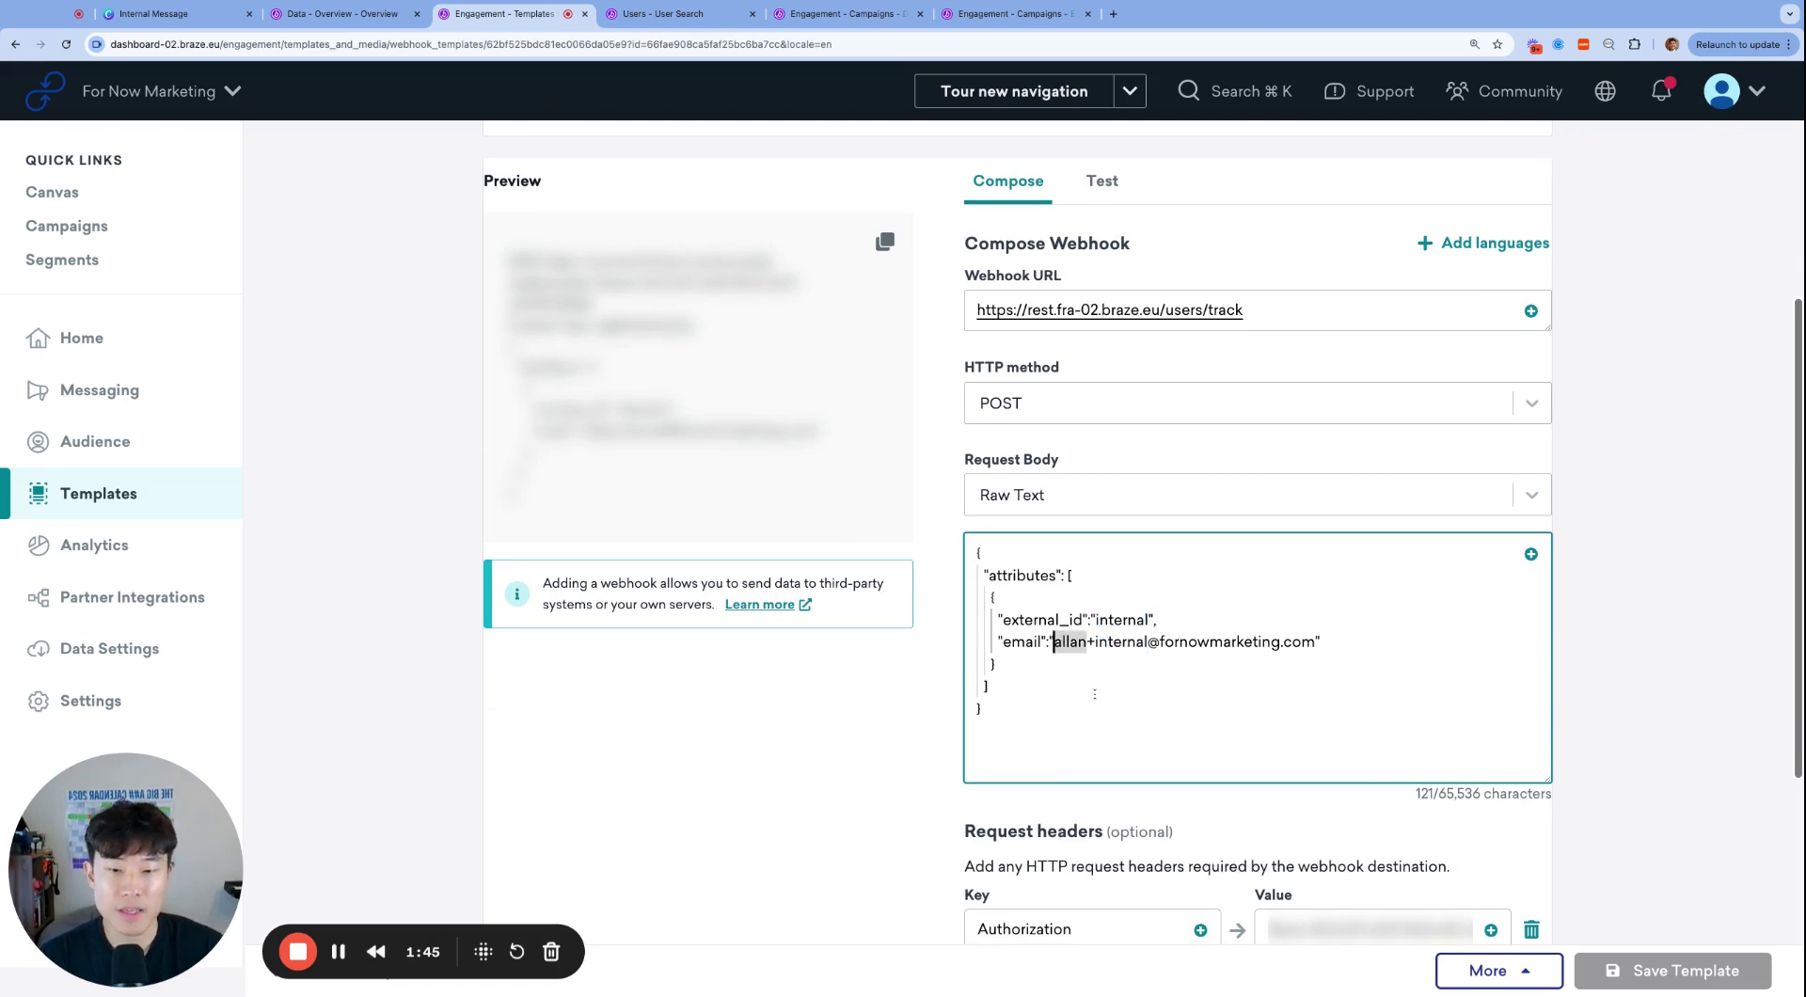
{"action": "left_click", "coordinate": [1312, 641], "text": "shift"}
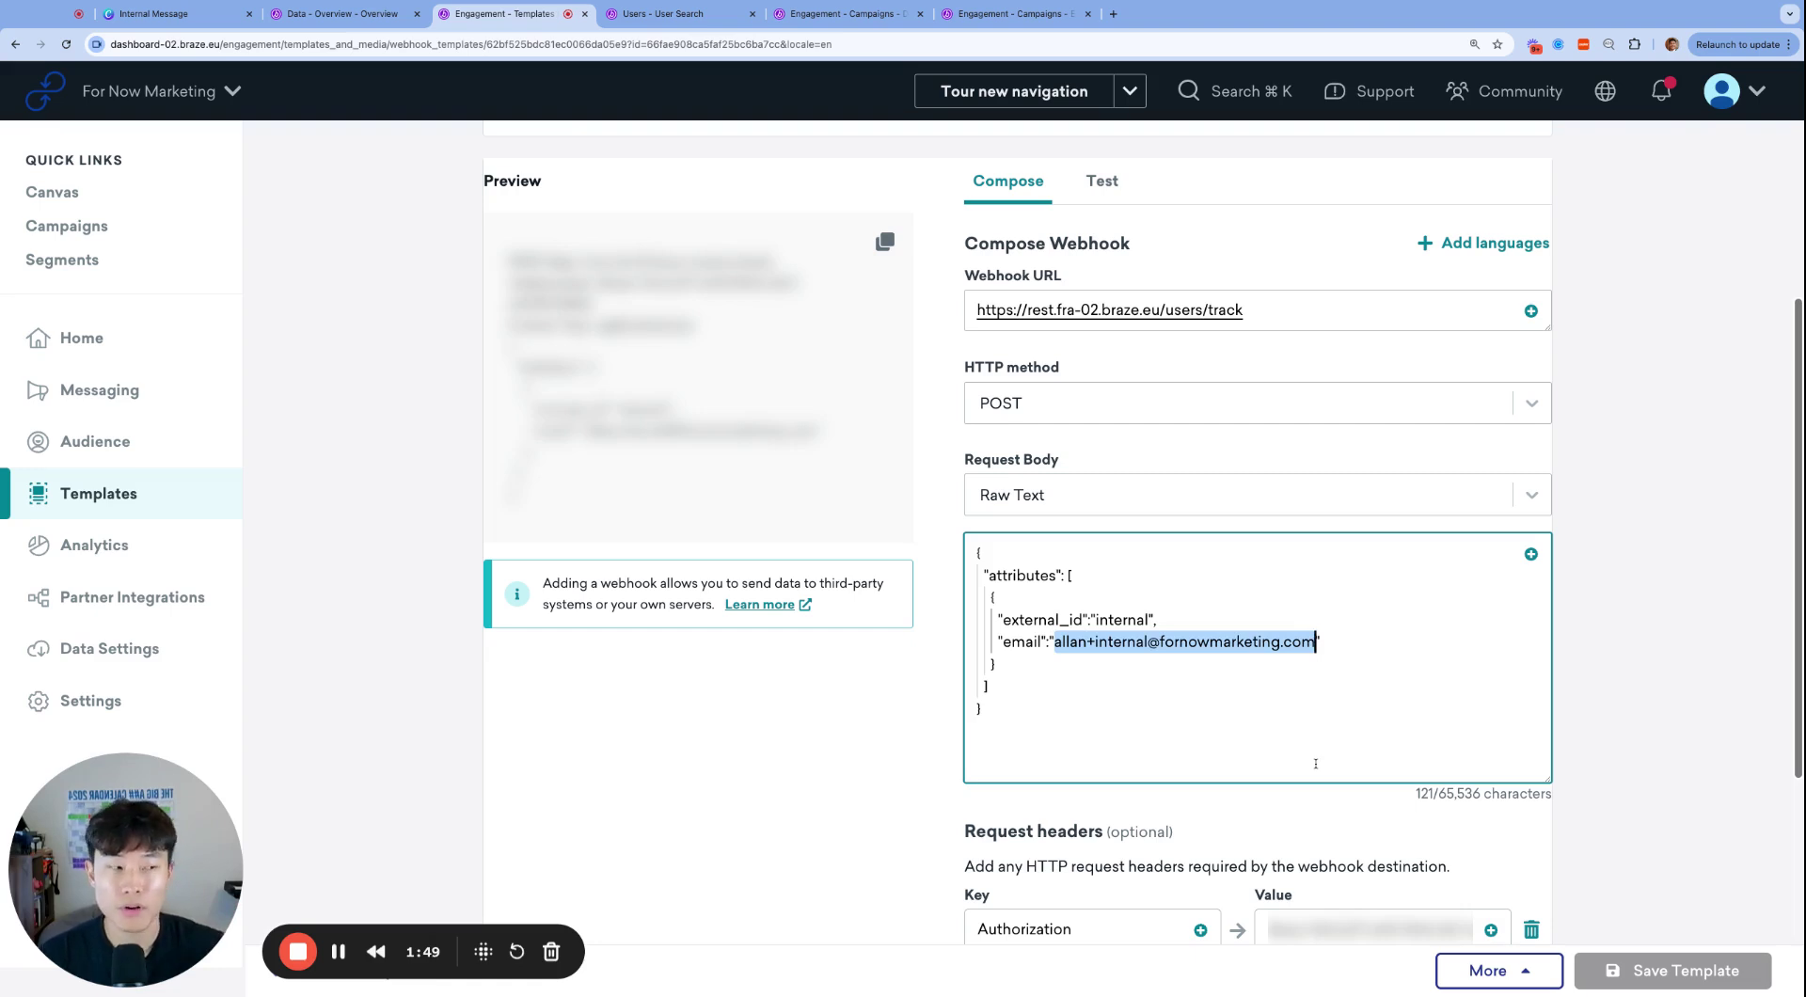
- Send a test of the /users/track webhook and dismiss its response
{"action": "scroll", "coordinate": [1277, 698], "scroll_direction": "up", "scroll_amount": 1}
{"action": "scroll", "coordinate": [1276, 698], "scroll_direction": "up", "scroll_amount": 2}
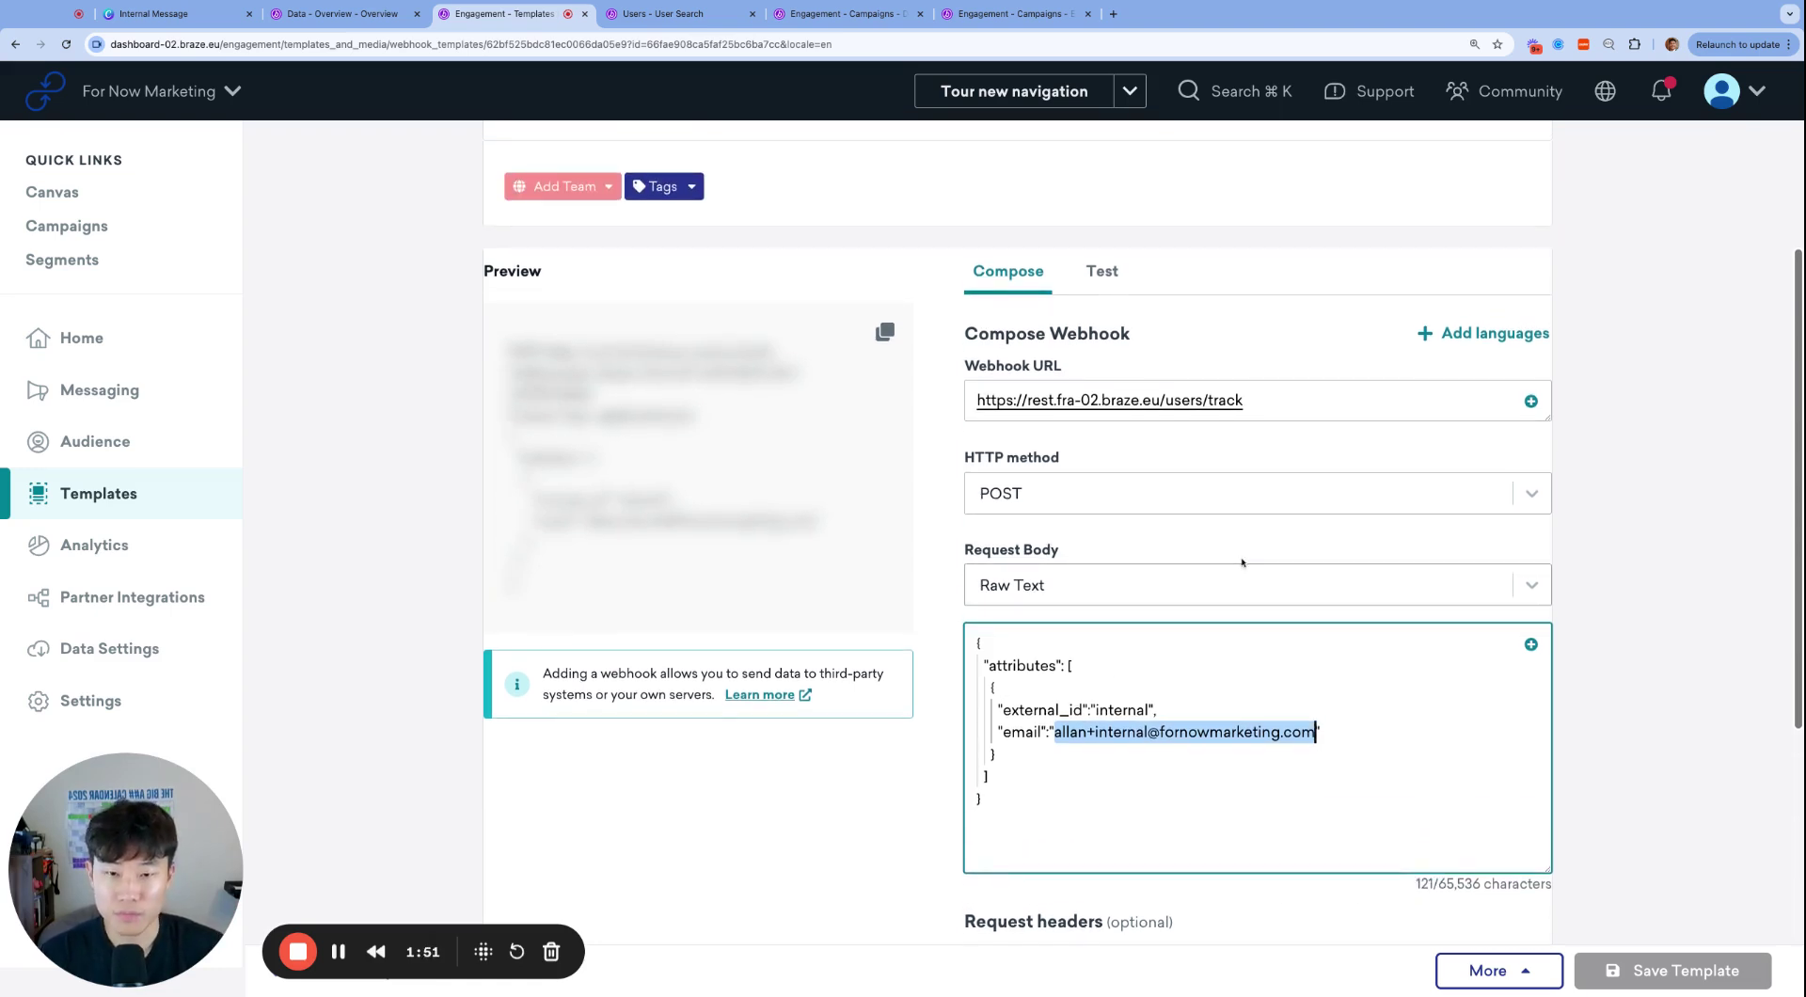
{"action": "left_click", "coordinate": [1109, 296]}
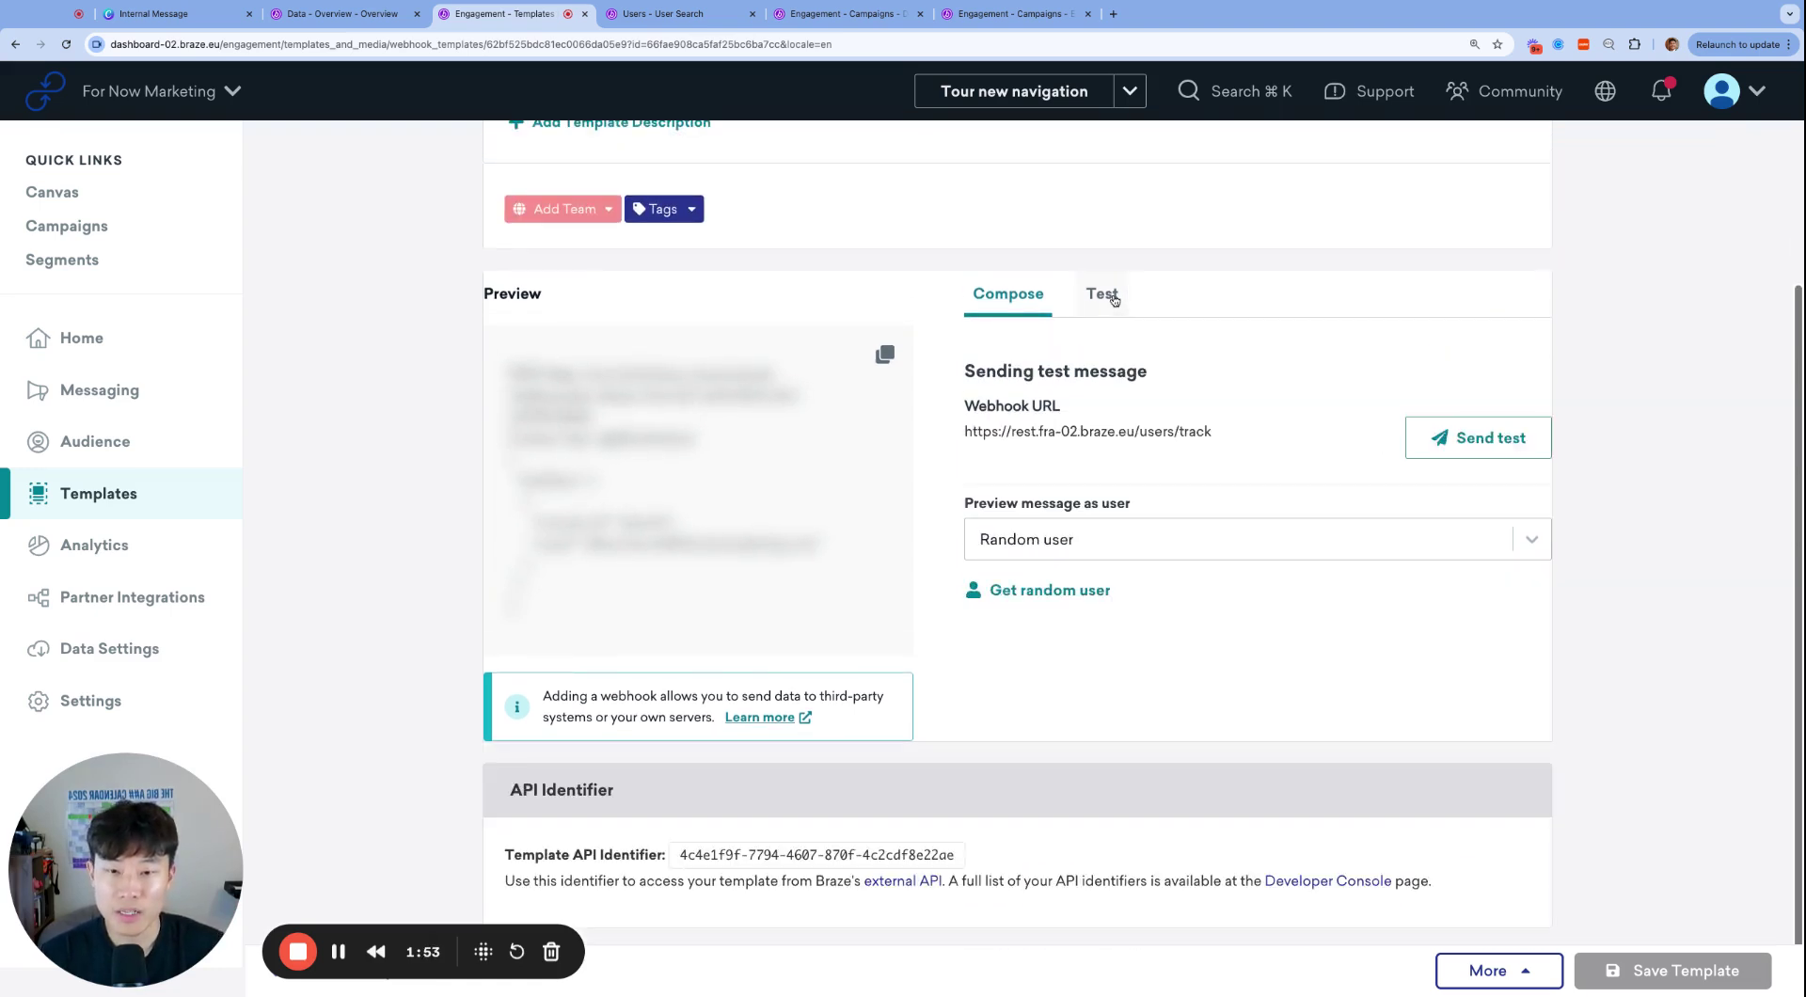
{"action": "left_click", "coordinate": [1486, 440]}
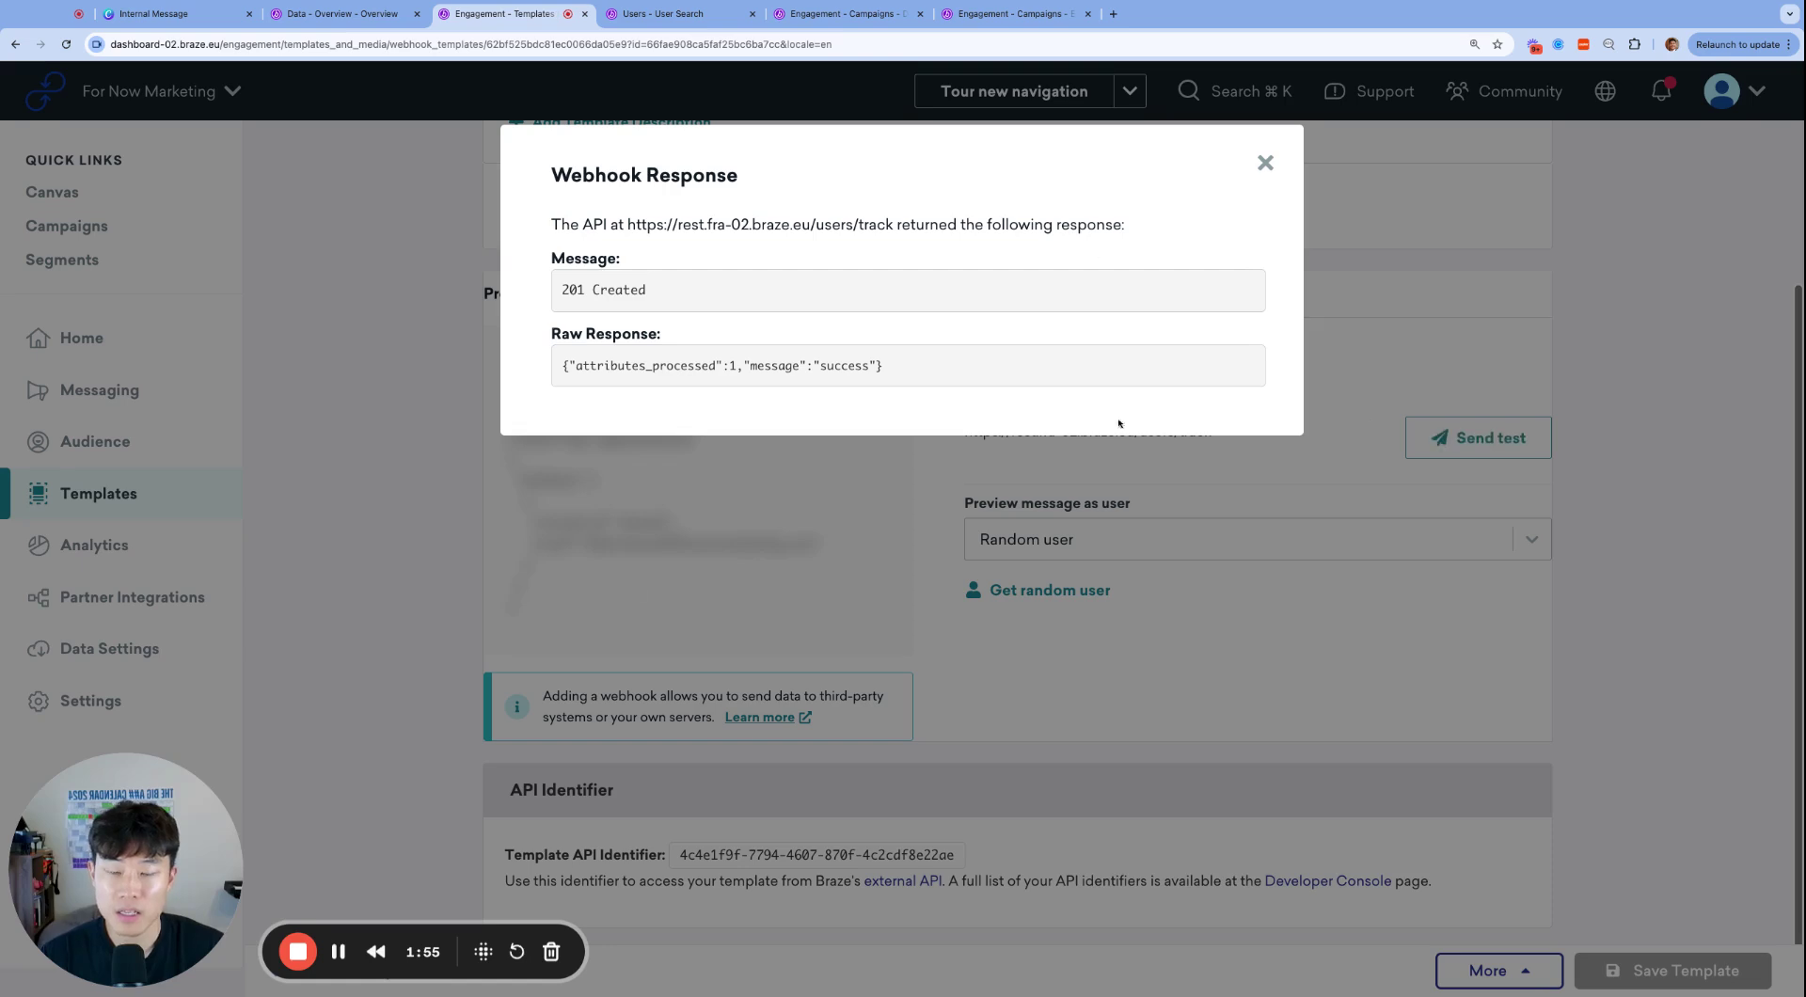
{"action": "left_click", "coordinate": [1265, 163]}
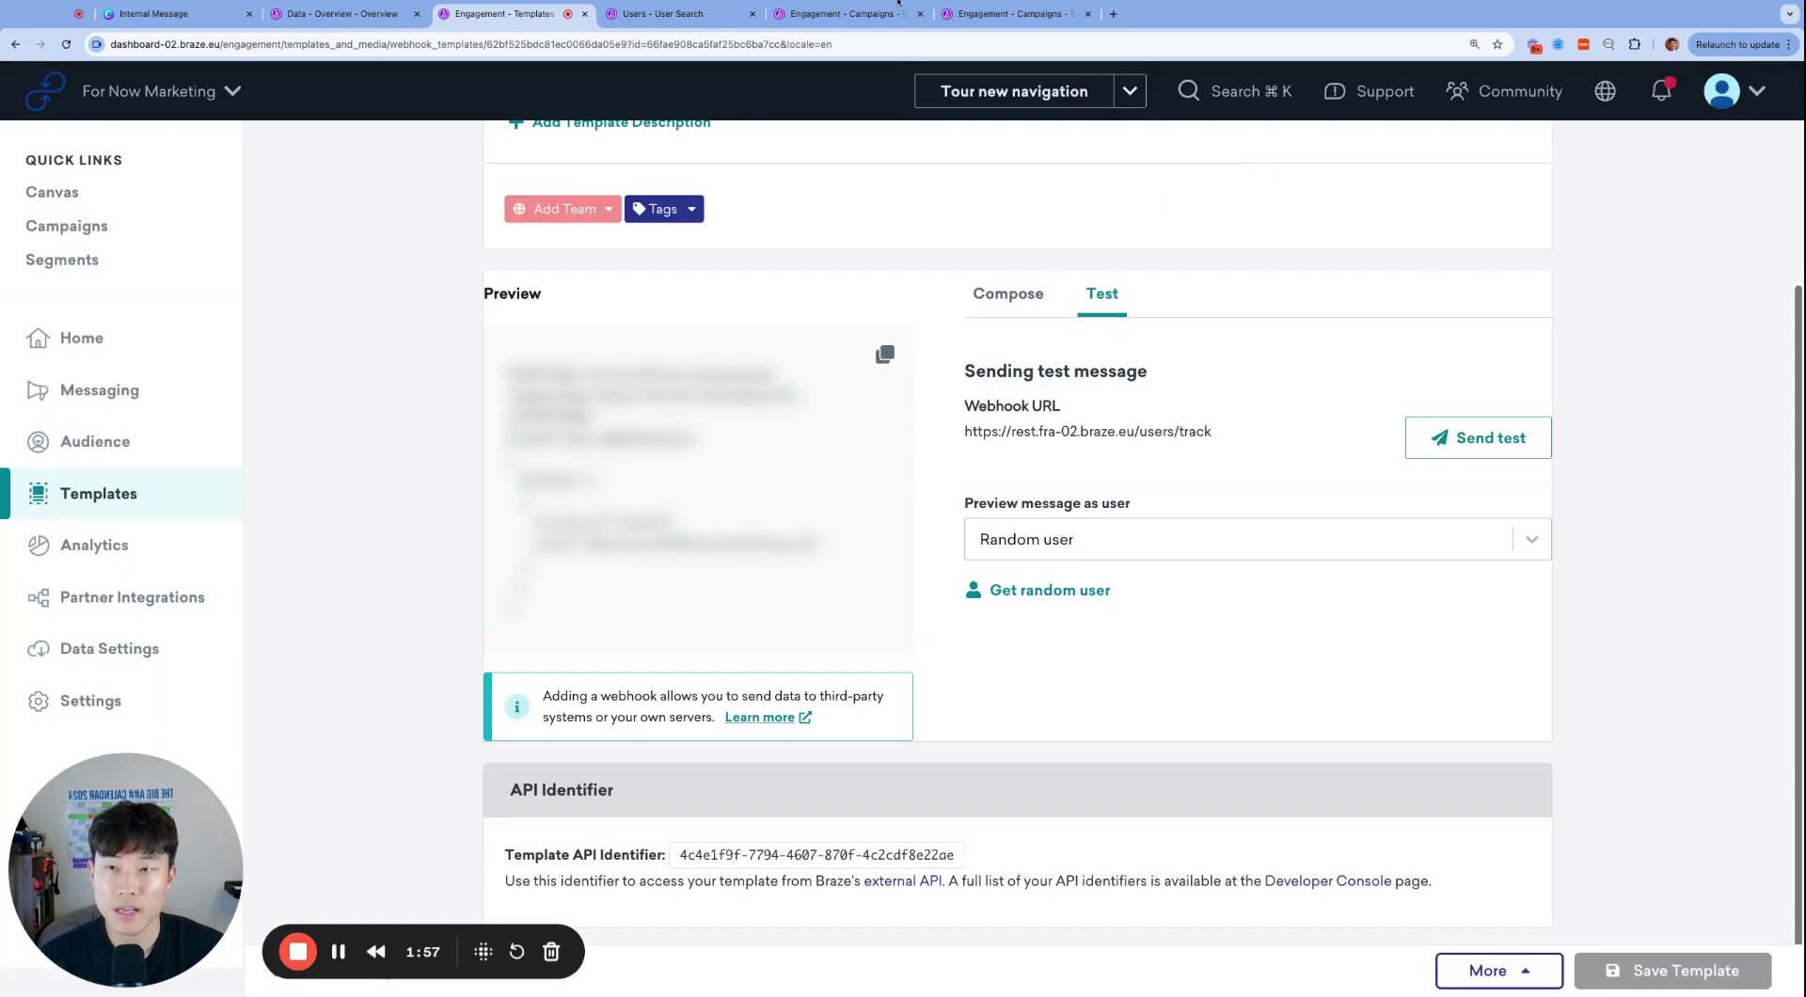
- Look up the user profile with the external ID "internal" in the user search
{"action": "left_click", "coordinate": [658, 13]}
{"action": "triple_click", "coordinate": [477, 163]}
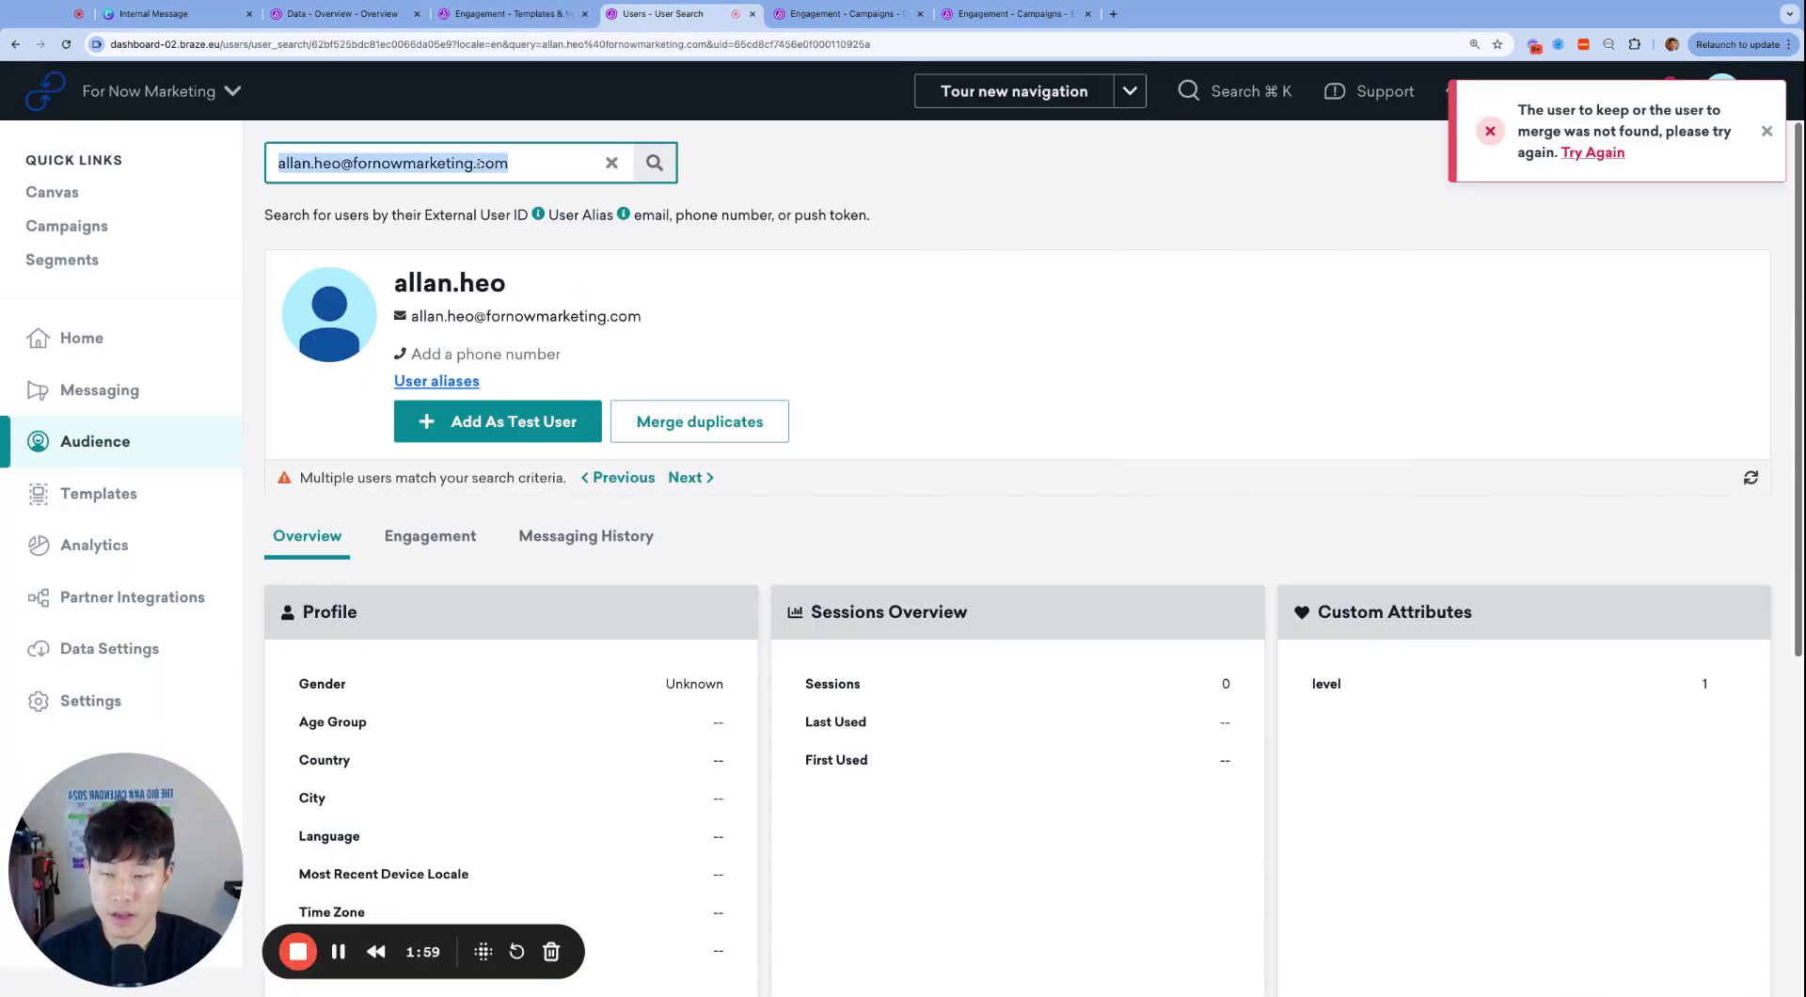
{"action": "type", "text": "internal"}
{"action": "key", "text": "Return"}
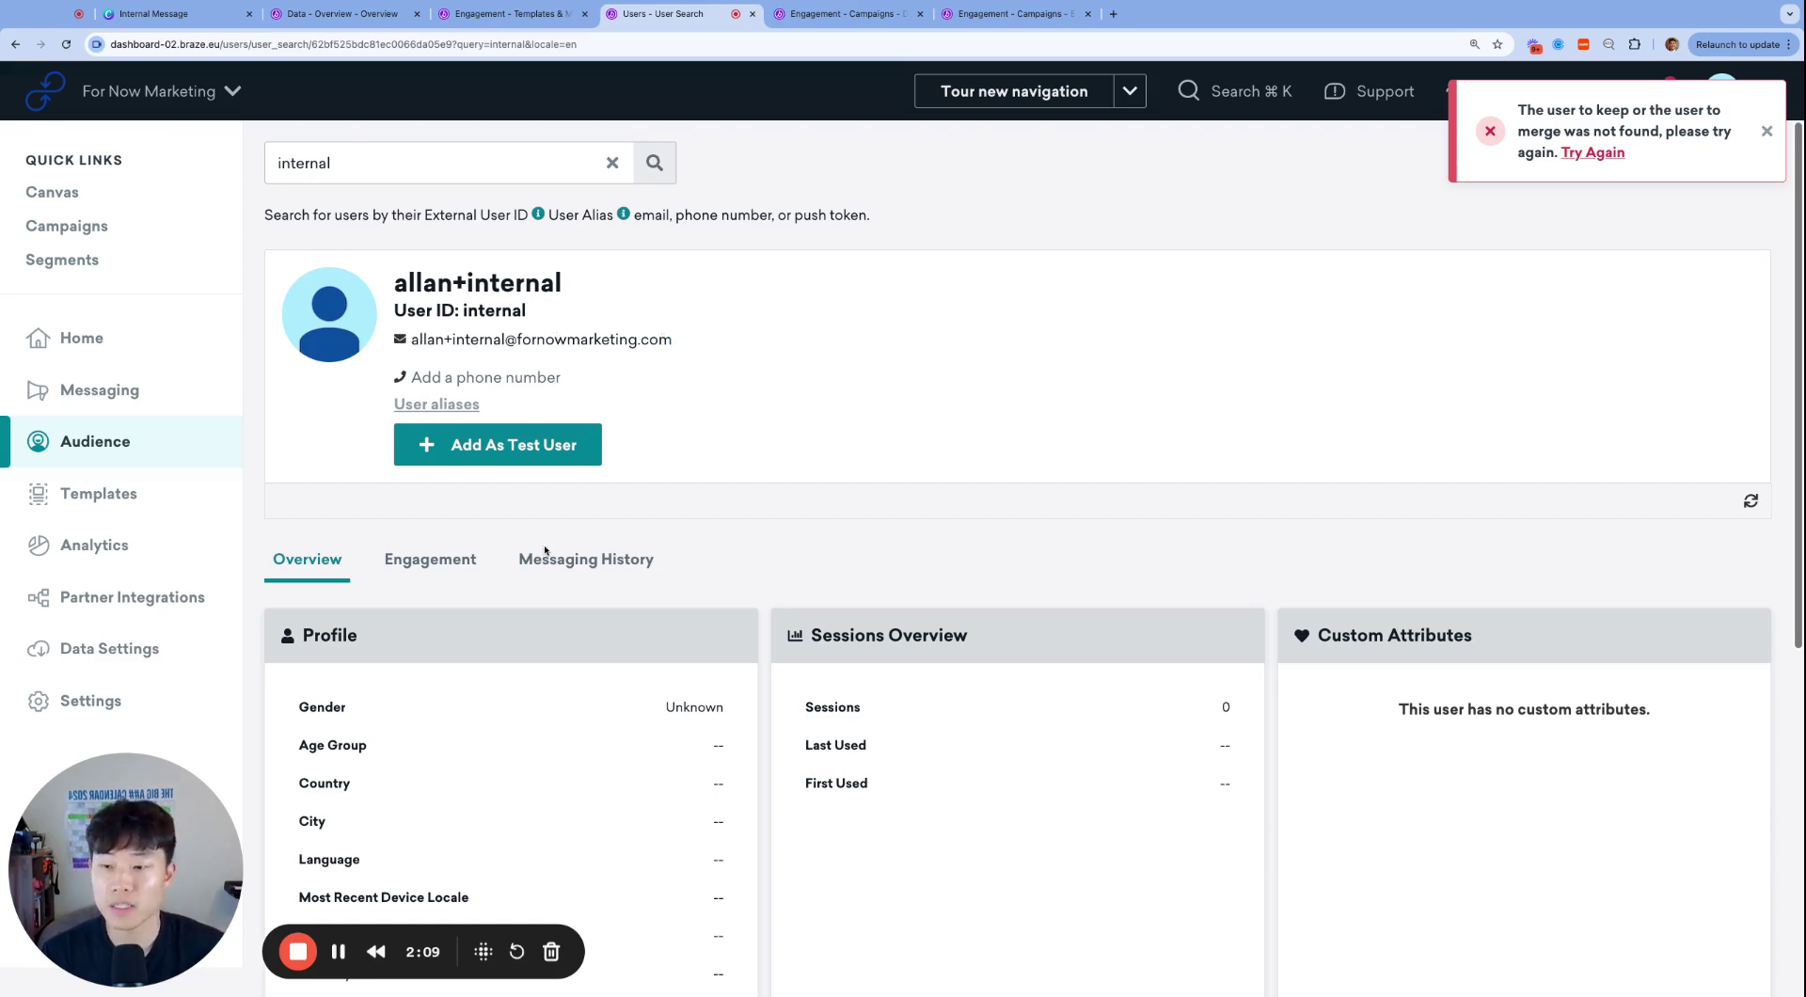
- Switch to the campaign "Internal Email based on User Action/Event" and open its email body in the HTML editor
{"action": "key", "text": "ctrl+Tab"}
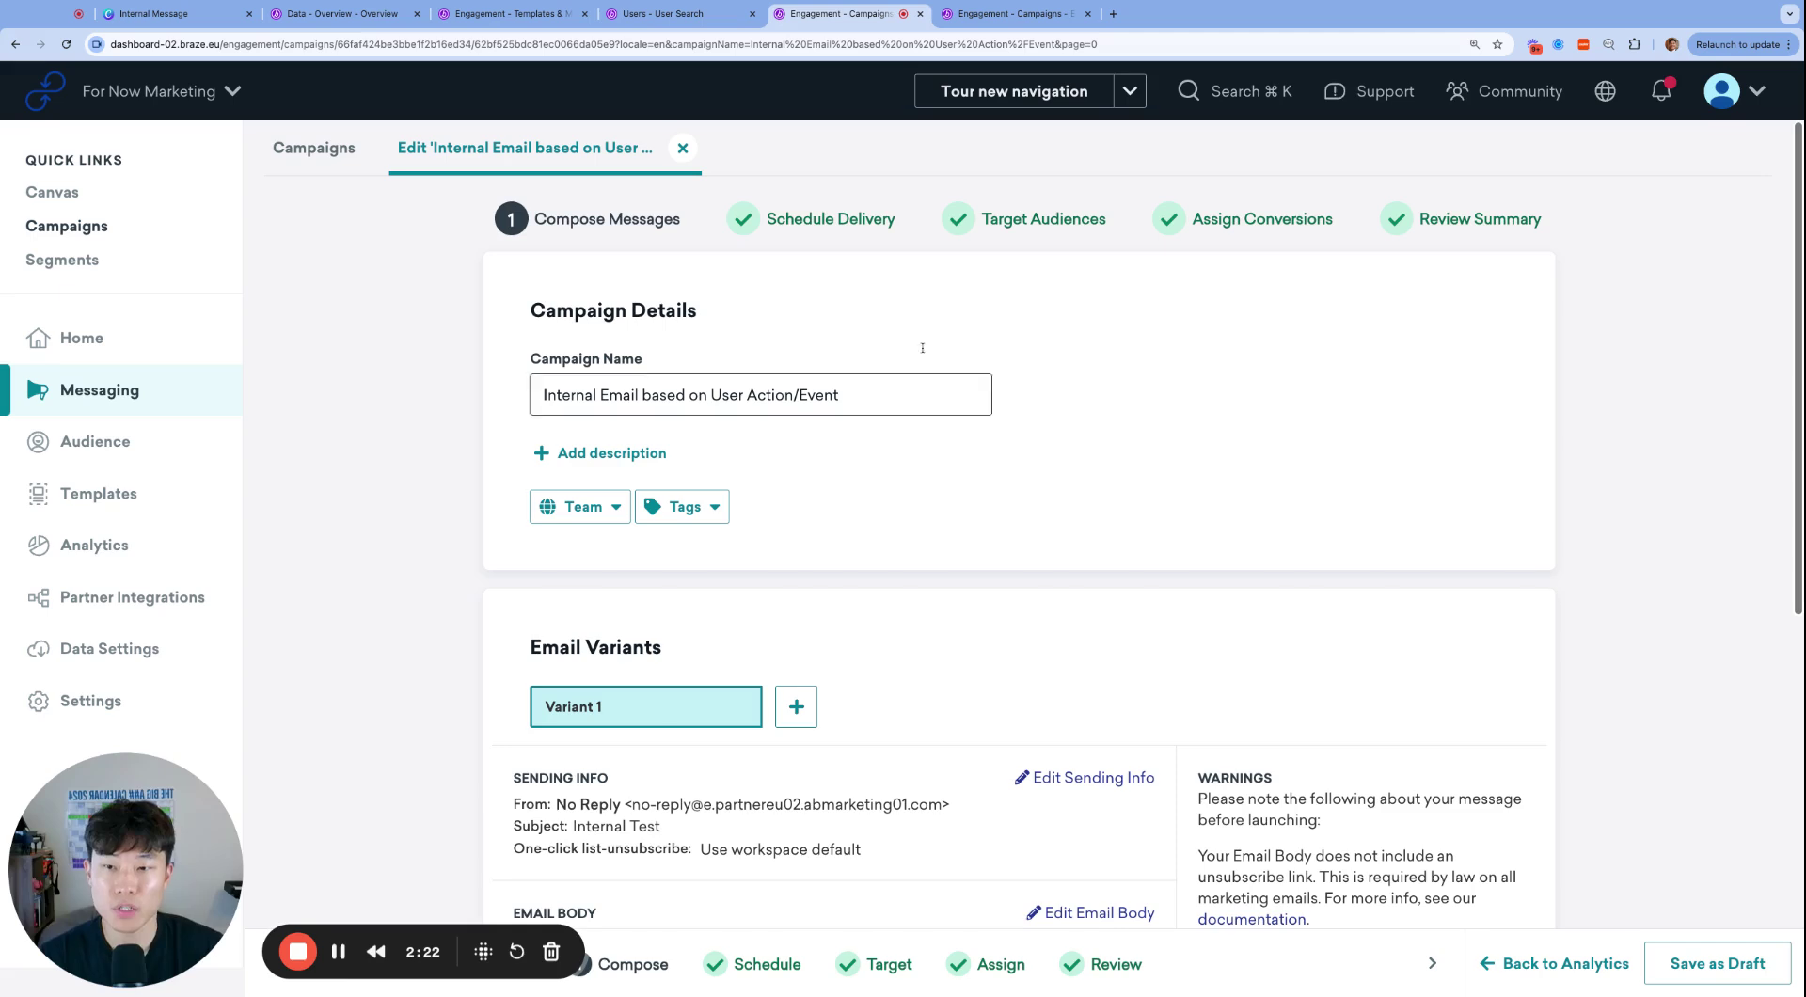
{"action": "triple_click", "coordinate": [575, 397]}
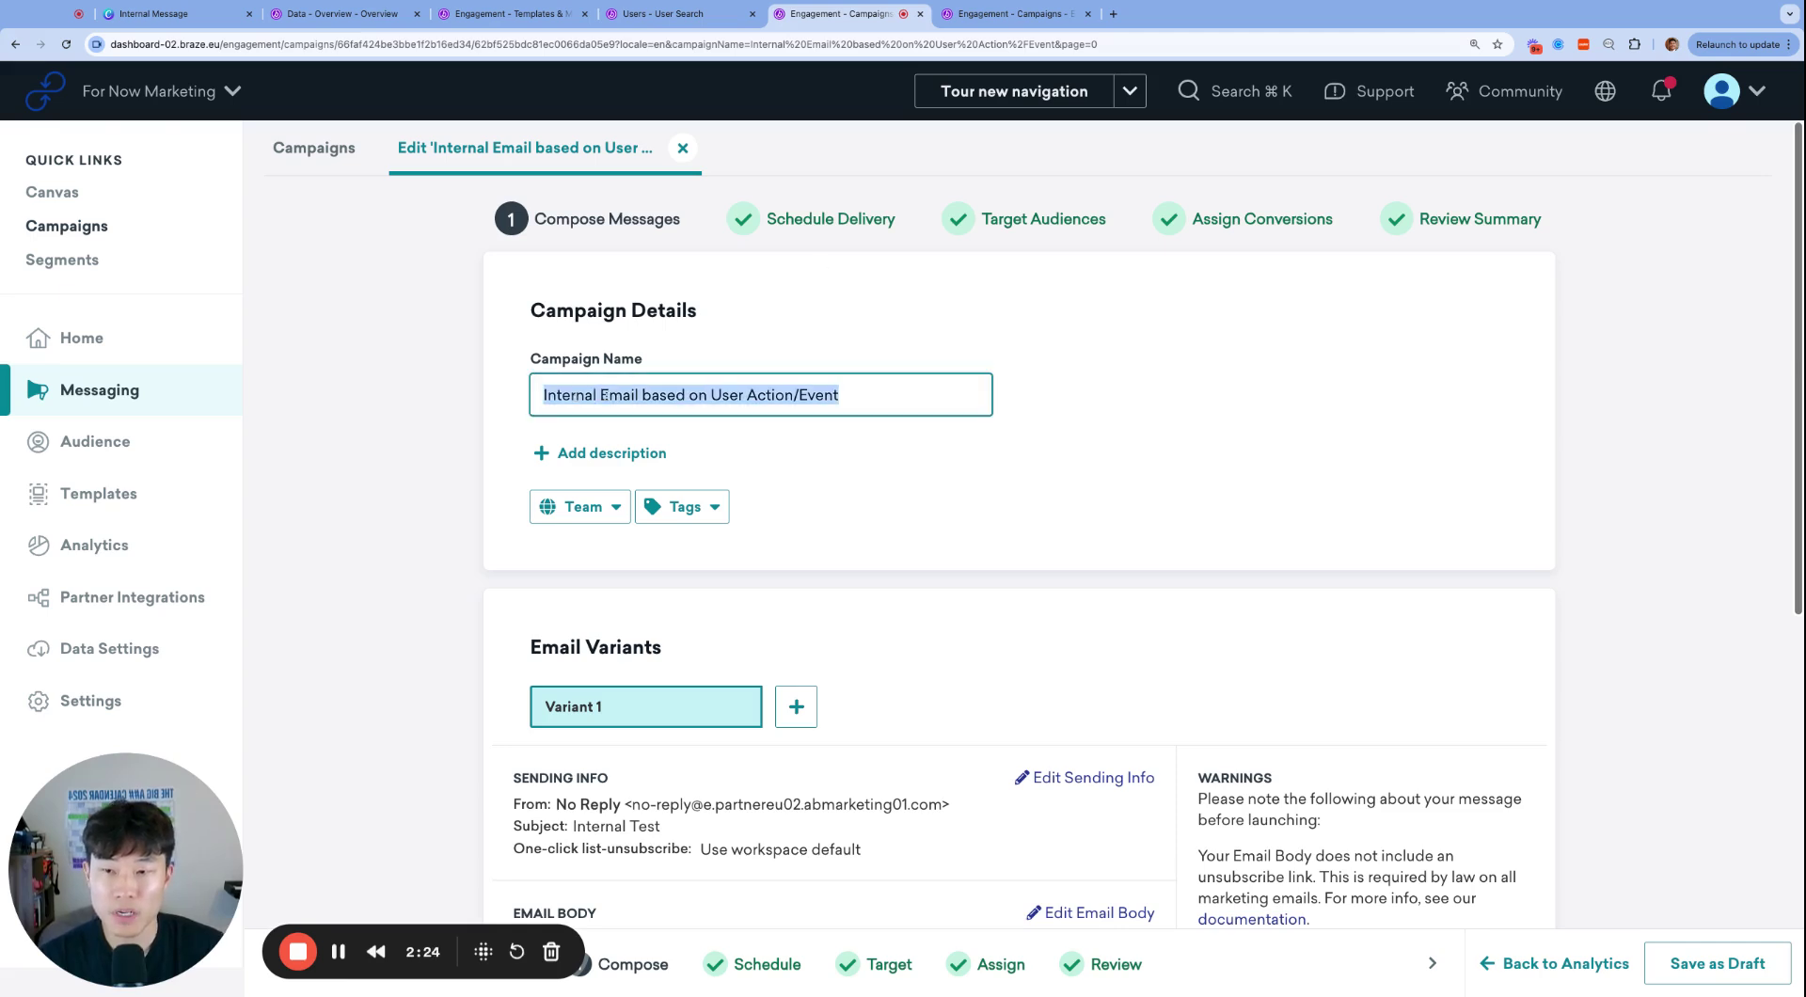
{"action": "scroll", "coordinate": [805, 410], "scroll_direction": "down", "scroll_amount": 2}
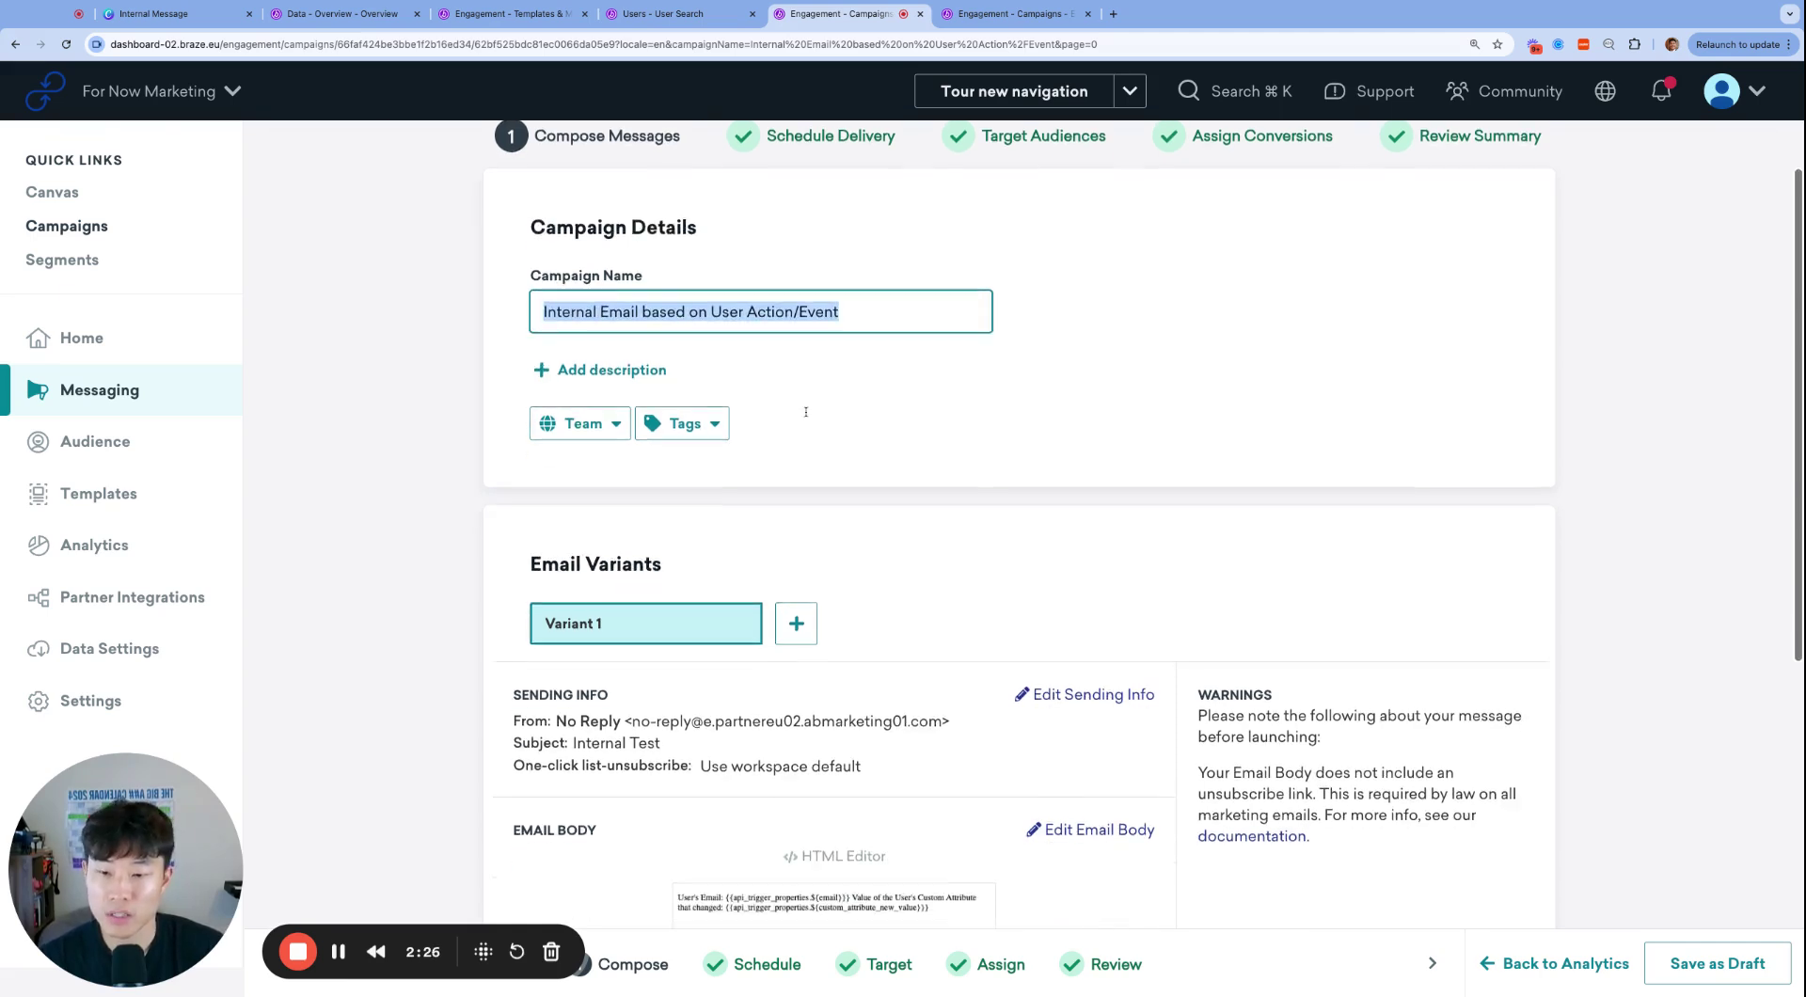
{"action": "left_click", "coordinate": [1082, 655]}
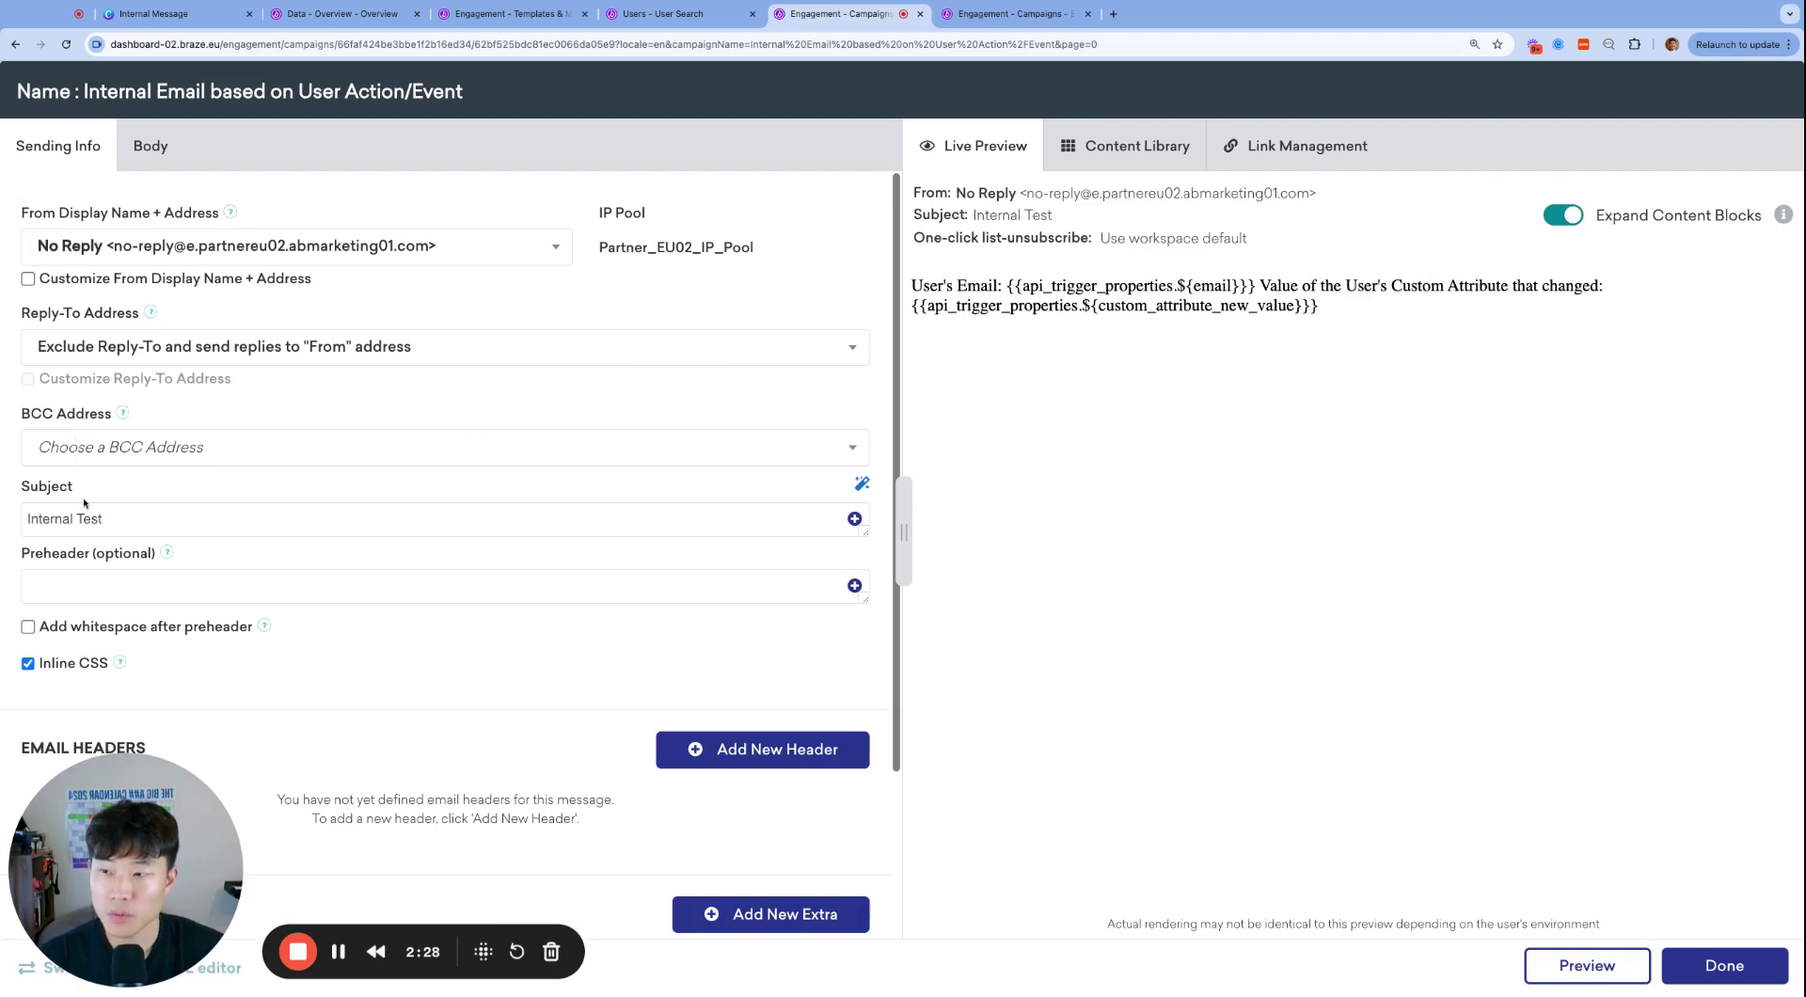
{"action": "left_click", "coordinate": [148, 152]}
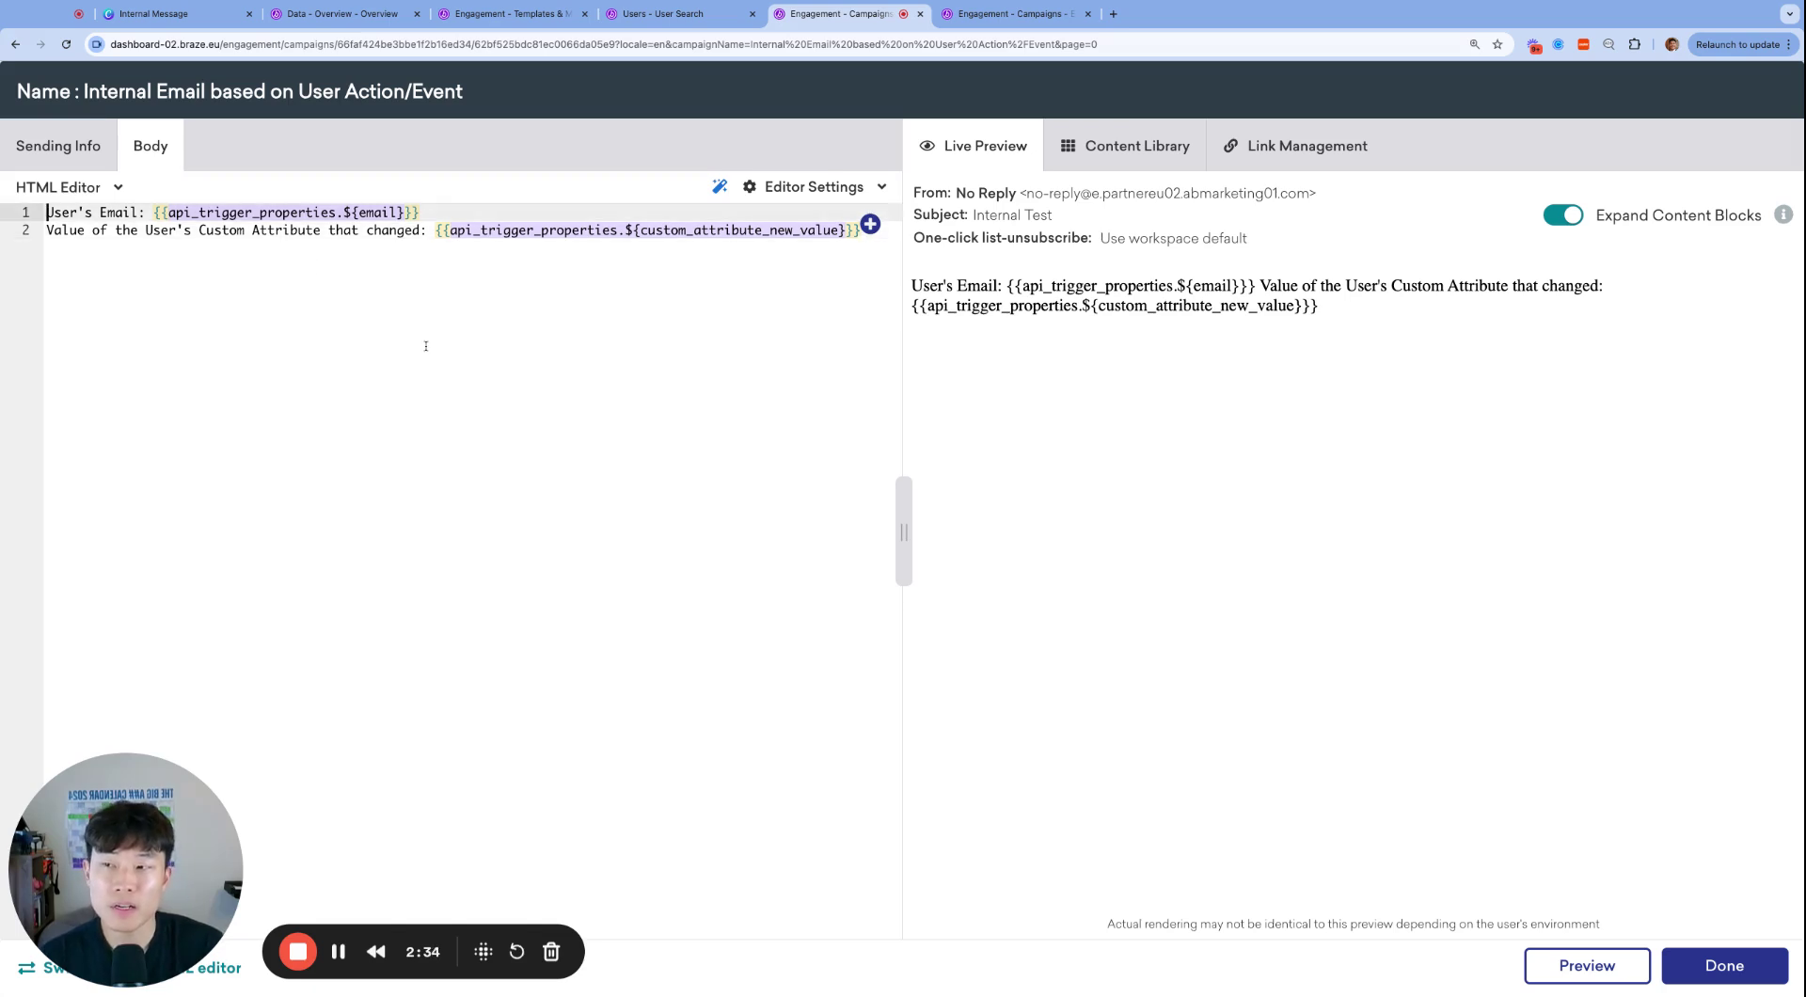
- Examine the "User's Email" and custom attribute lines in the email body
{"action": "key", "text": "super+Down"}
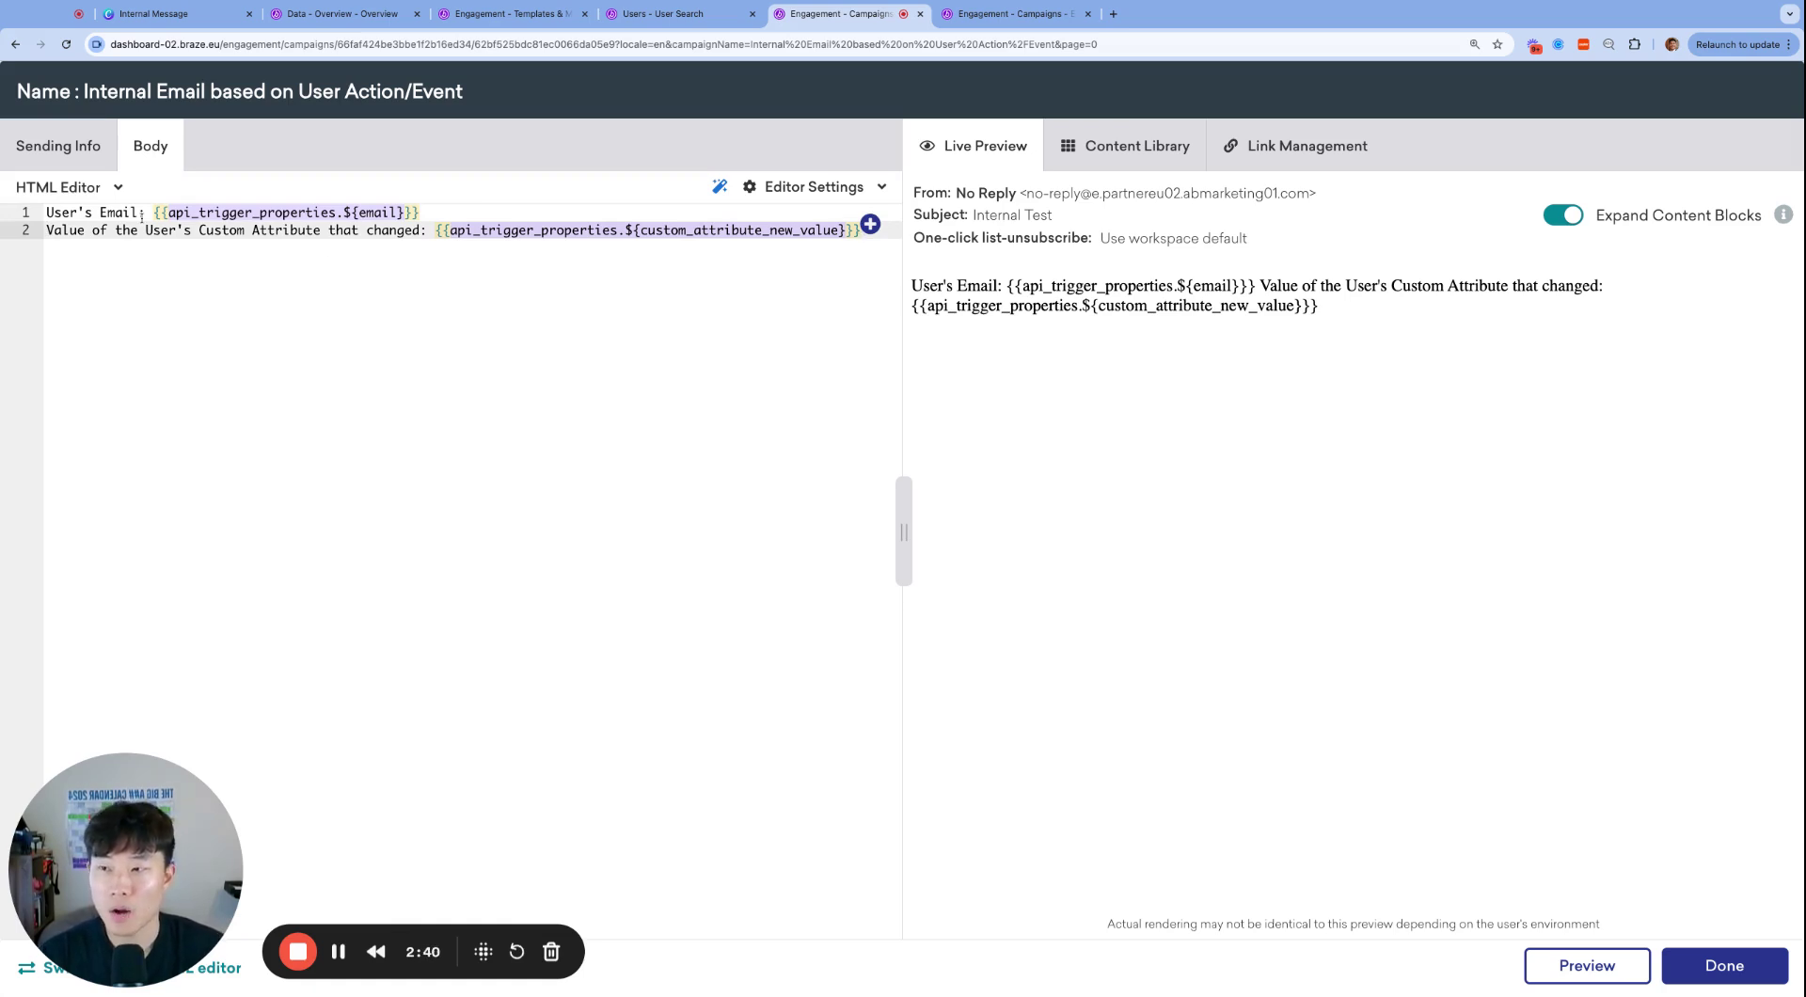
{"action": "key", "text": "Up"}
{"action": "key", "text": "shift+super+Left"}
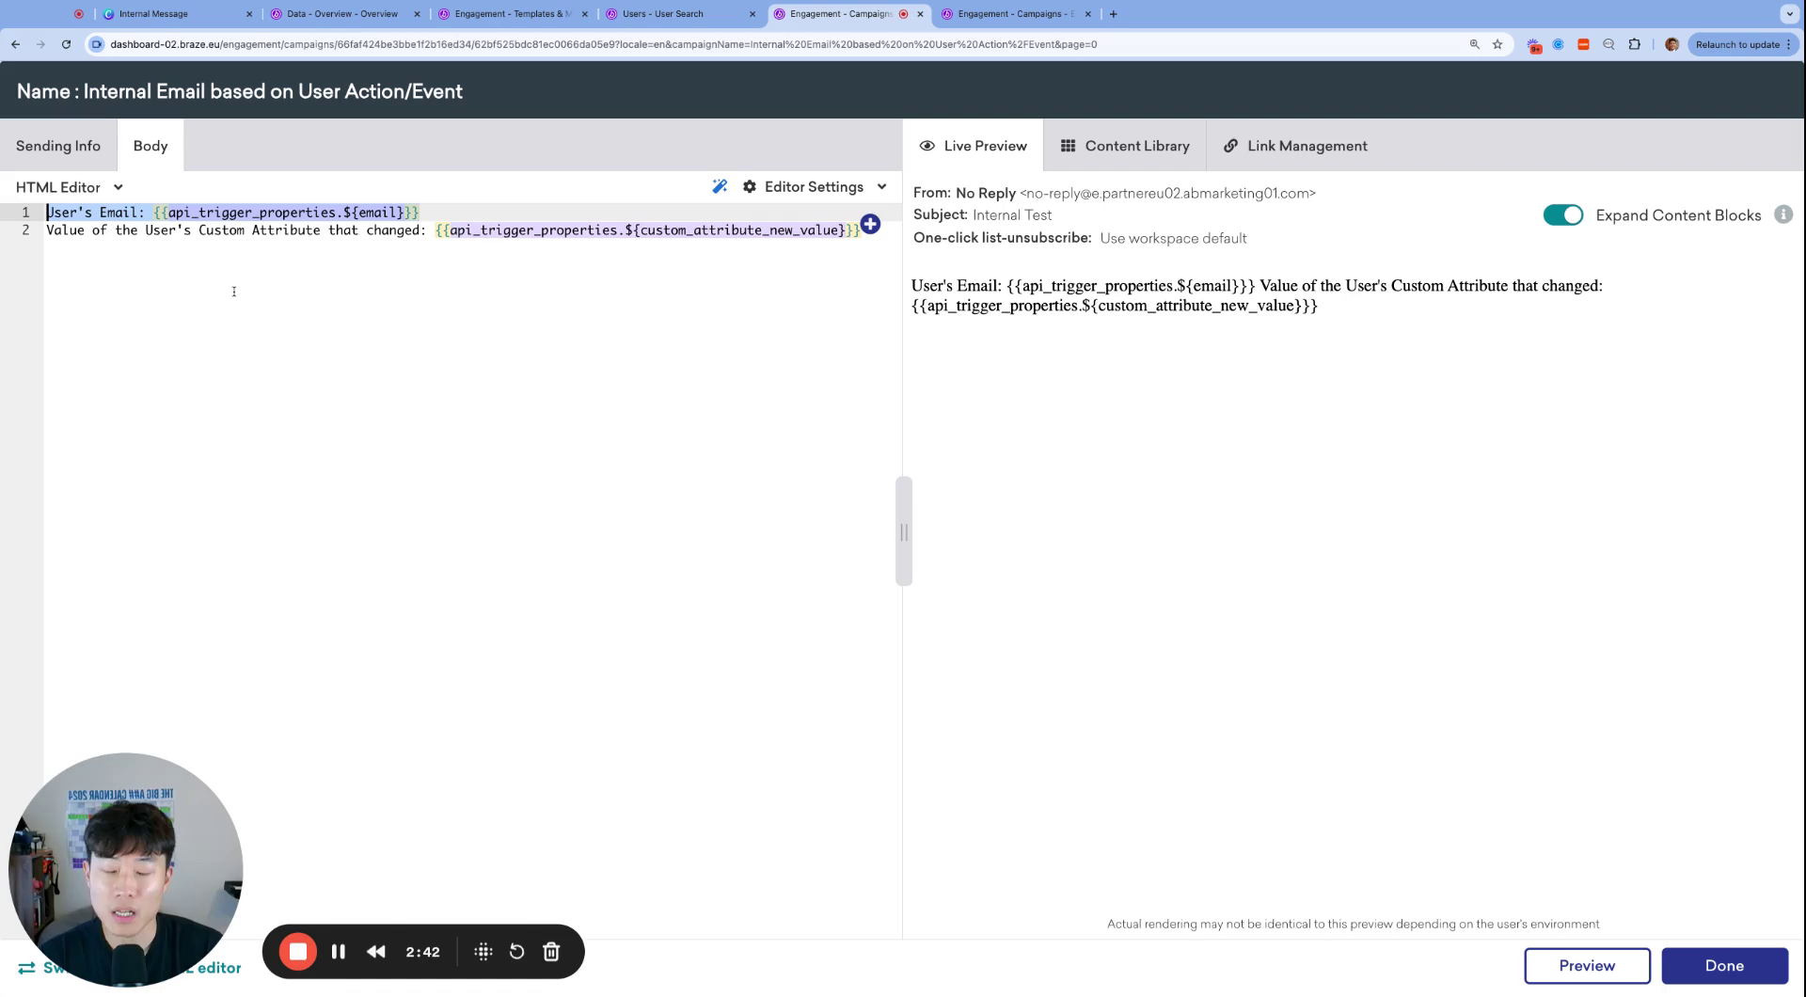
{"action": "left_click", "coordinate": [264, 252]}
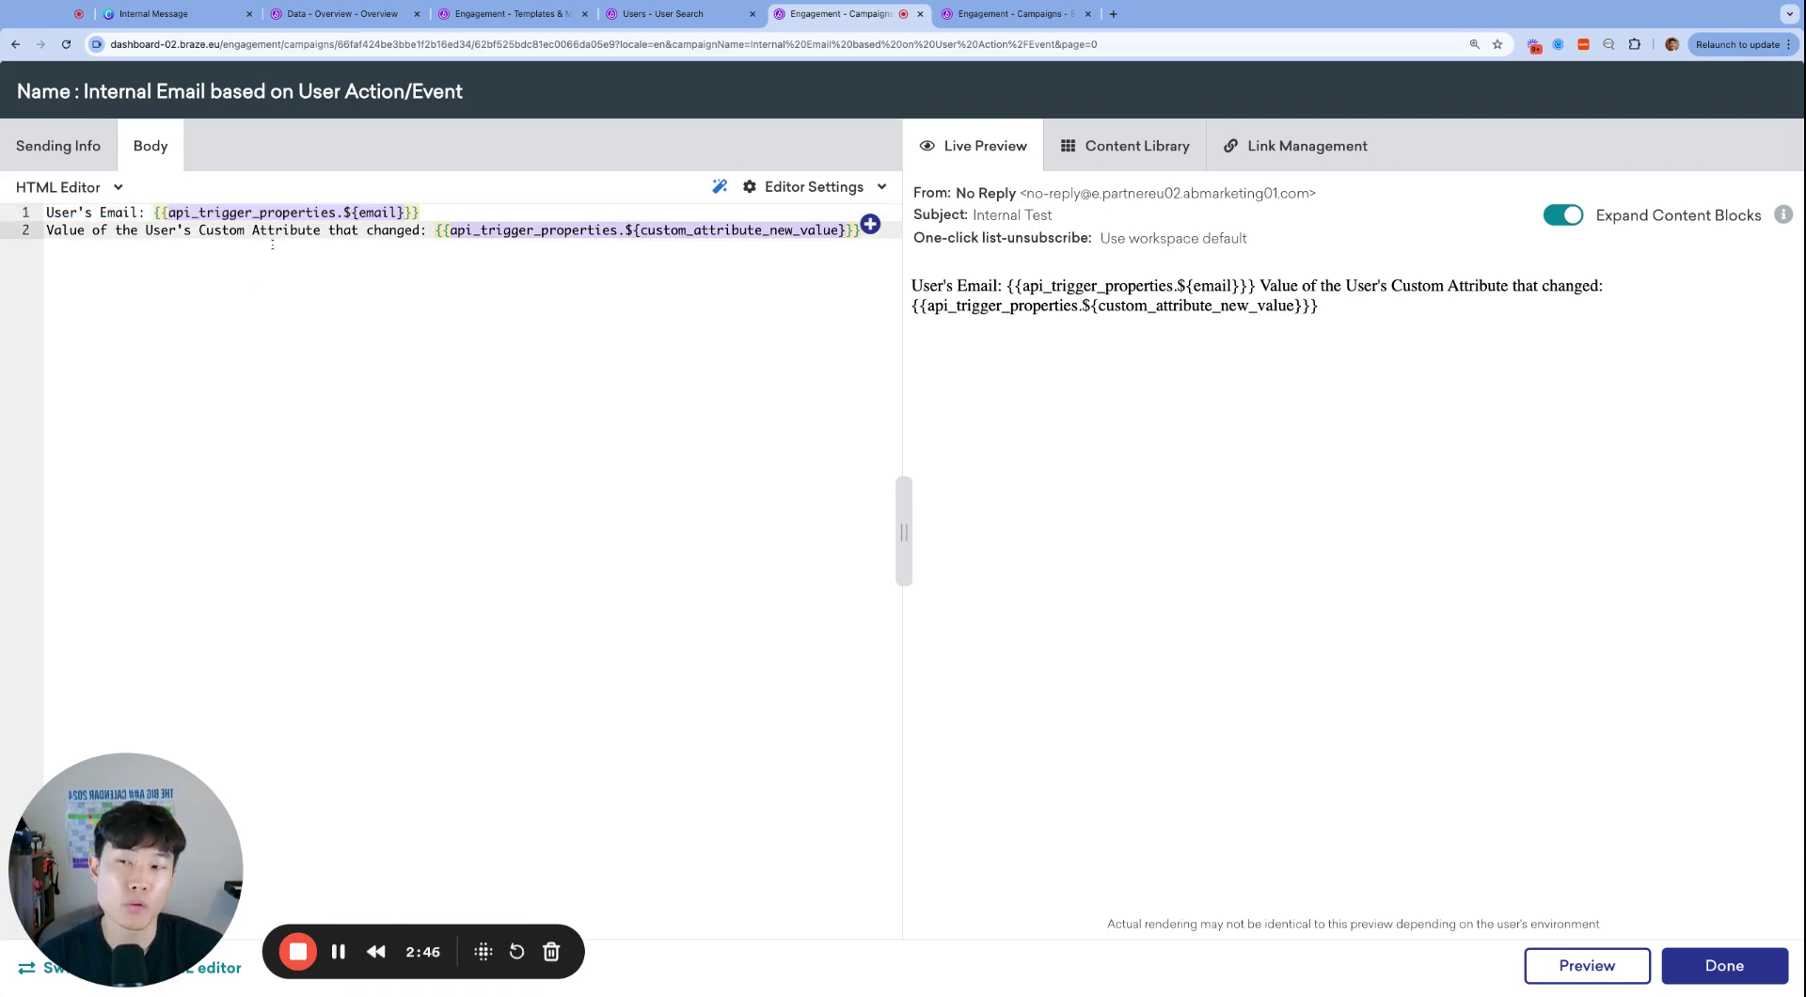
{"action": "left_click", "coordinate": [292, 210]}
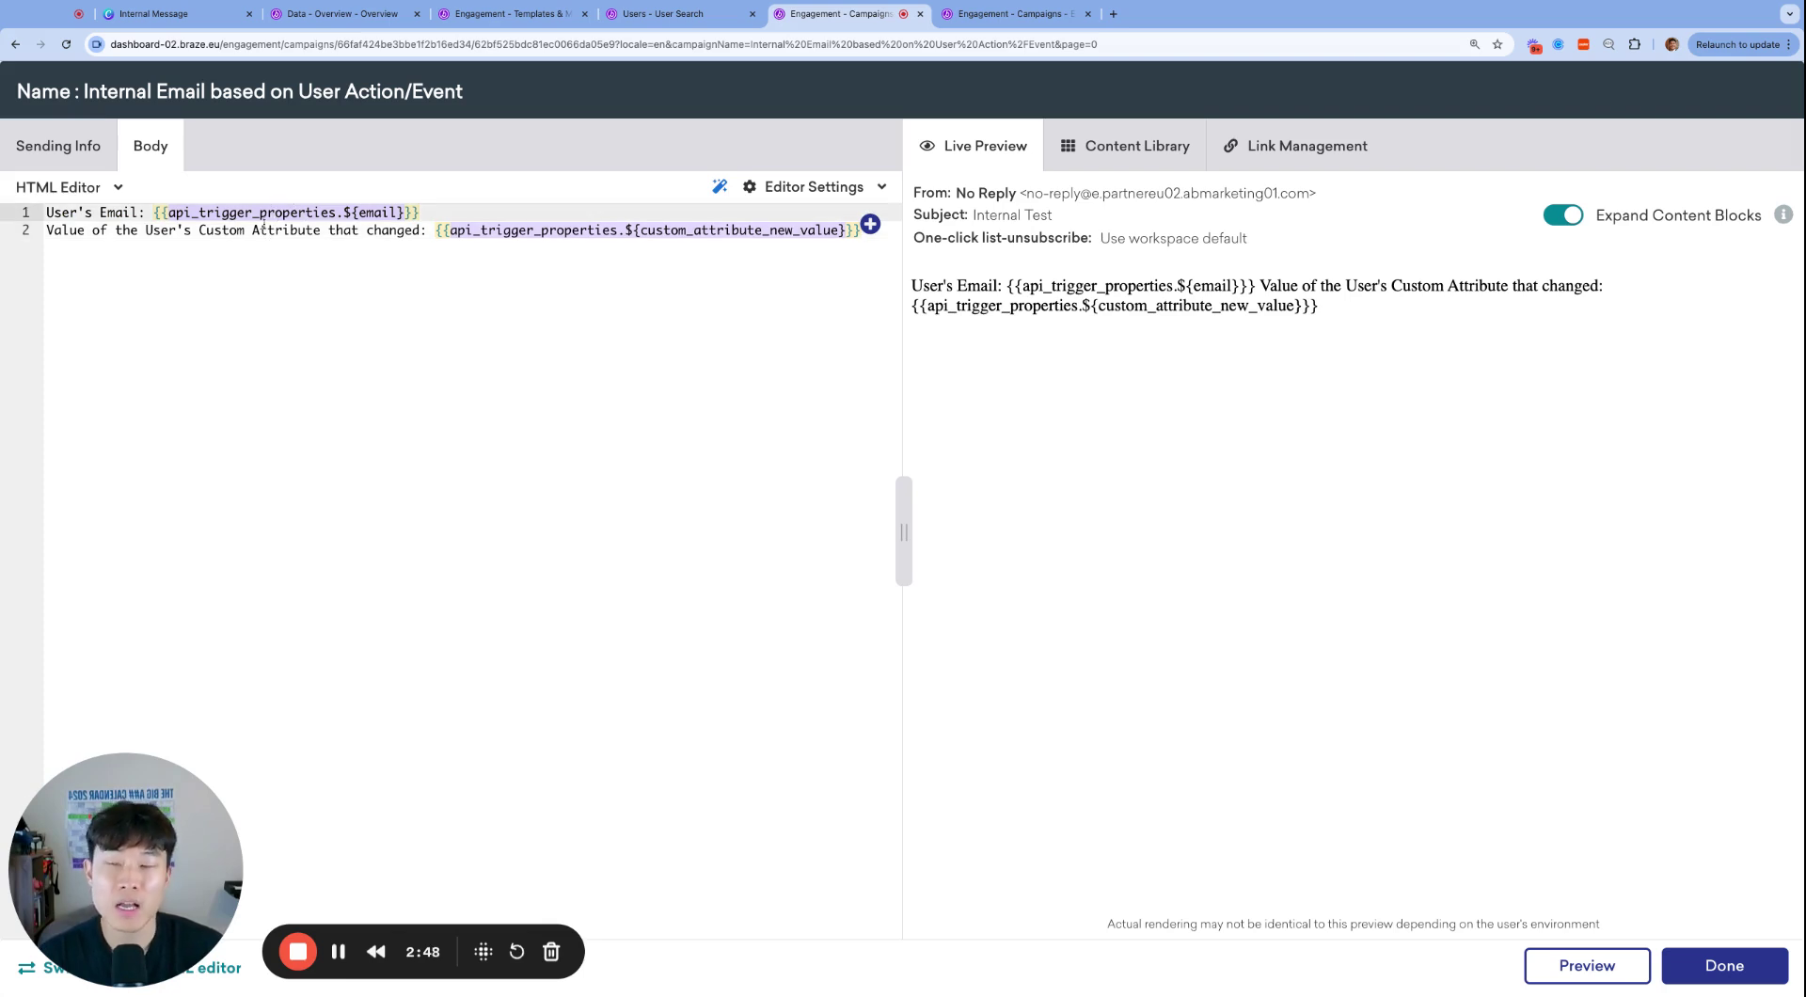
{"action": "key", "text": "Home"}
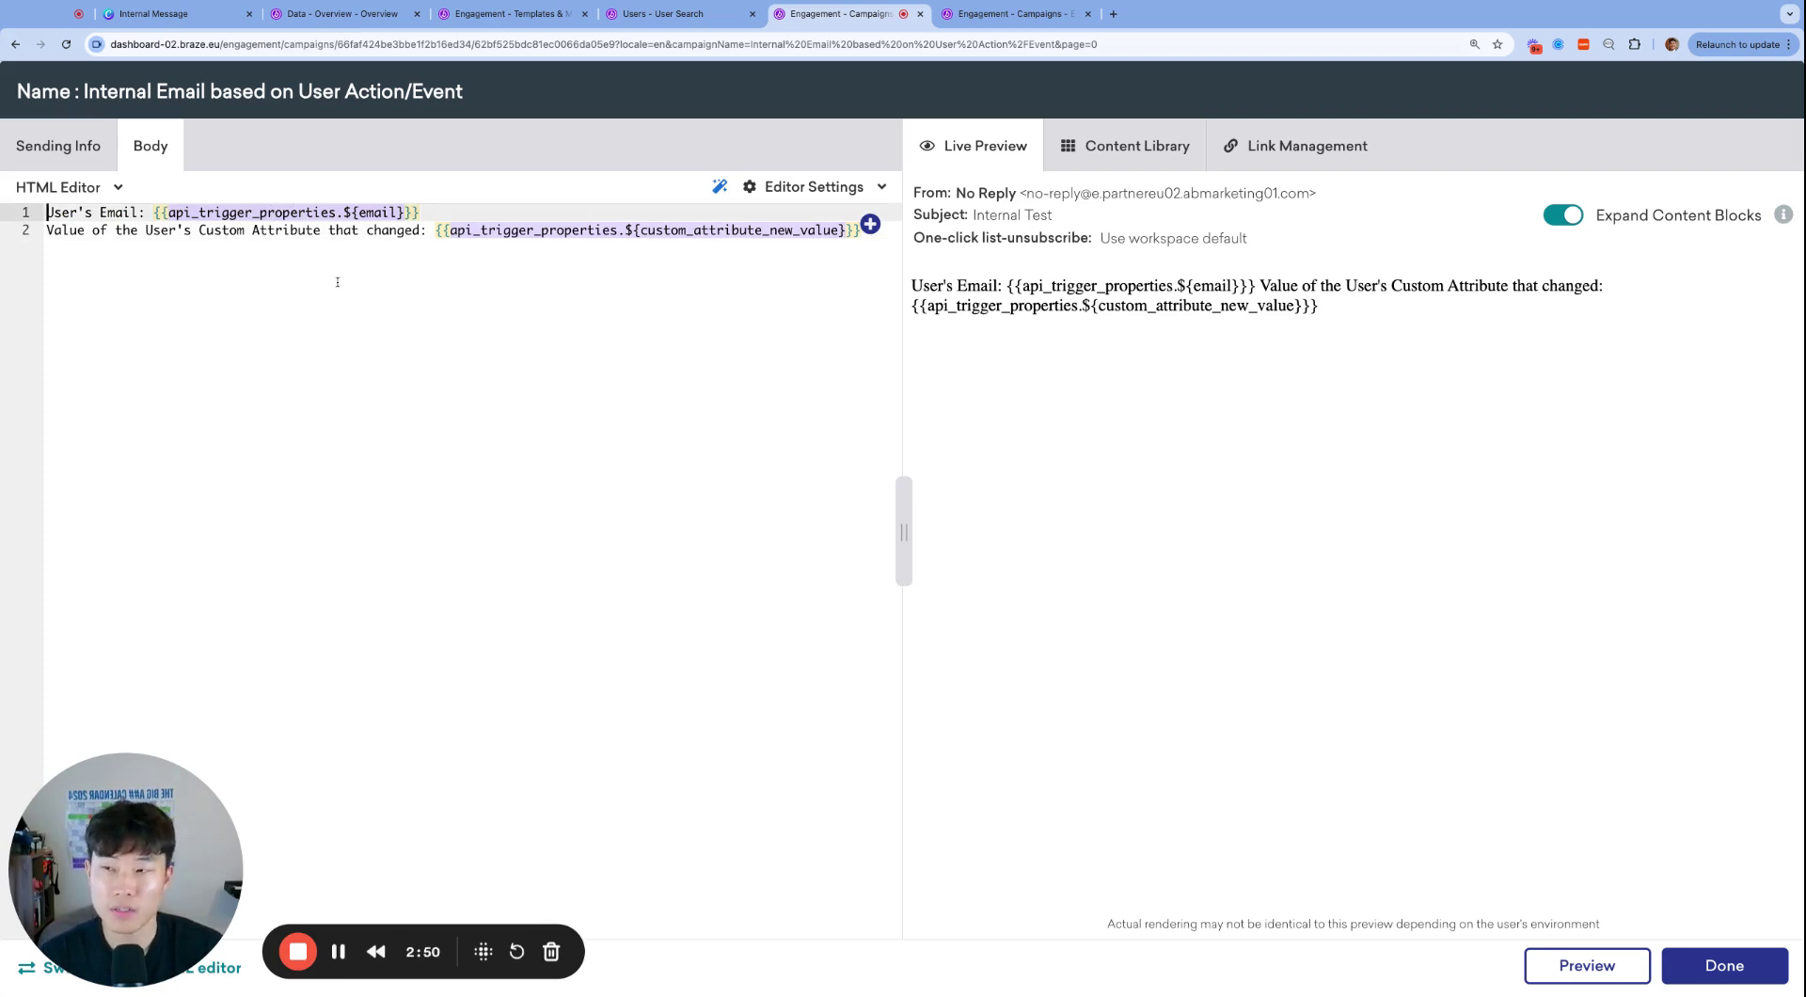
- Delete the {{api_trigger_properties.${email}}} tag after "User's Email:" in the email body
{"action": "key", "text": "alt+Right"}
{"action": "key", "text": "alt+Right"}
{"action": "key", "text": "alt+Right"}
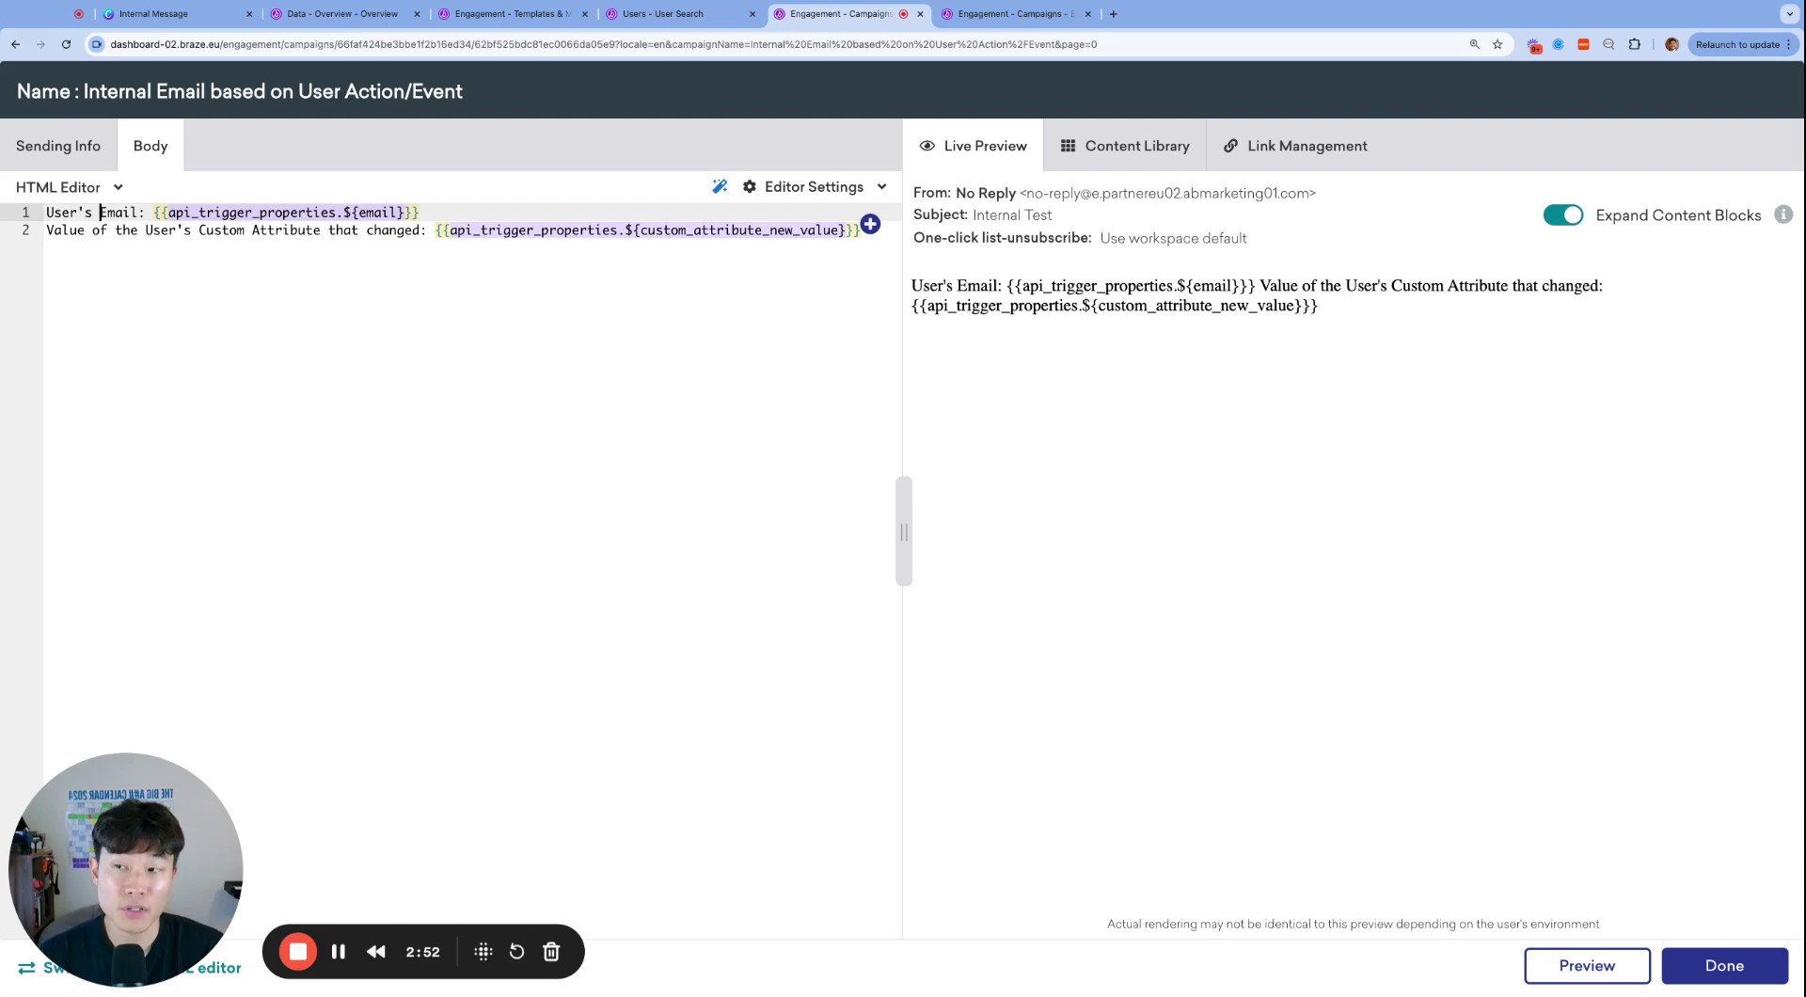
{"action": "key", "text": "Right"}
{"action": "key", "text": "Right"}
{"action": "key", "text": "shift+End"}
{"action": "key", "text": "BackSpace"}
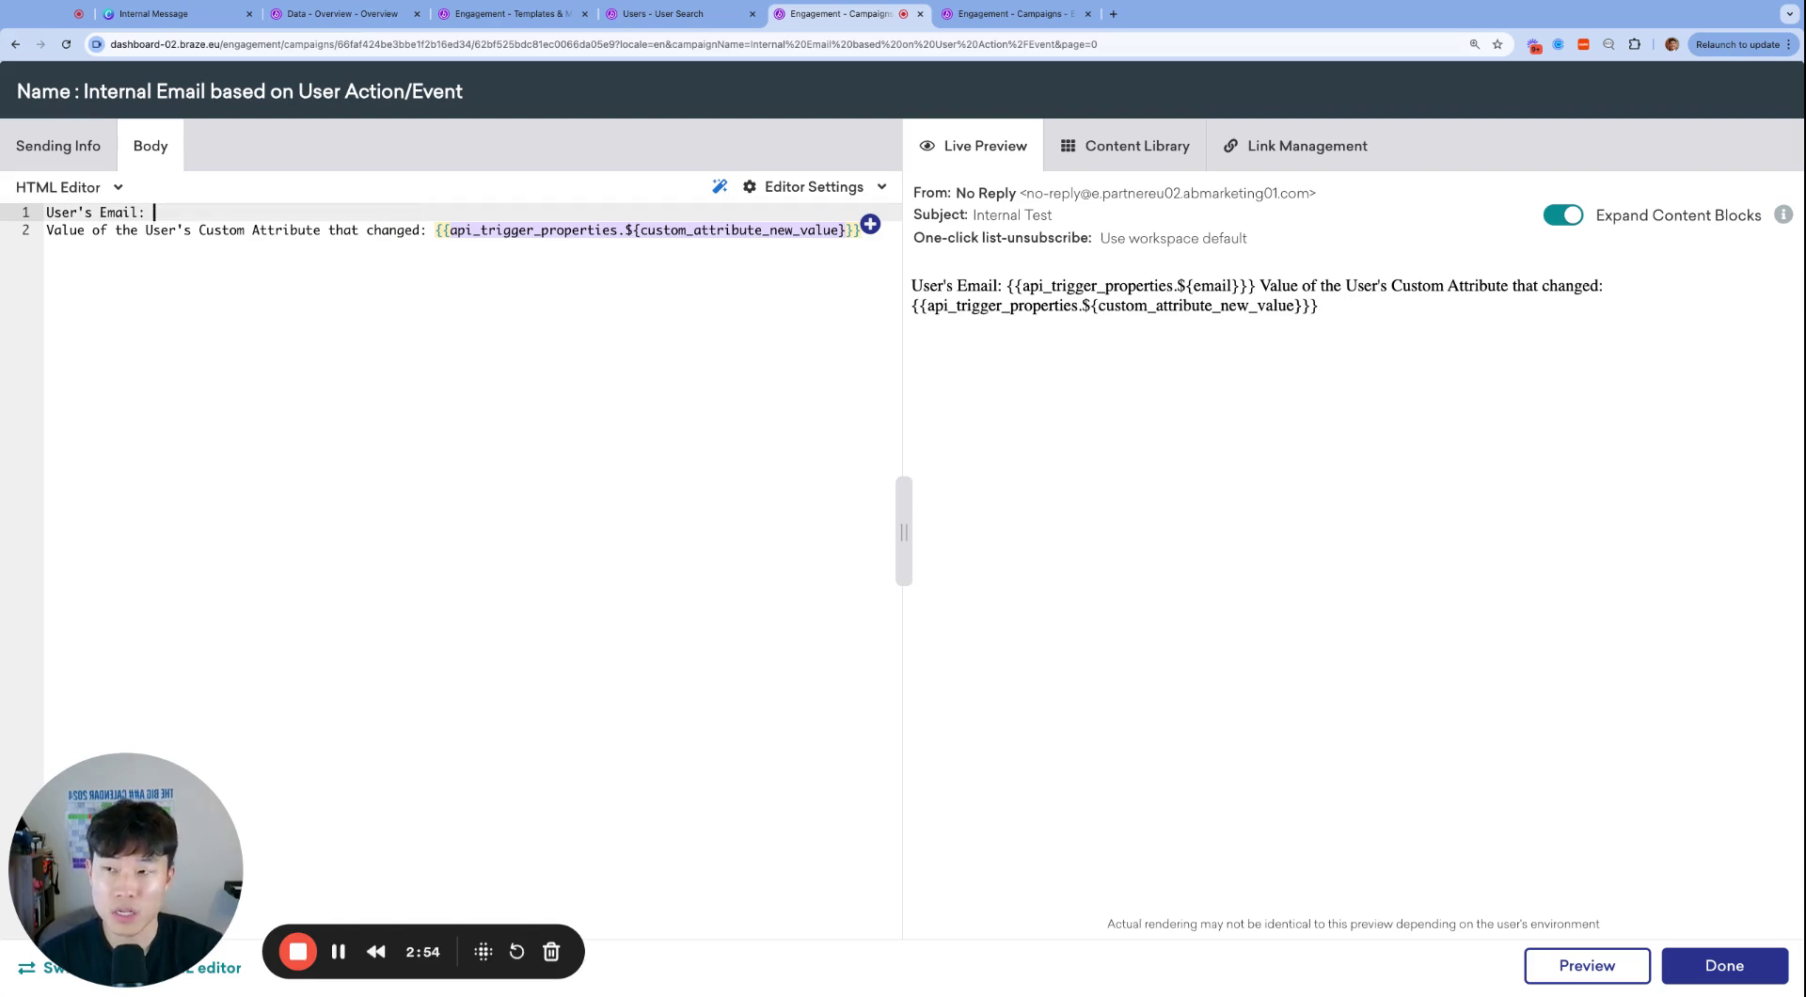
- Insert an API Trigger Properties personalization with the property name "email" after "User's Email:" in the email body
{"action": "left_click", "coordinate": [870, 225]}
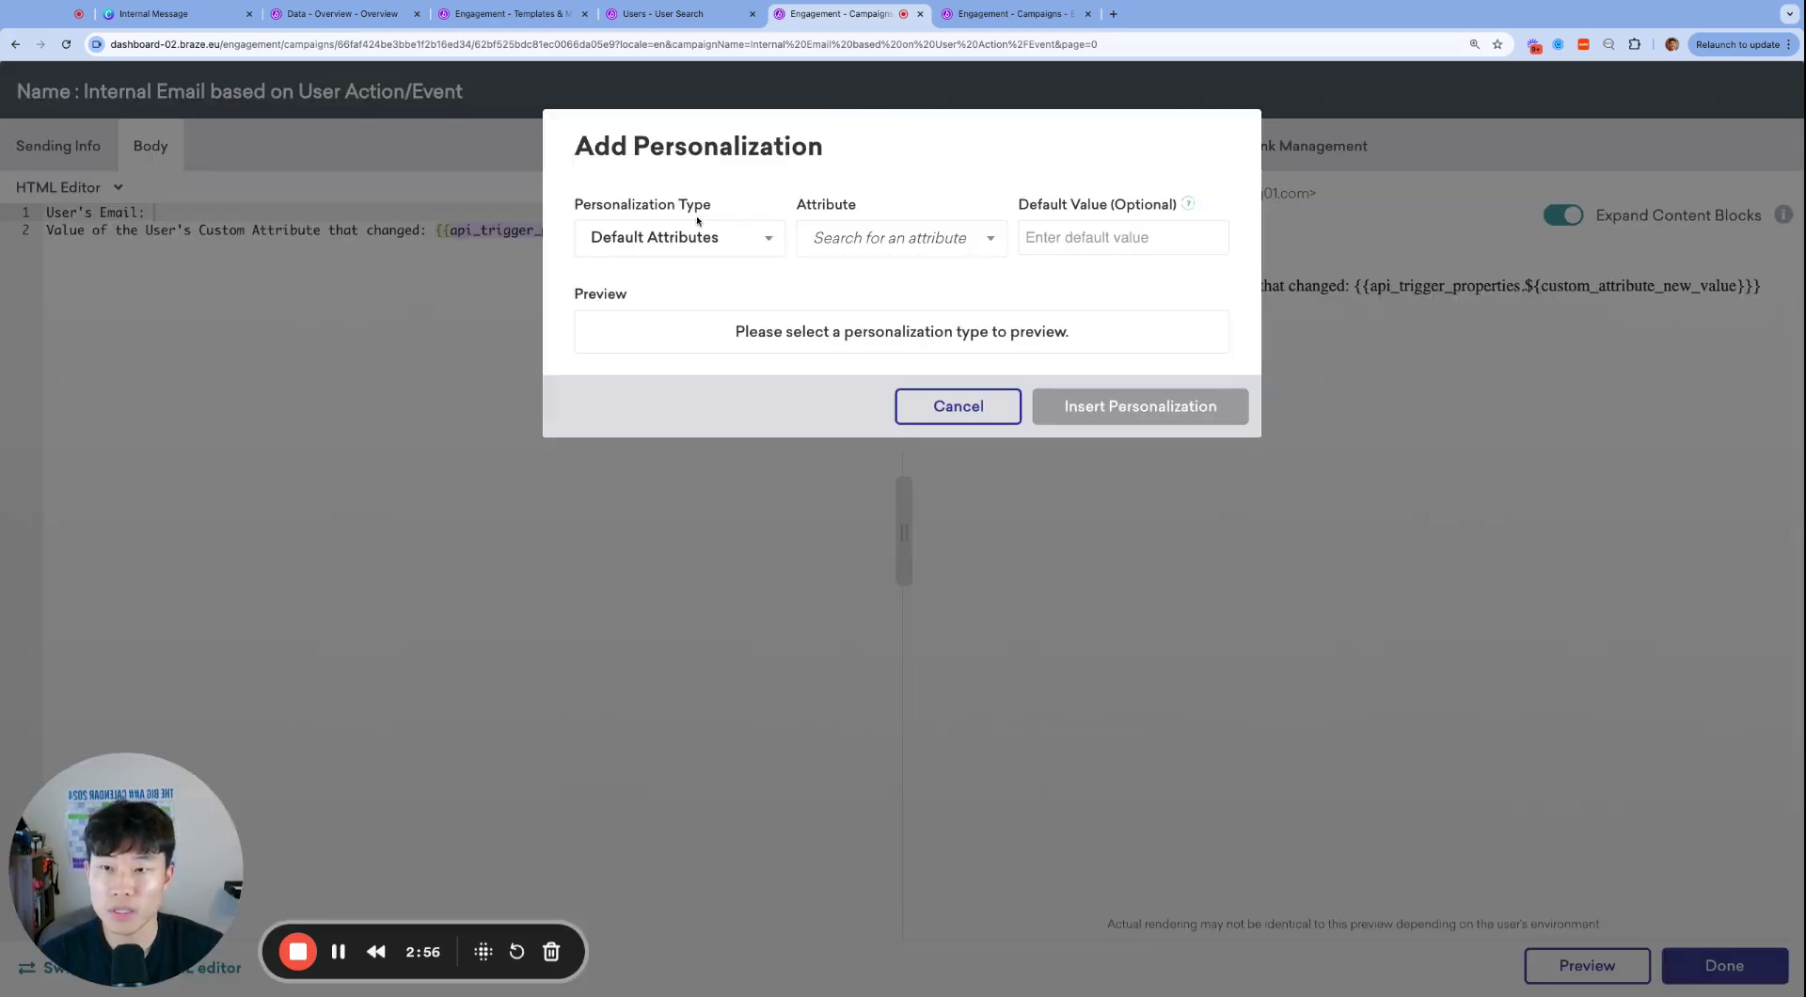
{"action": "left_click", "coordinate": [743, 238]}
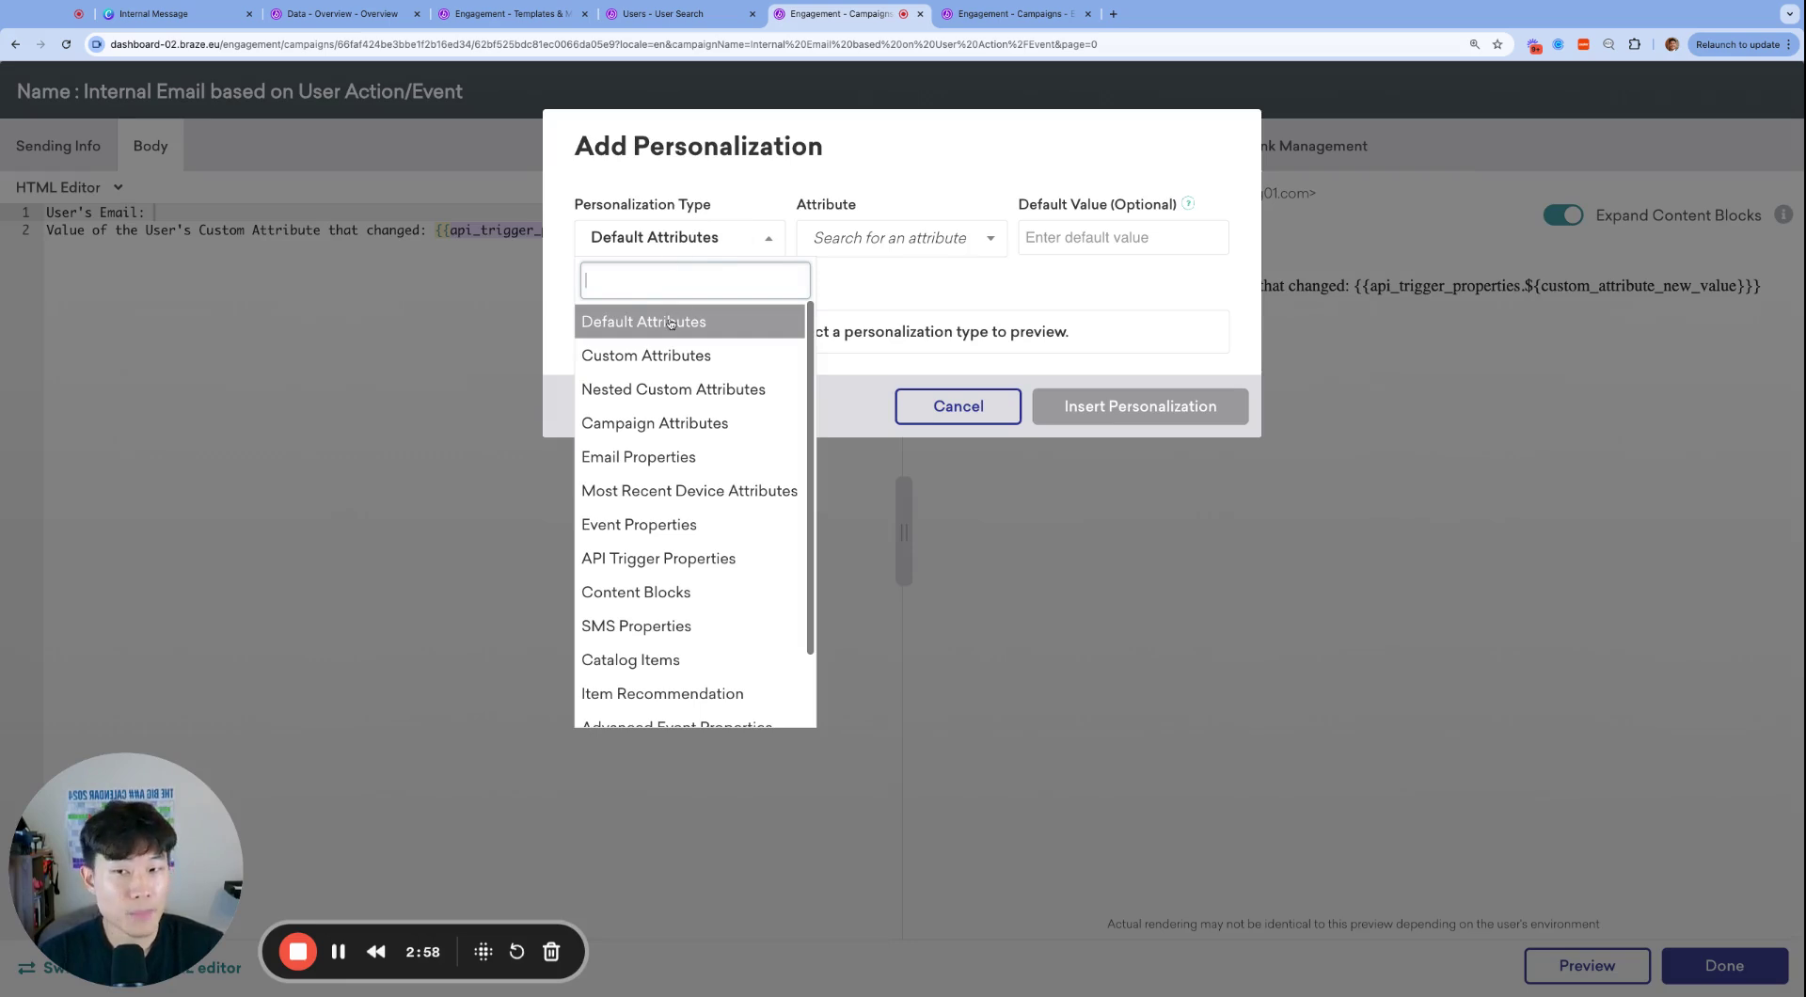
{"action": "scroll", "coordinate": [670, 396], "scroll_direction": "down", "scroll_amount": 1}
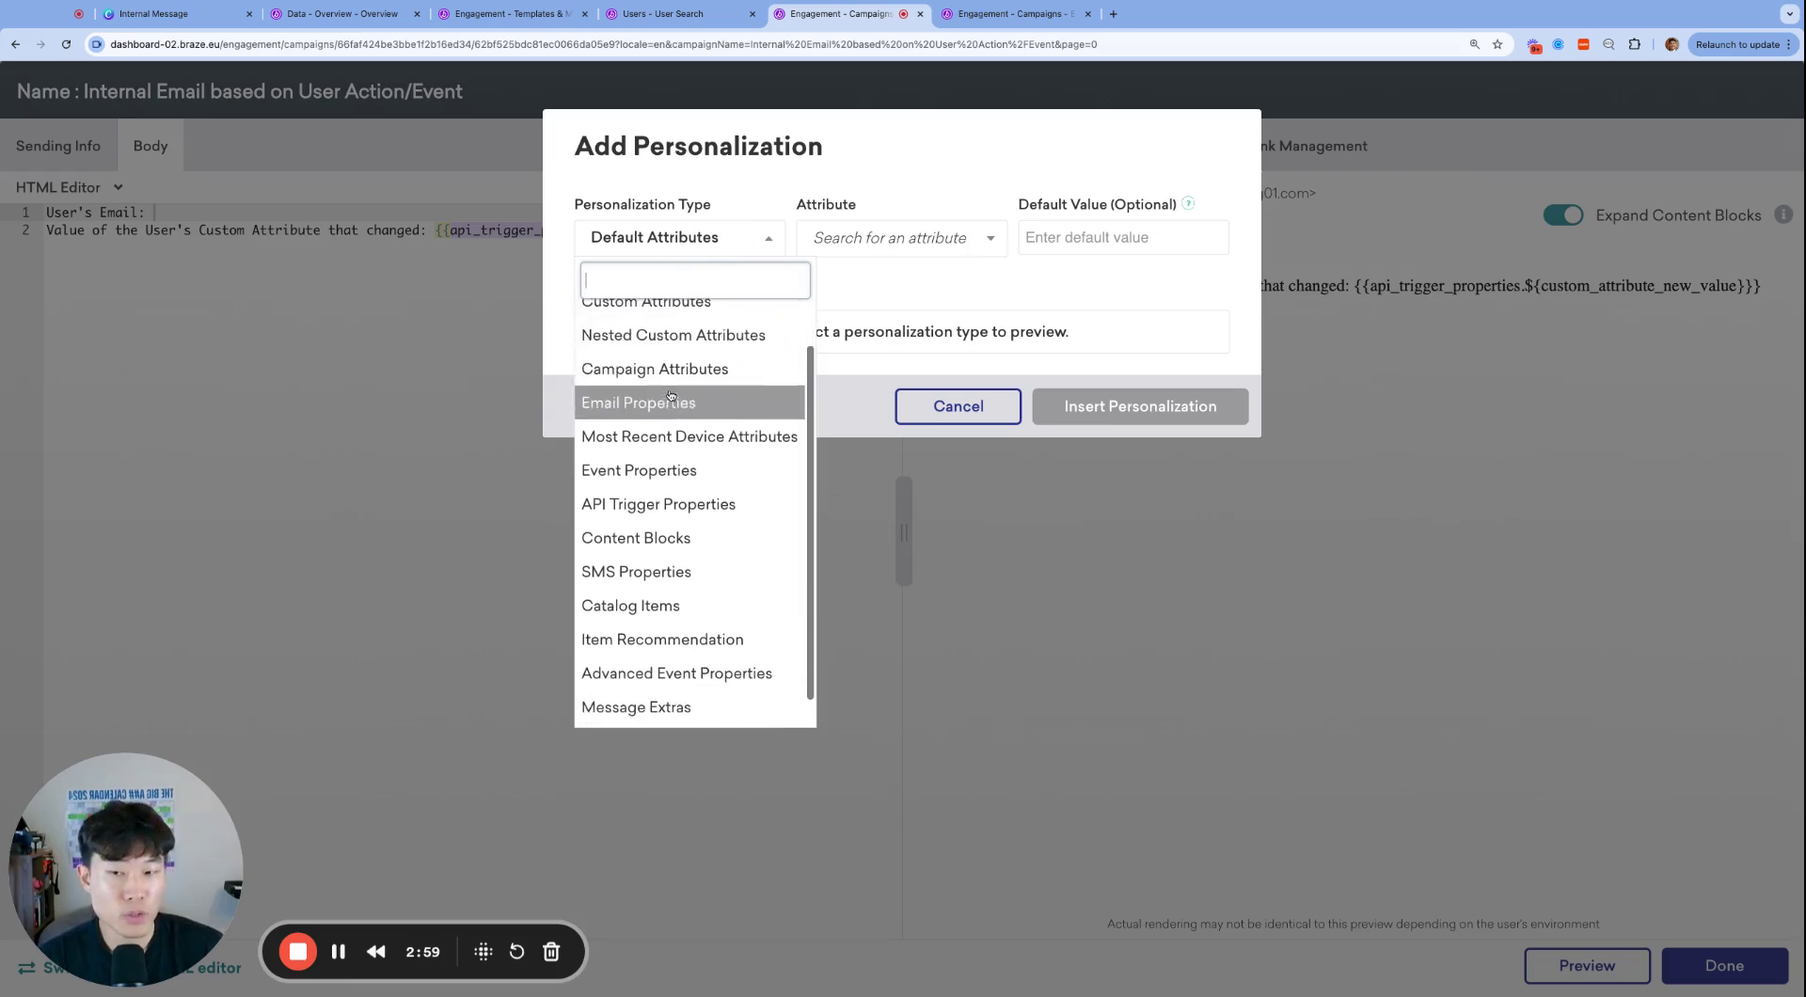
{"action": "left_click", "coordinate": [729, 505]}
{"action": "left_click", "coordinate": [886, 249]}
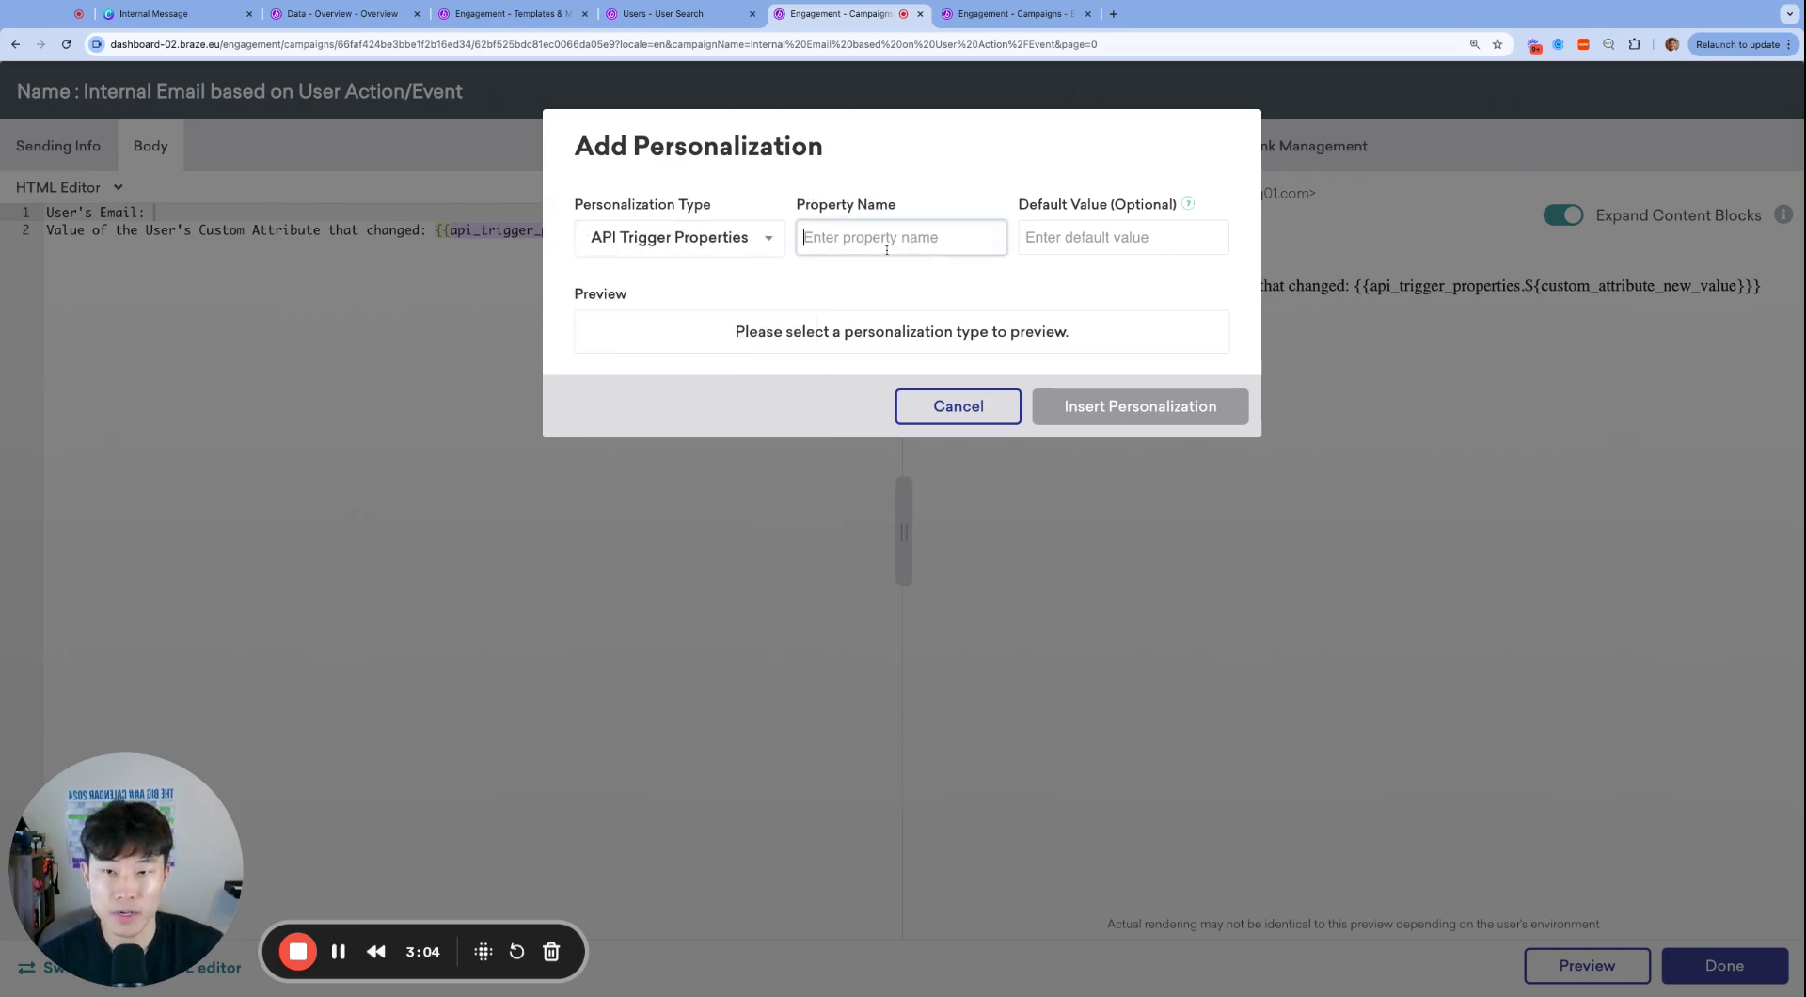
{"action": "type", "text": "email"}
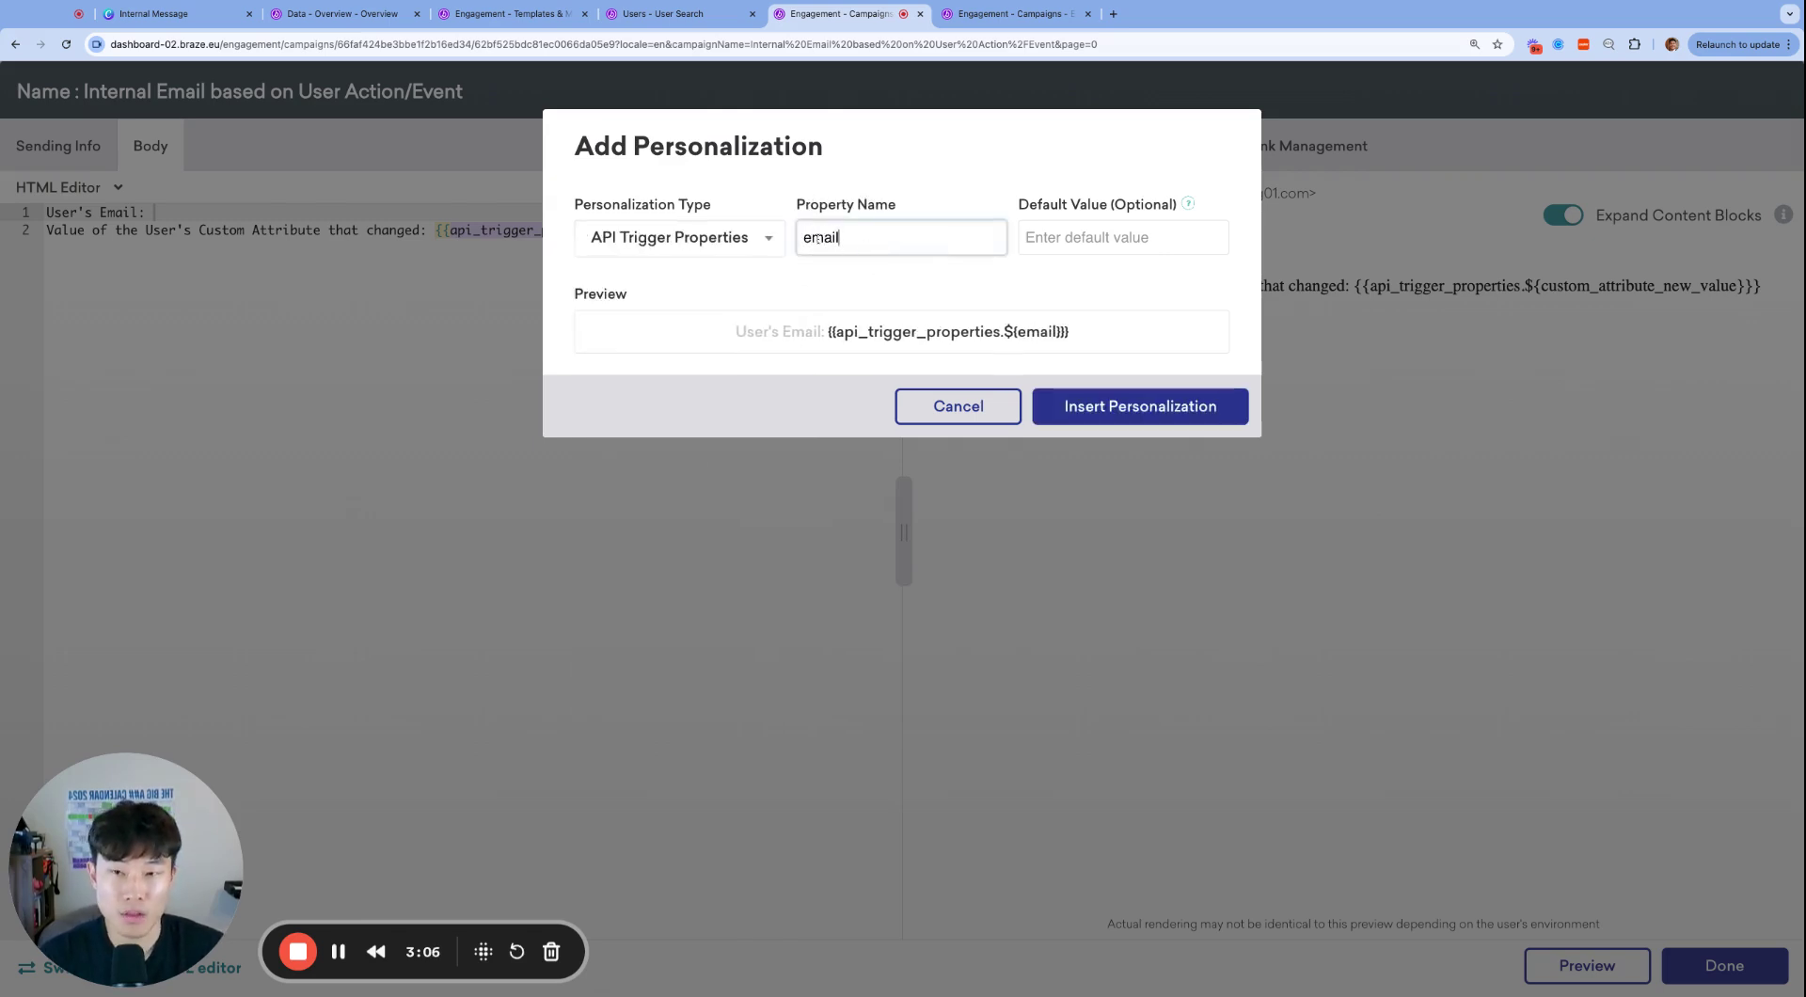
{"action": "left_click", "coordinate": [1139, 405]}
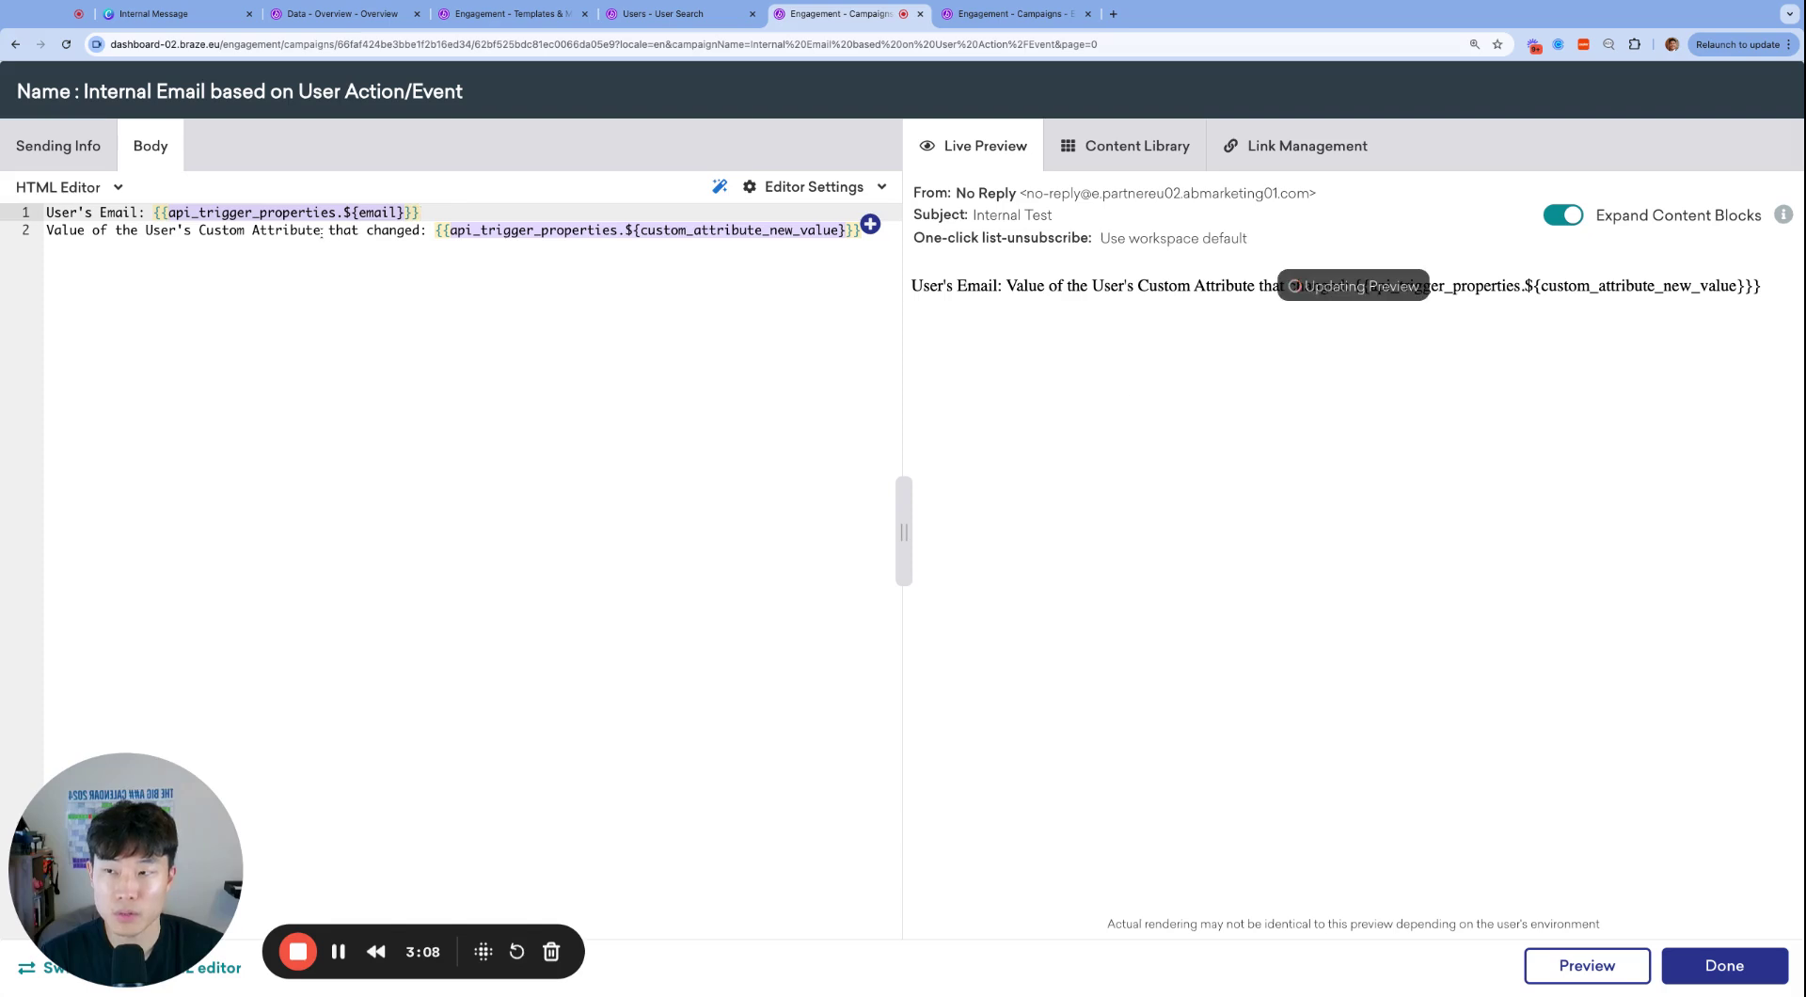
- Examine the label "Value of the User's Custom Attribute that changed:" on the second line of the email body
{"action": "left_click", "coordinate": [248, 231]}
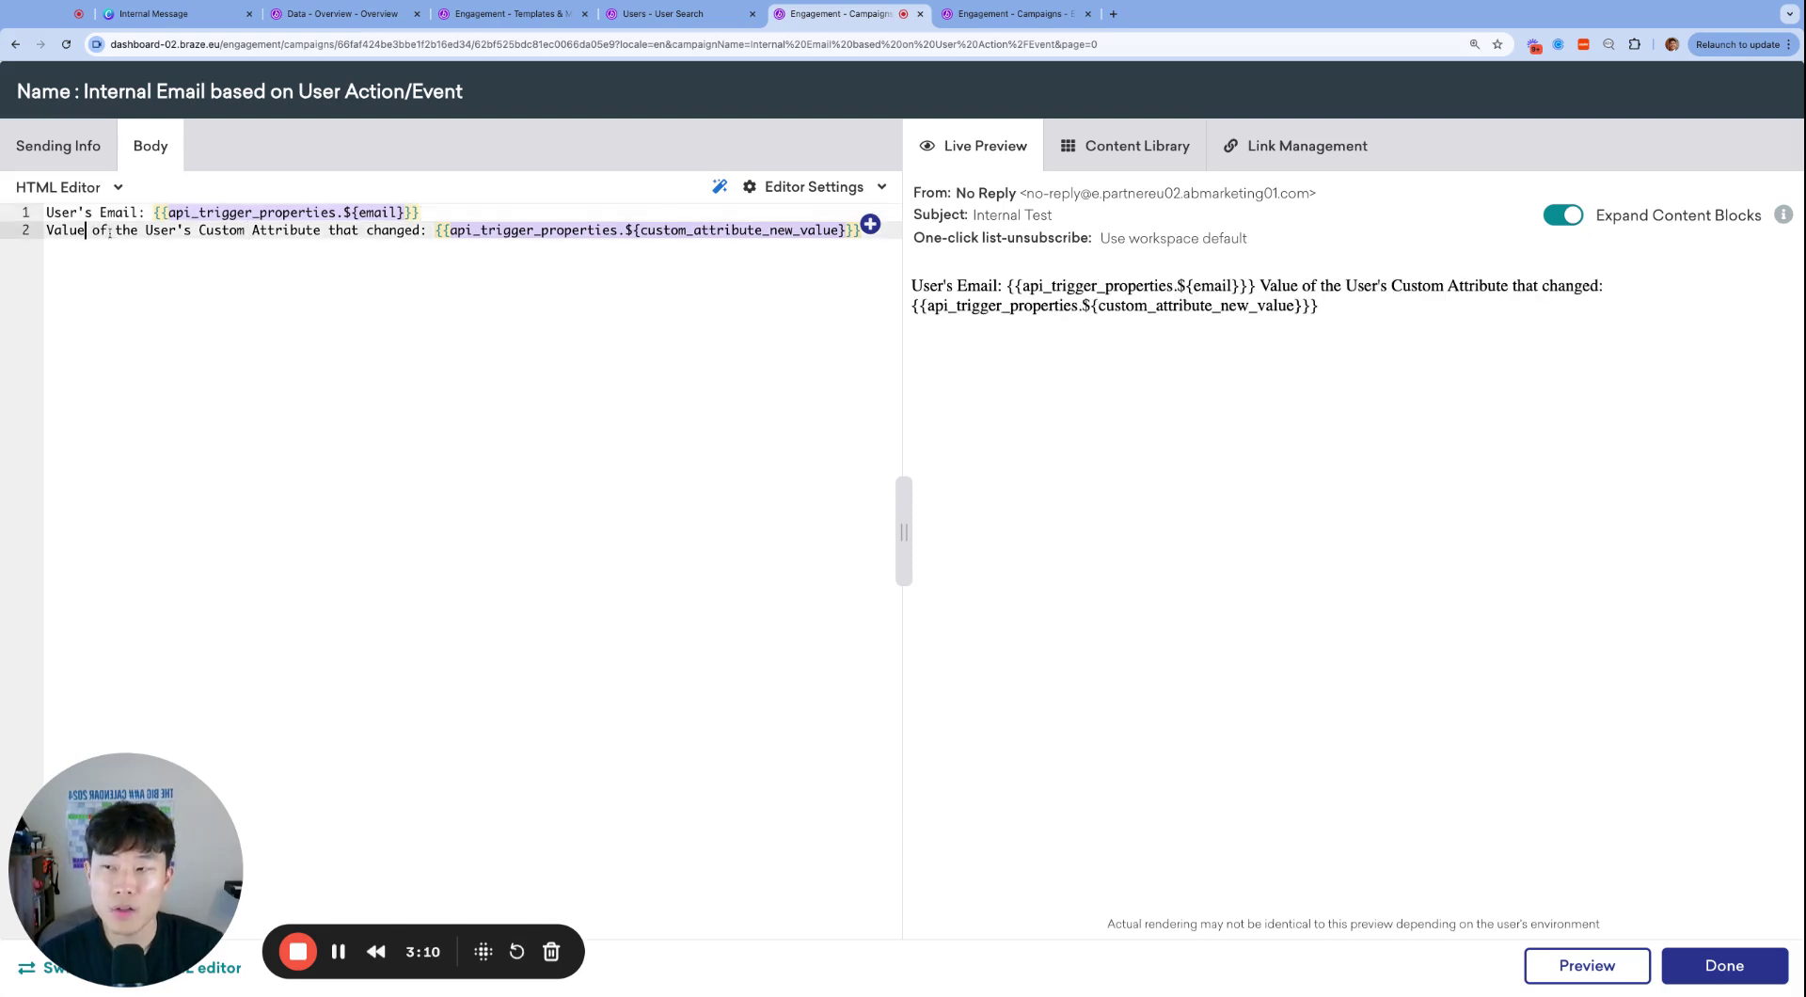
{"action": "key", "text": "Home"}
{"action": "key", "text": "shift+Right"}
{"action": "key", "text": "shift+Right"}
{"action": "key", "text": "shift+Right"}
{"action": "key", "text": "shift+Right"}
{"action": "key", "text": "shift+Right"}
{"action": "key", "text": "shift+Right"}
{"action": "key", "text": "shift+Right"}
{"action": "key", "text": "shift+Right"}
{"action": "key", "text": "shift+Right"}
{"action": "key", "text": "shift+Right"}
{"action": "key", "text": "shift+Right"}
{"action": "key", "text": "shift+Right"}
{"action": "key", "text": "shift+Right"}
{"action": "key", "text": "shift+Right"}
{"action": "key", "text": "shift+Right"}
{"action": "key", "text": "shift+Right"}
{"action": "key", "text": "shift+Right"}
{"action": "key", "text": "shift+Right"}
{"action": "key", "text": "shift+Right"}
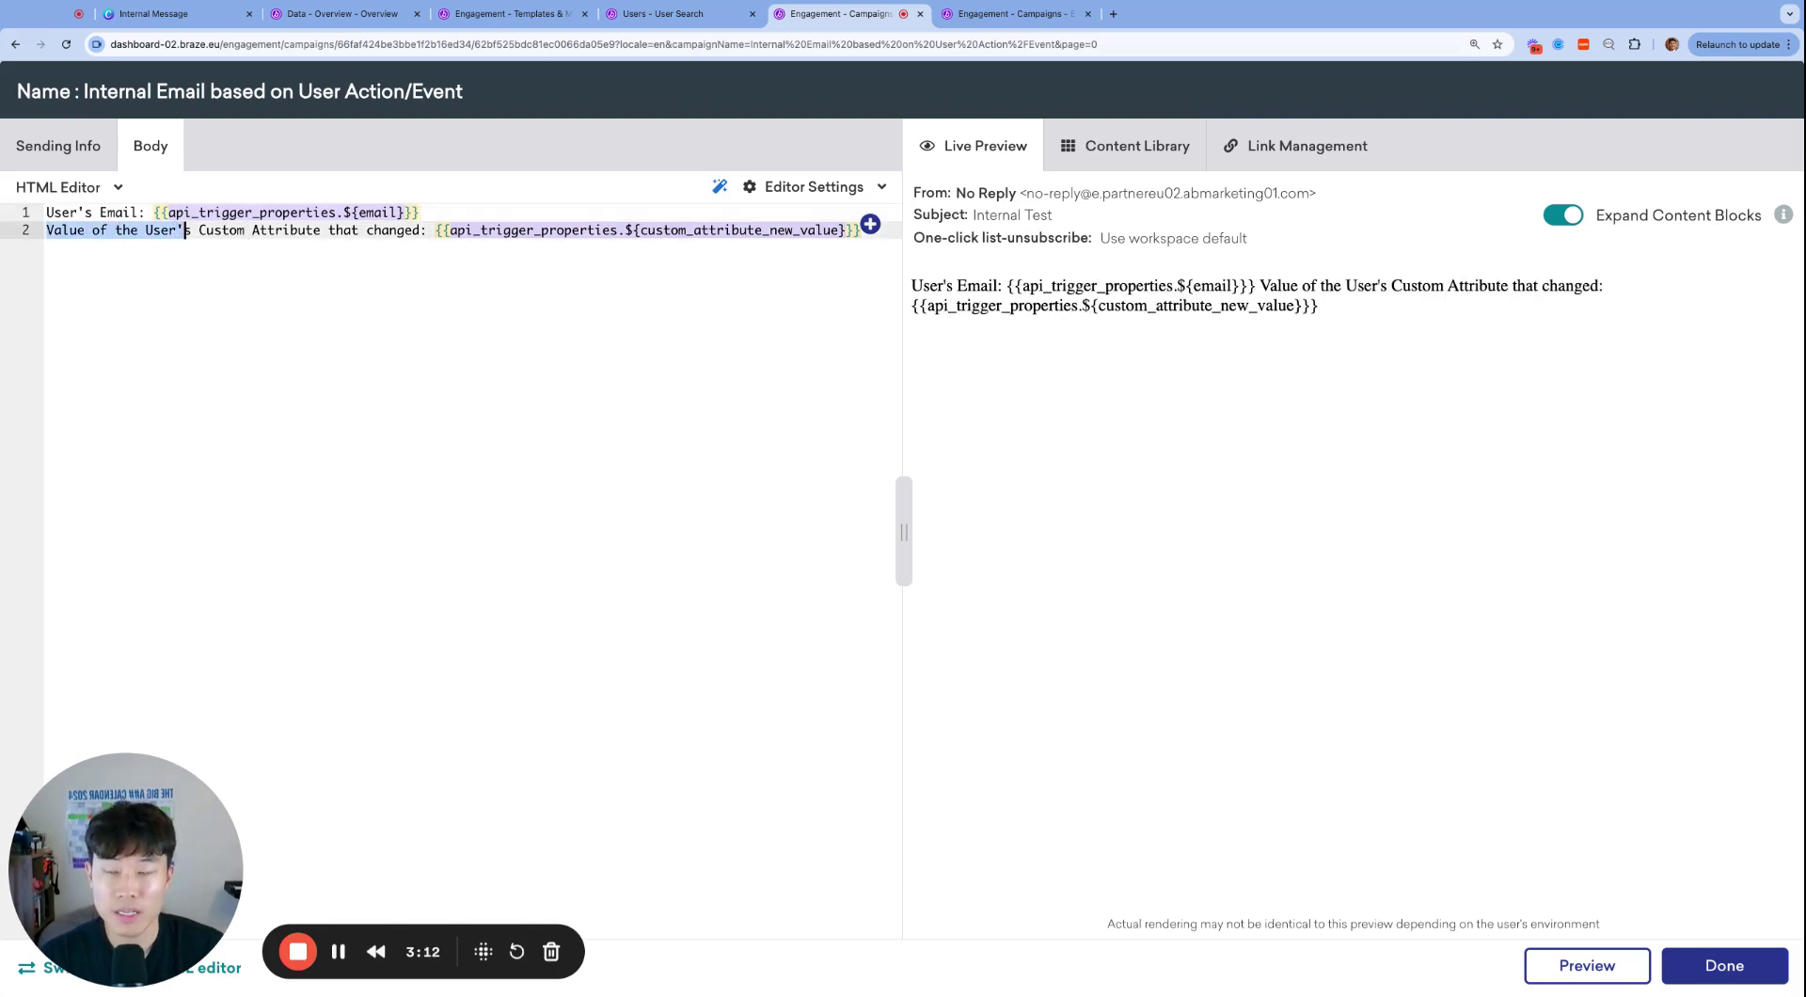
{"action": "key", "text": "shift+Right"}
{"action": "key", "text": "shift+Right"}
{"action": "key", "text": "shift+Right"}
{"action": "key", "text": "shift+Right"}
{"action": "key", "text": "shift+Right"}
{"action": "key", "text": "shift+Right"}
{"action": "key", "text": "shift+Right"}
{"action": "key", "text": "shift+Right"}
{"action": "key", "text": "shift+Right"}
{"action": "key", "text": "shift+Right"}
{"action": "key", "text": "shift+Right"}
{"action": "key", "text": "shift+Right"}
{"action": "key", "text": "shift+Right"}
{"action": "key", "text": "shift+Right"}
{"action": "key", "text": "shift+Right"}
{"action": "key", "text": "shift+Right"}
{"action": "key", "text": "shift+Right"}
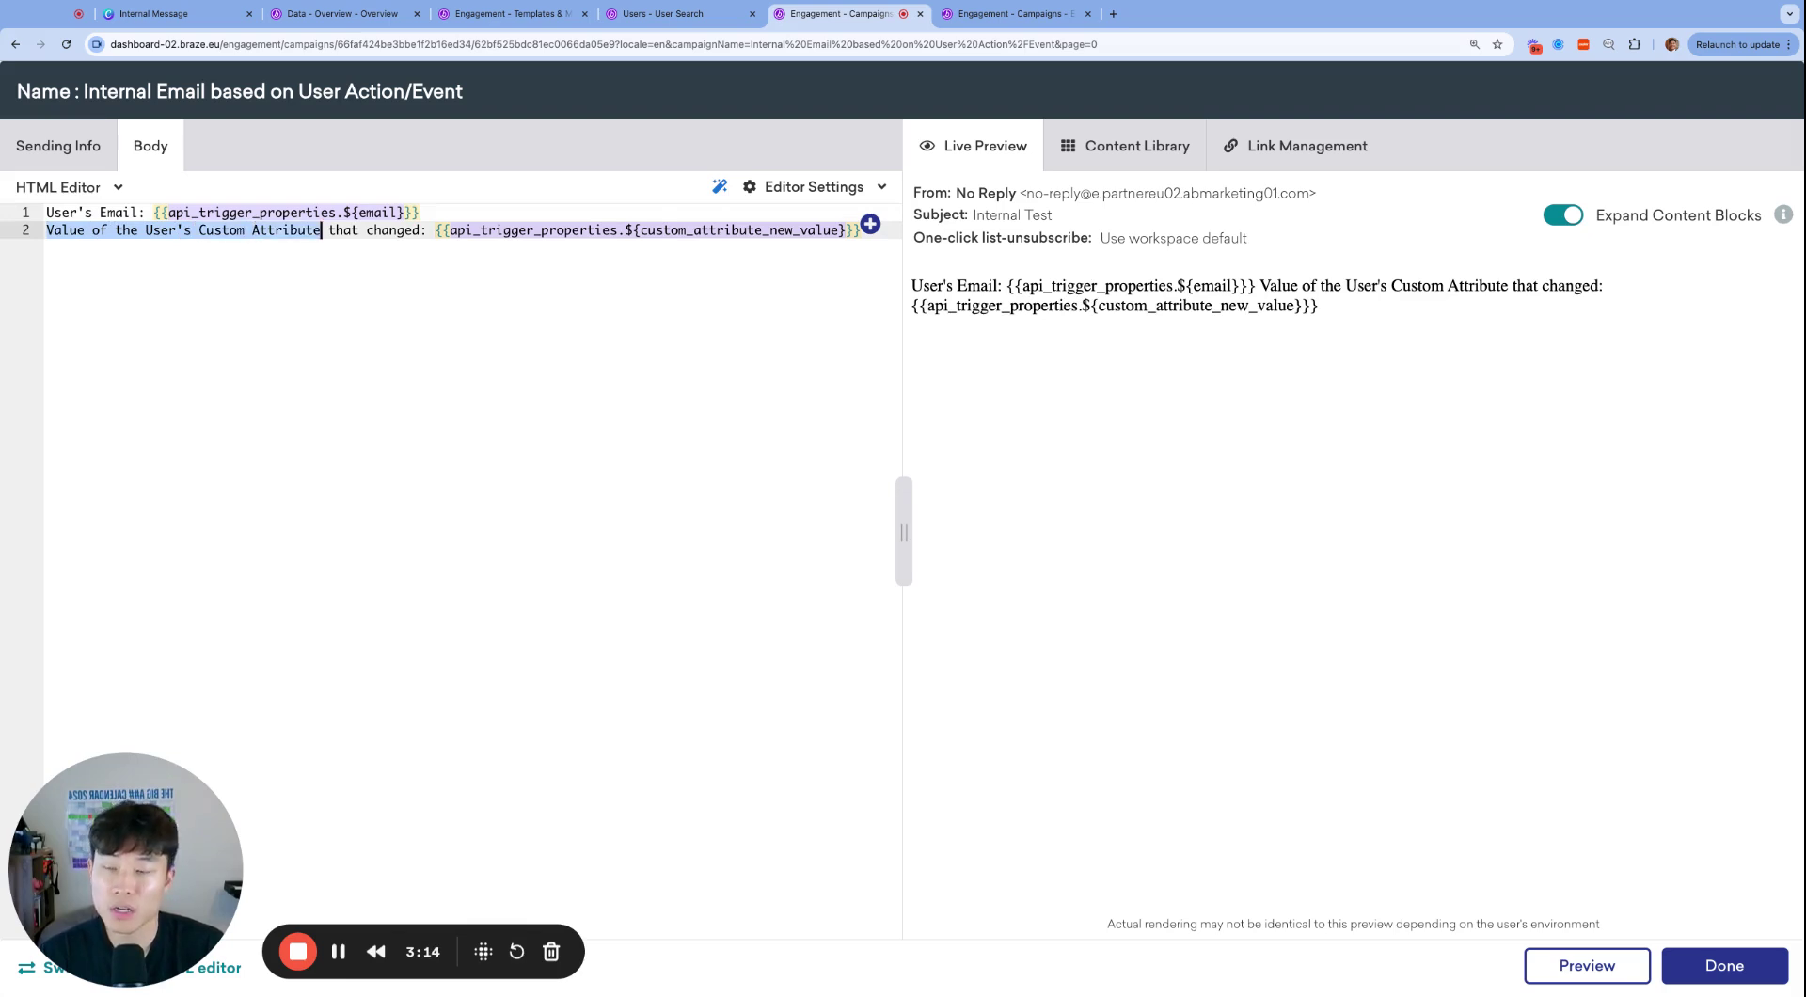
{"action": "key", "text": "shift+Right"}
{"action": "key", "text": "shift+Right"}
{"action": "key", "text": "shift+Right"}
{"action": "key", "text": "shift+Right"}
{"action": "key", "text": "shift+Right"}
{"action": "key", "text": "shift+Right"}
{"action": "key", "text": "shift+Right"}
{"action": "key", "text": "shift+Right"}
{"action": "key", "text": "shift+Right"}
{"action": "key", "text": "shift+Right"}
{"action": "key", "text": "shift+Right"}
{"action": "key", "text": "shift+Right"}
{"action": "key", "text": "shift+Right"}
{"action": "key", "text": "shift+Right"}
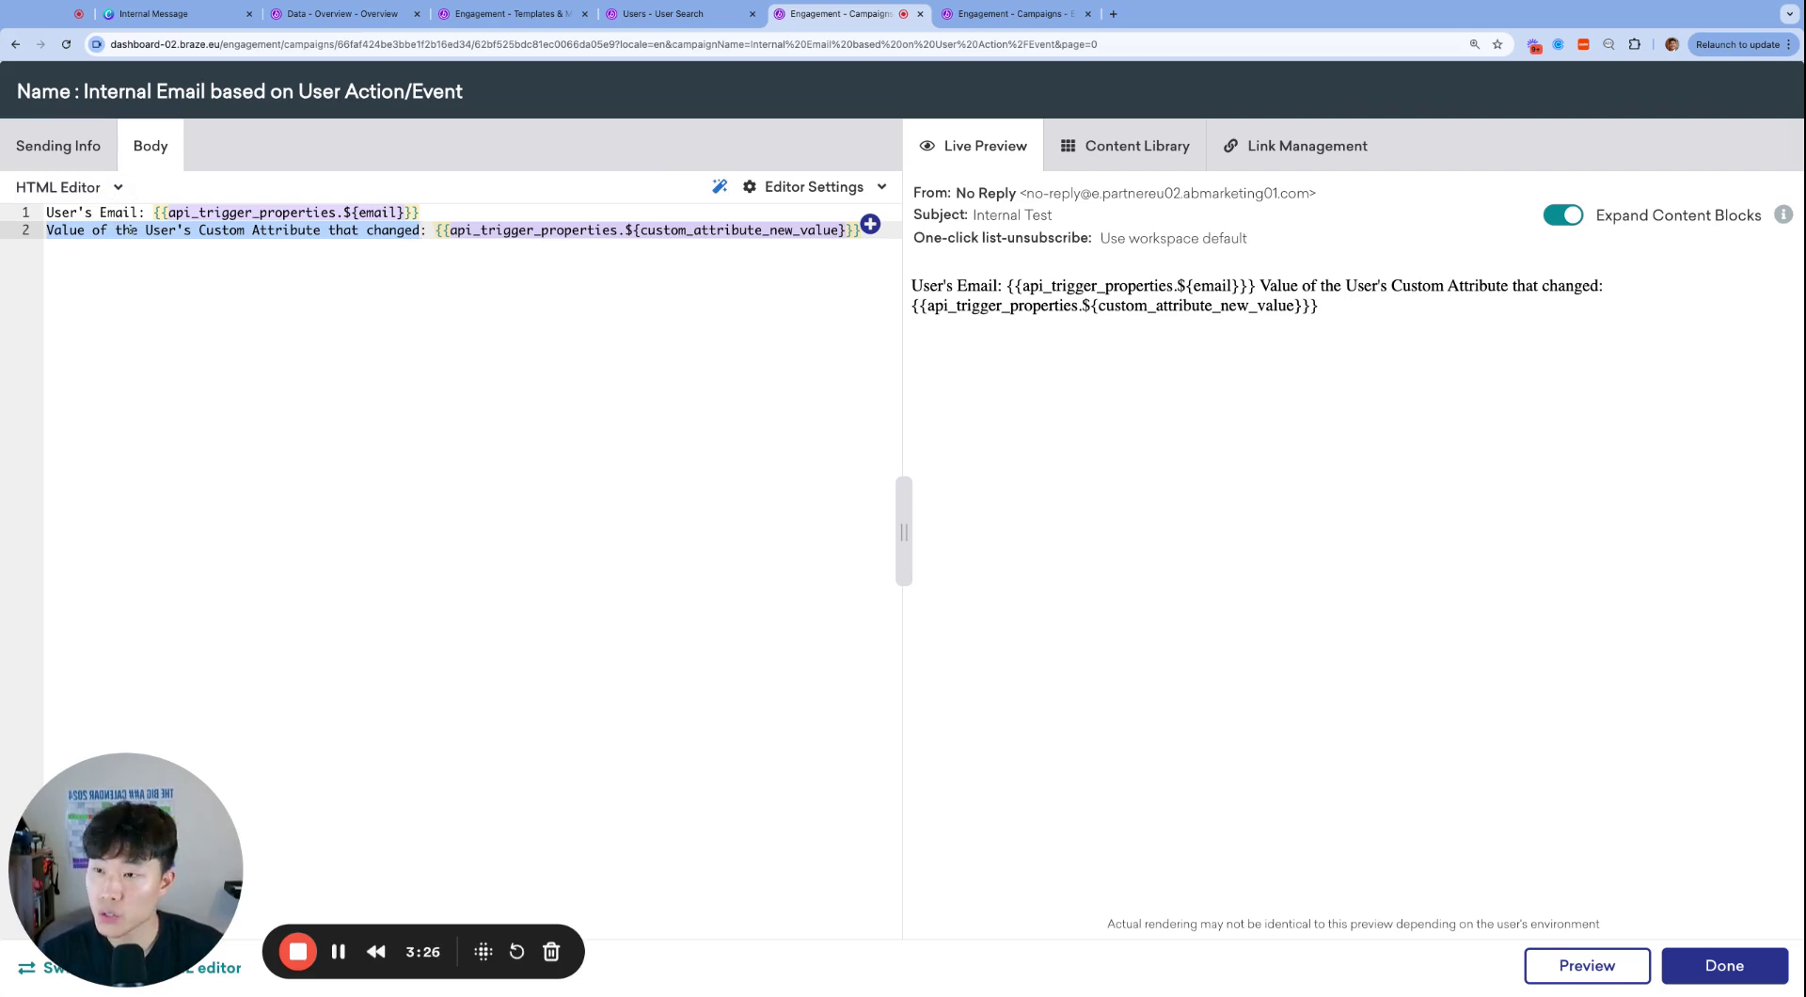
{"action": "left_click", "coordinate": [637, 250]}
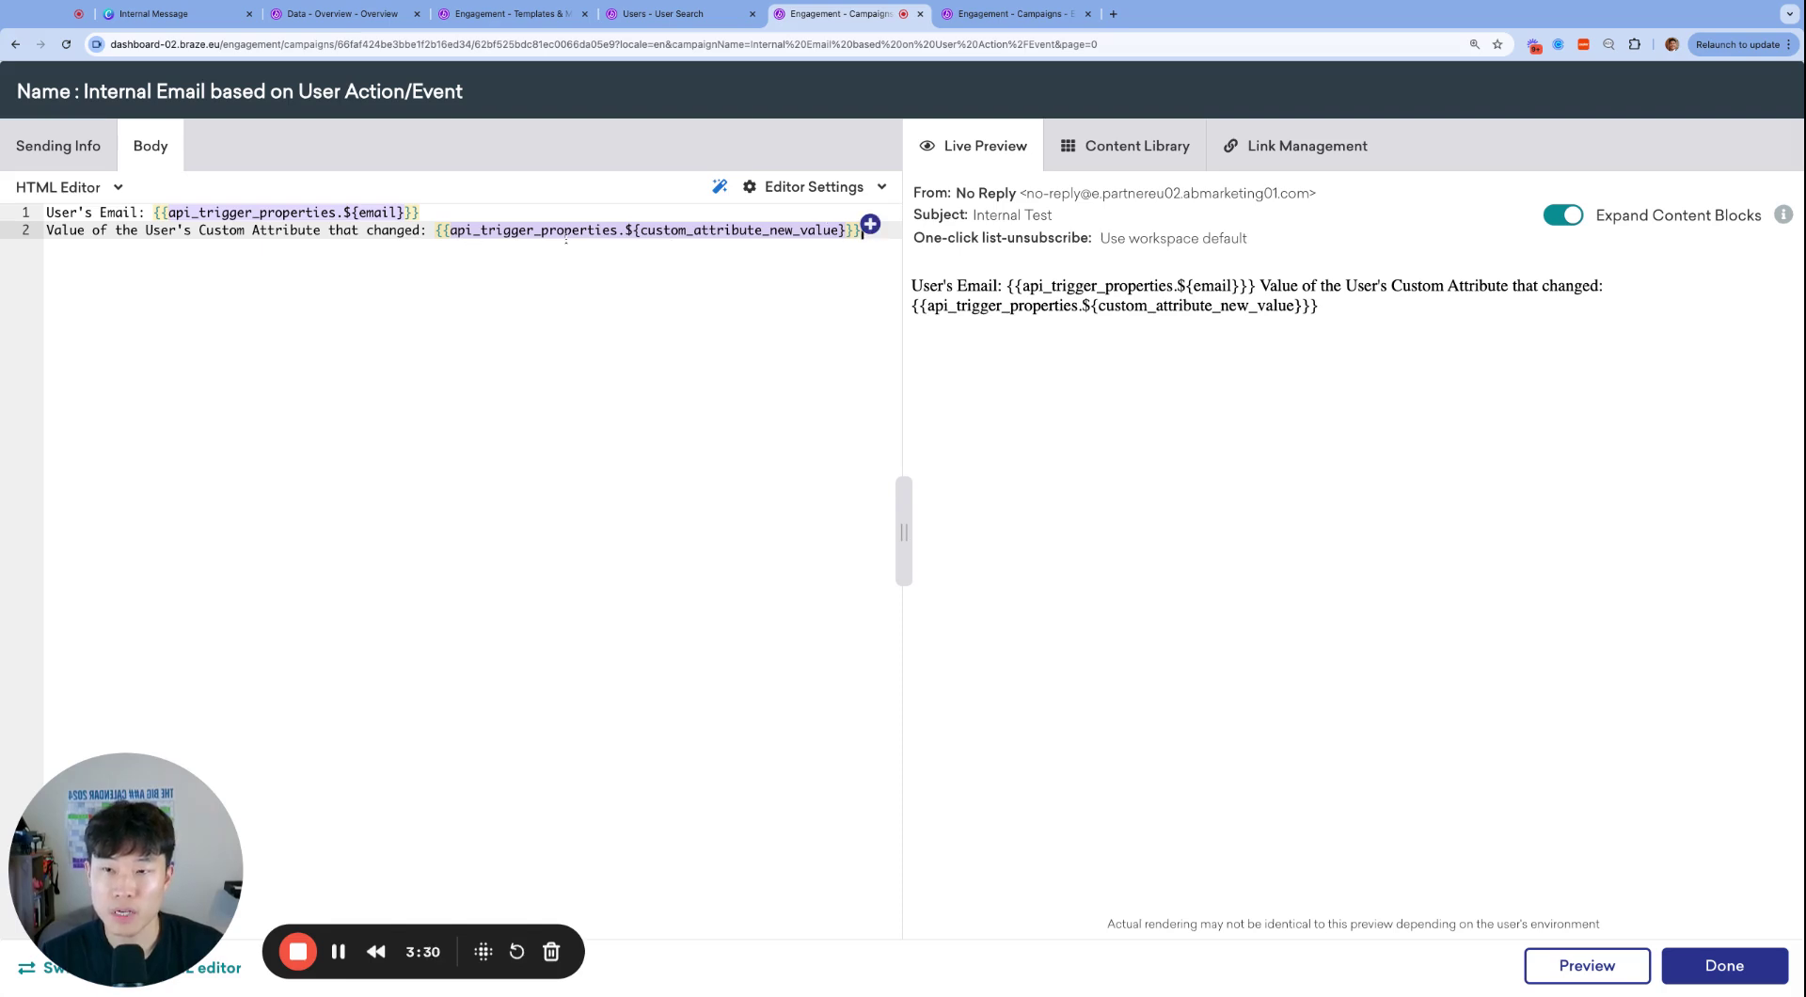
- Examine the custom_attribute_new_value trigger property alongside its label on the second line of the email body
{"action": "left_click_drag", "start_coordinate": [644, 230], "coordinate": [840, 230]}
{"action": "left_click", "coordinate": [760, 252]}
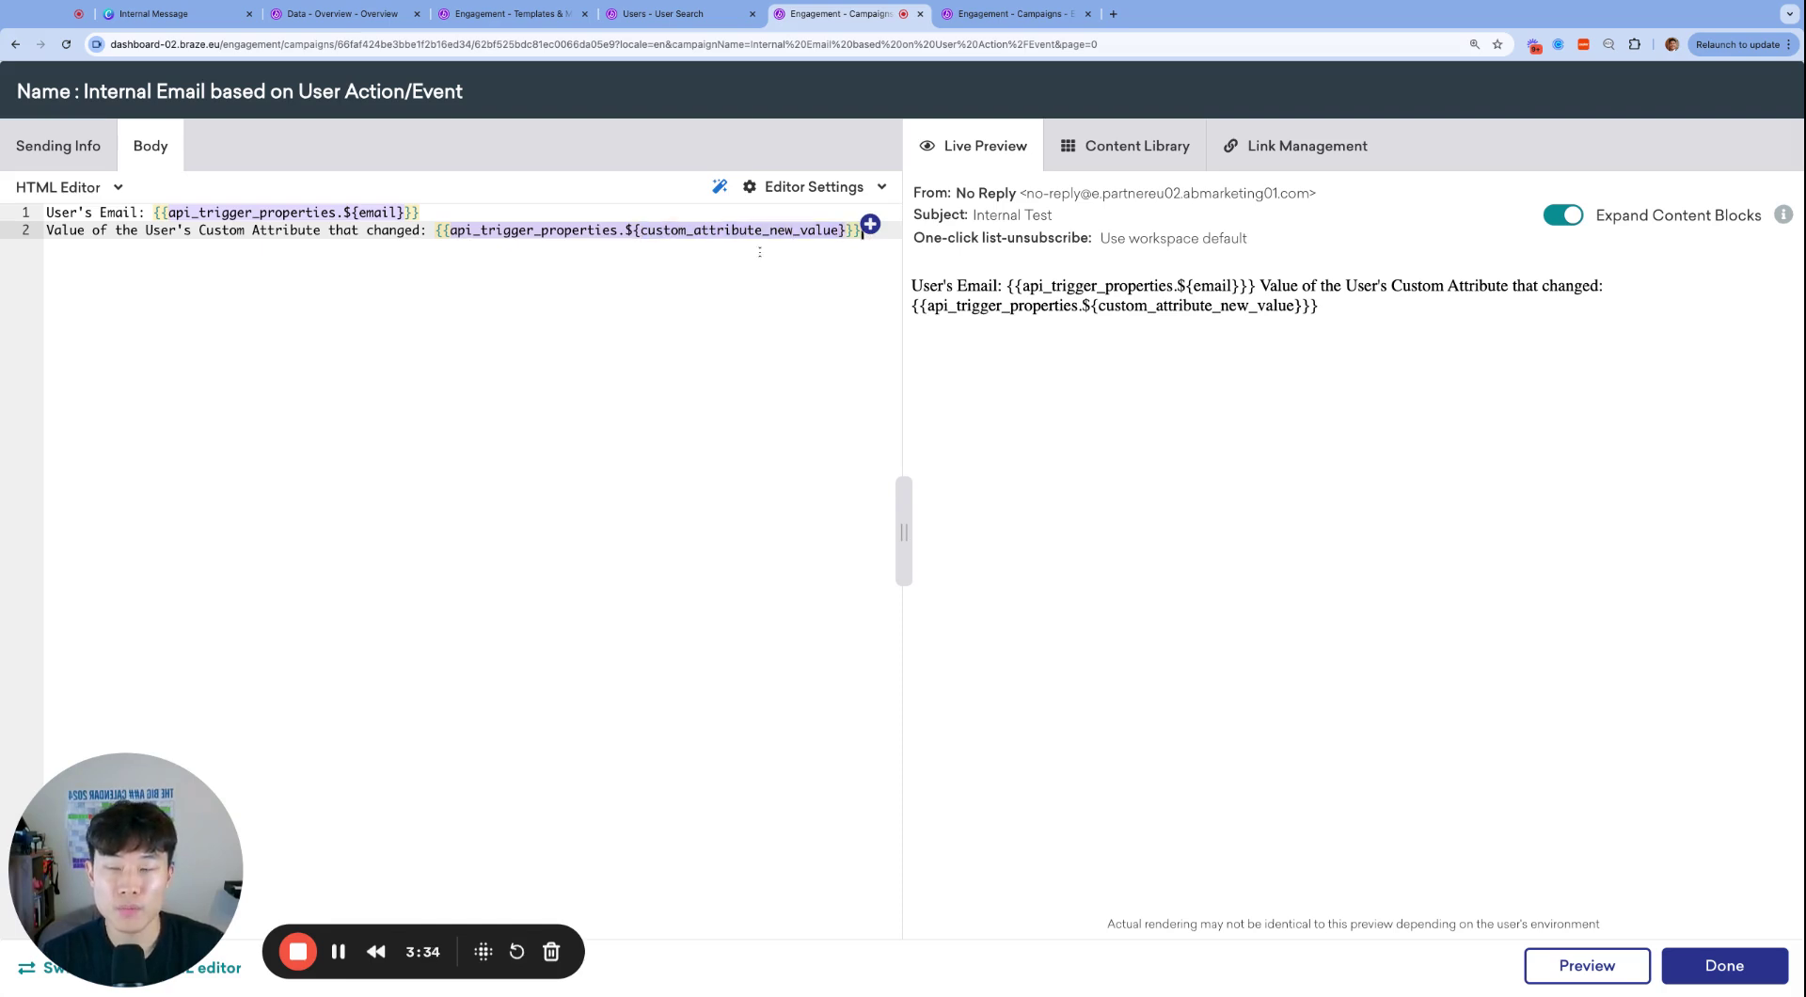
{"action": "left_click", "coordinate": [415, 230]}
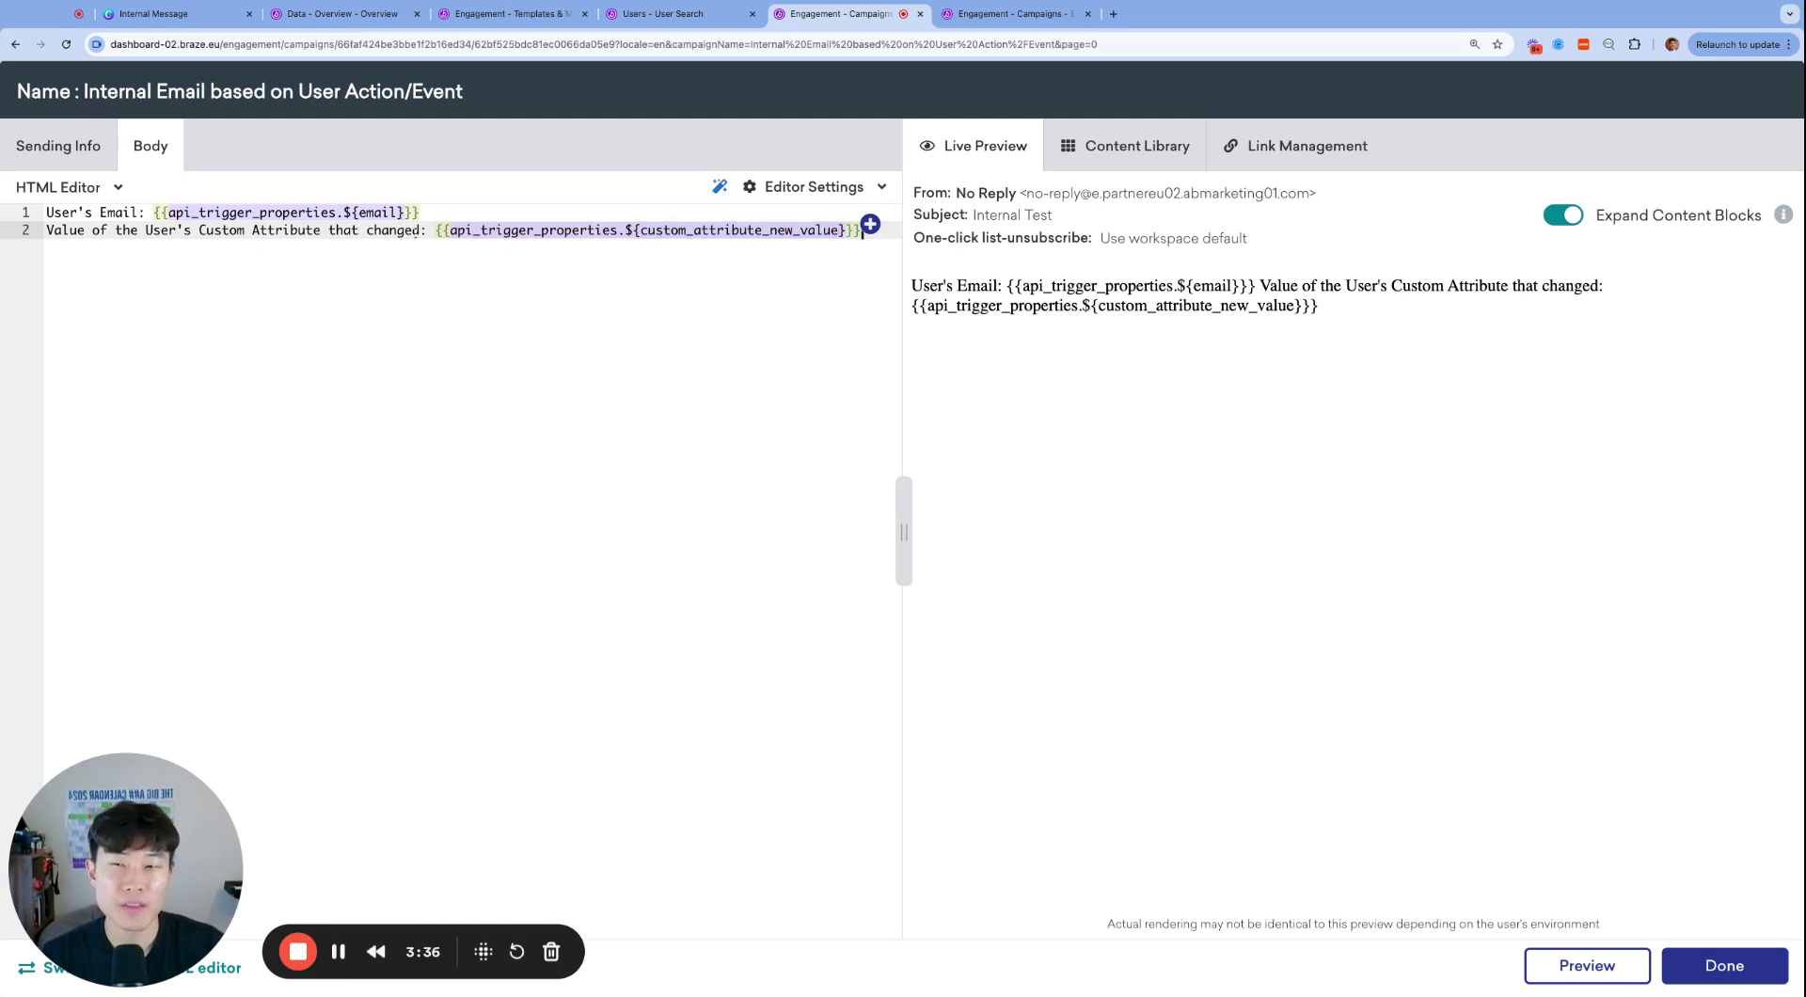
{"action": "key", "text": "Right"}
{"action": "key", "text": "Right"}
{"action": "key", "text": "Right"}
{"action": "key", "text": "Right"}
{"action": "key", "text": "Right"}
{"action": "key", "text": "Right"}
{"action": "key", "text": "Right"}
{"action": "key", "text": "Right"}
{"action": "key", "text": "Right"}
{"action": "key", "text": "Right"}
{"action": "key", "text": "Right"}
{"action": "key", "text": "Right"}
{"action": "key", "text": "Right"}
{"action": "key", "text": "Right"}
{"action": "key", "text": "Right"}
{"action": "key", "text": "Right"}
{"action": "key", "text": "Right"}
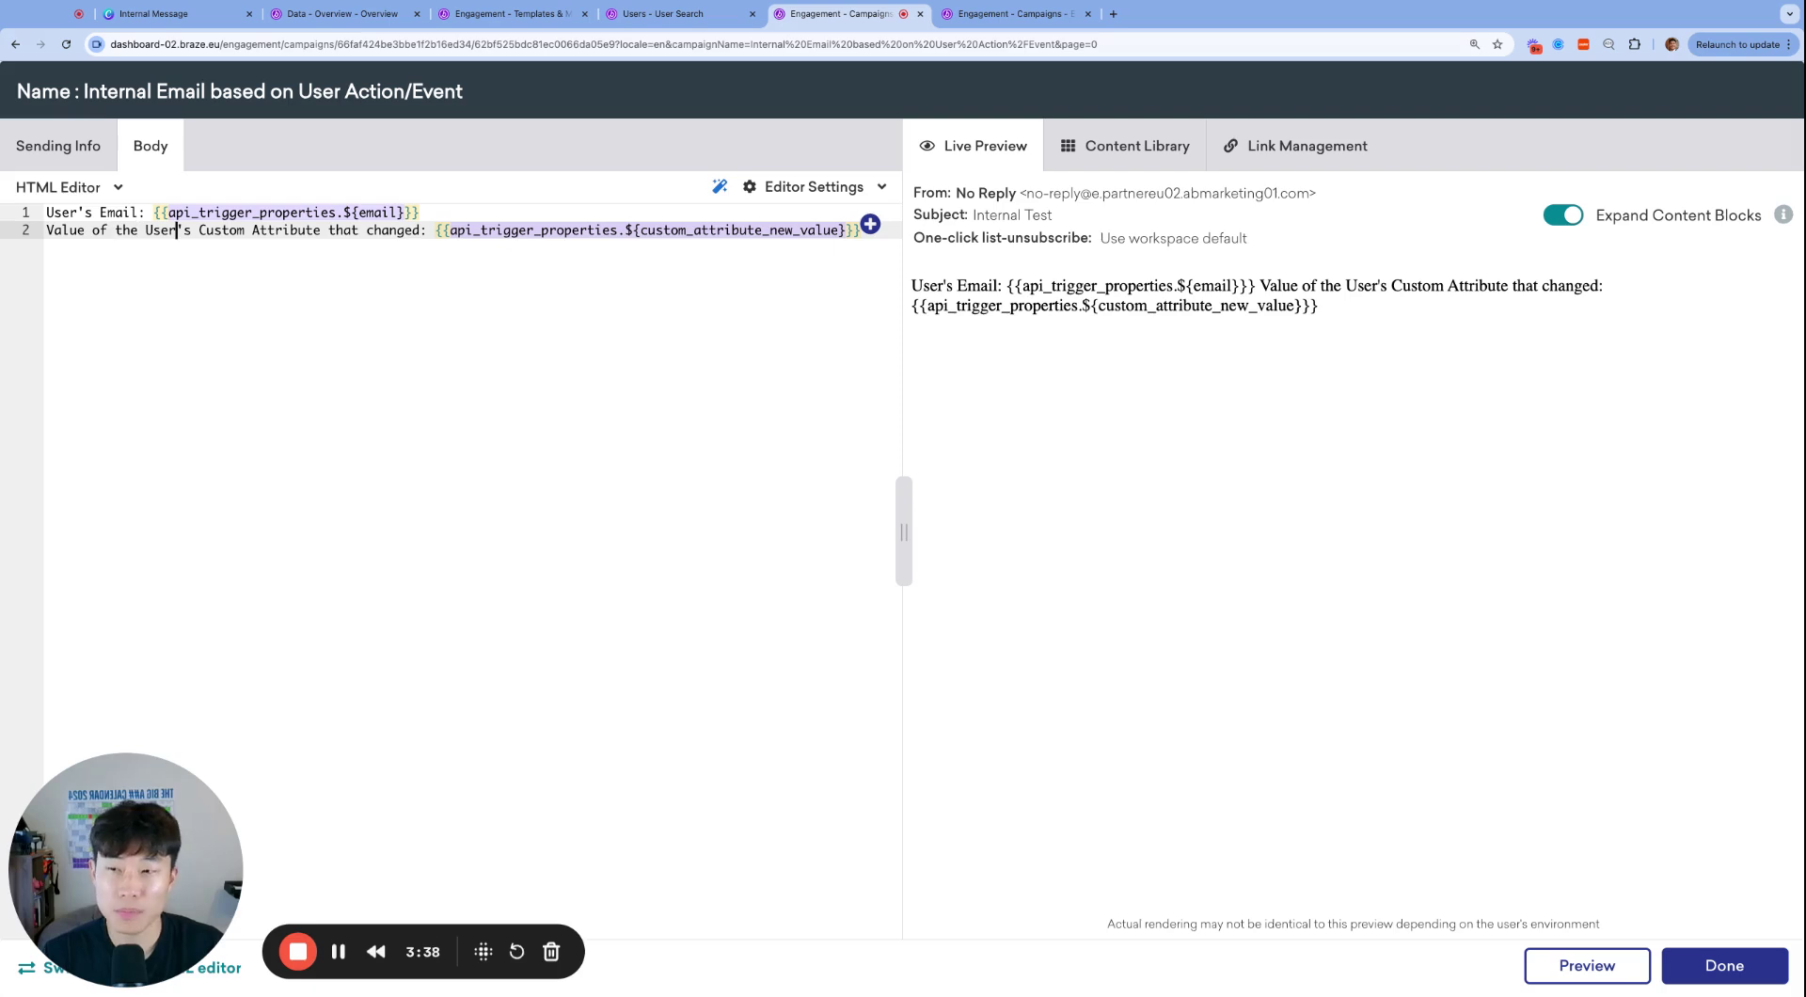
{"action": "key", "text": "Right"}
{"action": "key", "text": "Right"}
{"action": "key", "text": "Right"}
{"action": "key", "text": "Right"}
{"action": "key", "text": "Right"}
{"action": "key", "text": "Right"}
{"action": "key", "text": "Right"}
{"action": "key", "text": "Right"}
{"action": "key", "text": "Right"}
{"action": "key", "text": "Right"}
{"action": "key", "text": "Right"}
{"action": "key", "text": "Right"}
{"action": "key", "text": "Right"}
{"action": "key", "text": "Right"}
{"action": "key", "text": "Right"}
{"action": "key", "text": "Right"}
{"action": "key", "text": "Right"}
{"action": "key", "text": "Right"}
{"action": "key", "text": "Right"}
{"action": "key", "text": "Right"}
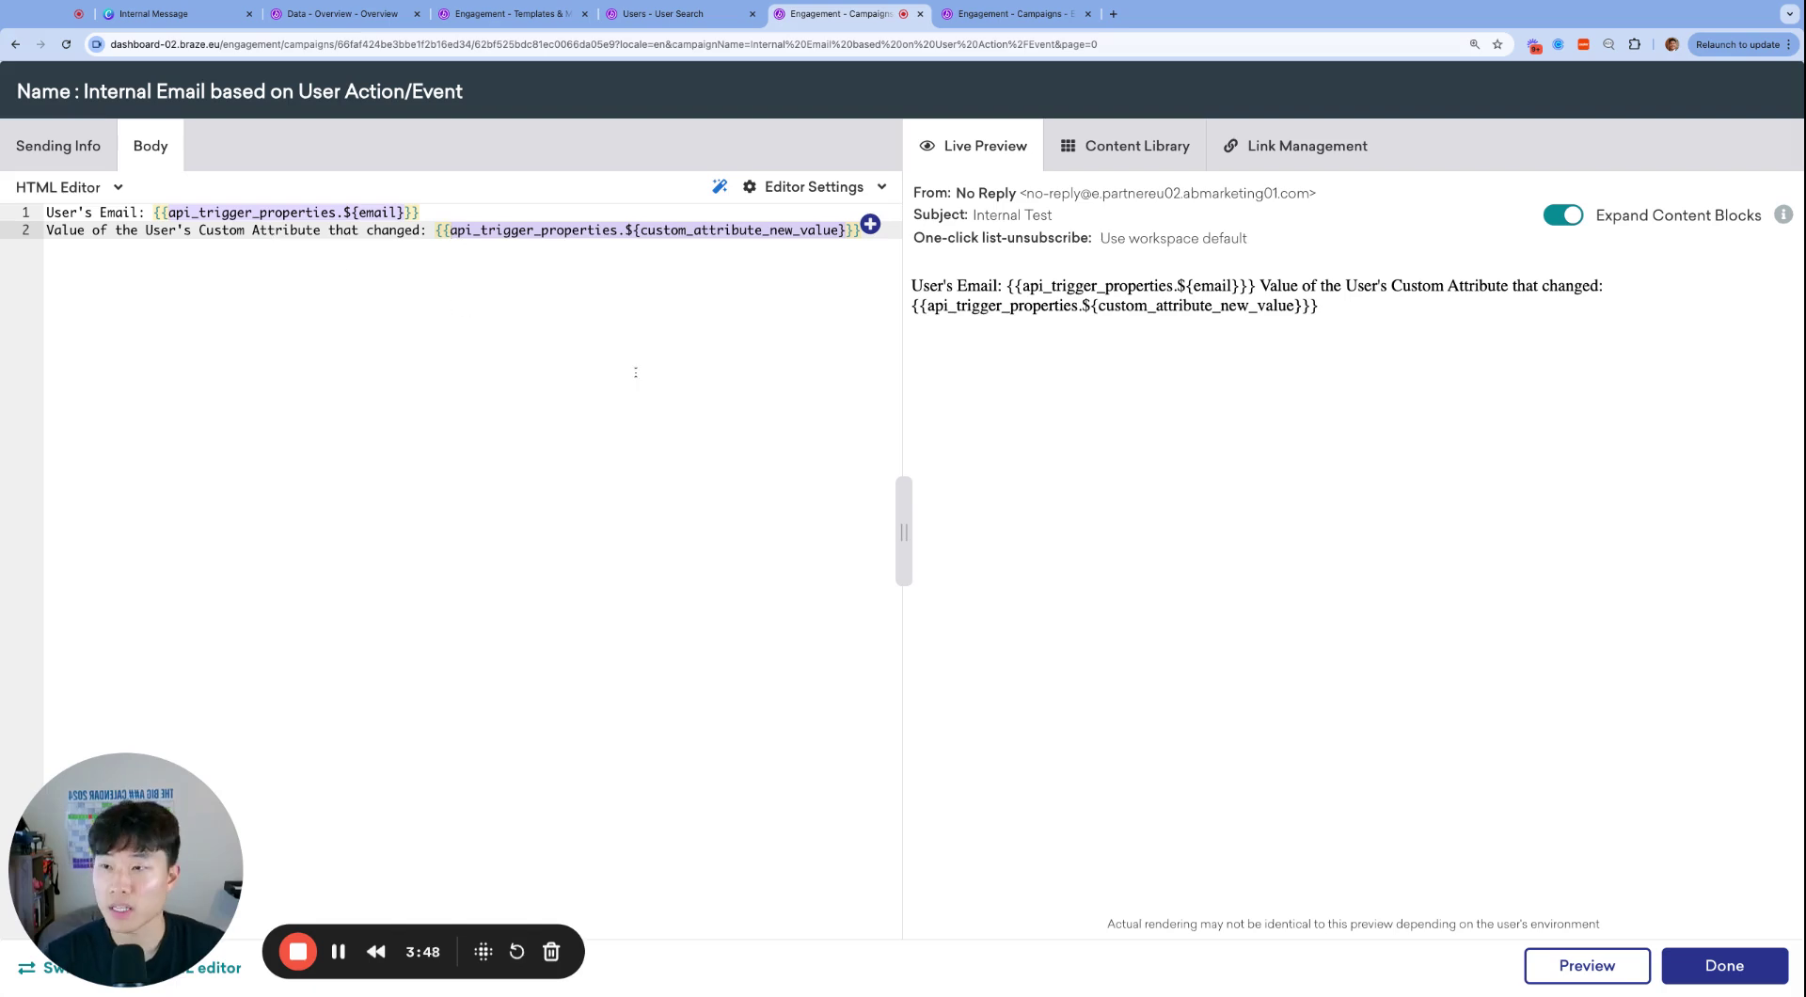
- Finish editing the email body and review the API-Triggered delivery type, campaign ID and sample cURL request in the delivery schedule
{"action": "left_click", "coordinate": [1724, 965]}
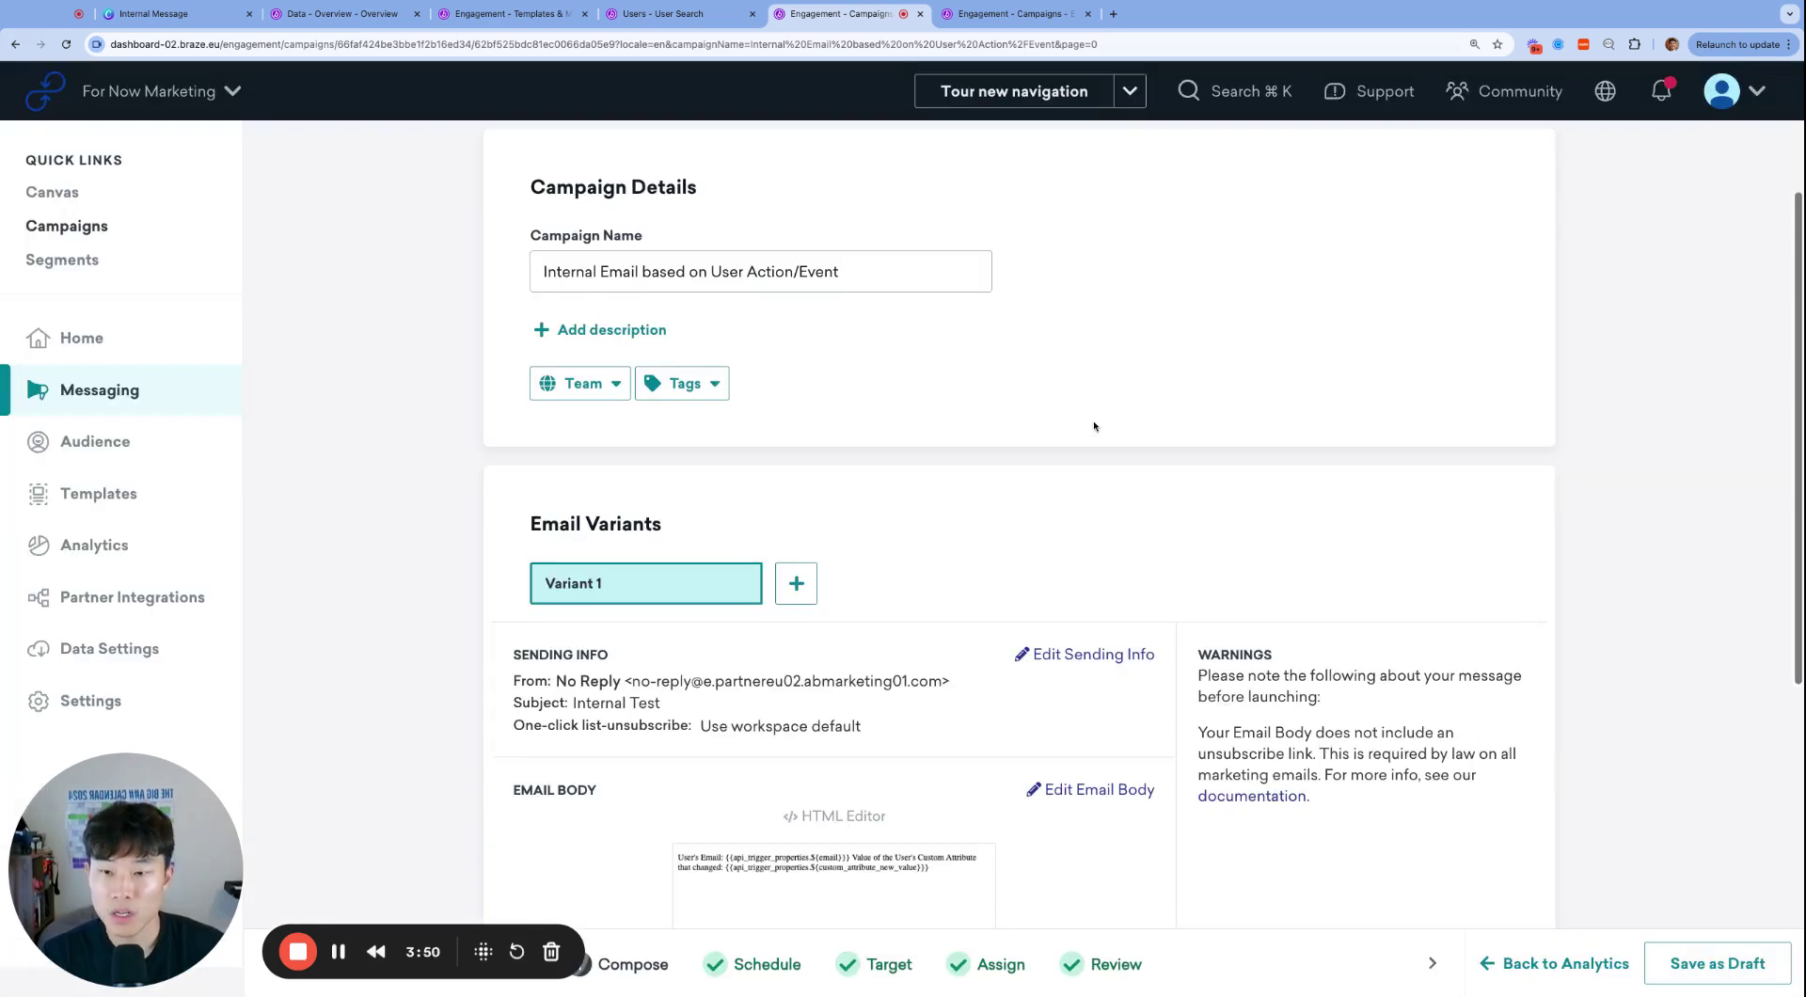
{"action": "left_click", "coordinate": [827, 220]}
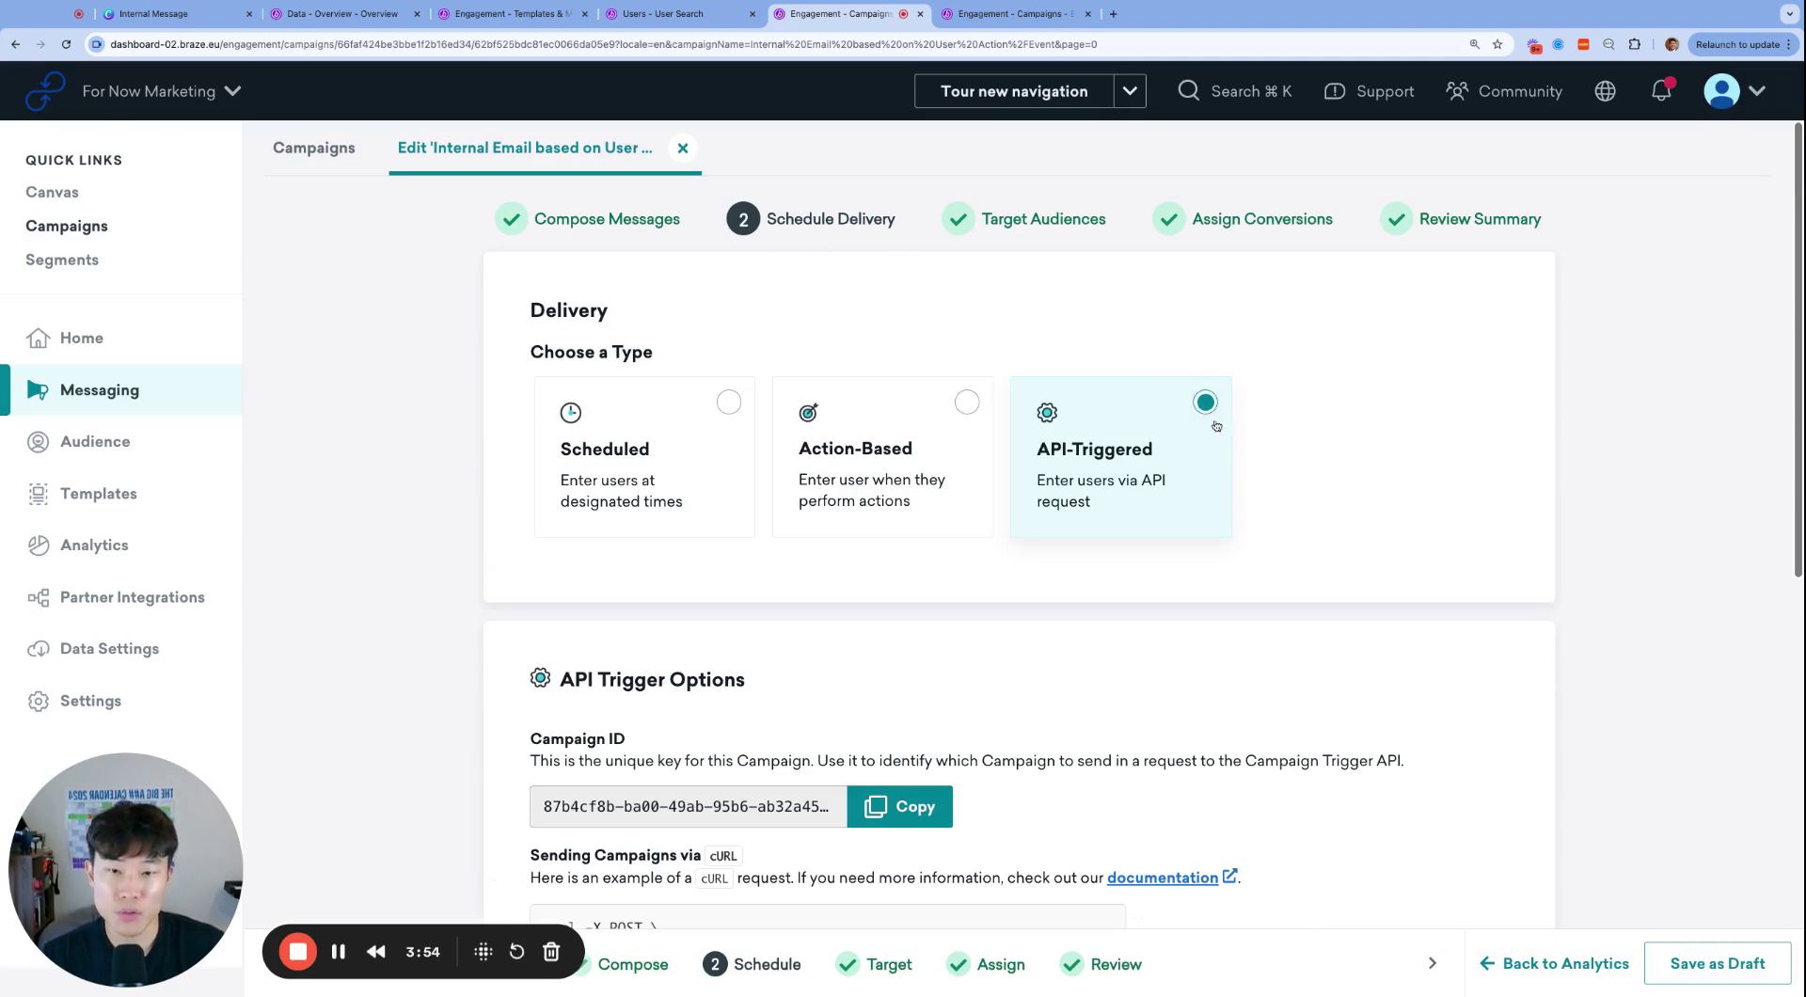
{"action": "scroll", "coordinate": [1178, 440], "scroll_direction": "down", "scroll_amount": 2}
{"action": "scroll", "coordinate": [1178, 439], "scroll_direction": "down", "scroll_amount": 1}
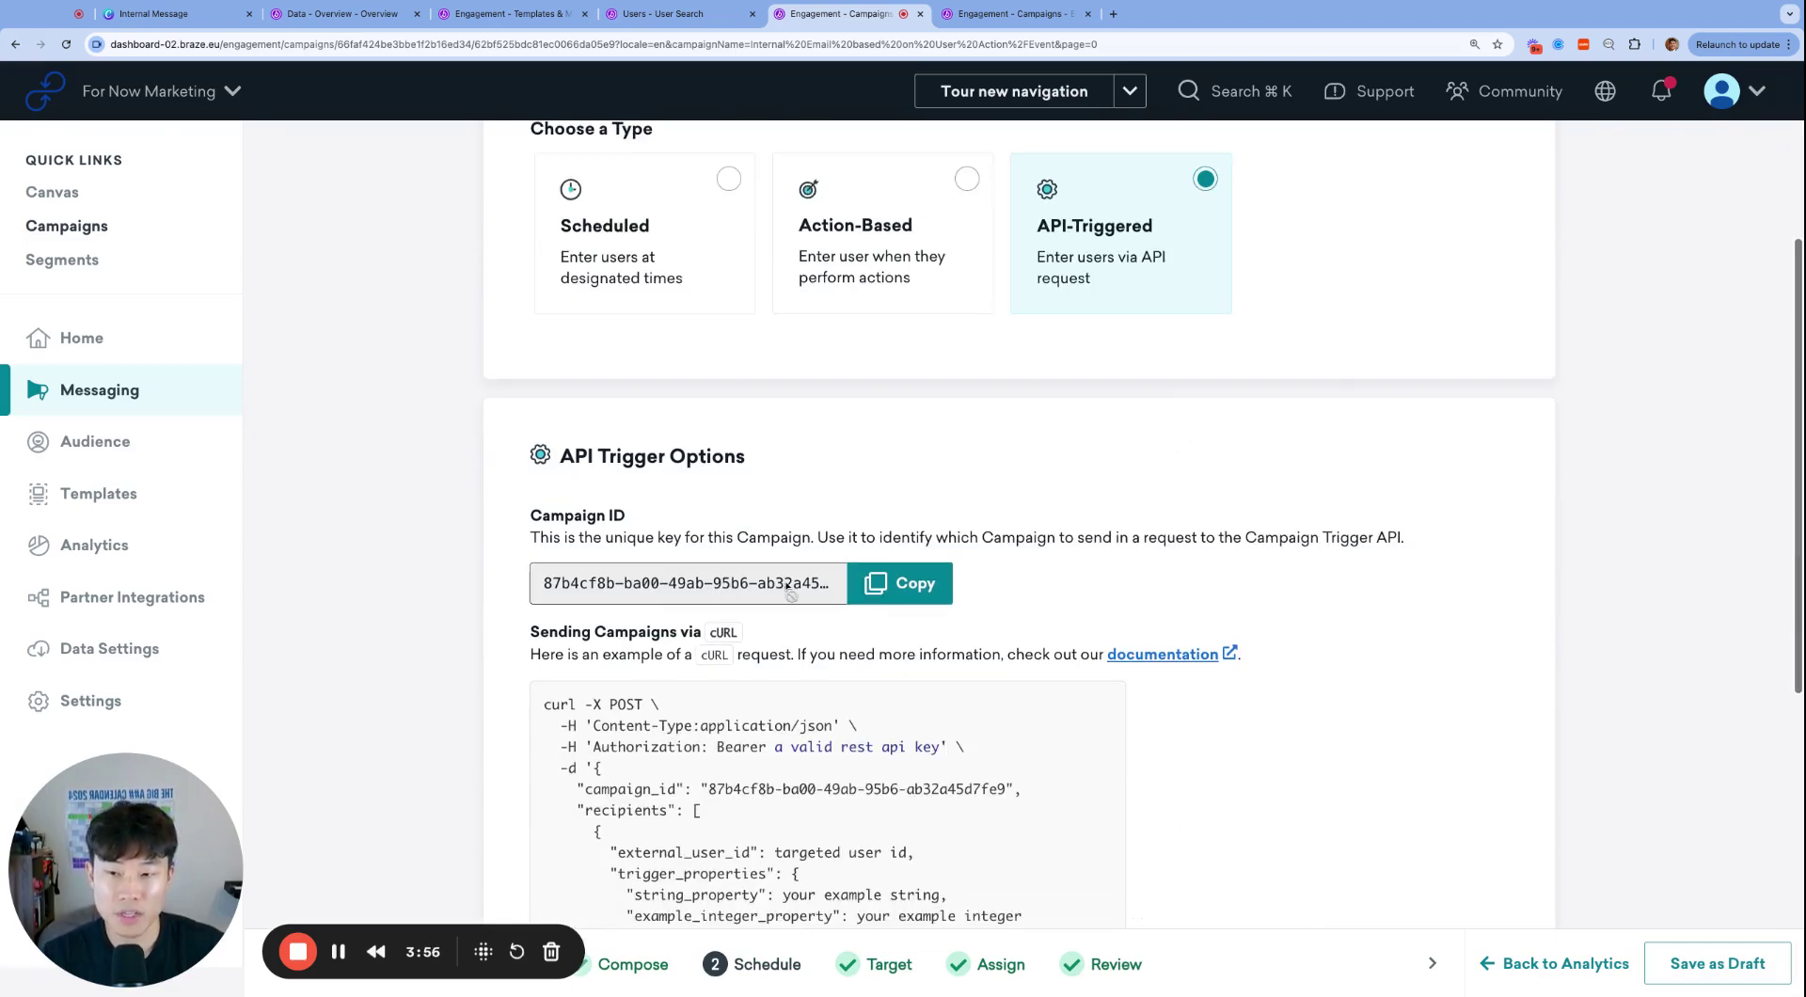
{"action": "scroll", "coordinate": [811, 590], "scroll_direction": "down", "scroll_amount": 5}
{"action": "scroll", "coordinate": [811, 591], "scroll_direction": "up", "scroll_amount": 8}
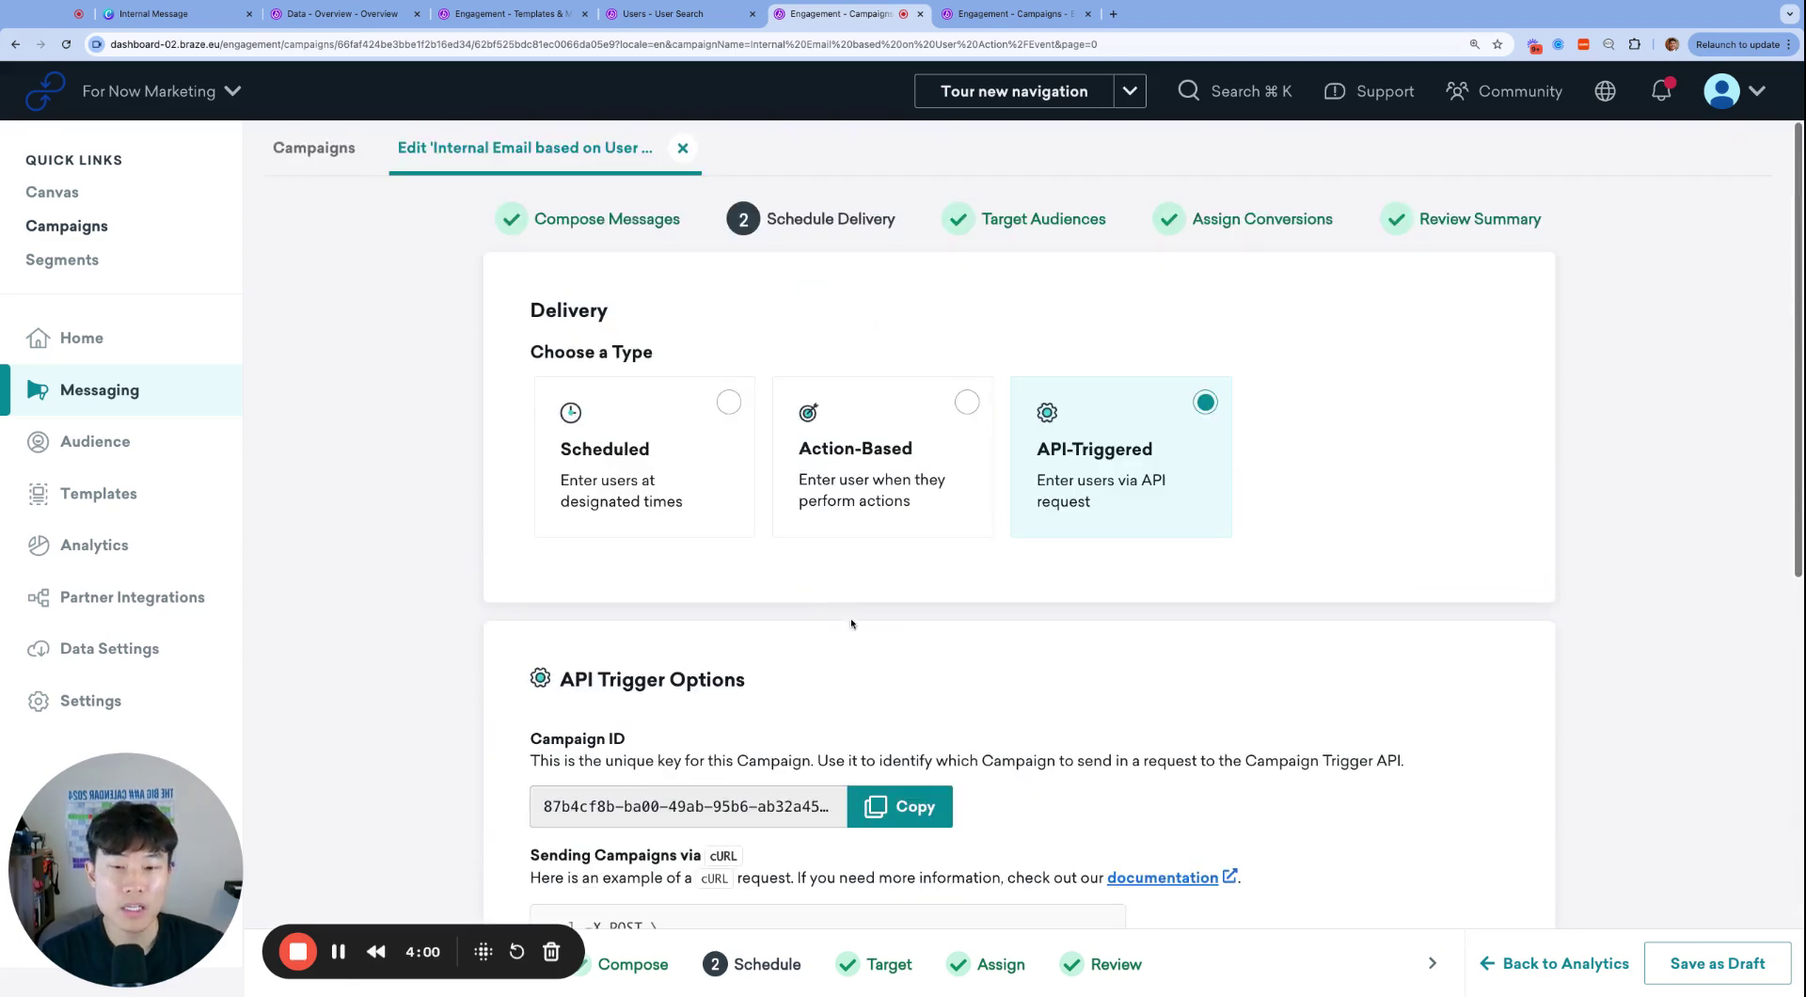
{"action": "scroll", "coordinate": [1019, 527], "scroll_direction": "down", "scroll_amount": 2}
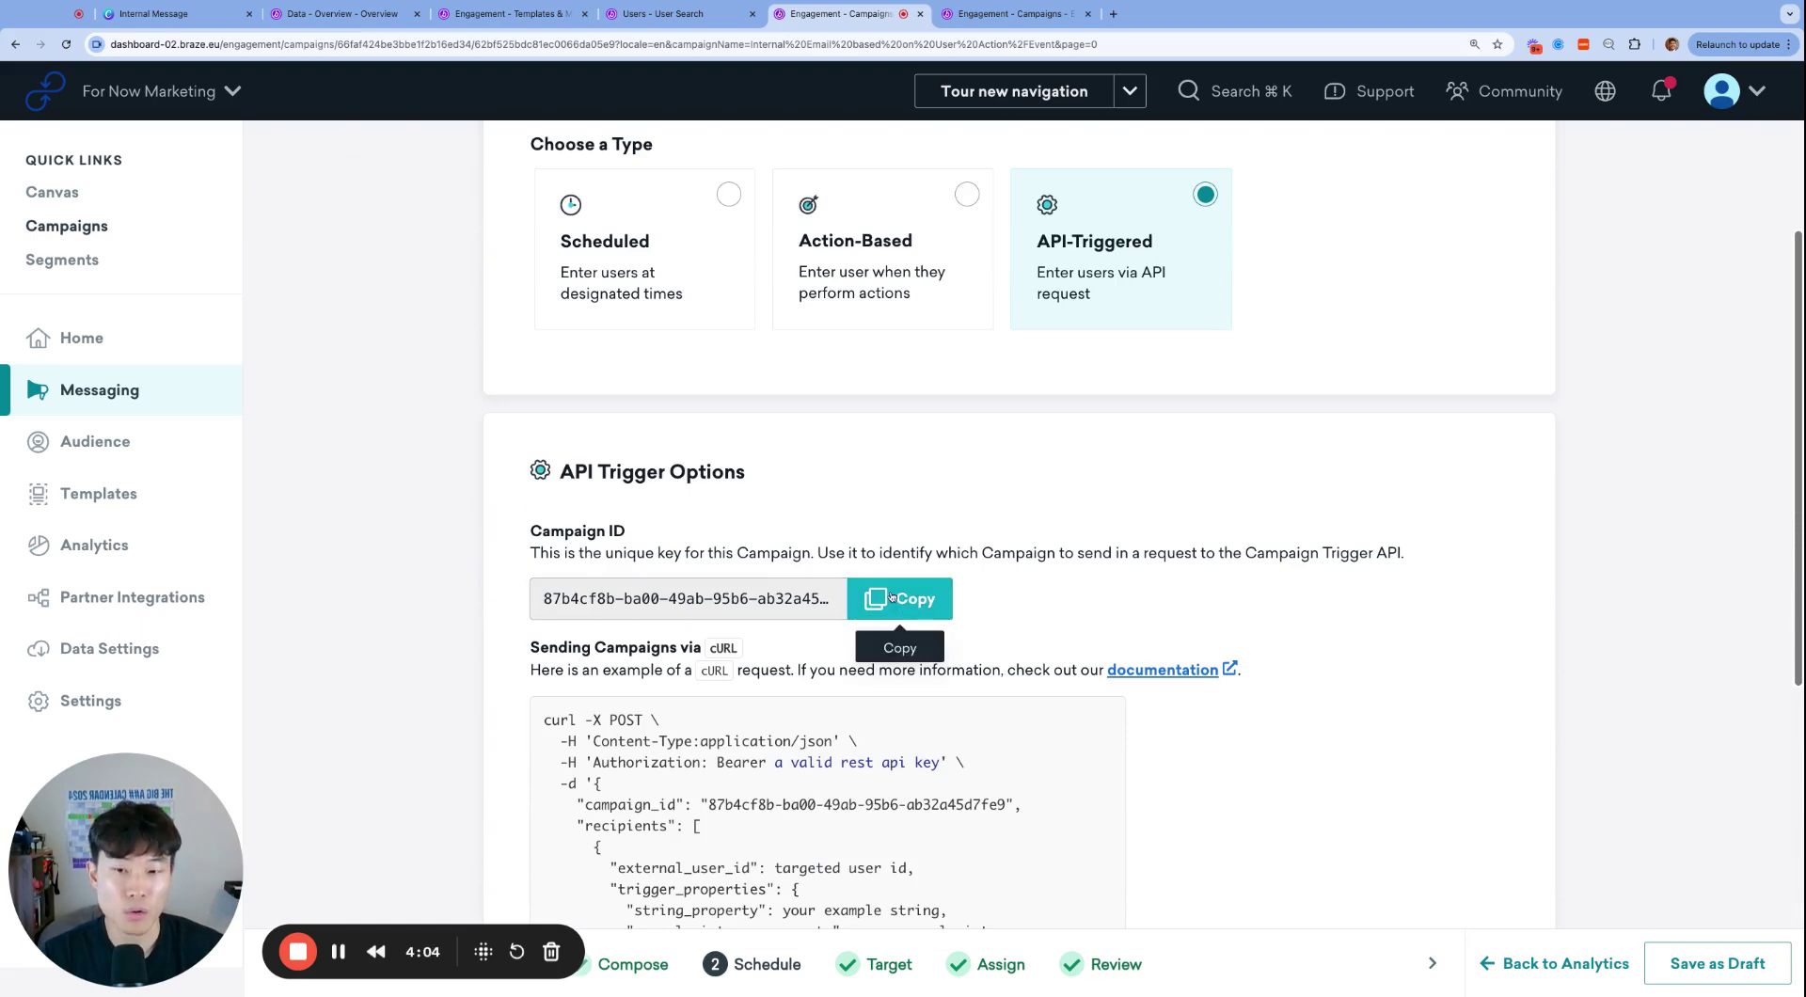
{"action": "scroll", "coordinate": [712, 602], "scroll_direction": "up", "scroll_amount": 2}
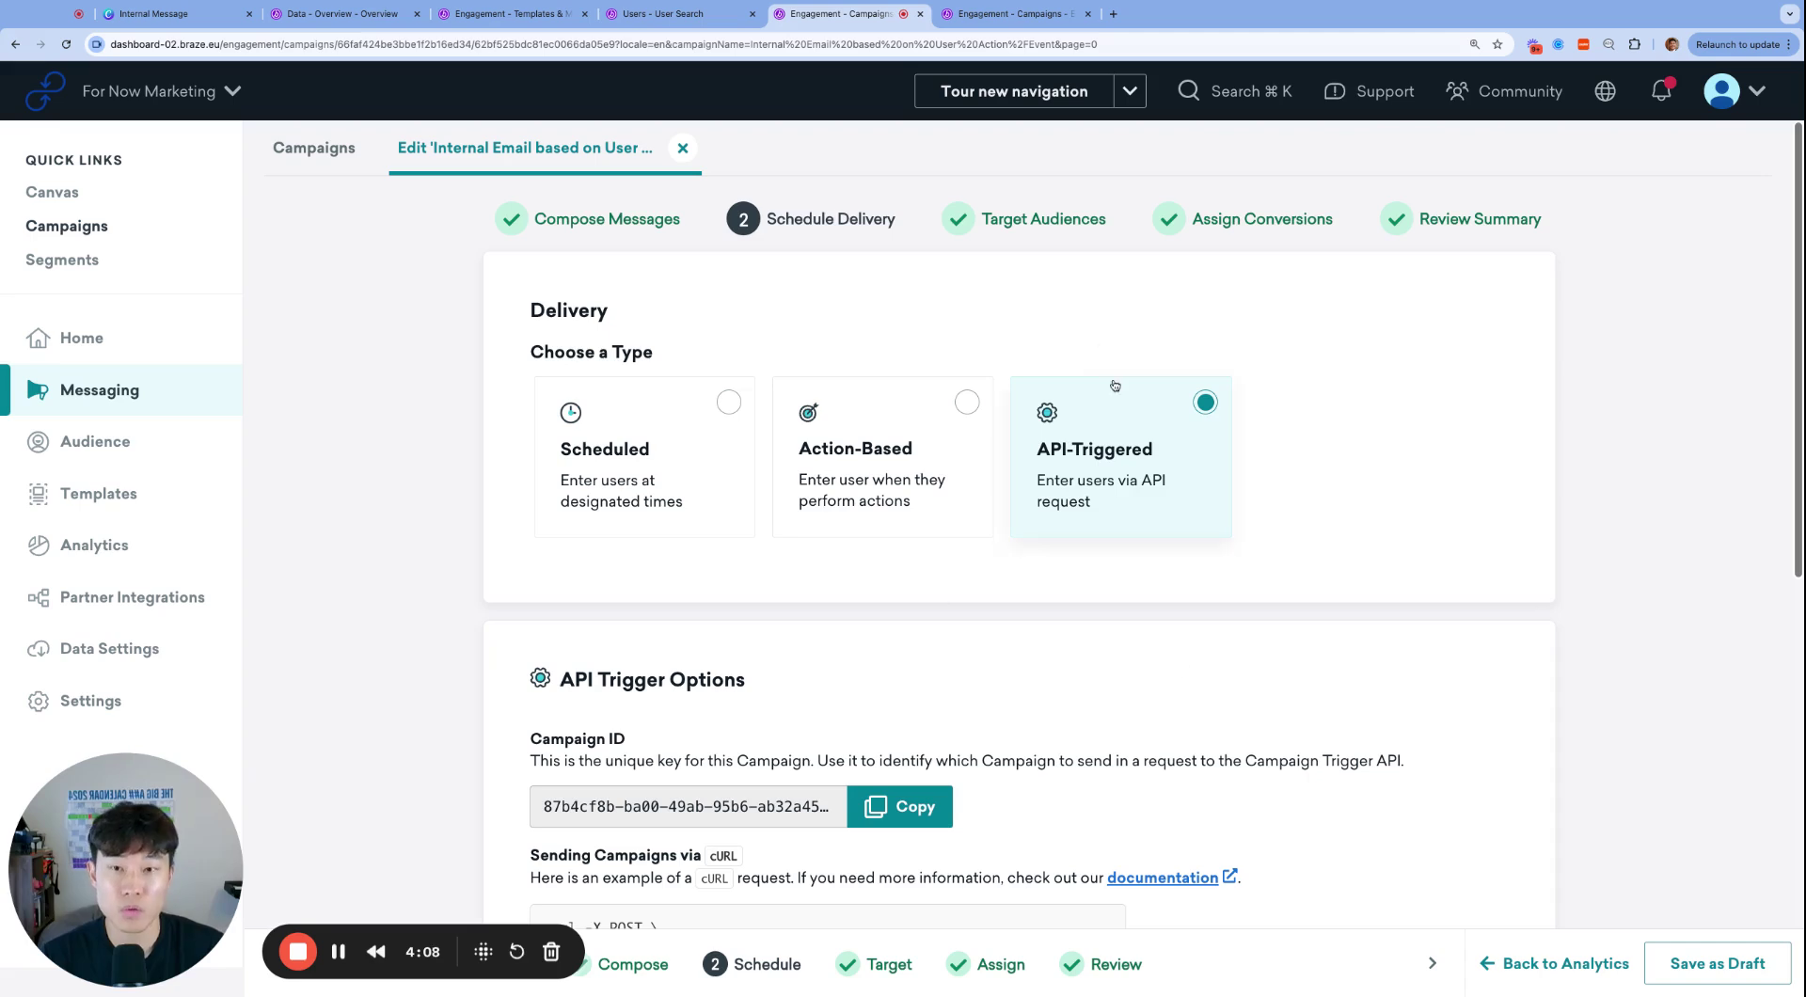
- Check the target audience's External User ID filter "internal" against the internal user profile, and review the remaining targeting options
{"action": "left_click", "coordinate": [1049, 227]}
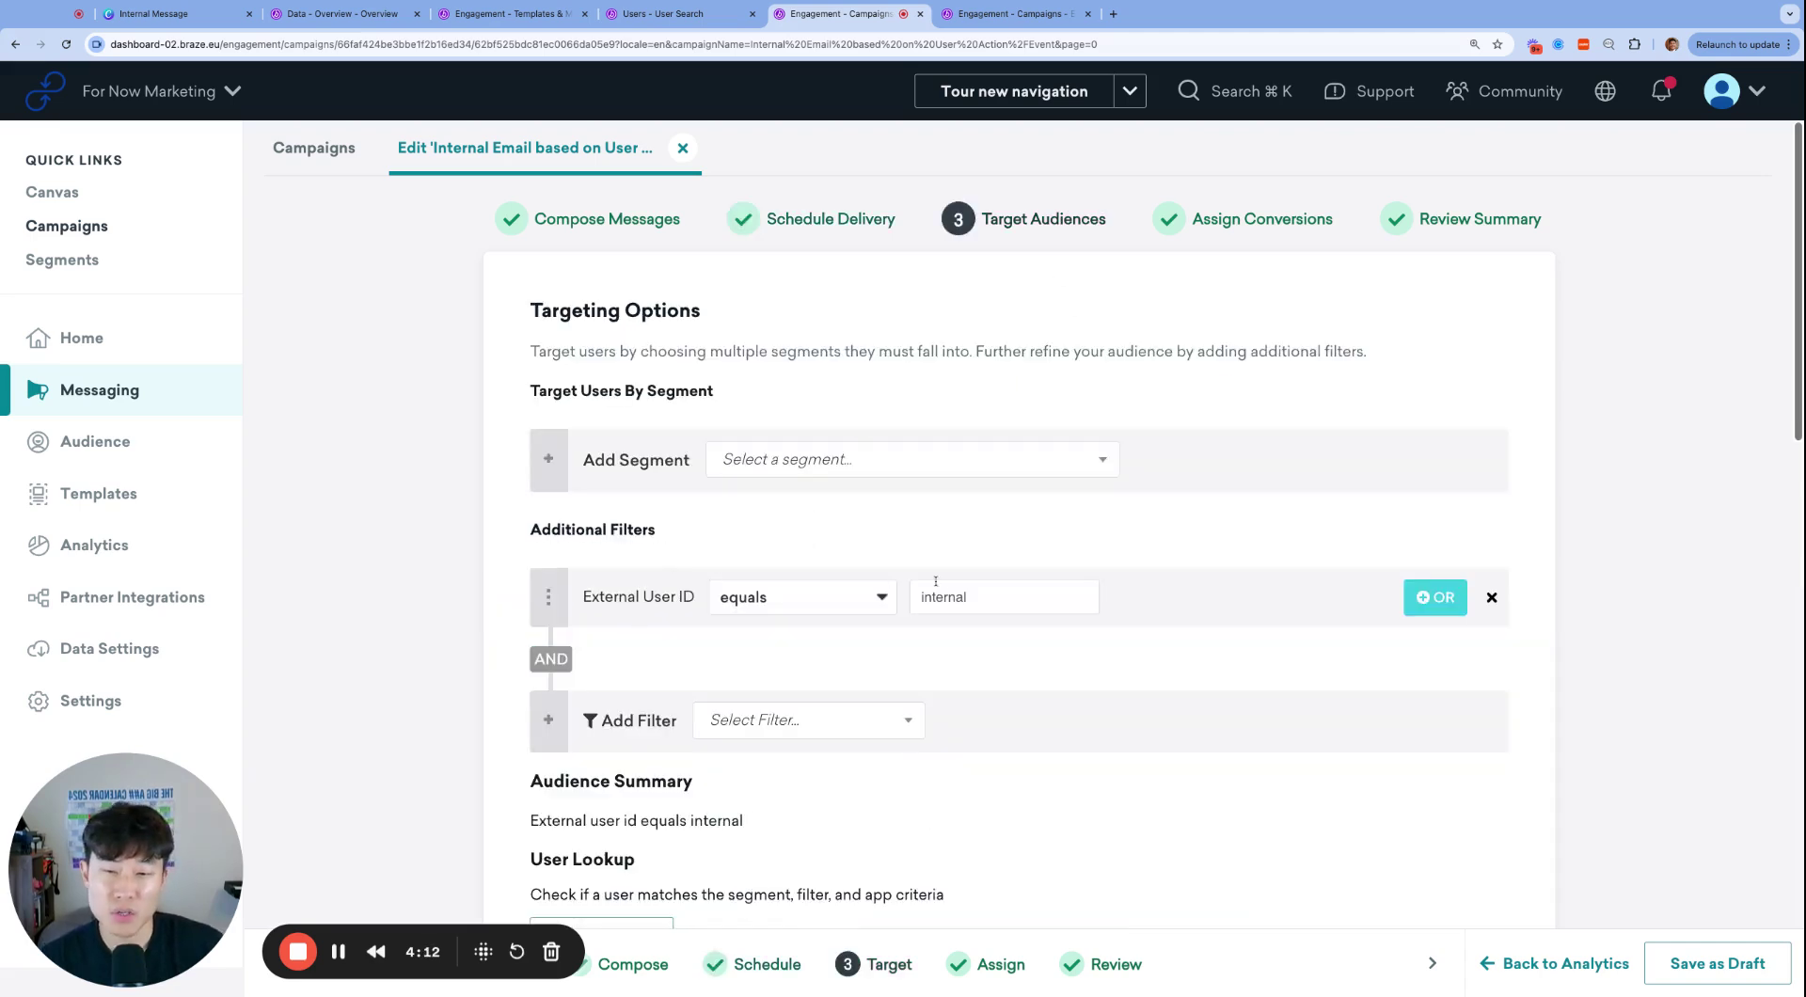
{"action": "double_click", "coordinate": [1010, 597]}
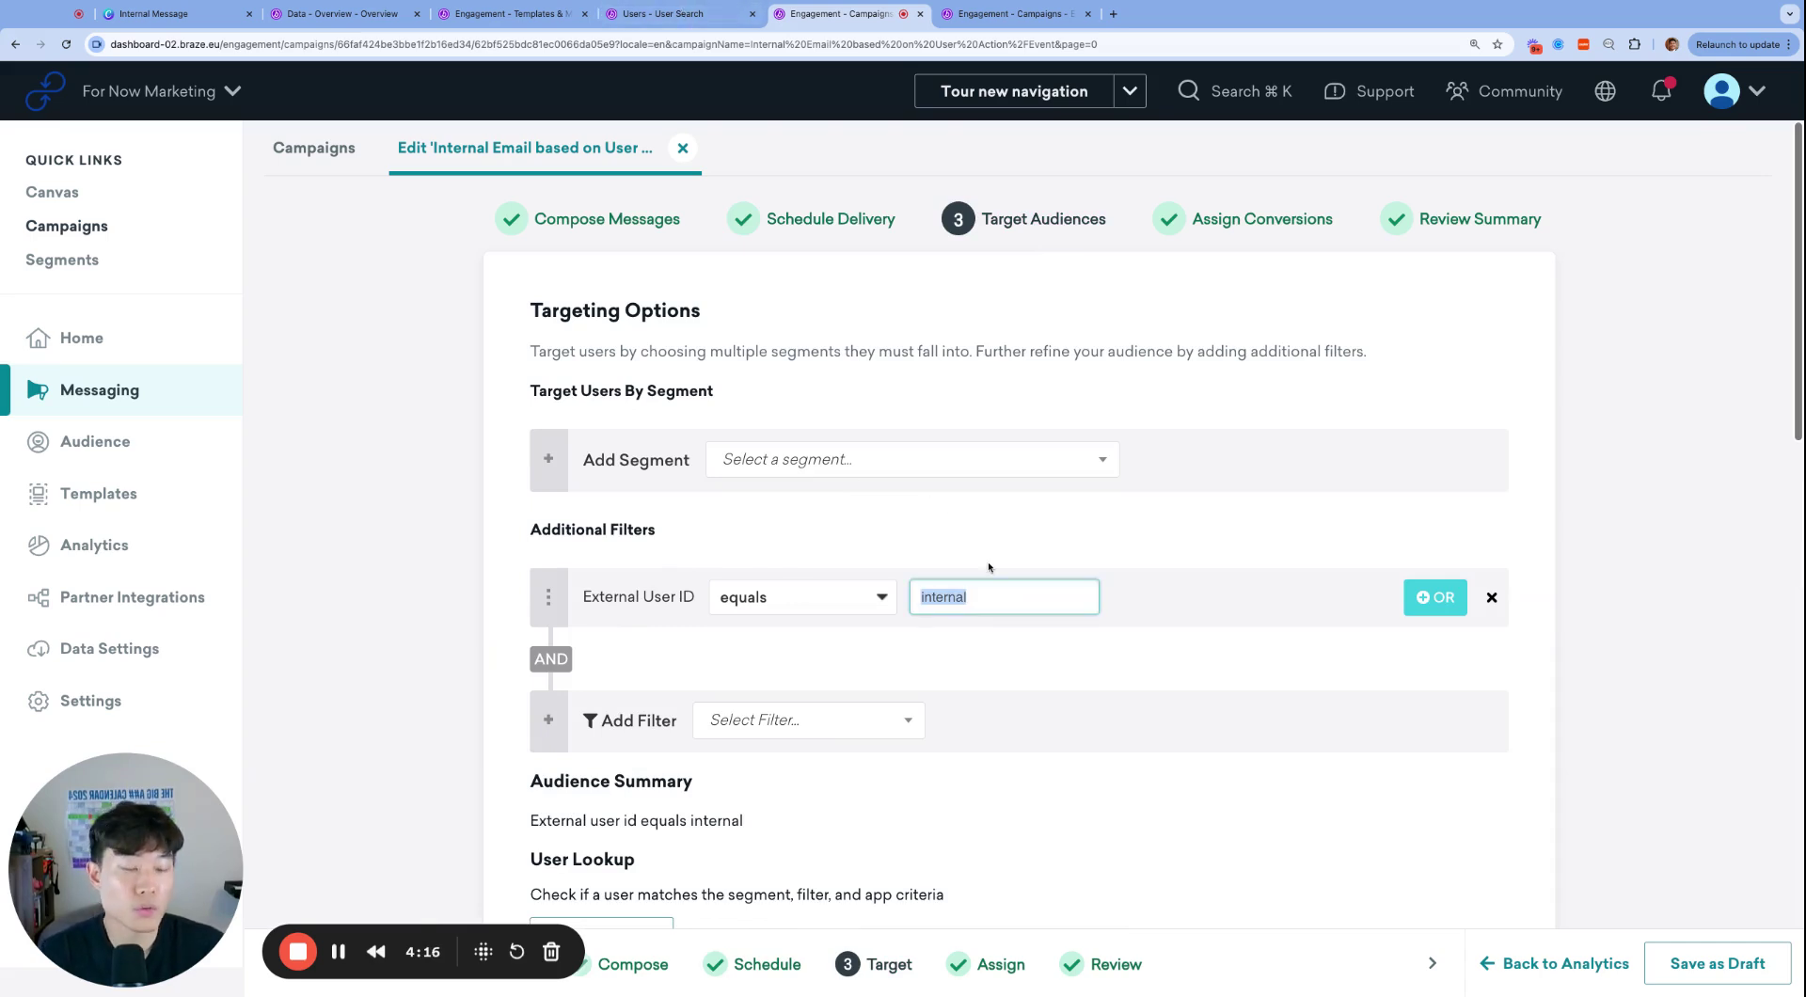
{"action": "left_click", "coordinate": [709, 15]}
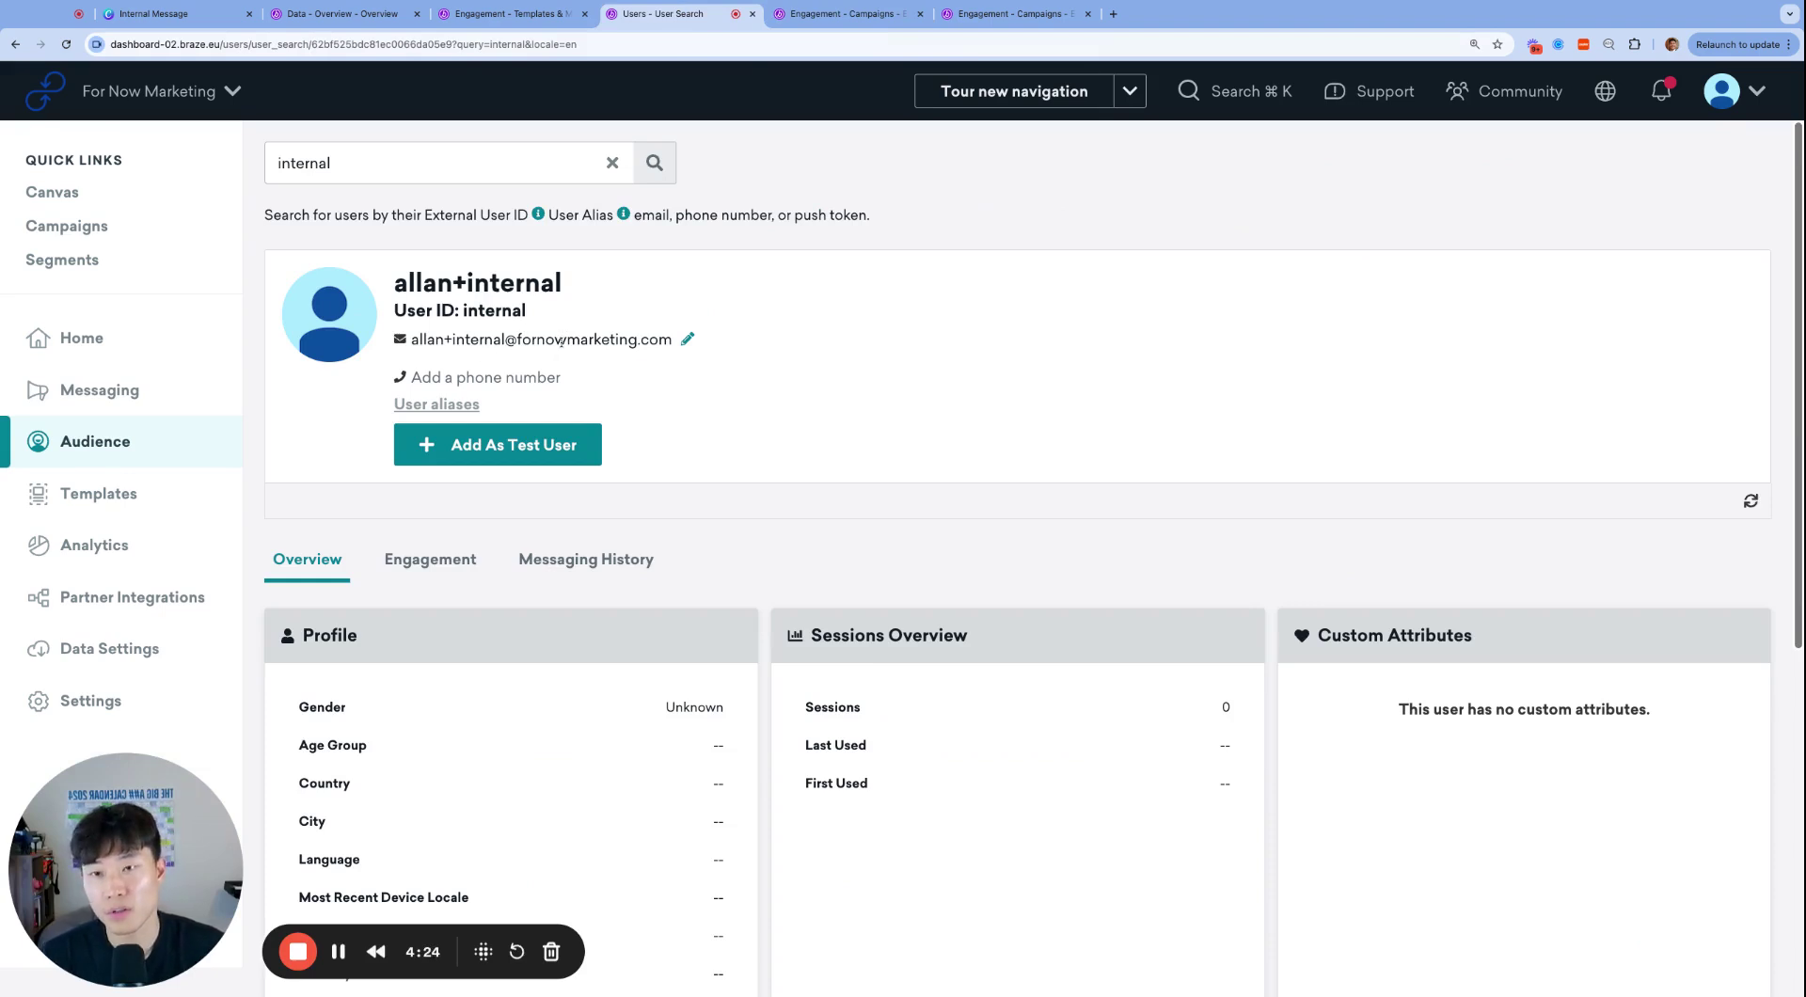
{"action": "key", "text": "ctrl+Tab"}
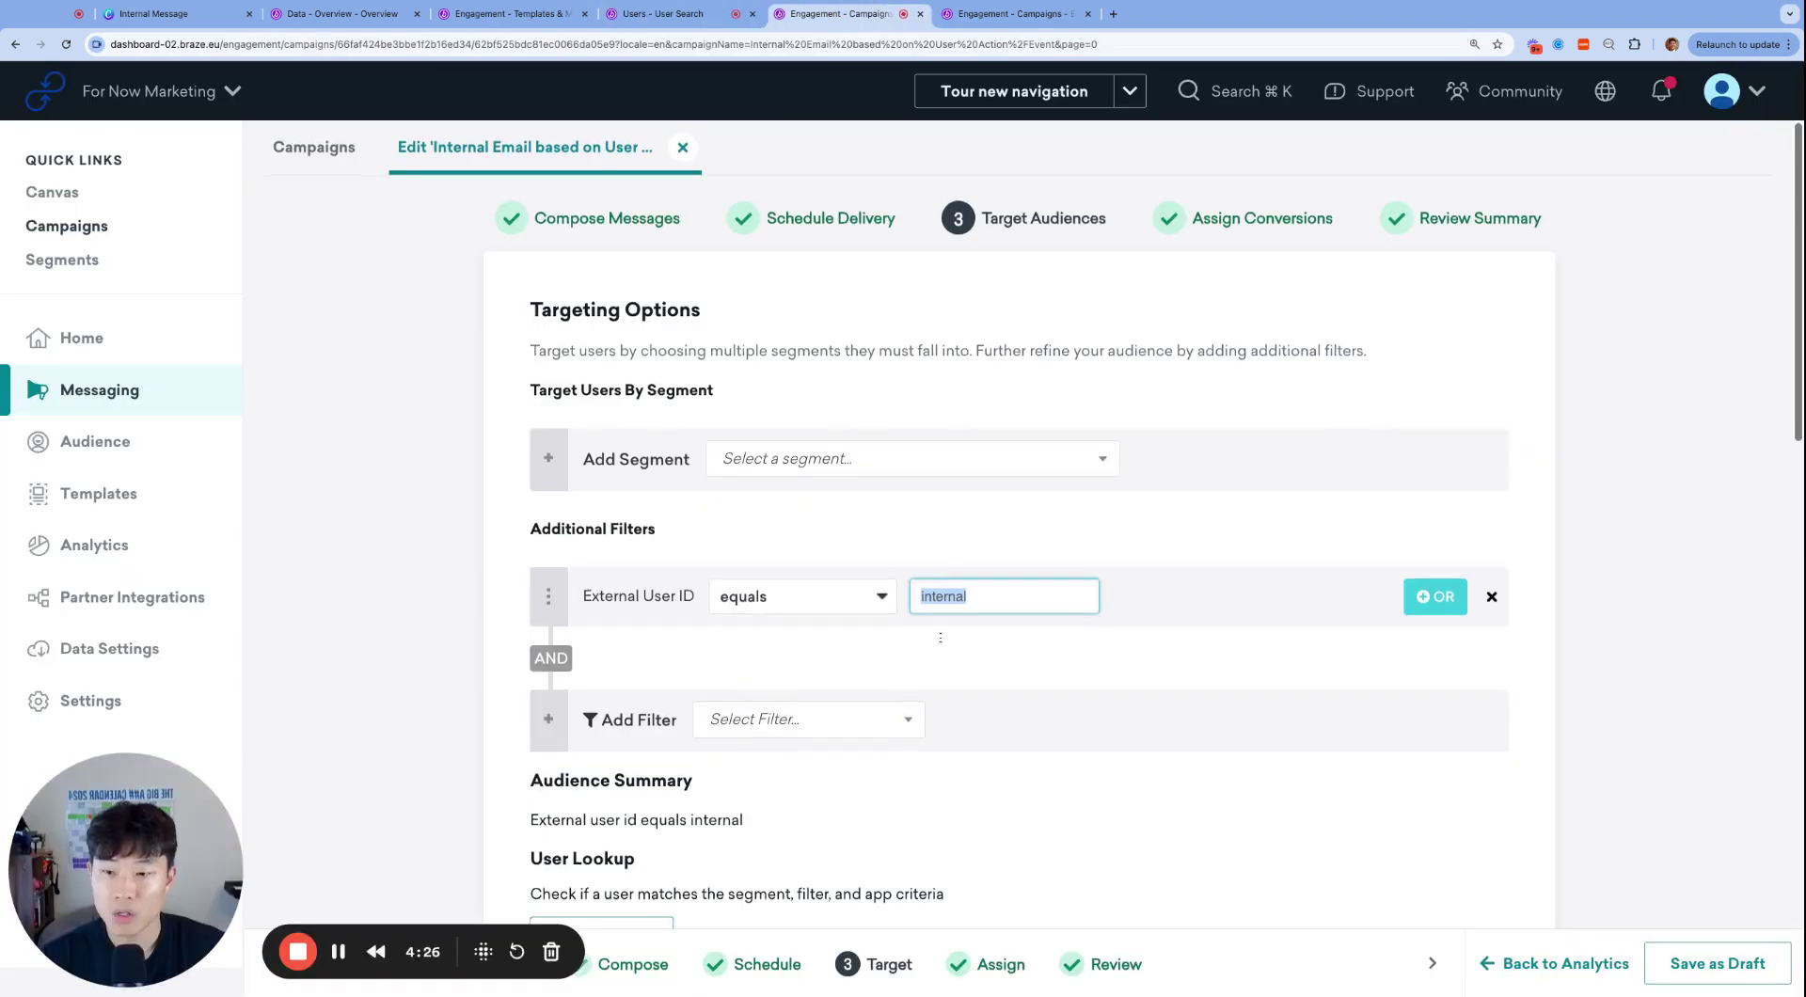
{"action": "scroll", "coordinate": [889, 639], "scroll_direction": "down", "scroll_amount": 9}
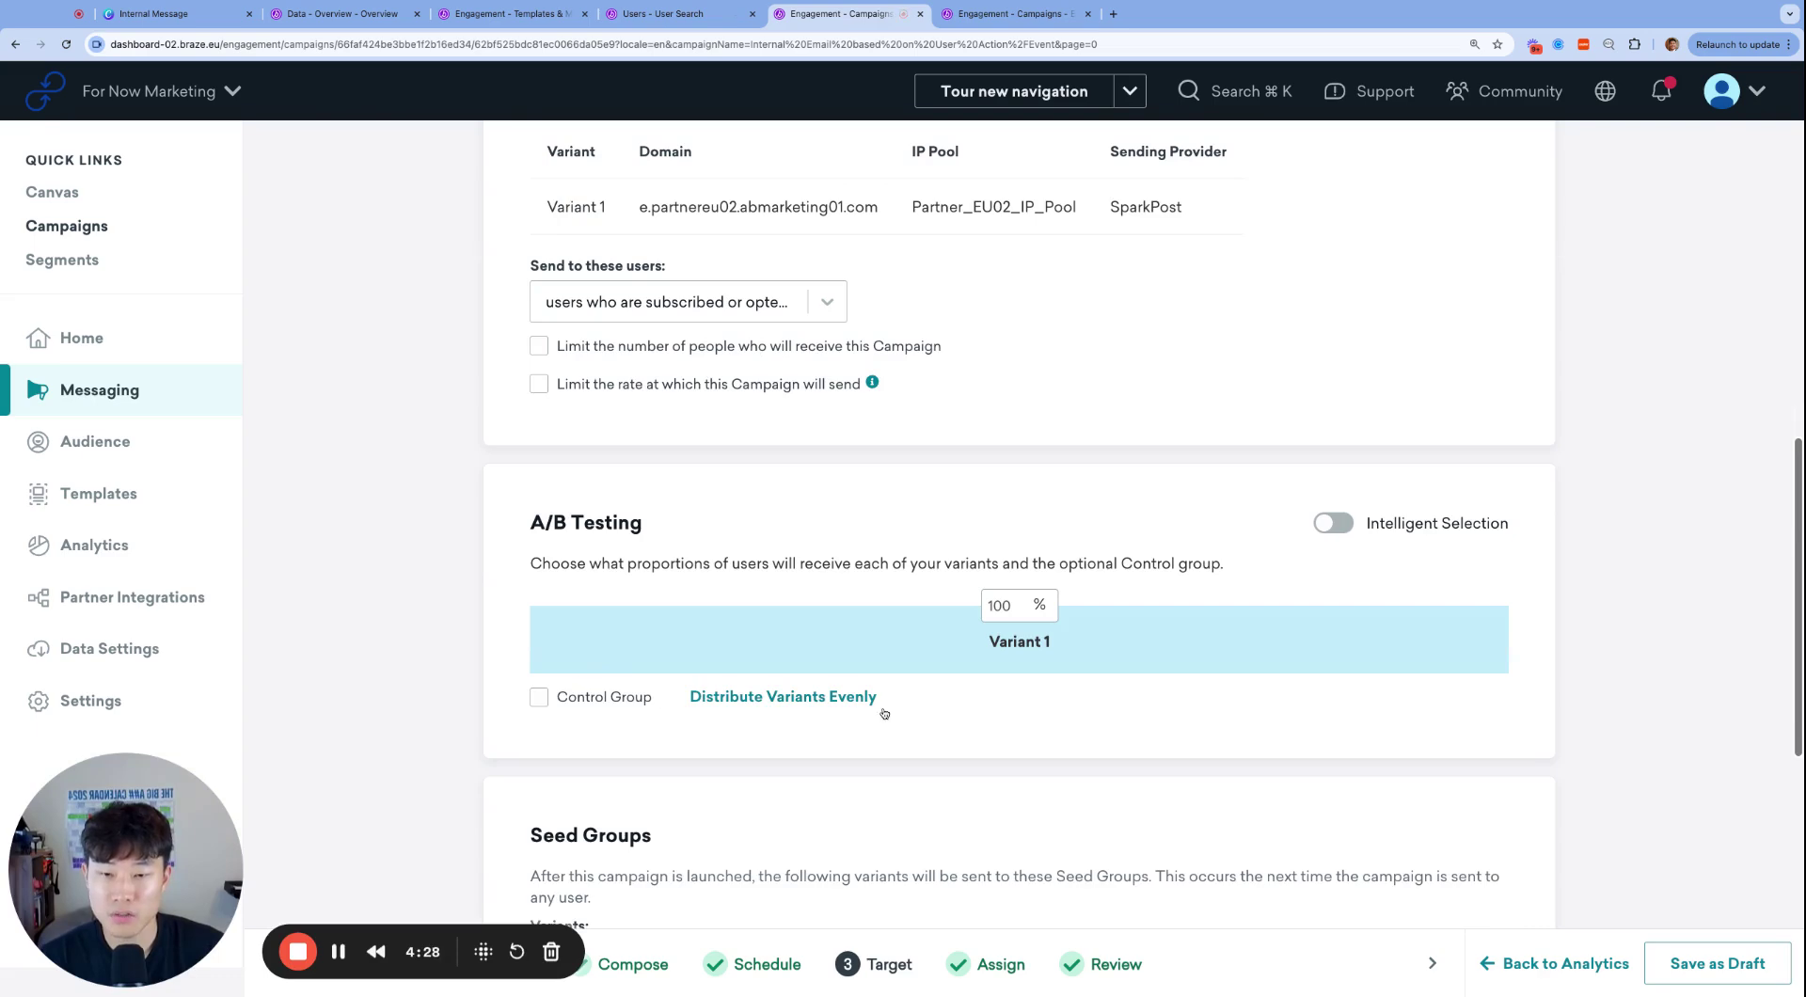
{"action": "scroll", "coordinate": [885, 696], "scroll_direction": "down", "scroll_amount": 7}
{"action": "scroll", "coordinate": [907, 649], "scroll_direction": "up", "scroll_amount": 15}
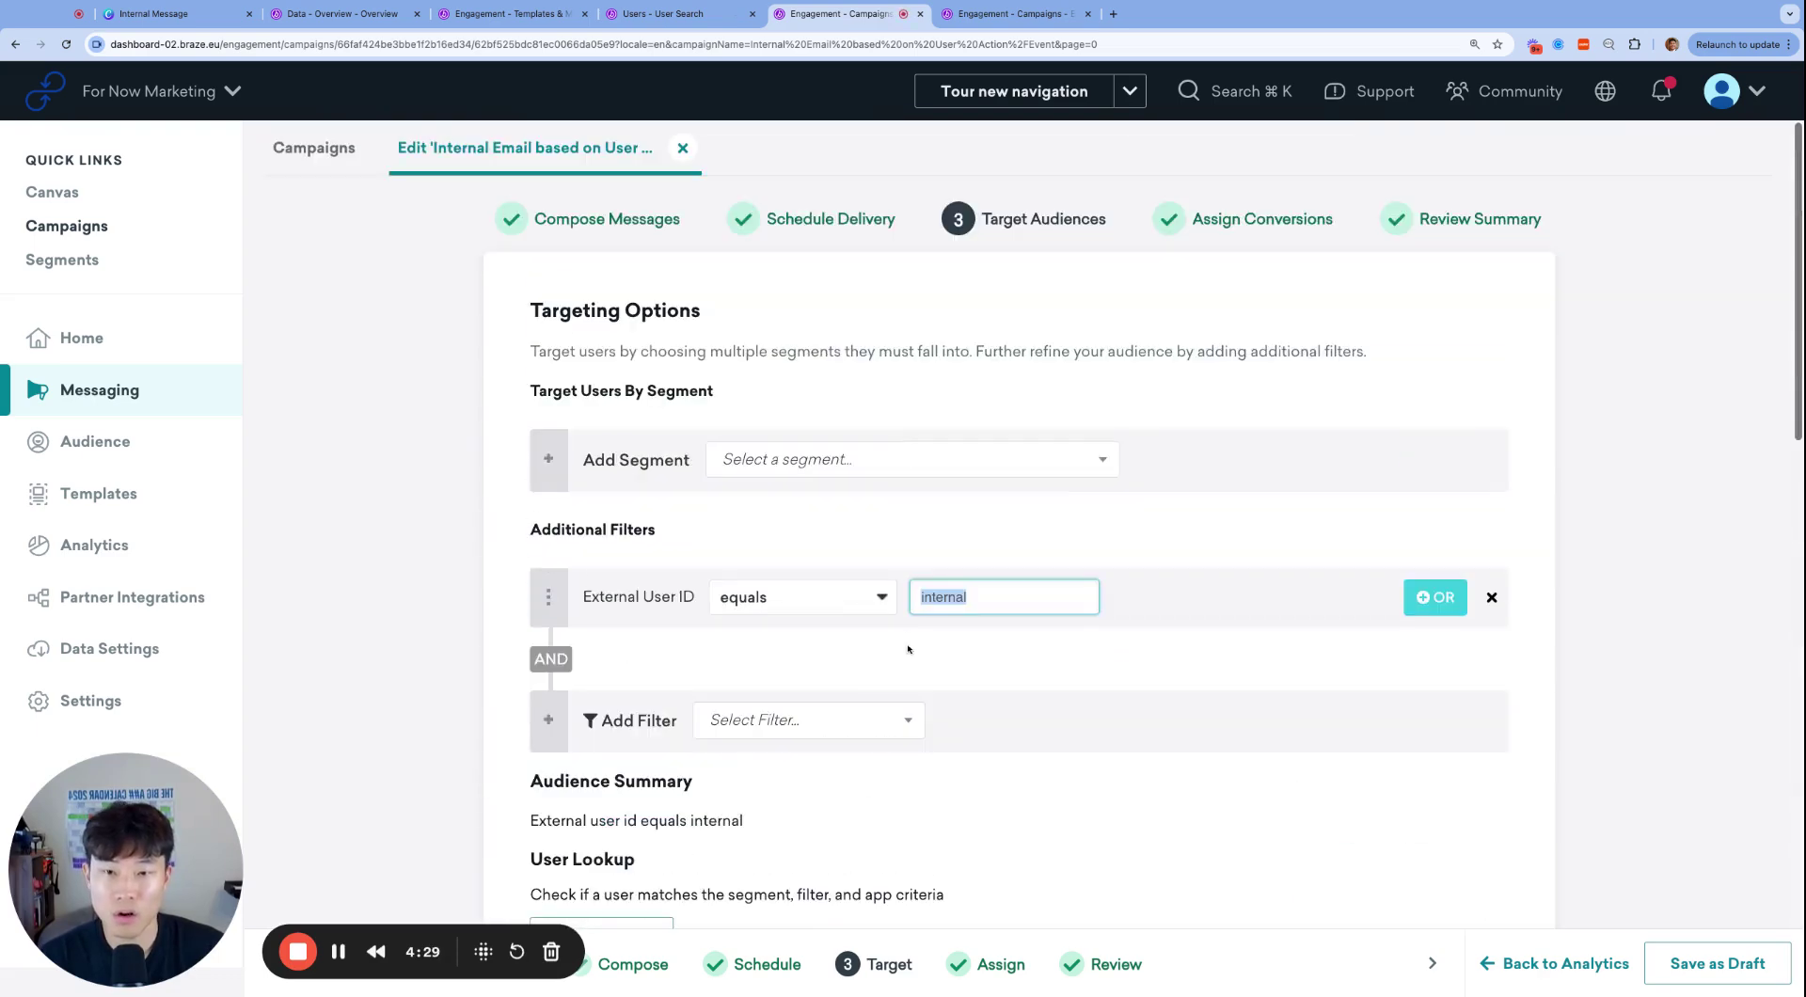
- Pass through the conversion settings to the campaign summary and update the campaign
{"action": "left_click", "coordinate": [1260, 219]}
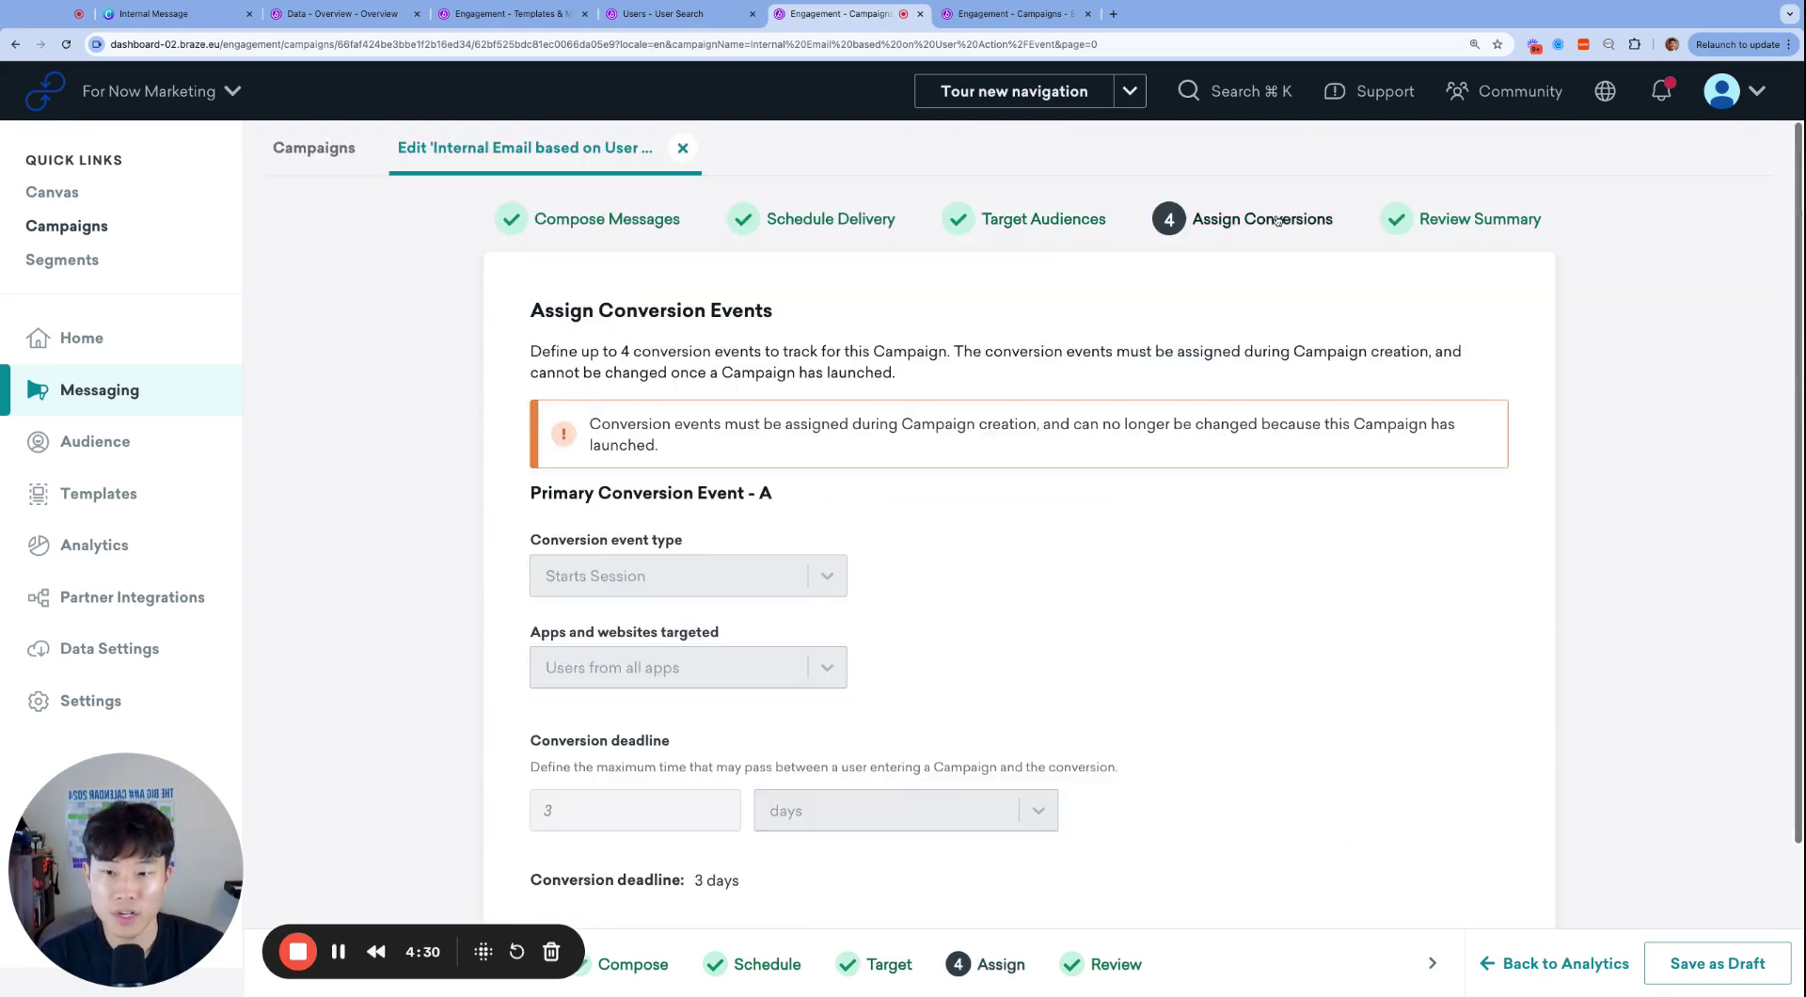
{"action": "left_click", "coordinate": [1485, 223]}
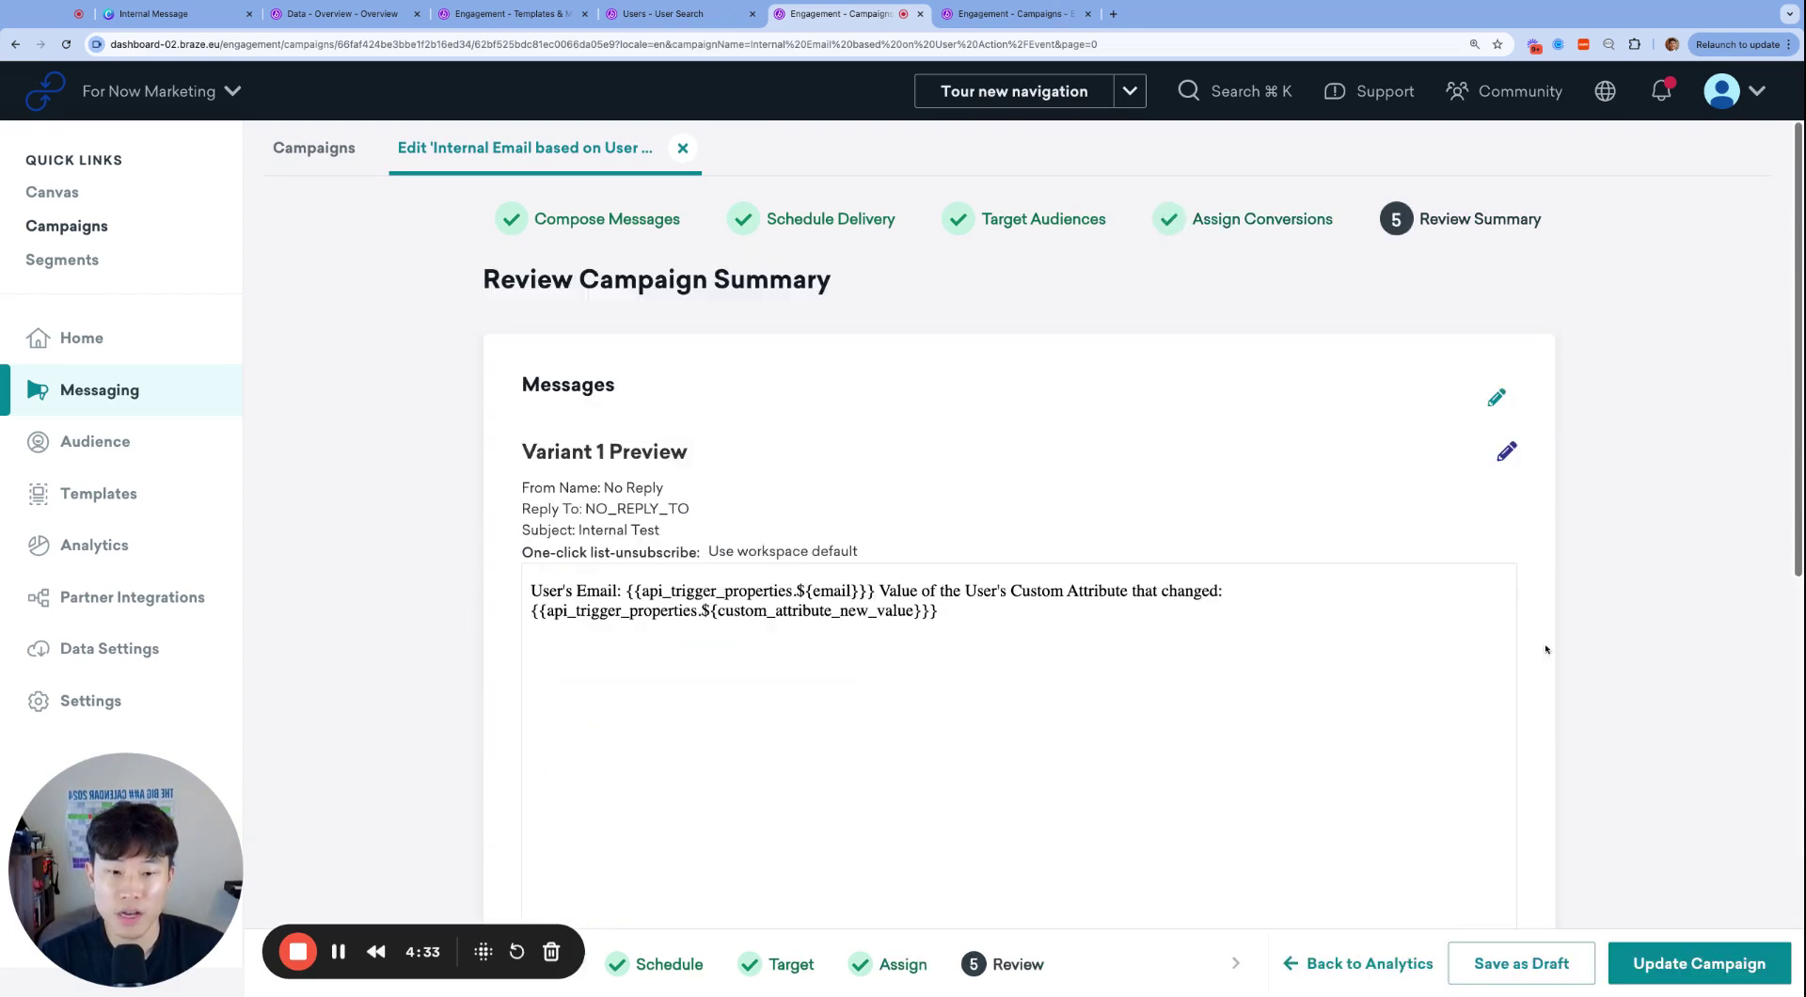
{"action": "left_click", "coordinate": [1688, 959]}
{"action": "left_click", "coordinate": [1051, 323]}
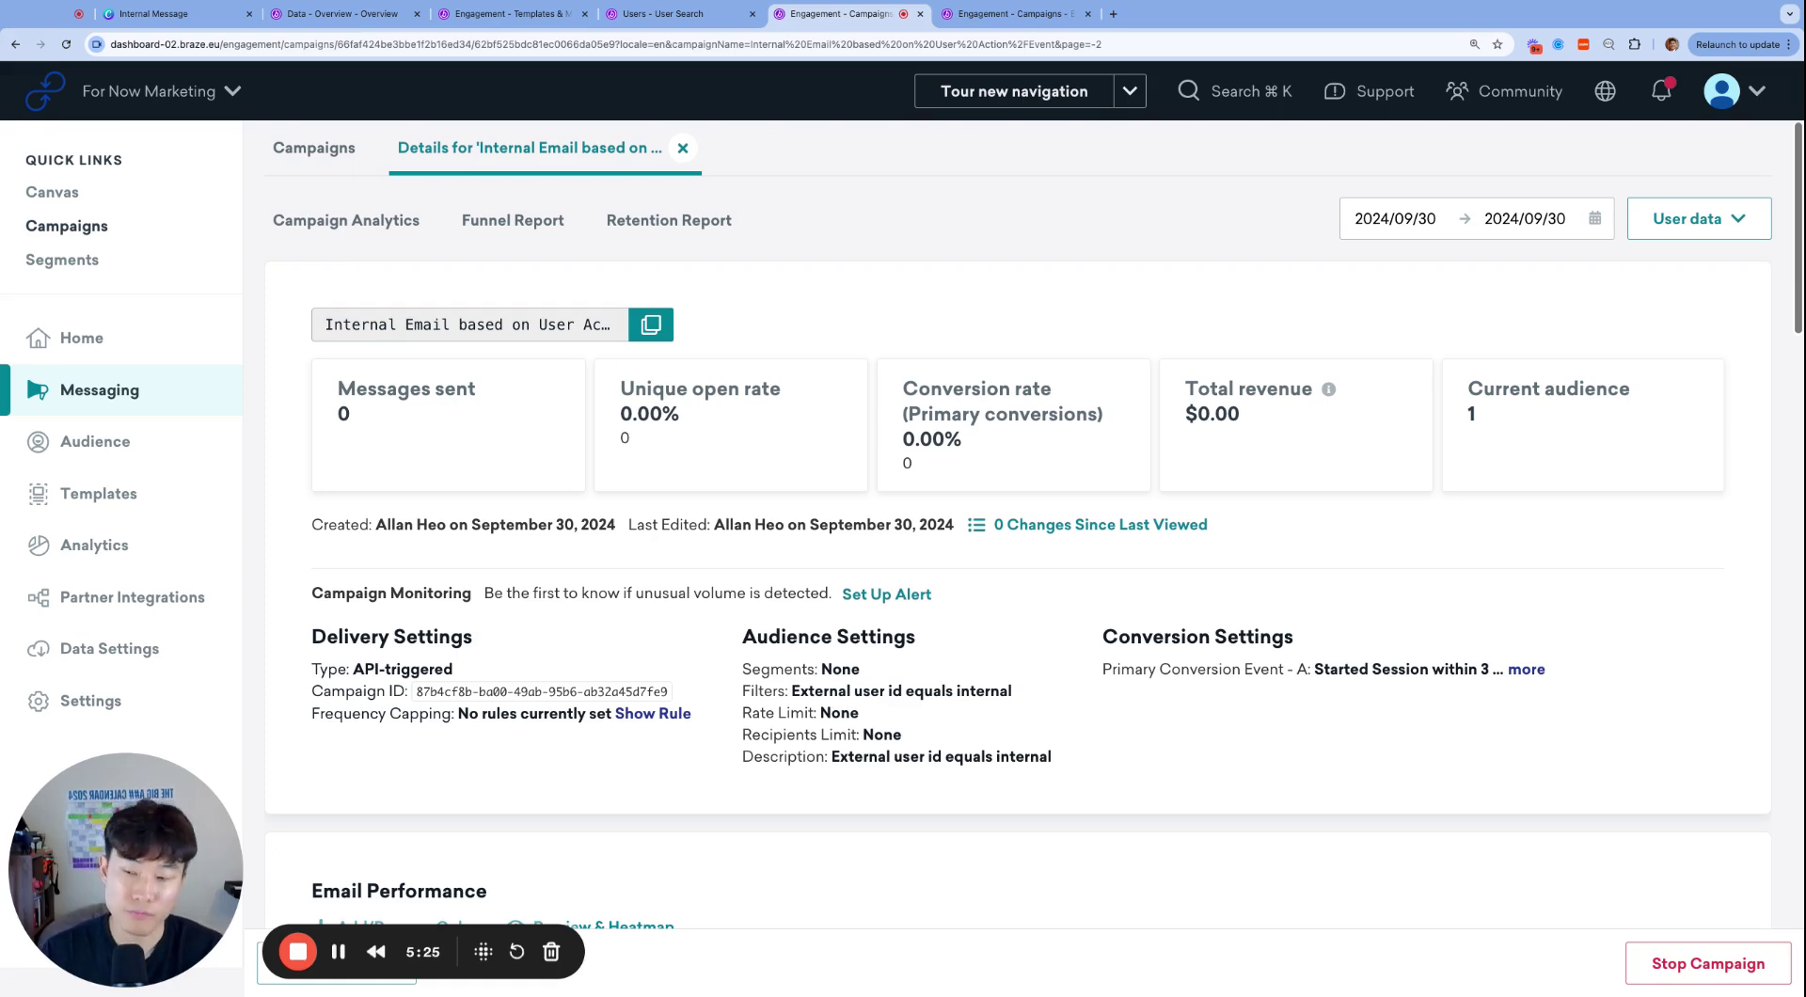
- Create a new webhook campaign from the campaigns list and name it "User Action/Event → Trigger Internal Message"
{"action": "key", "text": "ctrl+Tab"}
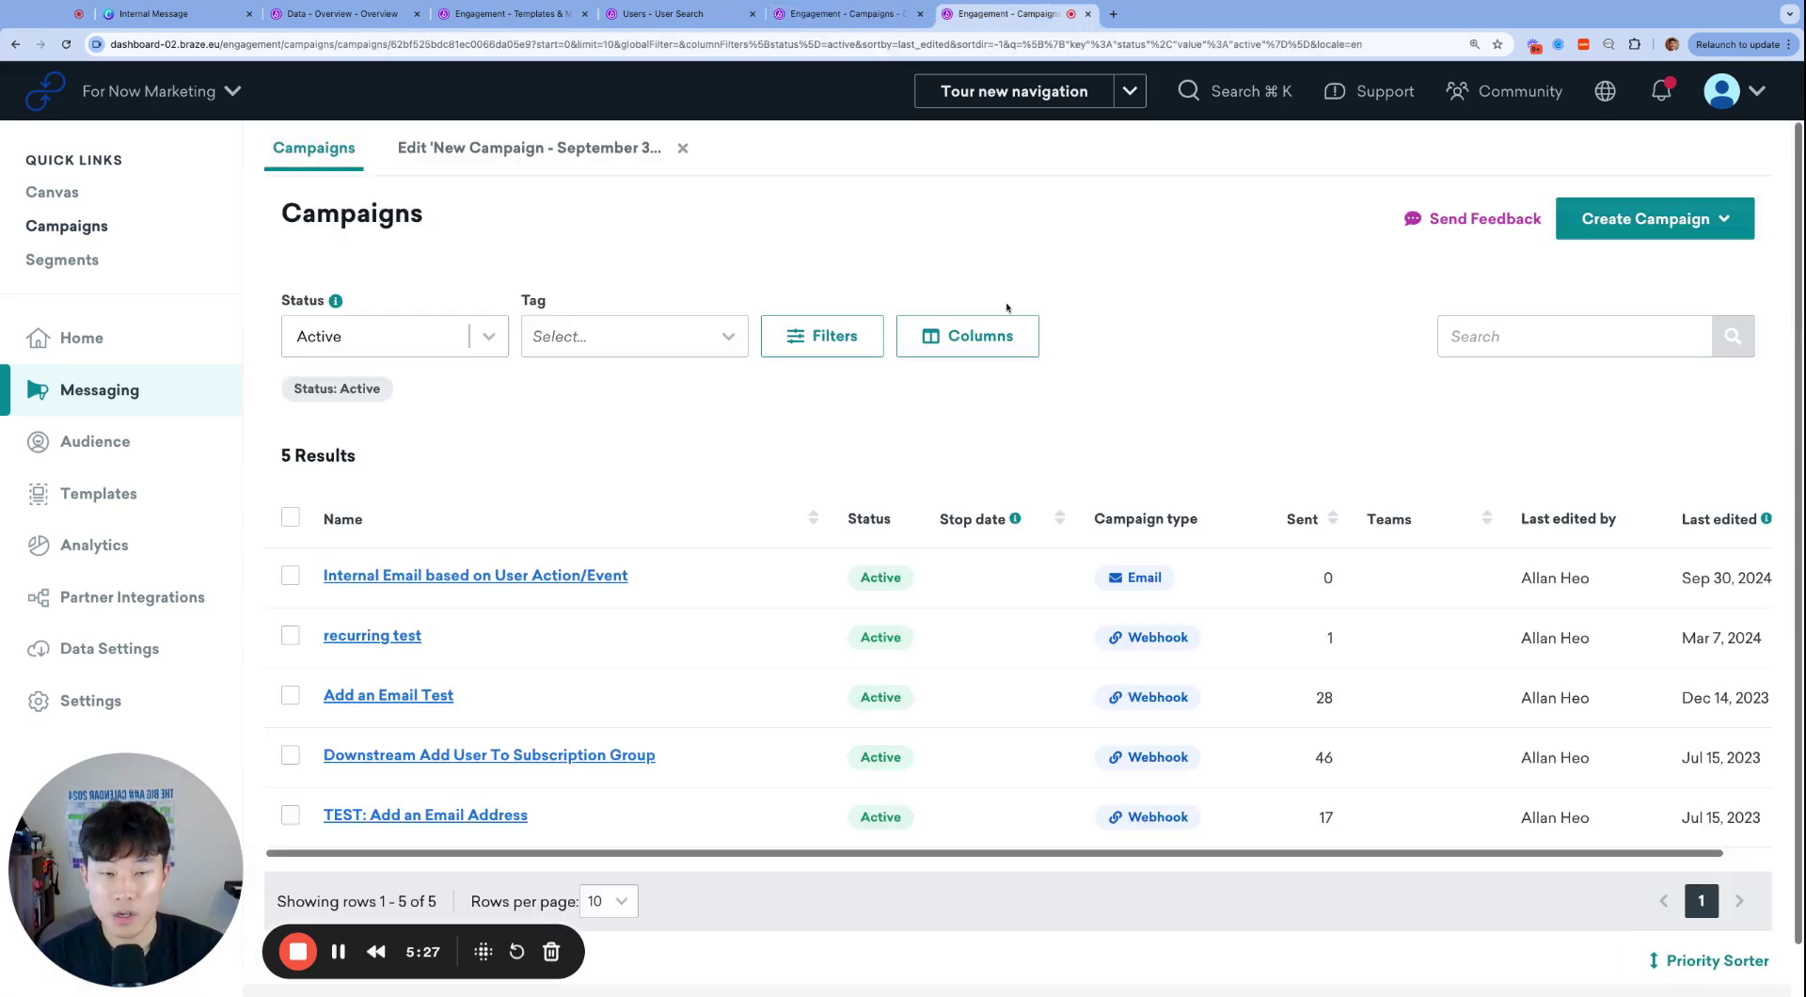
{"action": "left_click", "coordinate": [1700, 221]}
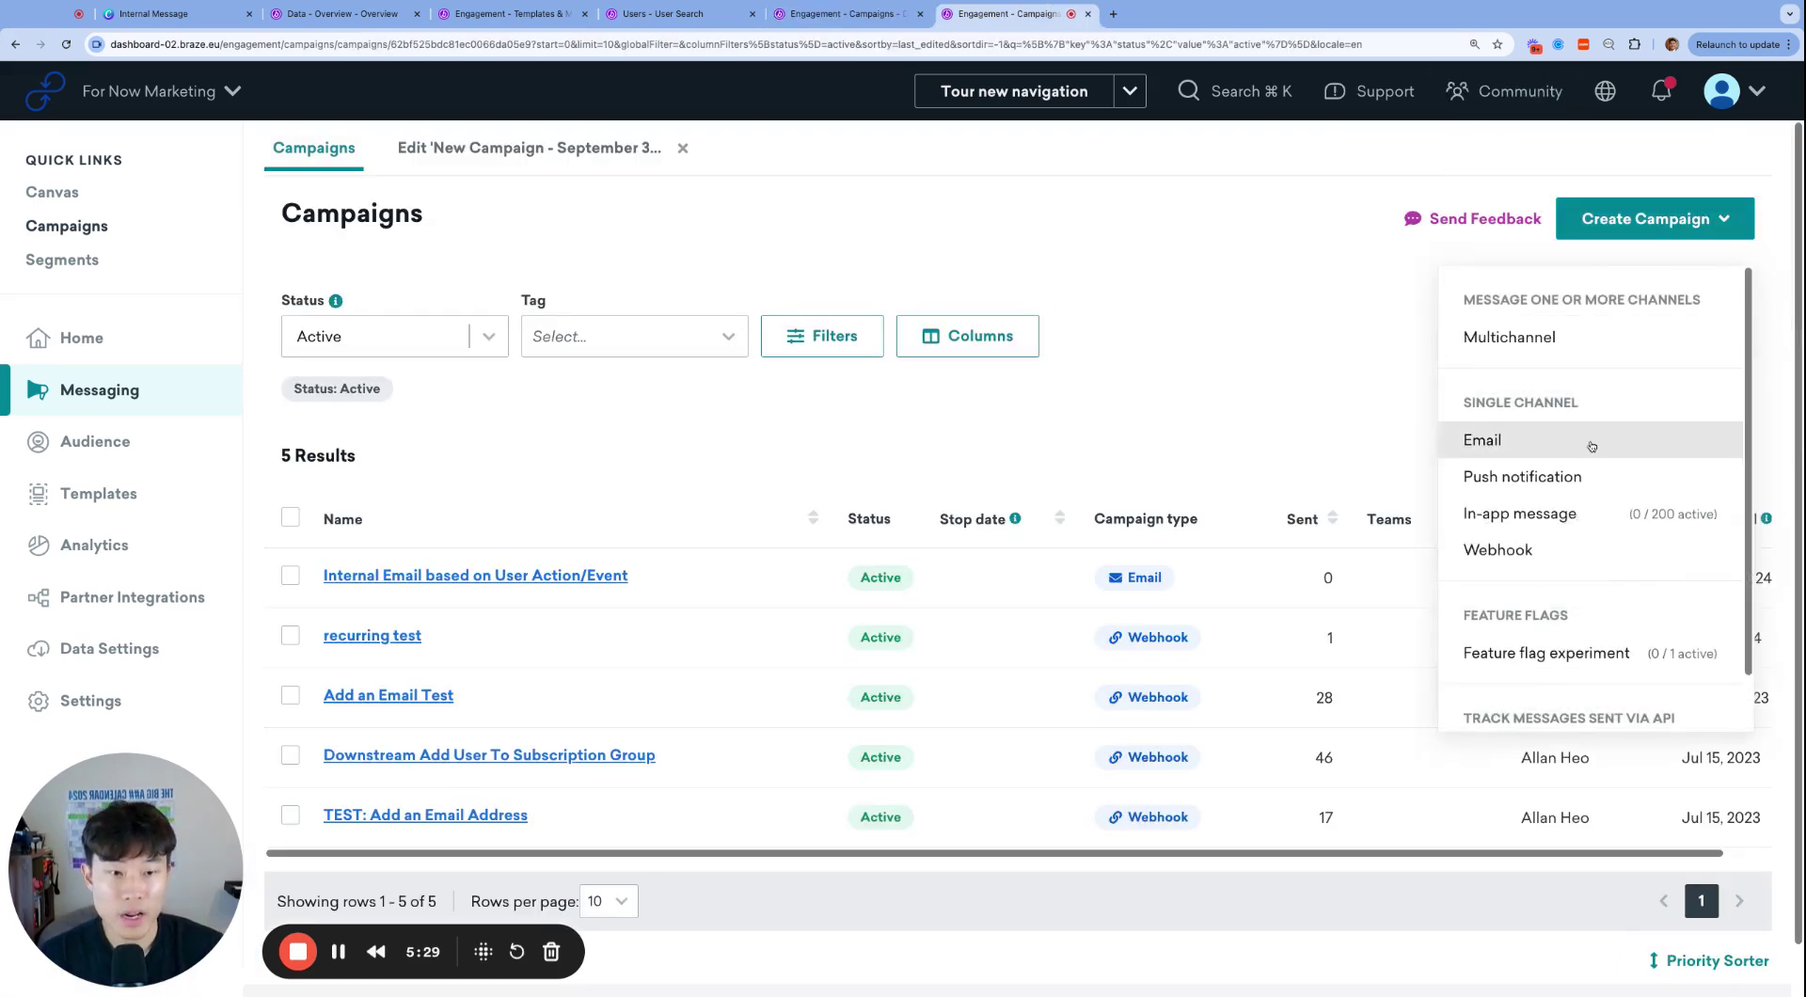
{"action": "left_click", "coordinate": [1566, 549]}
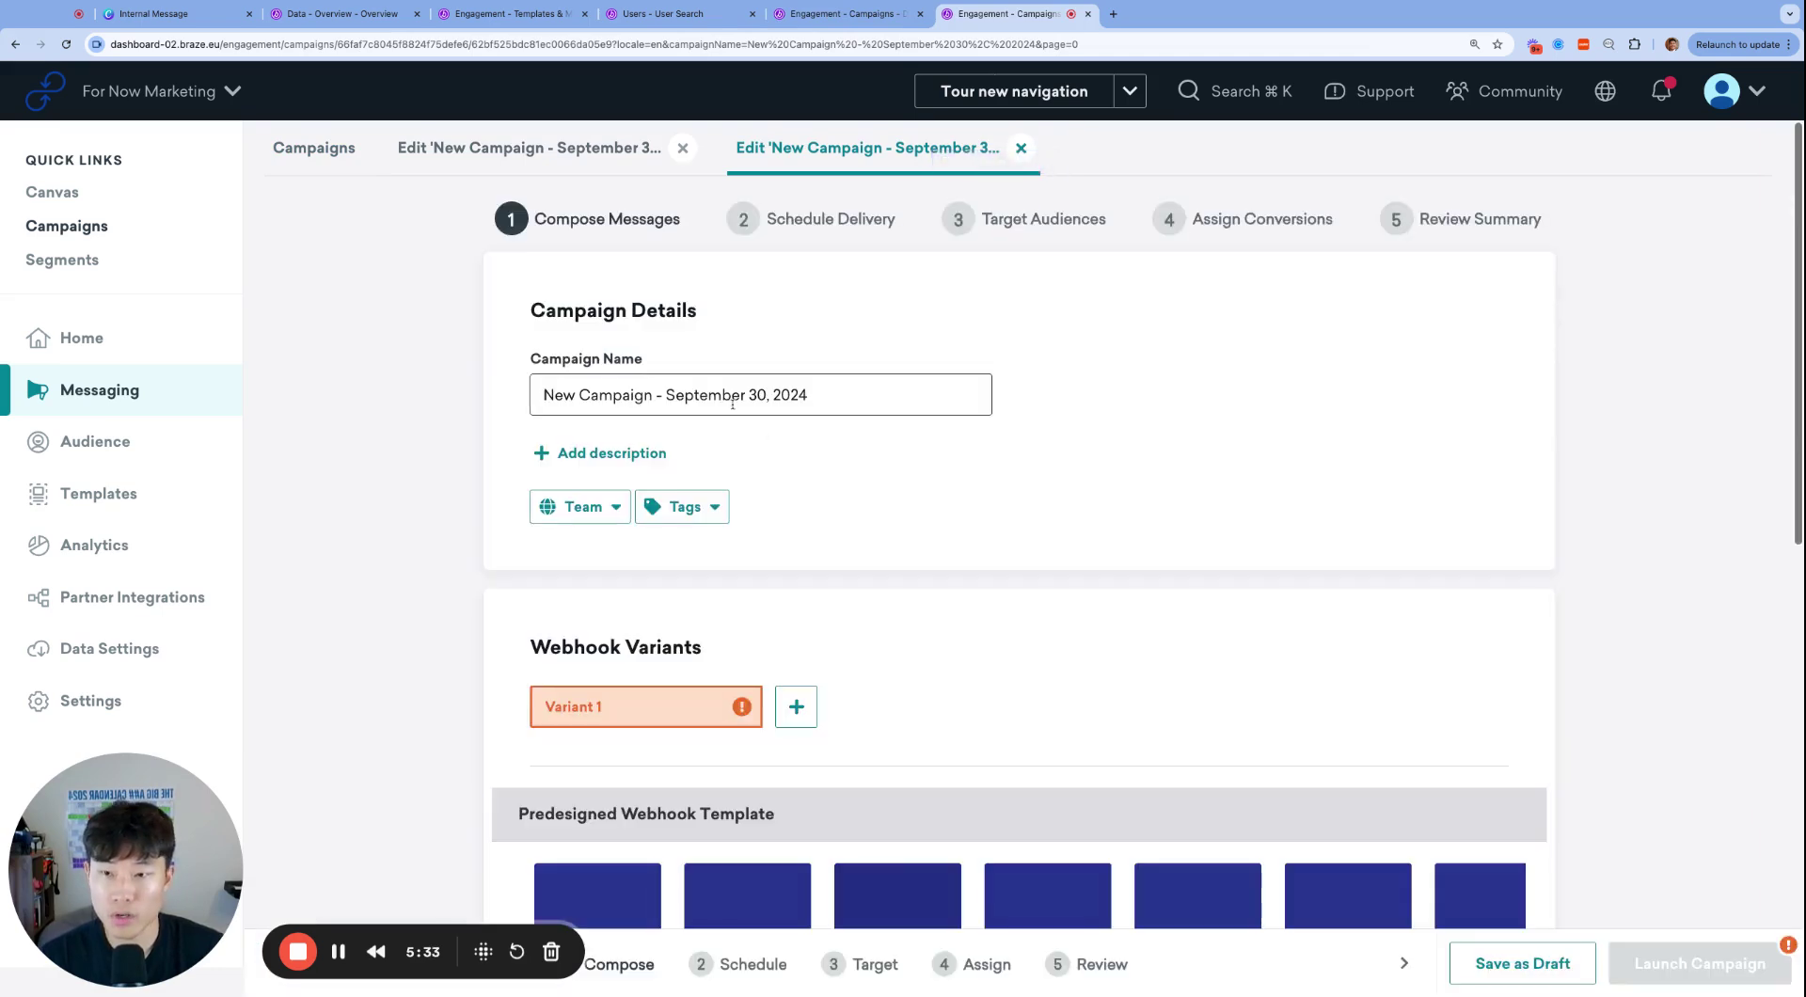
{"action": "left_click", "coordinate": [731, 395]}
{"action": "key", "text": "ctrl+a"}
{"action": "type", "text": "User Action/Event → Trigger Internal Message"}
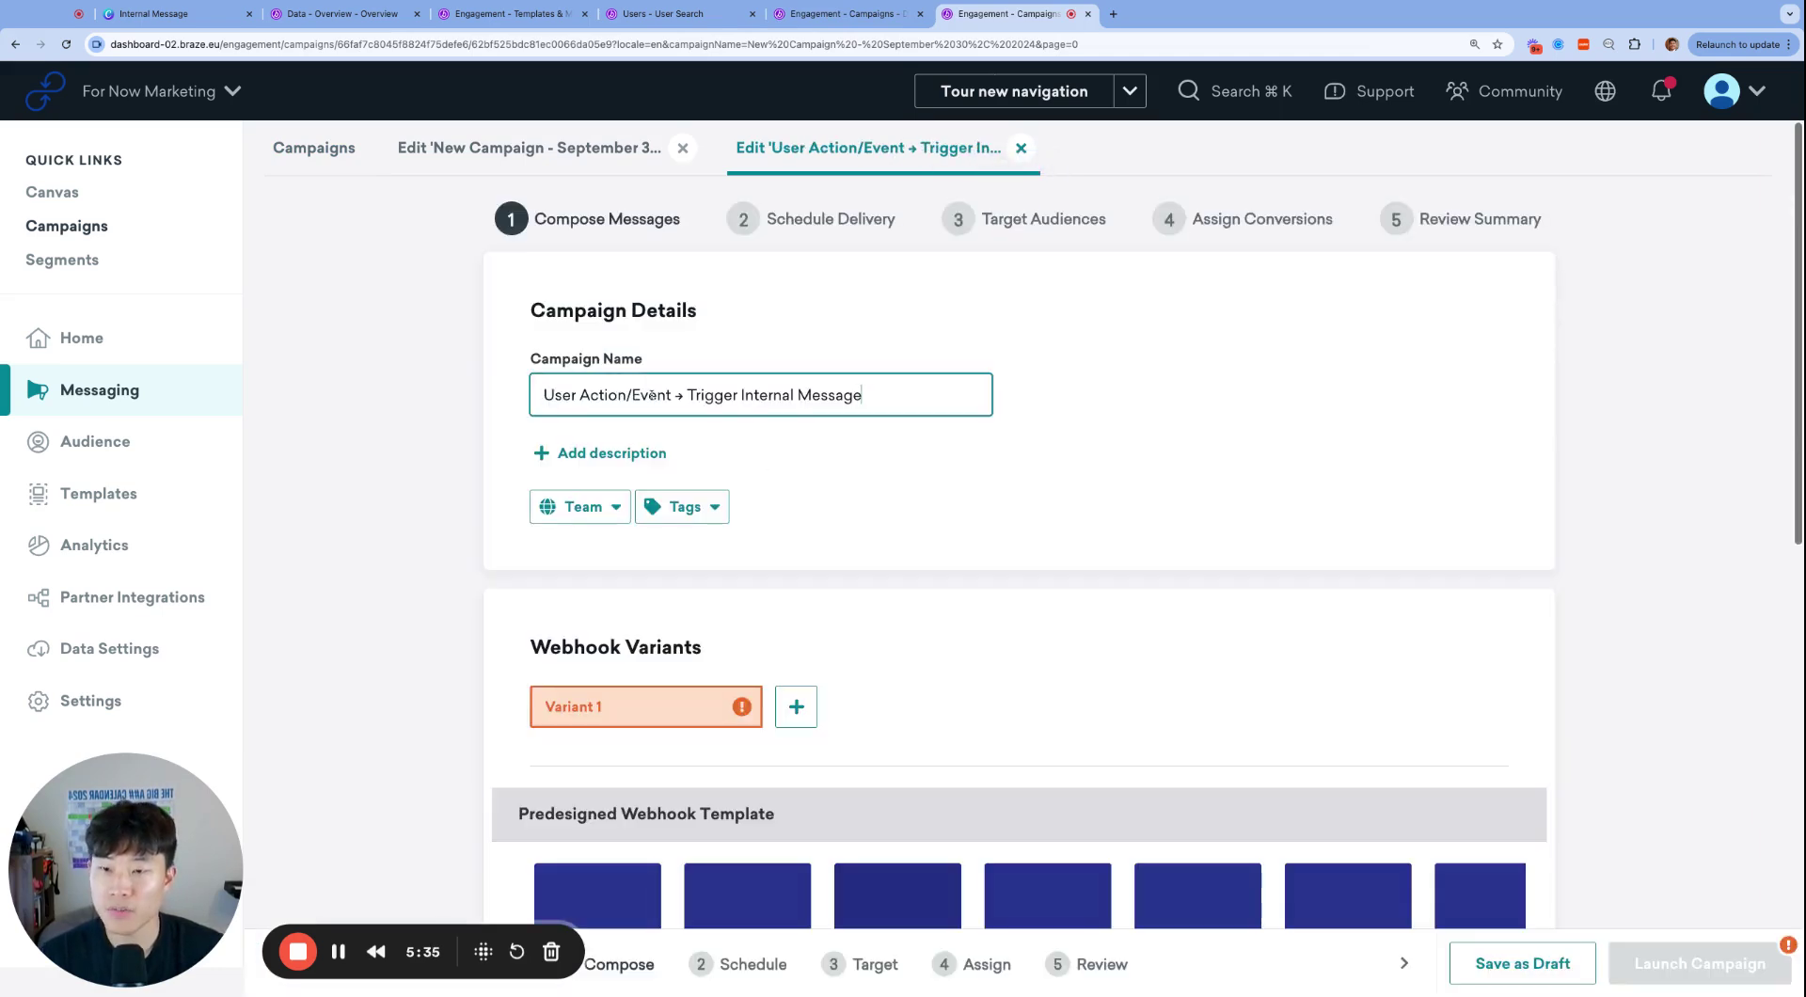
- Search the saved webhook templates for "campaign" and apply the "/campaigns/trigger/send: Send API-Triggered Campaign" template
{"action": "scroll", "coordinate": [892, 461], "scroll_direction": "down", "scroll_amount": 7}
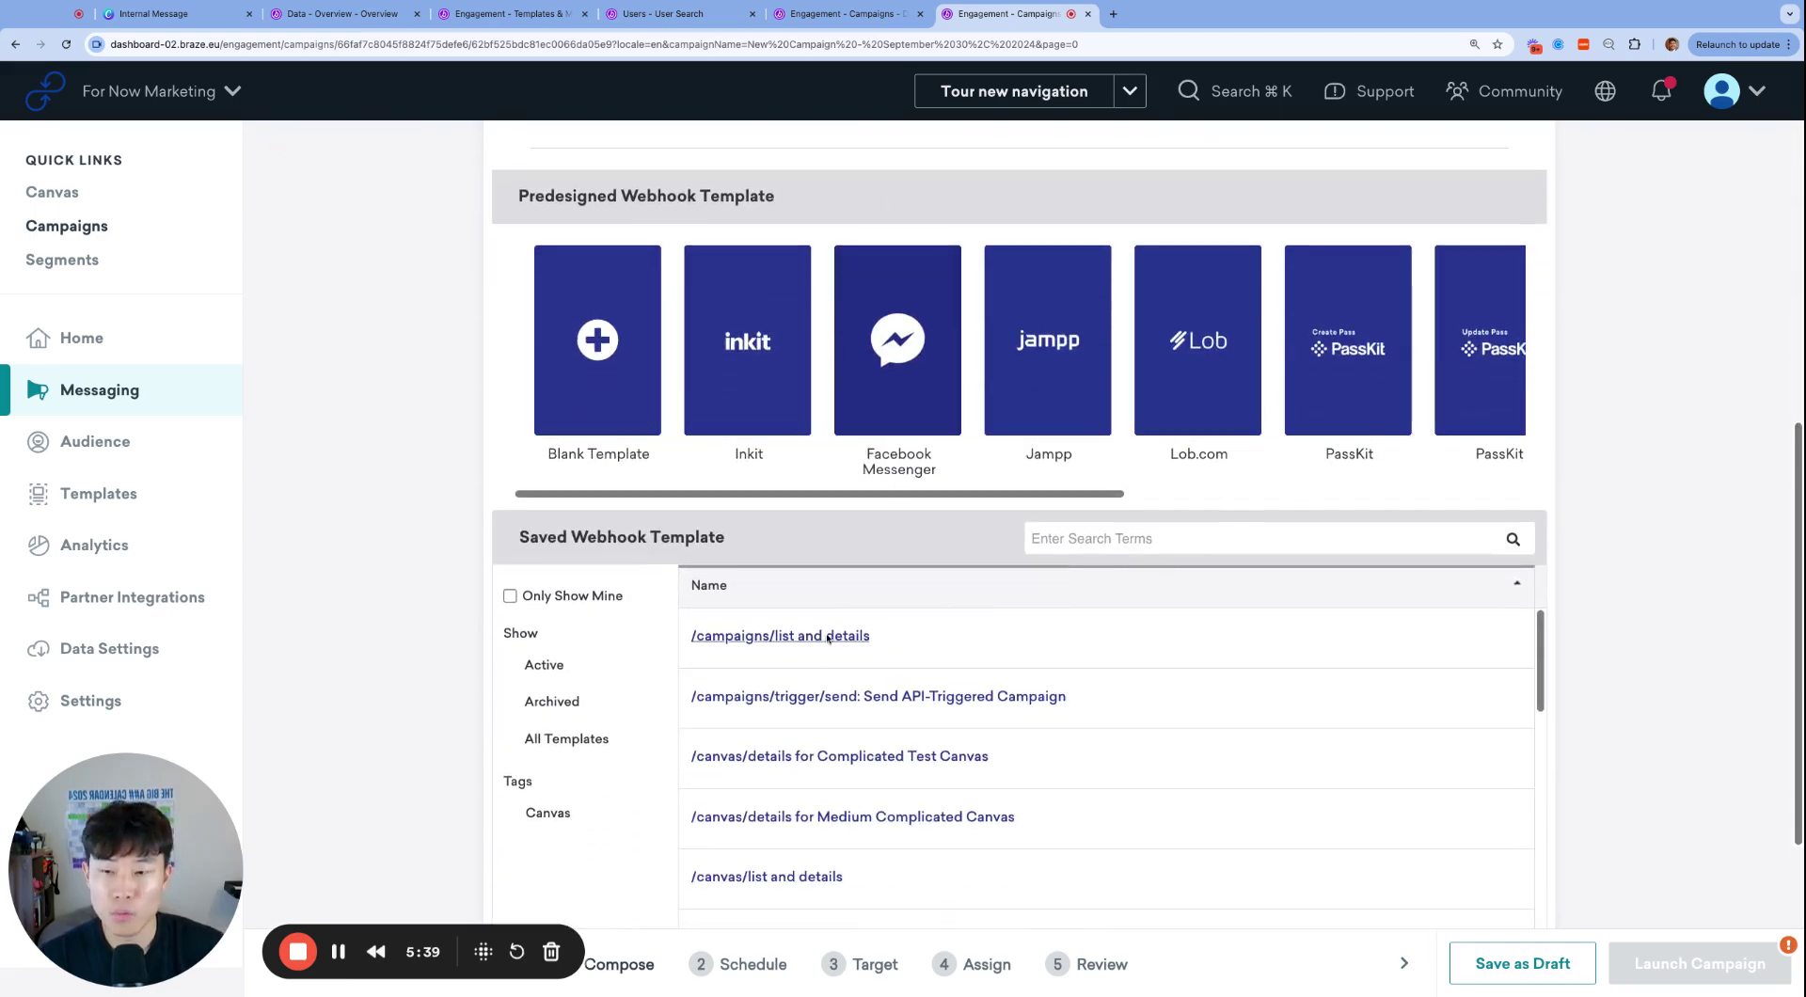
{"action": "scroll", "coordinate": [1054, 620], "scroll_direction": "down", "scroll_amount": 1}
{"action": "scroll", "coordinate": [950, 602], "scroll_direction": "up", "scroll_amount": 1}
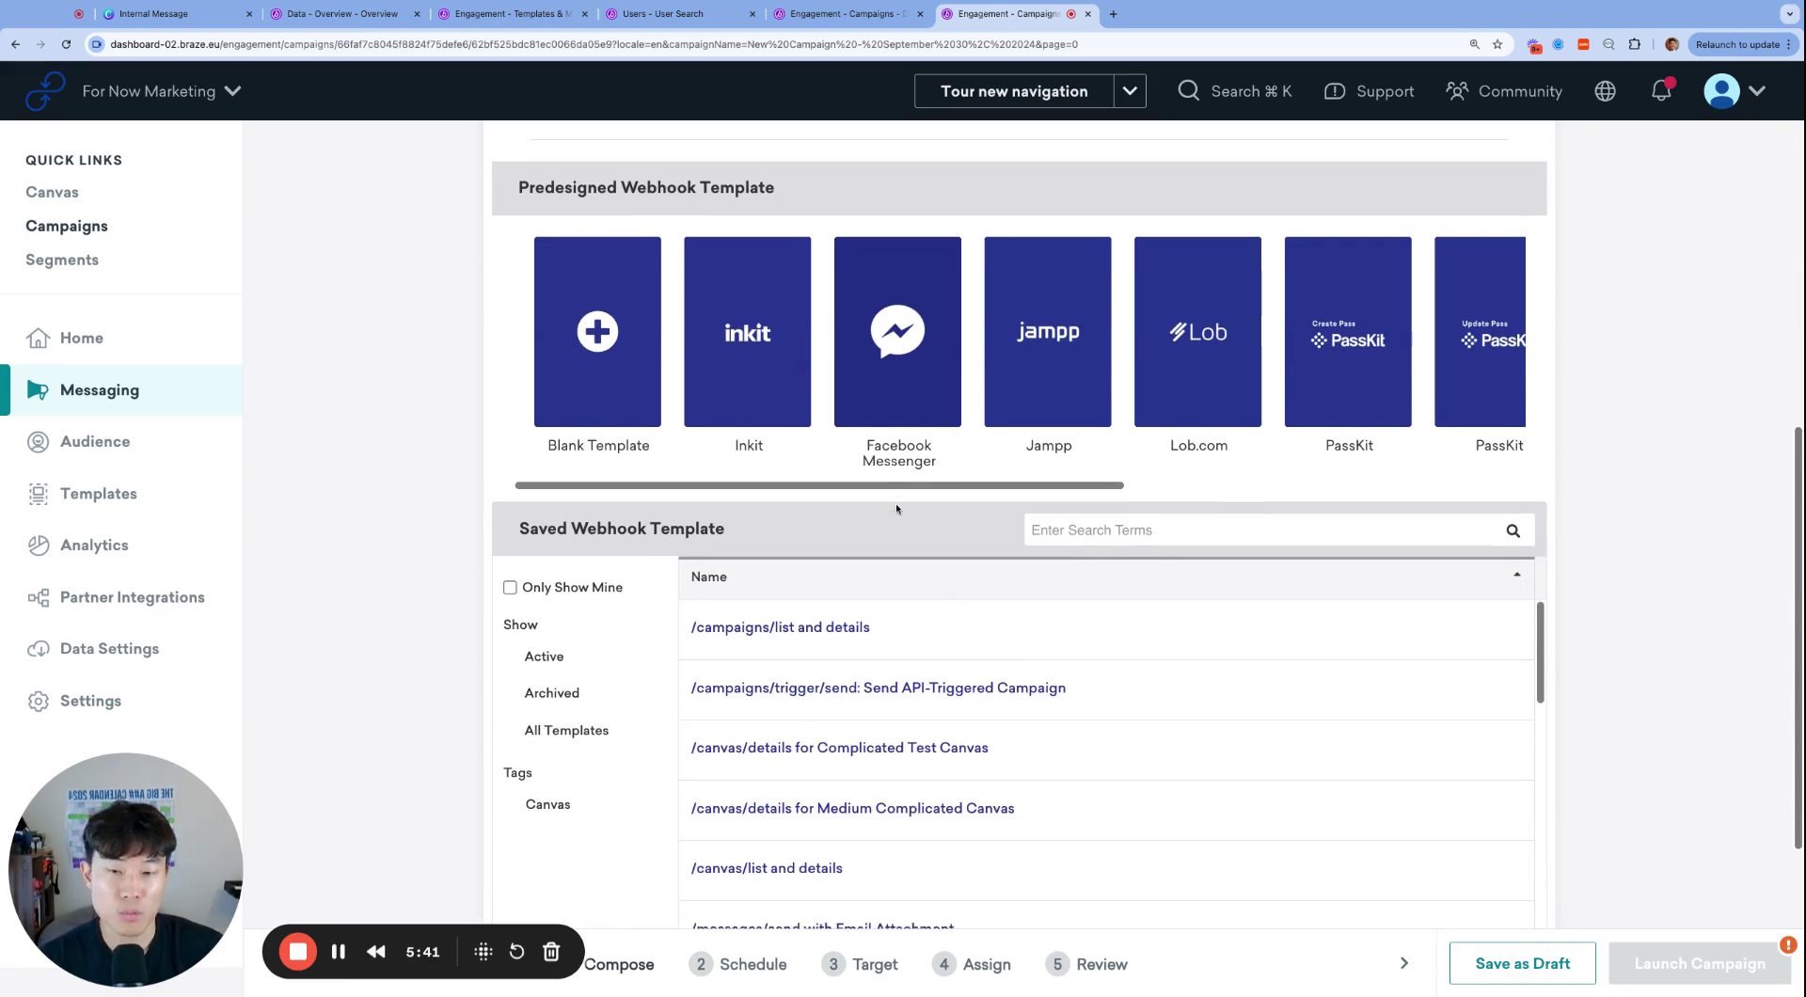
{"action": "scroll", "coordinate": [948, 595], "scroll_direction": "down", "scroll_amount": 2}
{"action": "left_click", "coordinate": [1153, 403]}
{"action": "type", "text": "campaign"}
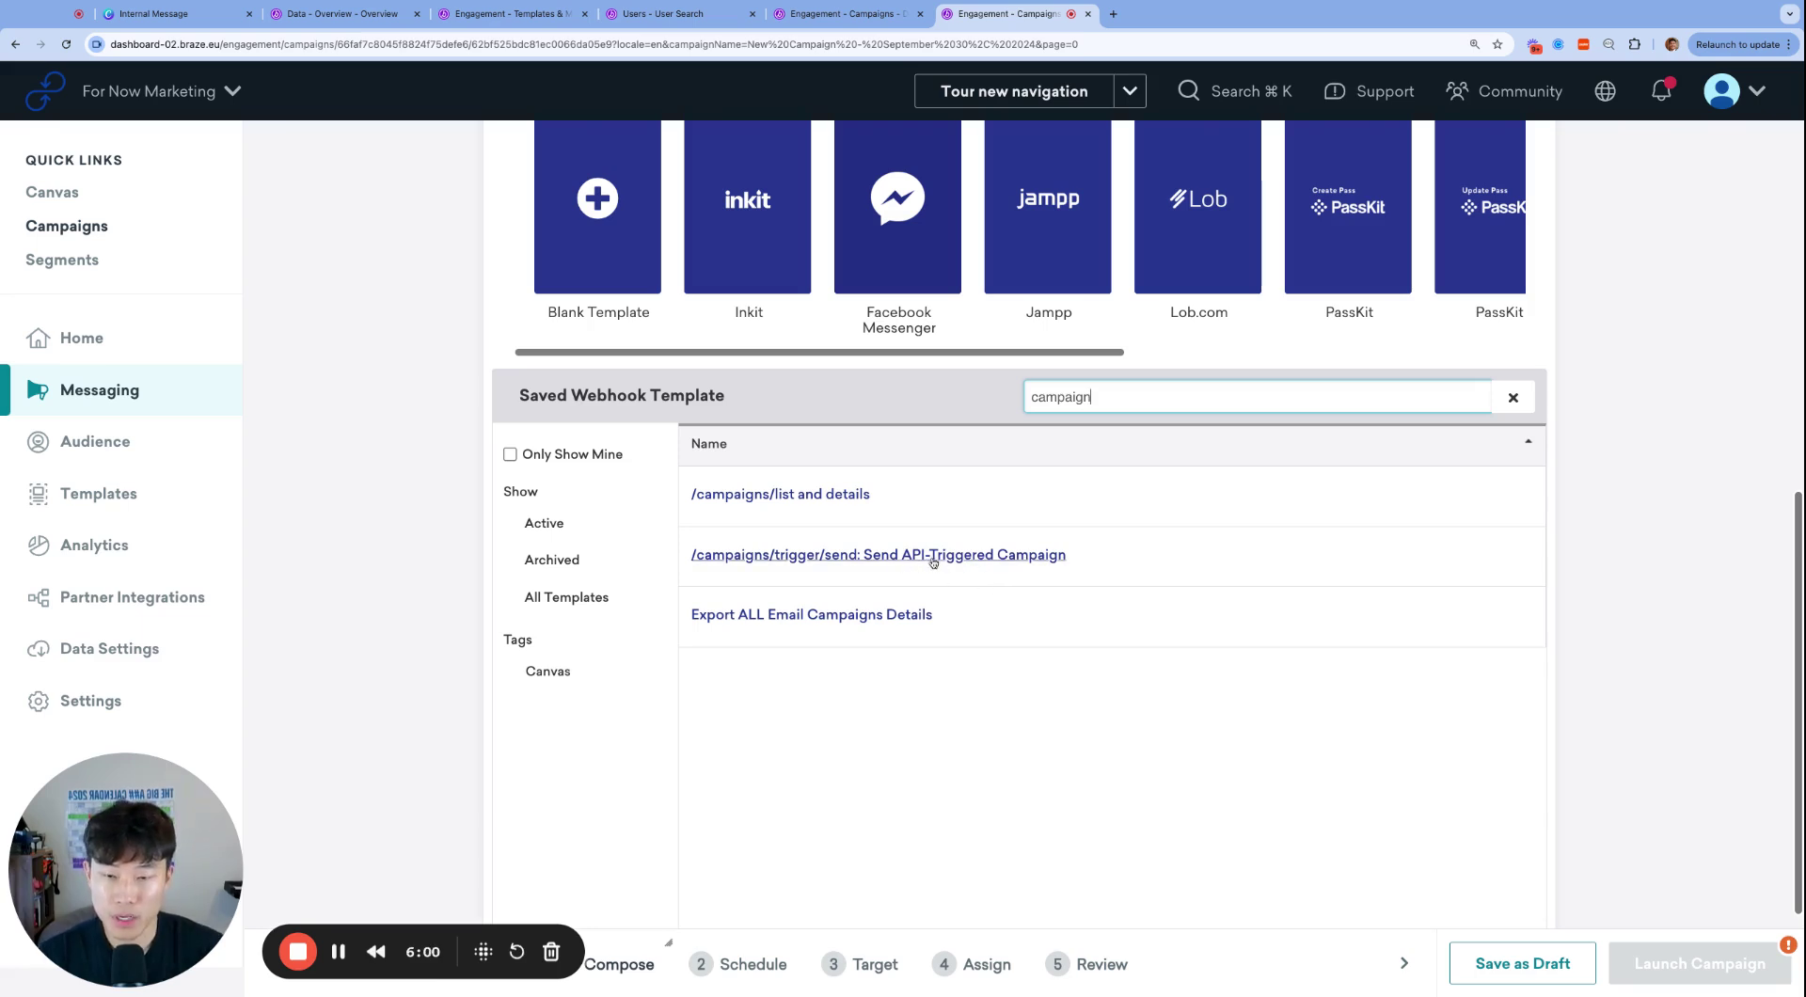
{"action": "left_click", "coordinate": [963, 556]}
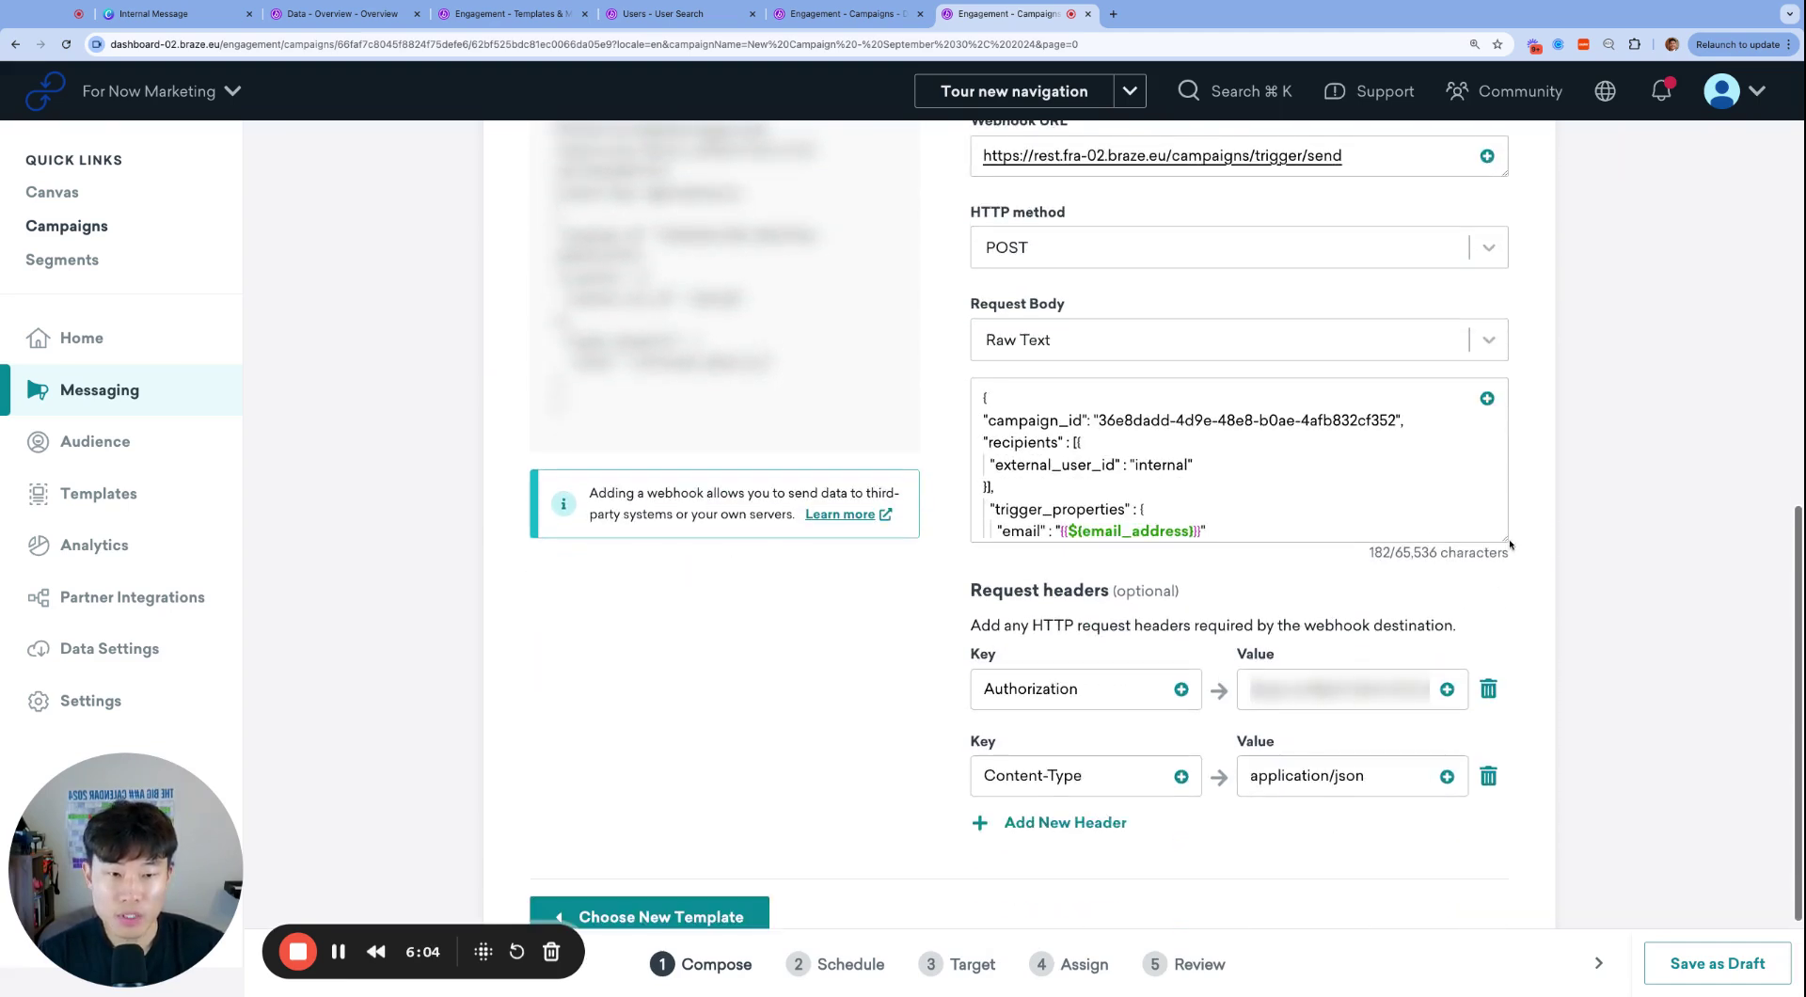
- Enlarge the webhook's request body field and select the template's campaign_id value in it
{"action": "left_click", "coordinate": [1303, 480]}
{"action": "double_click", "coordinate": [1136, 464]}
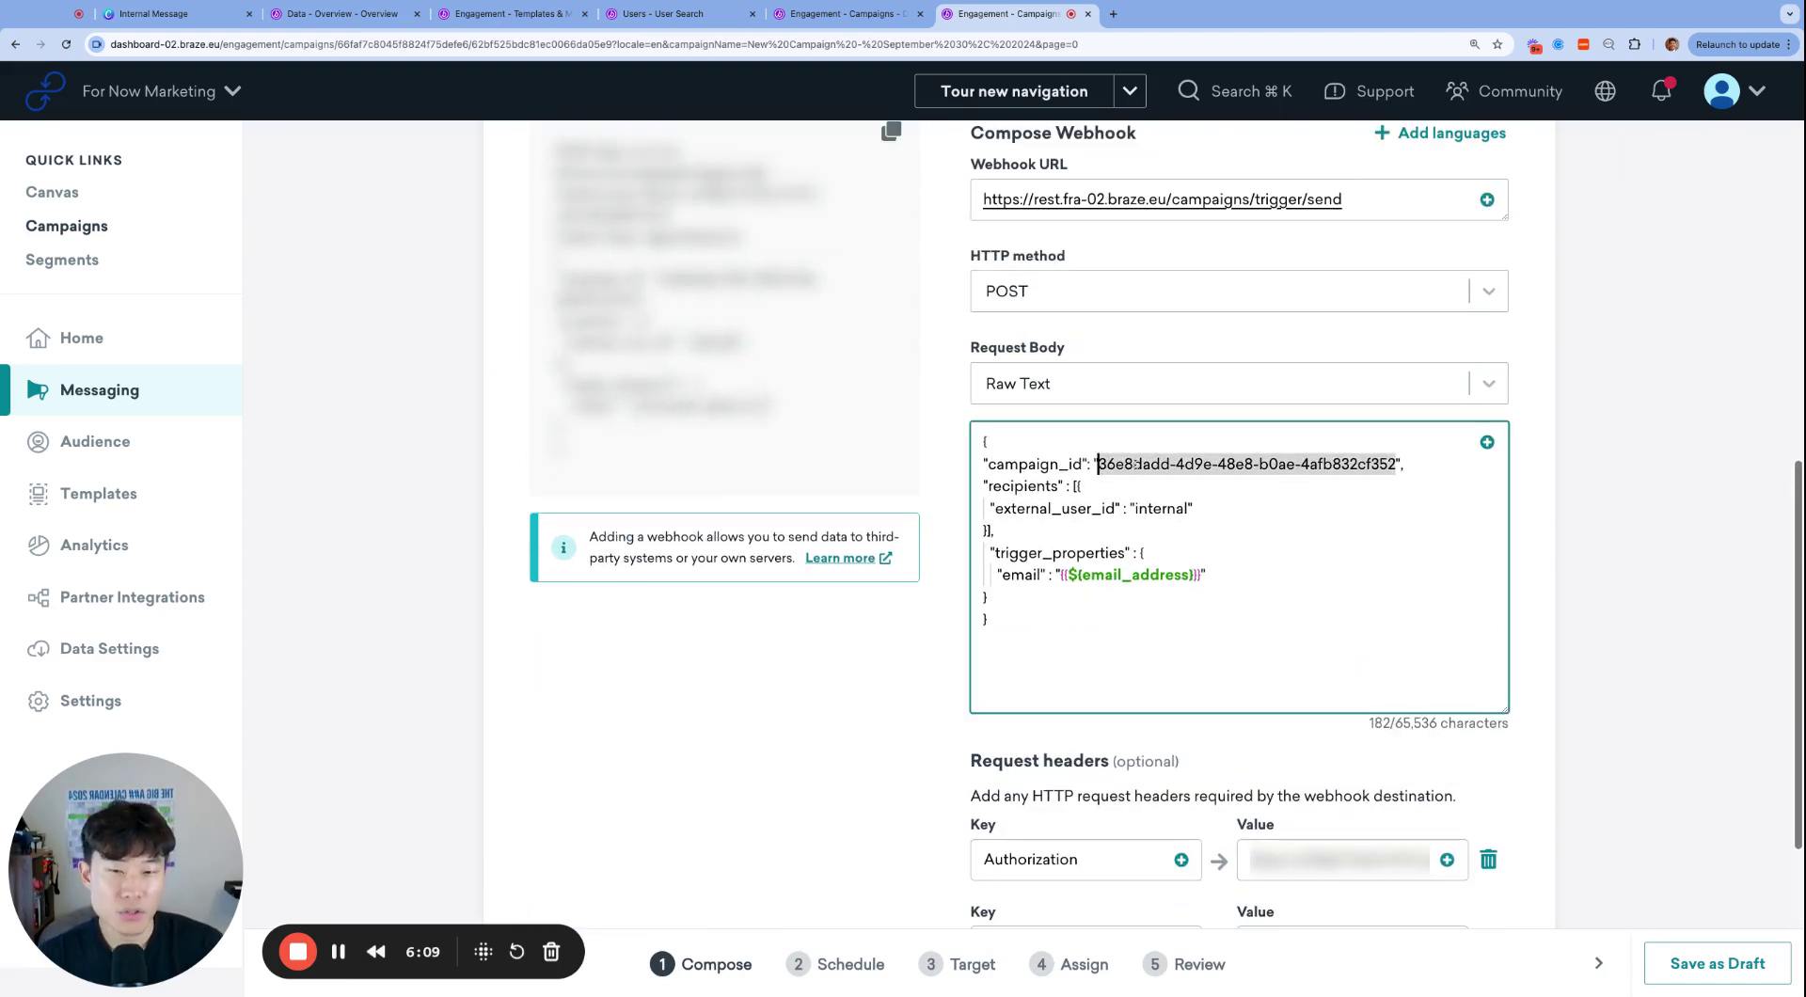
{"action": "key", "text": "shift+Right"}
{"action": "key", "text": "shift+Left"}
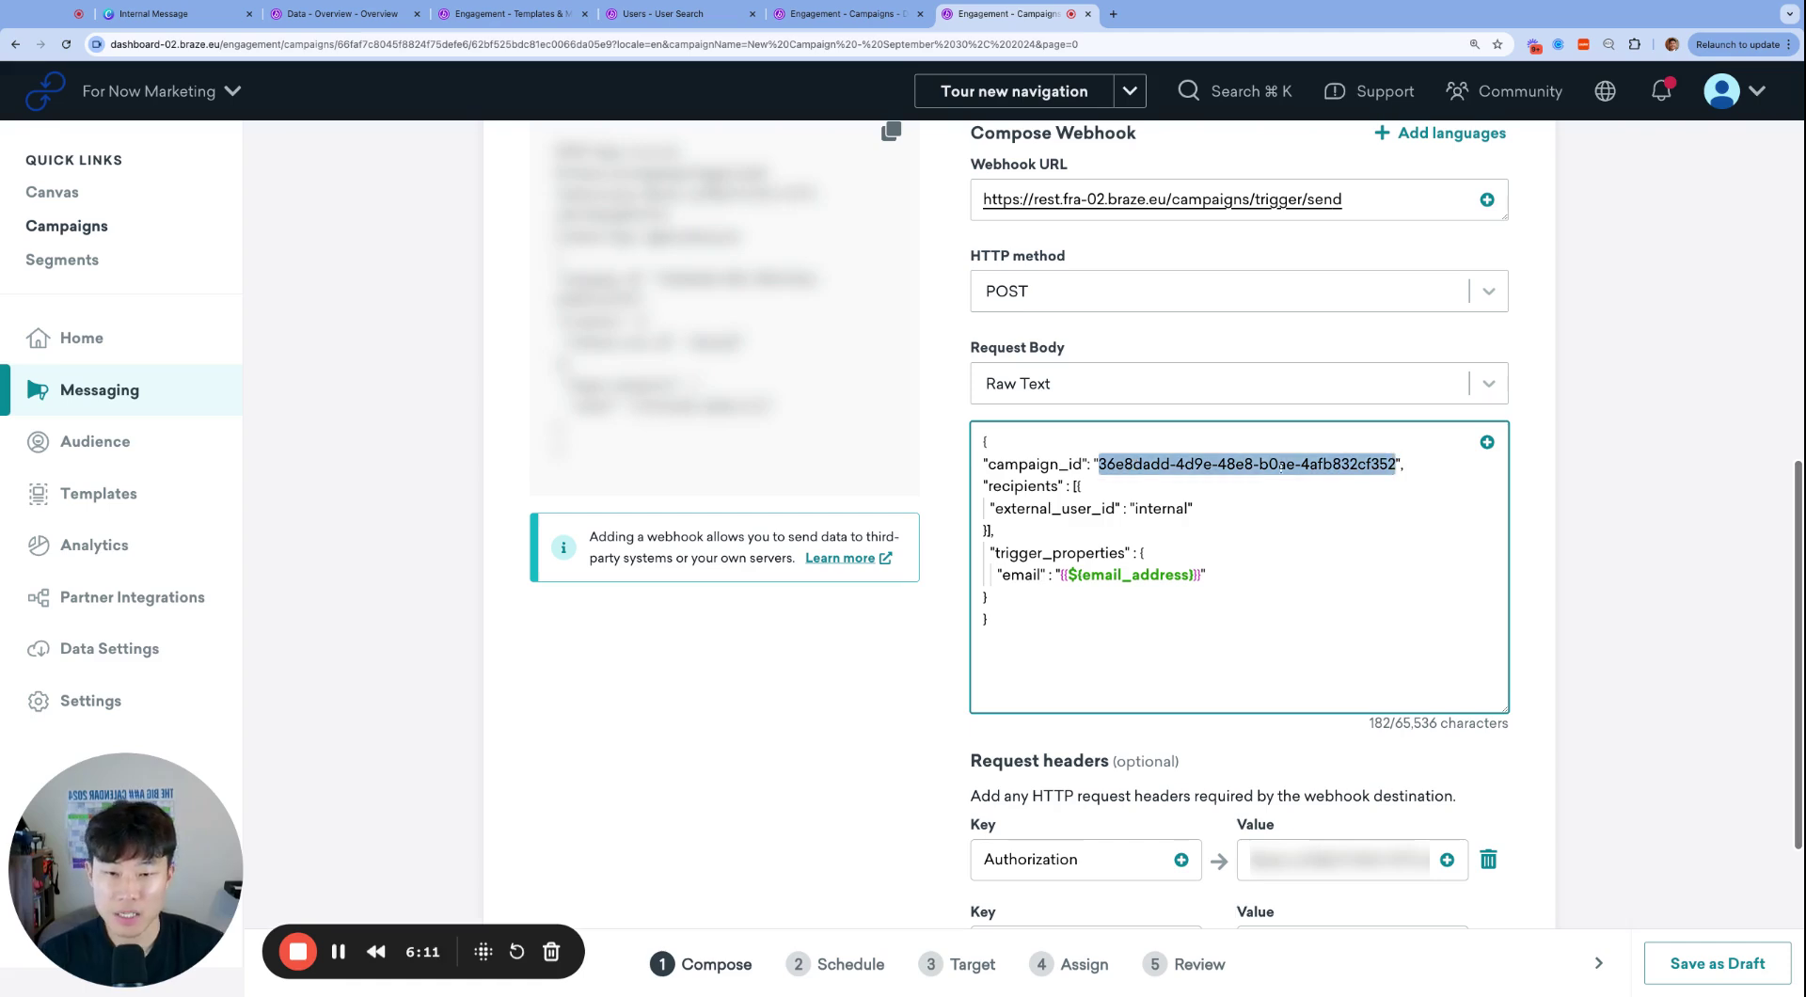
{"action": "scroll", "coordinate": [1276, 555], "scroll_direction": "up", "scroll_amount": 1}
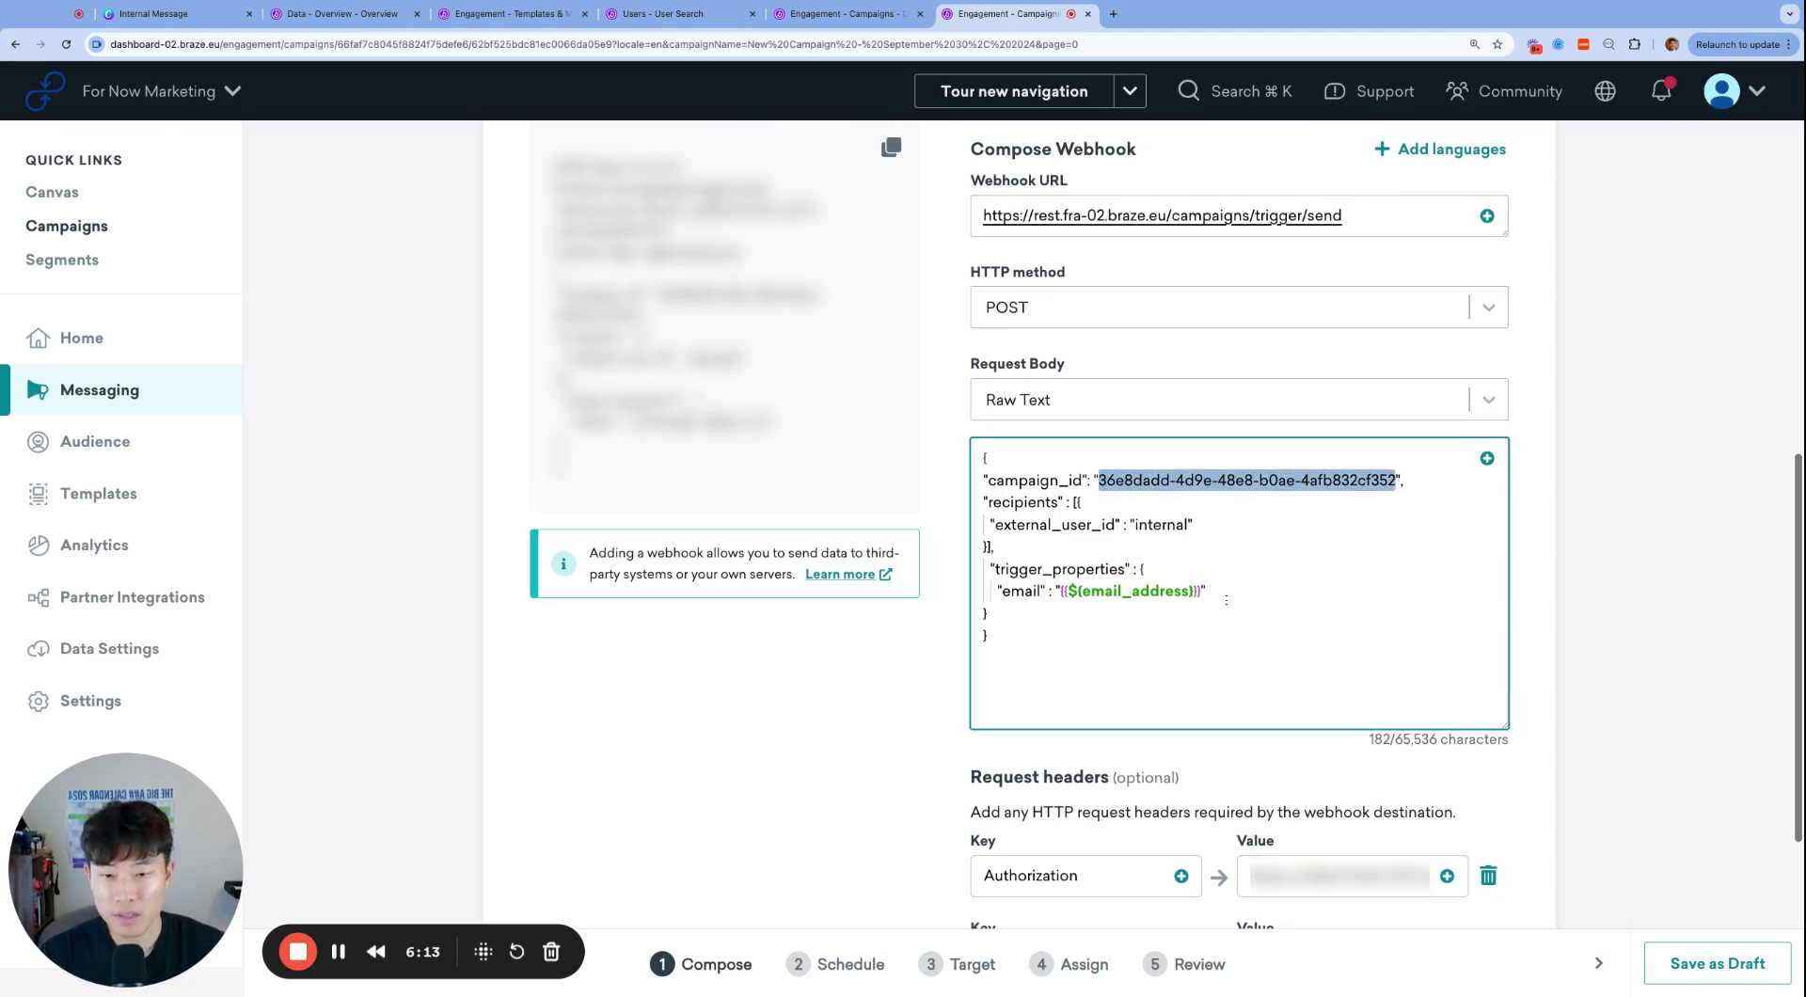
{"action": "scroll", "coordinate": [1226, 599], "scroll_direction": "up", "scroll_amount": 6}
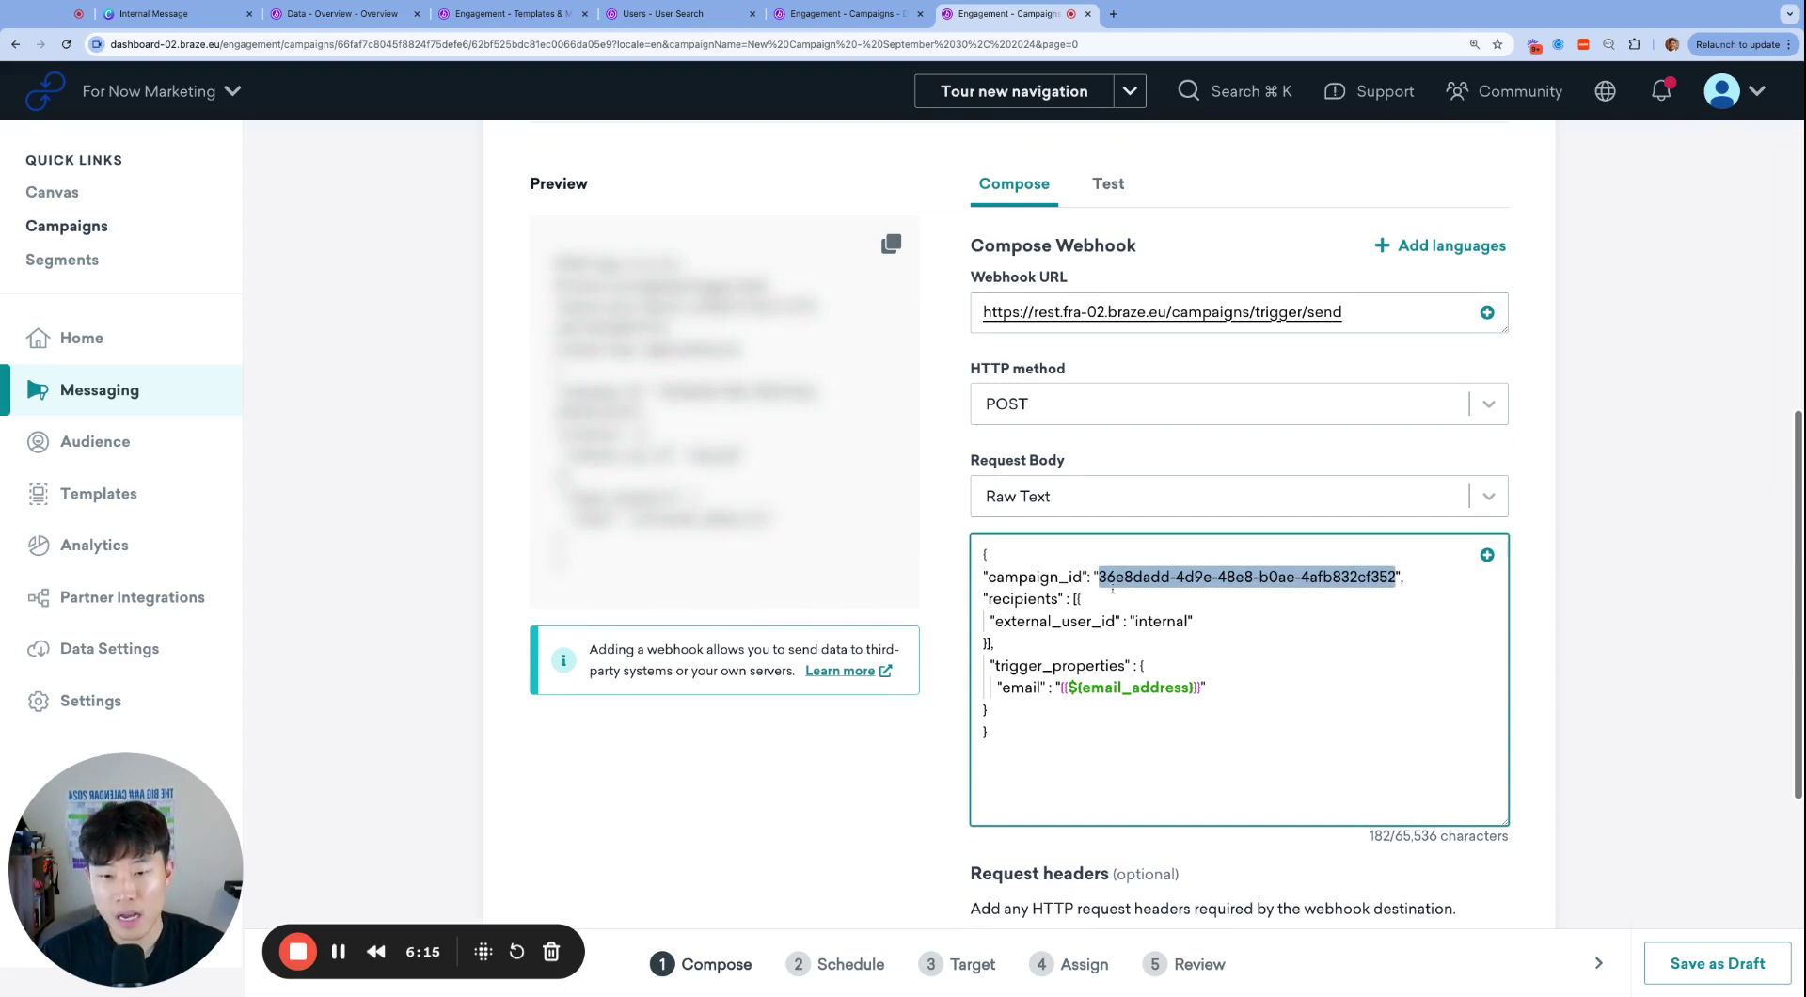
{"action": "scroll", "coordinate": [1277, 723], "scroll_direction": "down", "scroll_amount": 8}
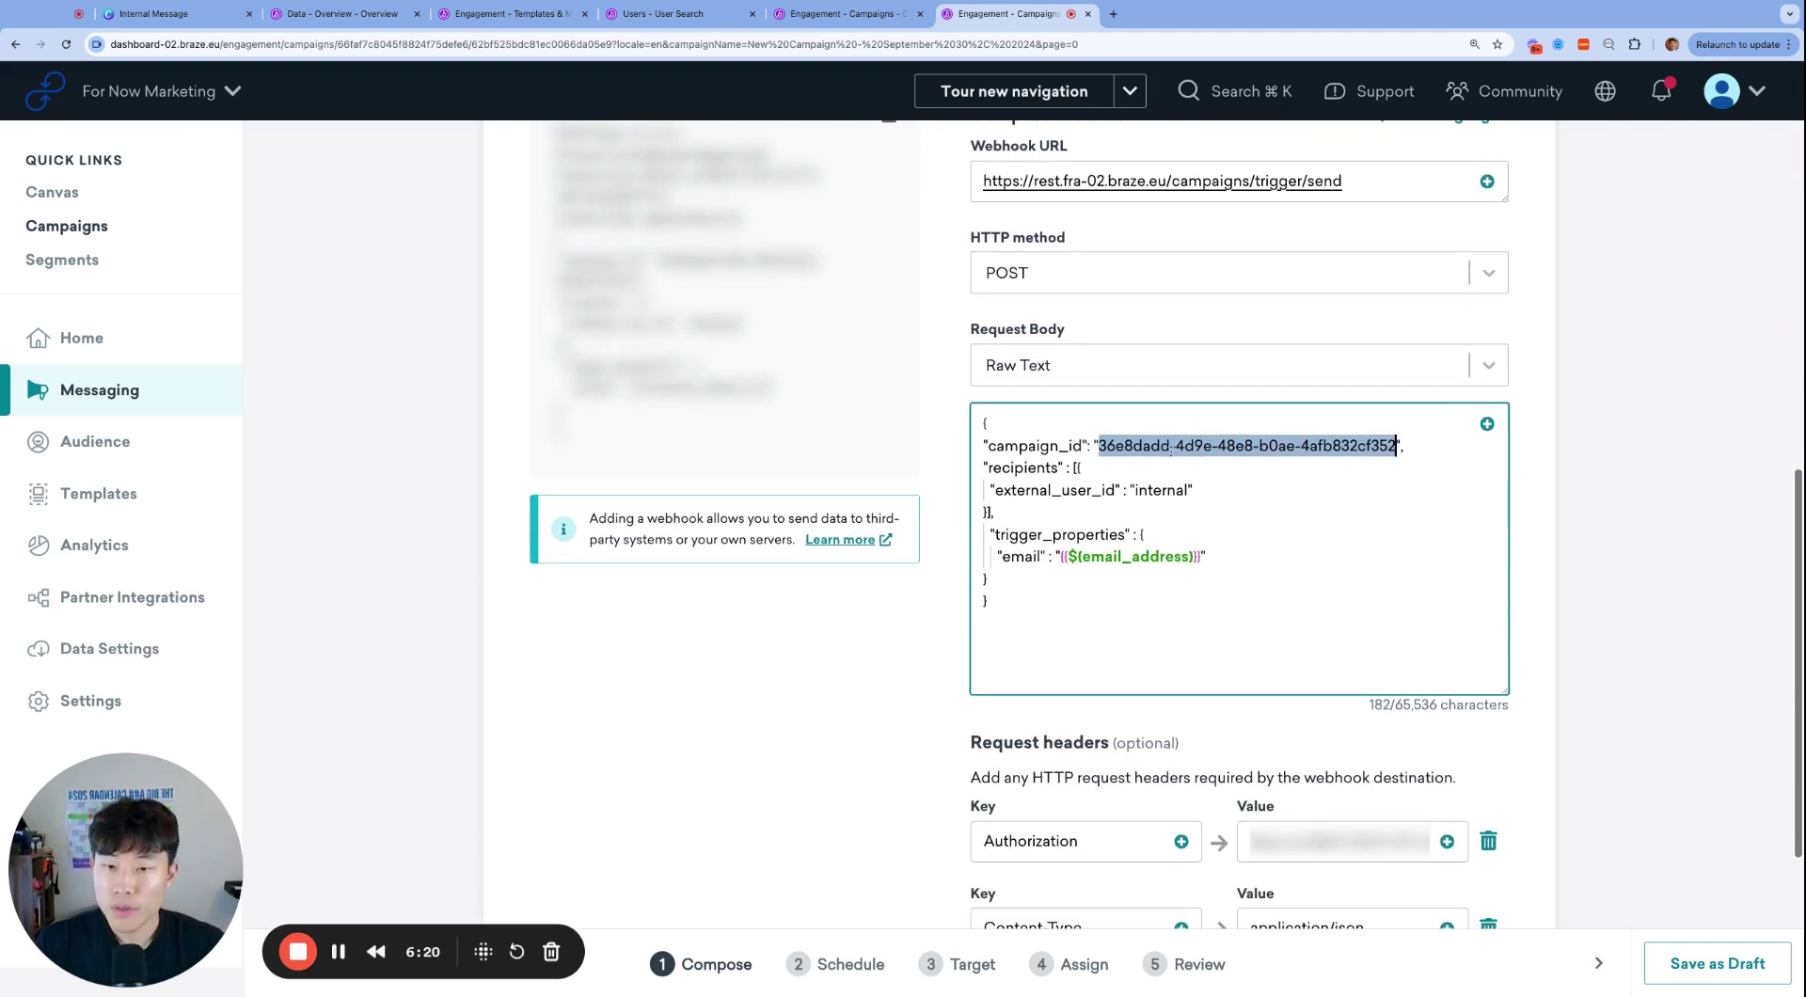
{"action": "scroll", "coordinate": [1170, 451], "scroll_direction": "up", "scroll_amount": 2}
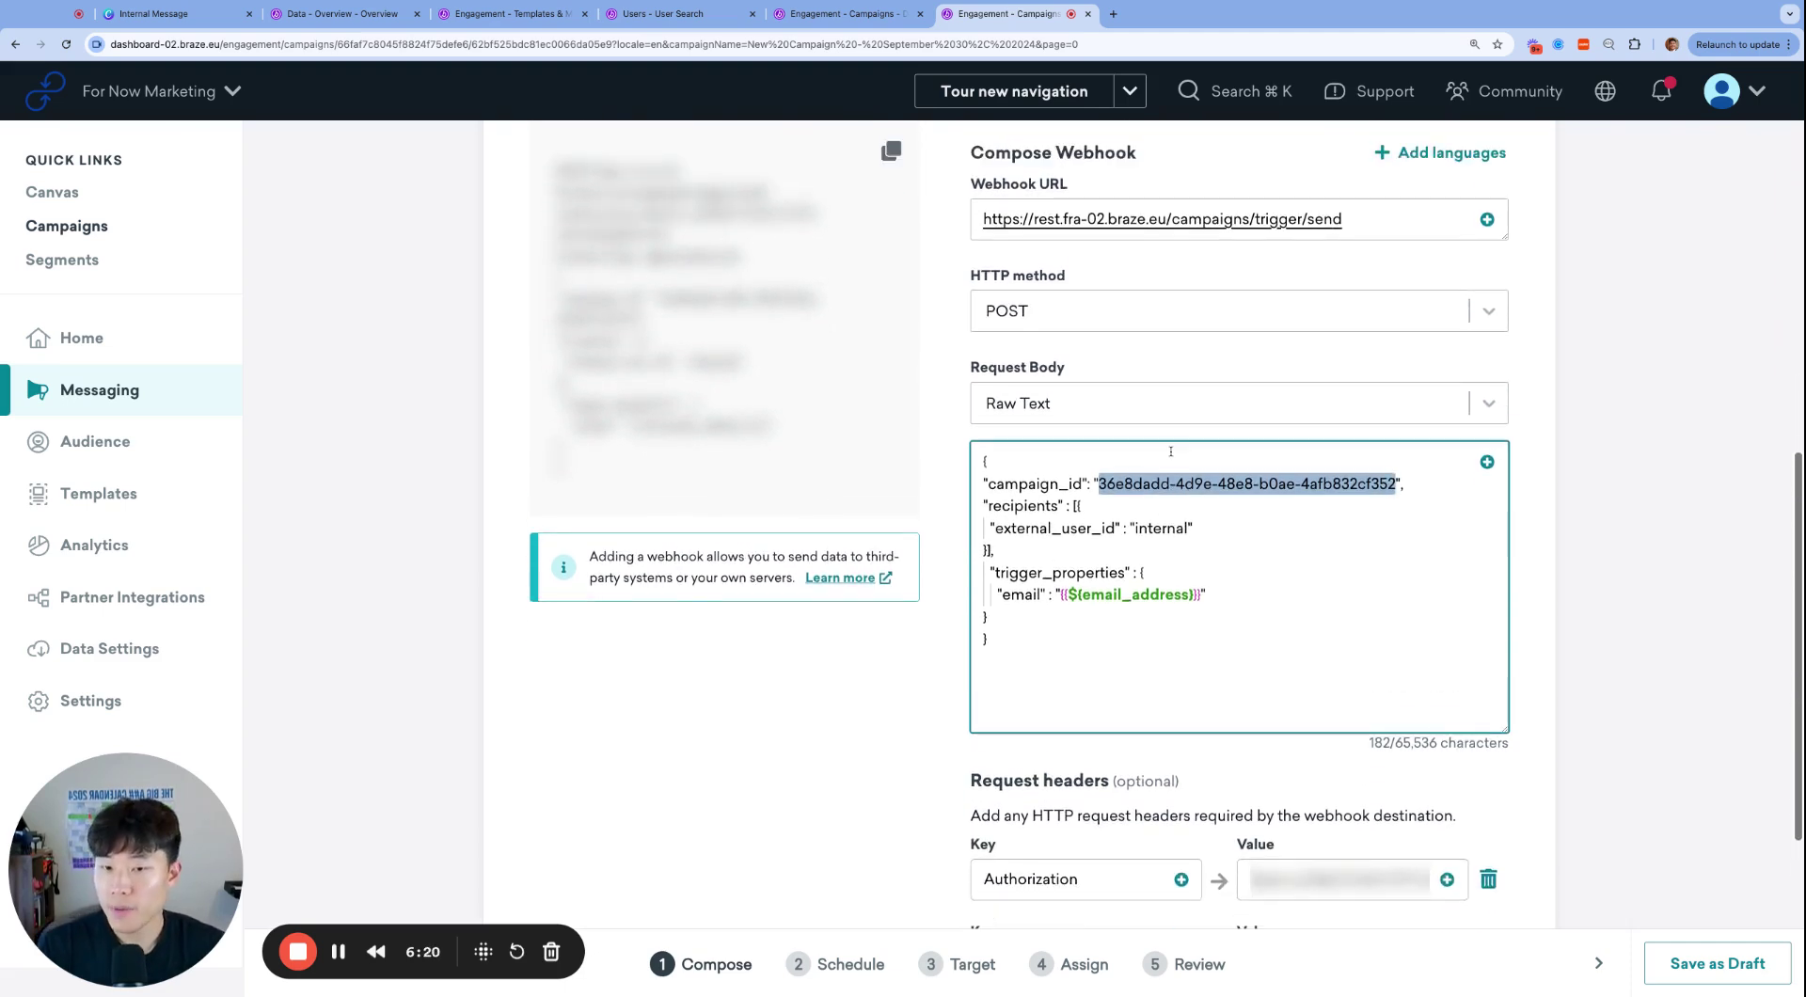
- Replace the selected campaign_id value with the campaign ID copied from the API-triggered internal email campaign's details
{"action": "left_click", "coordinate": [843, 24]}
{"action": "scroll", "coordinate": [456, 318], "scroll_direction": "down", "scroll_amount": 1}
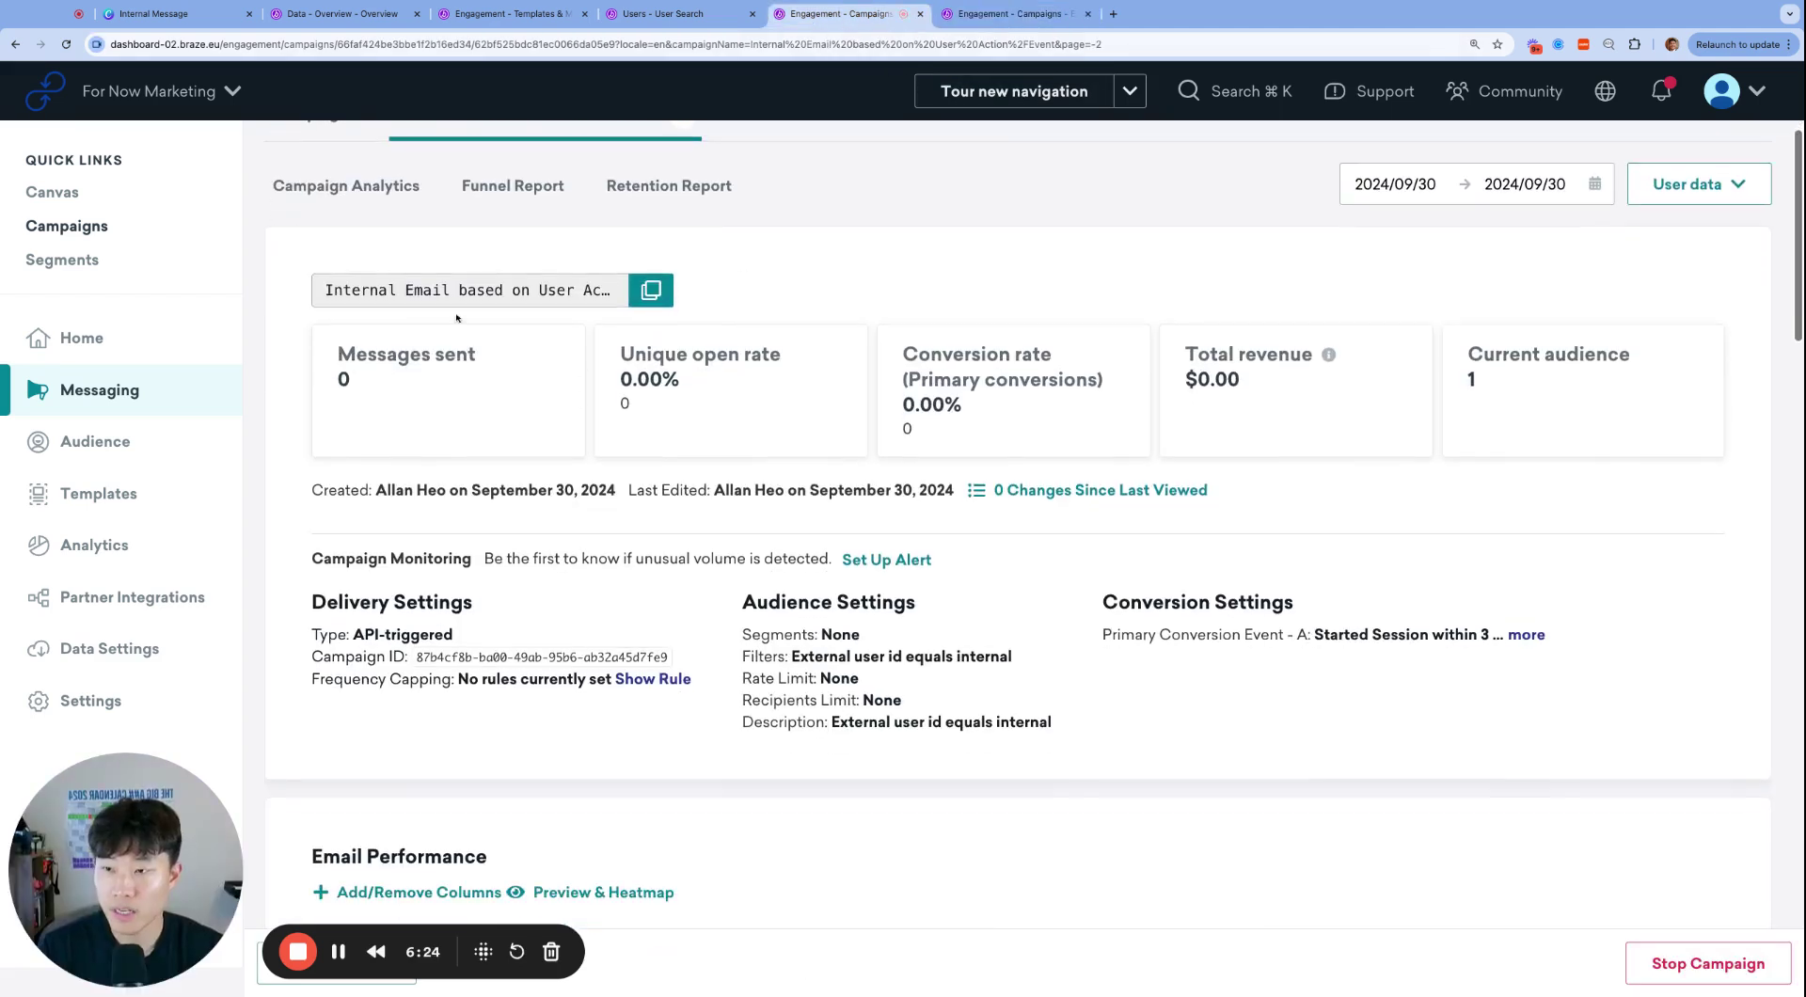
{"action": "scroll", "coordinate": [442, 423], "scroll_direction": "down", "scroll_amount": 2}
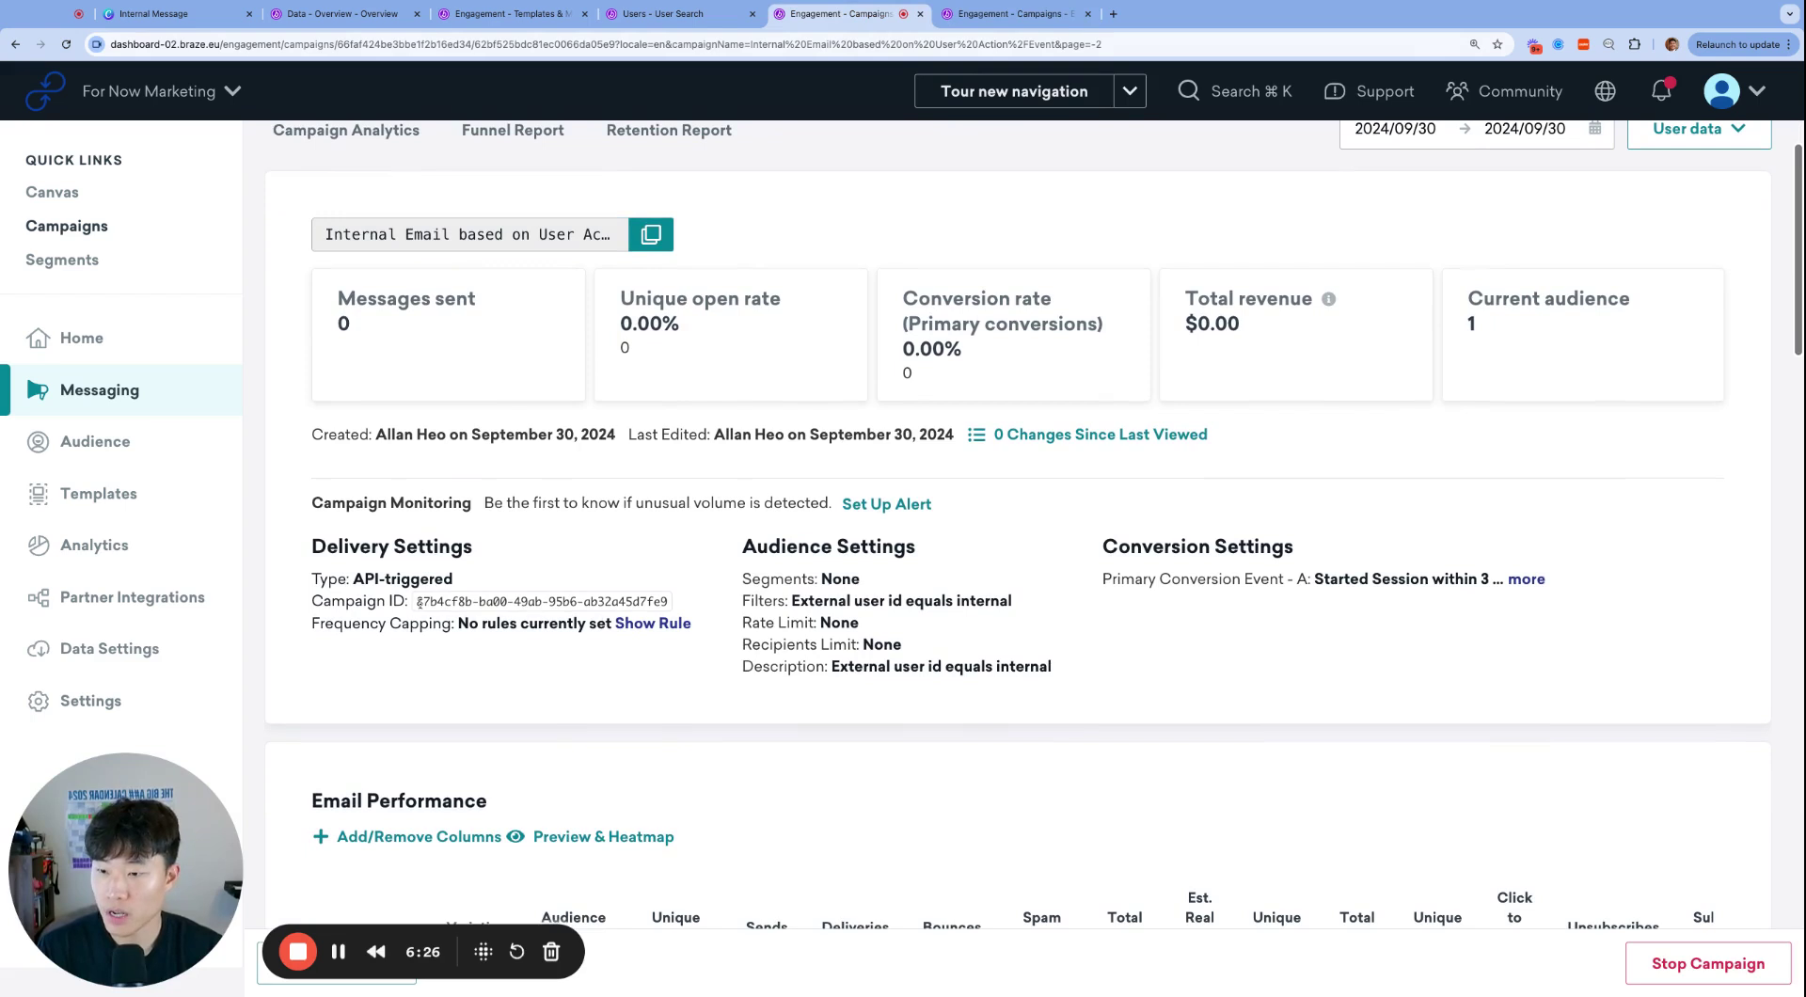
{"action": "left_click_drag", "start_coordinate": [415, 601], "coordinate": [668, 601]}
{"action": "key", "text": "super+c"}
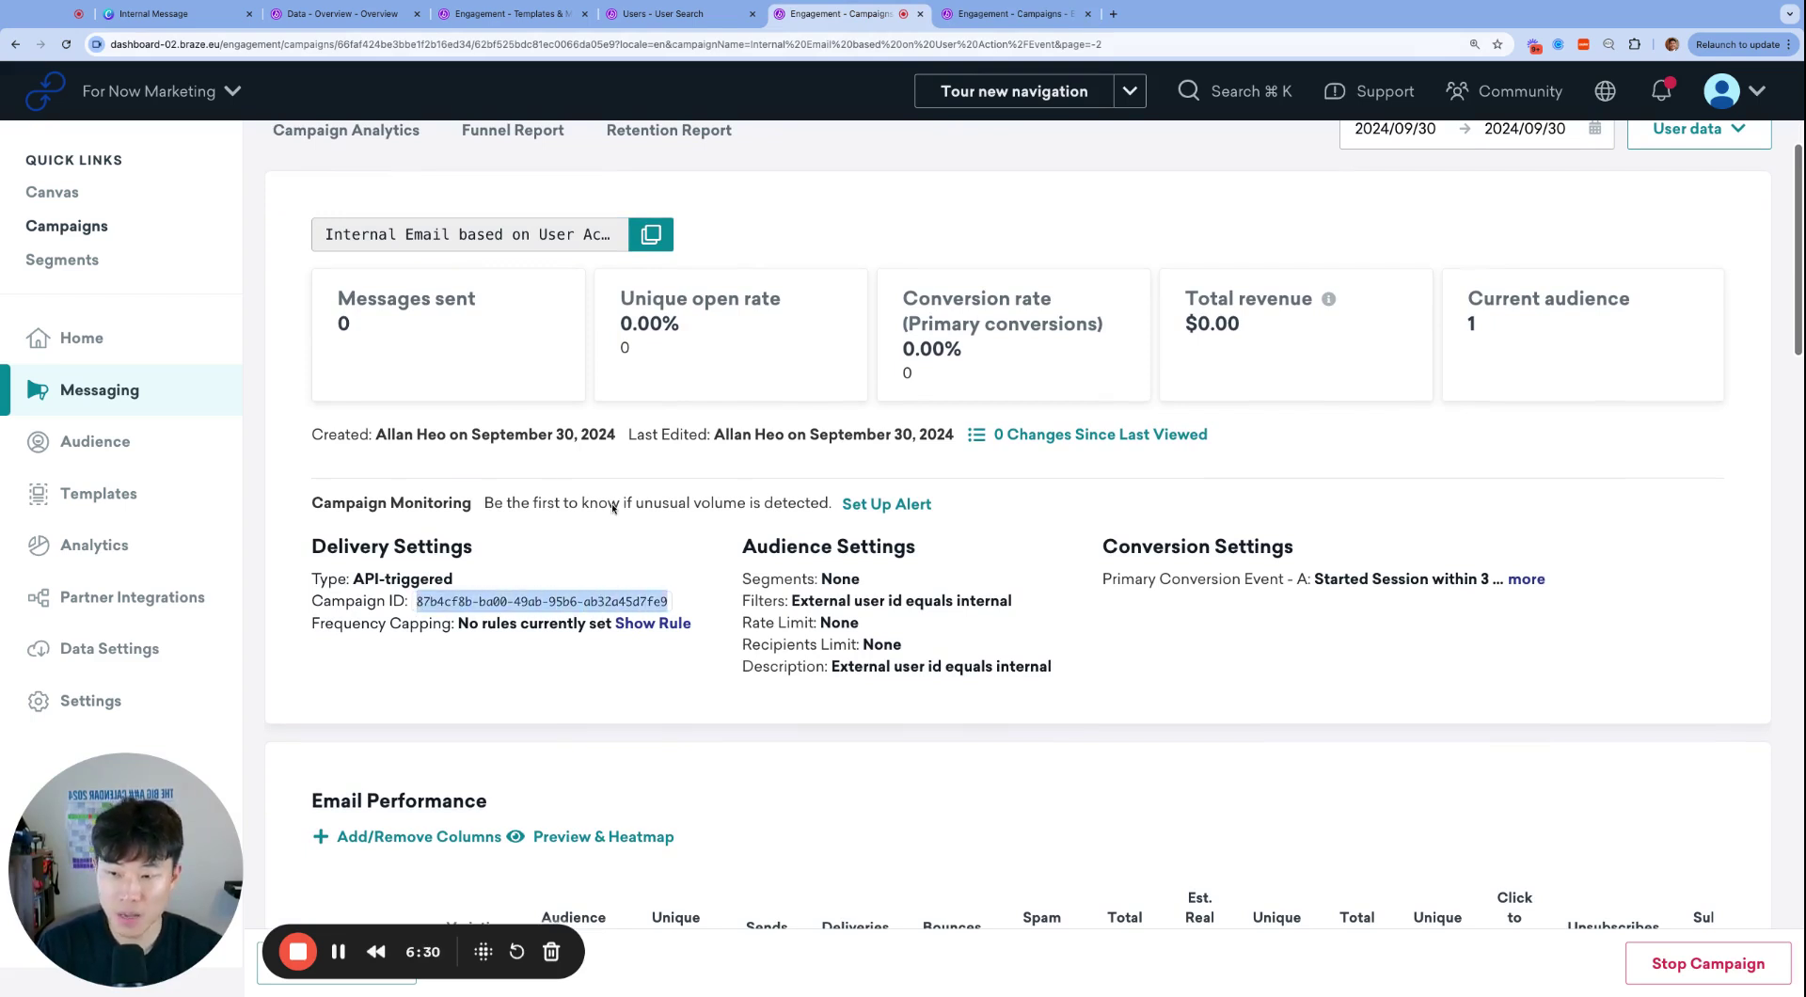
{"action": "scroll", "coordinate": [470, 498], "scroll_direction": "up", "scroll_amount": 3}
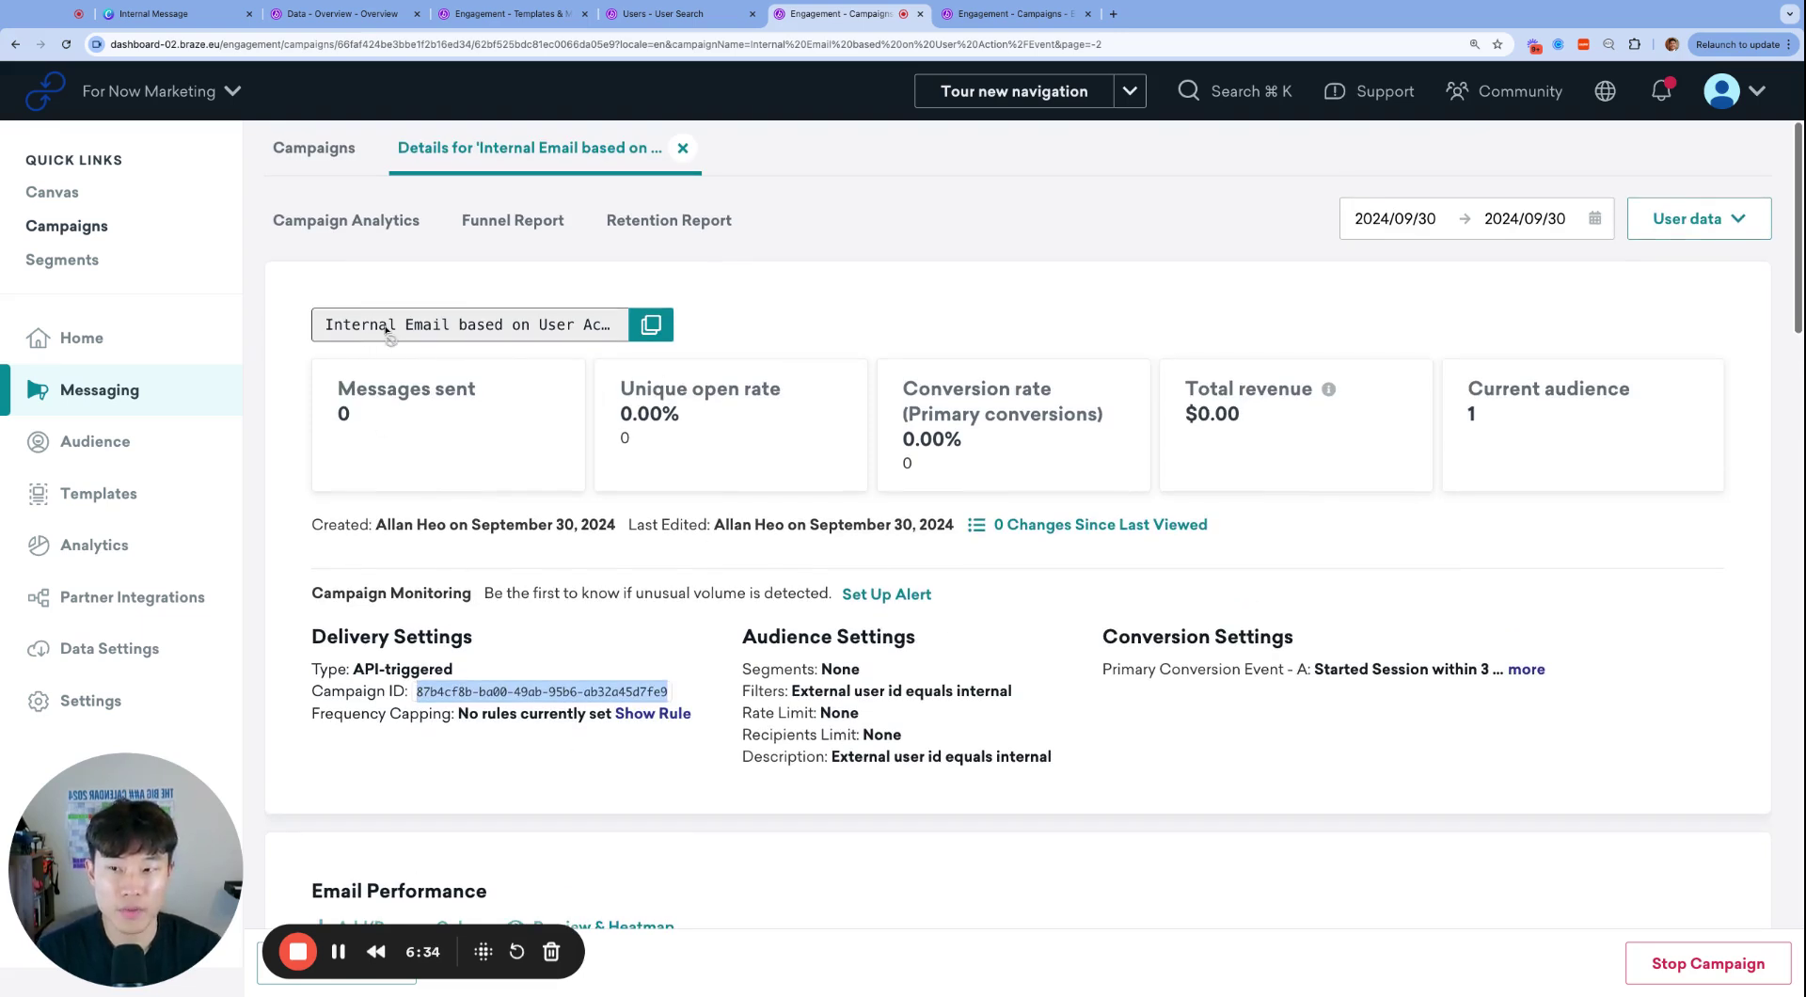
{"action": "left_click", "coordinate": [1037, 18]}
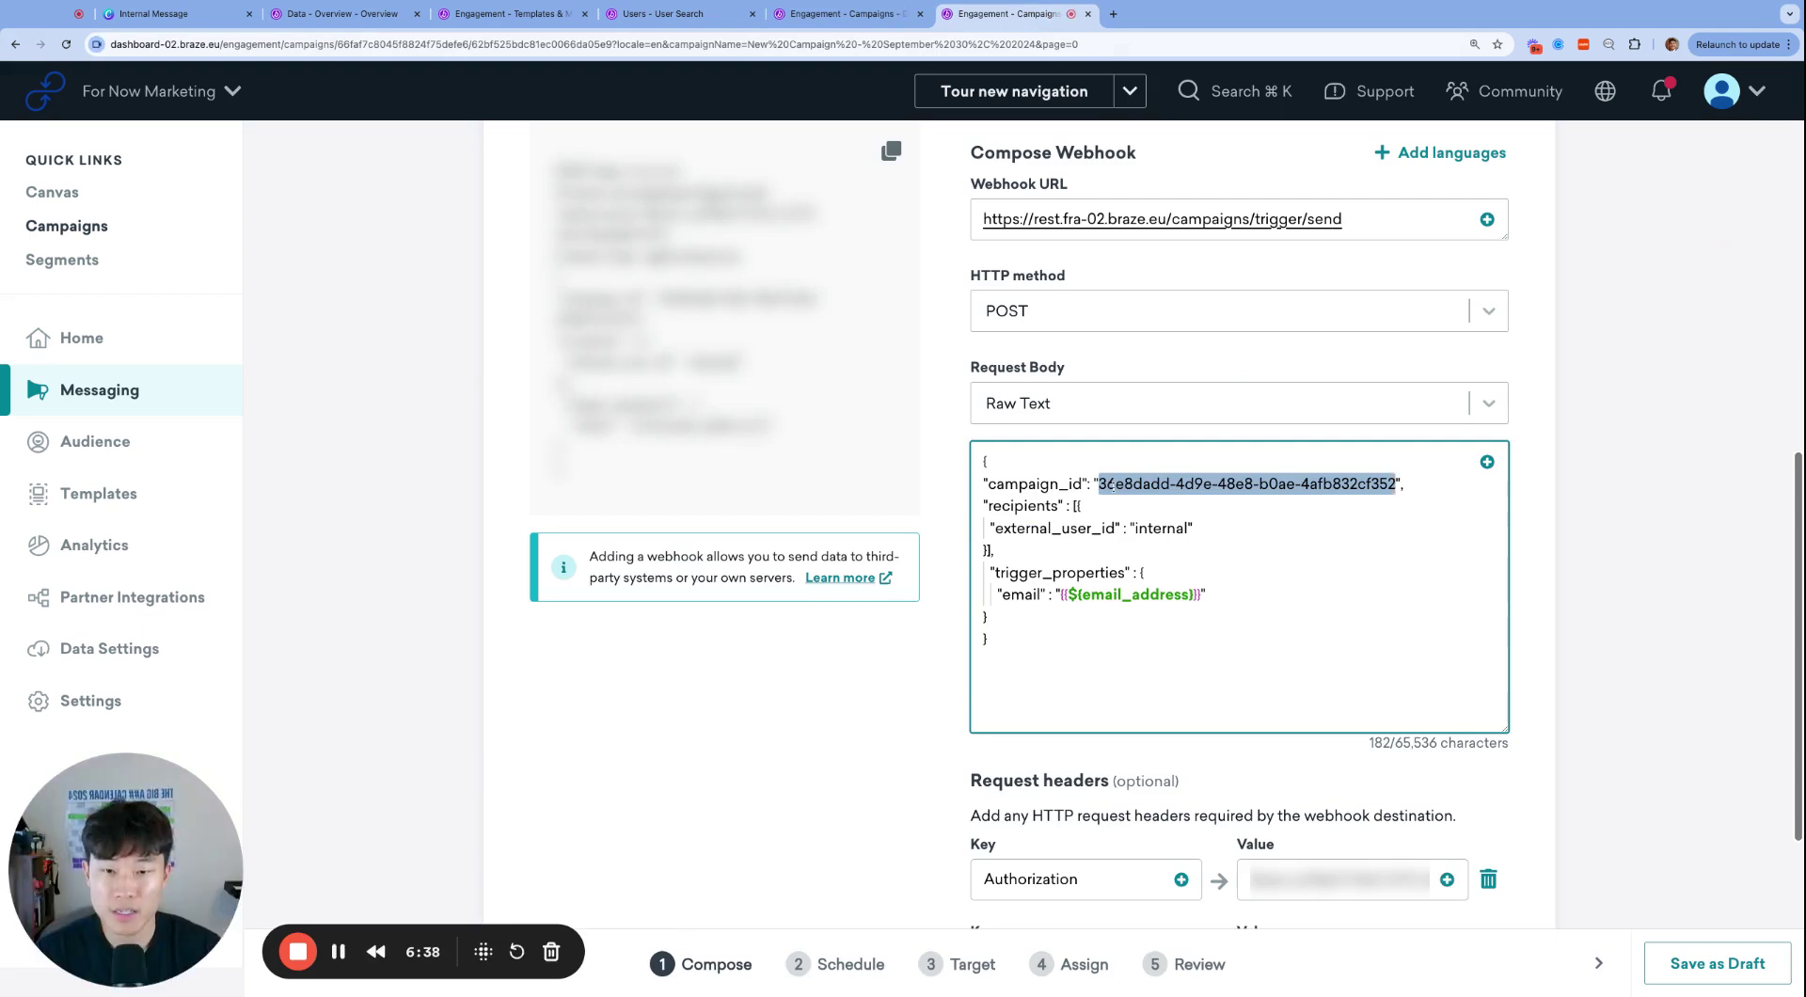
{"action": "key", "text": "super+v"}
- Review the webhook URL and the request body's recipients block, including the external_user_id value "internal"
{"action": "scroll", "coordinate": [1299, 553], "scroll_direction": "up", "scroll_amount": 2}
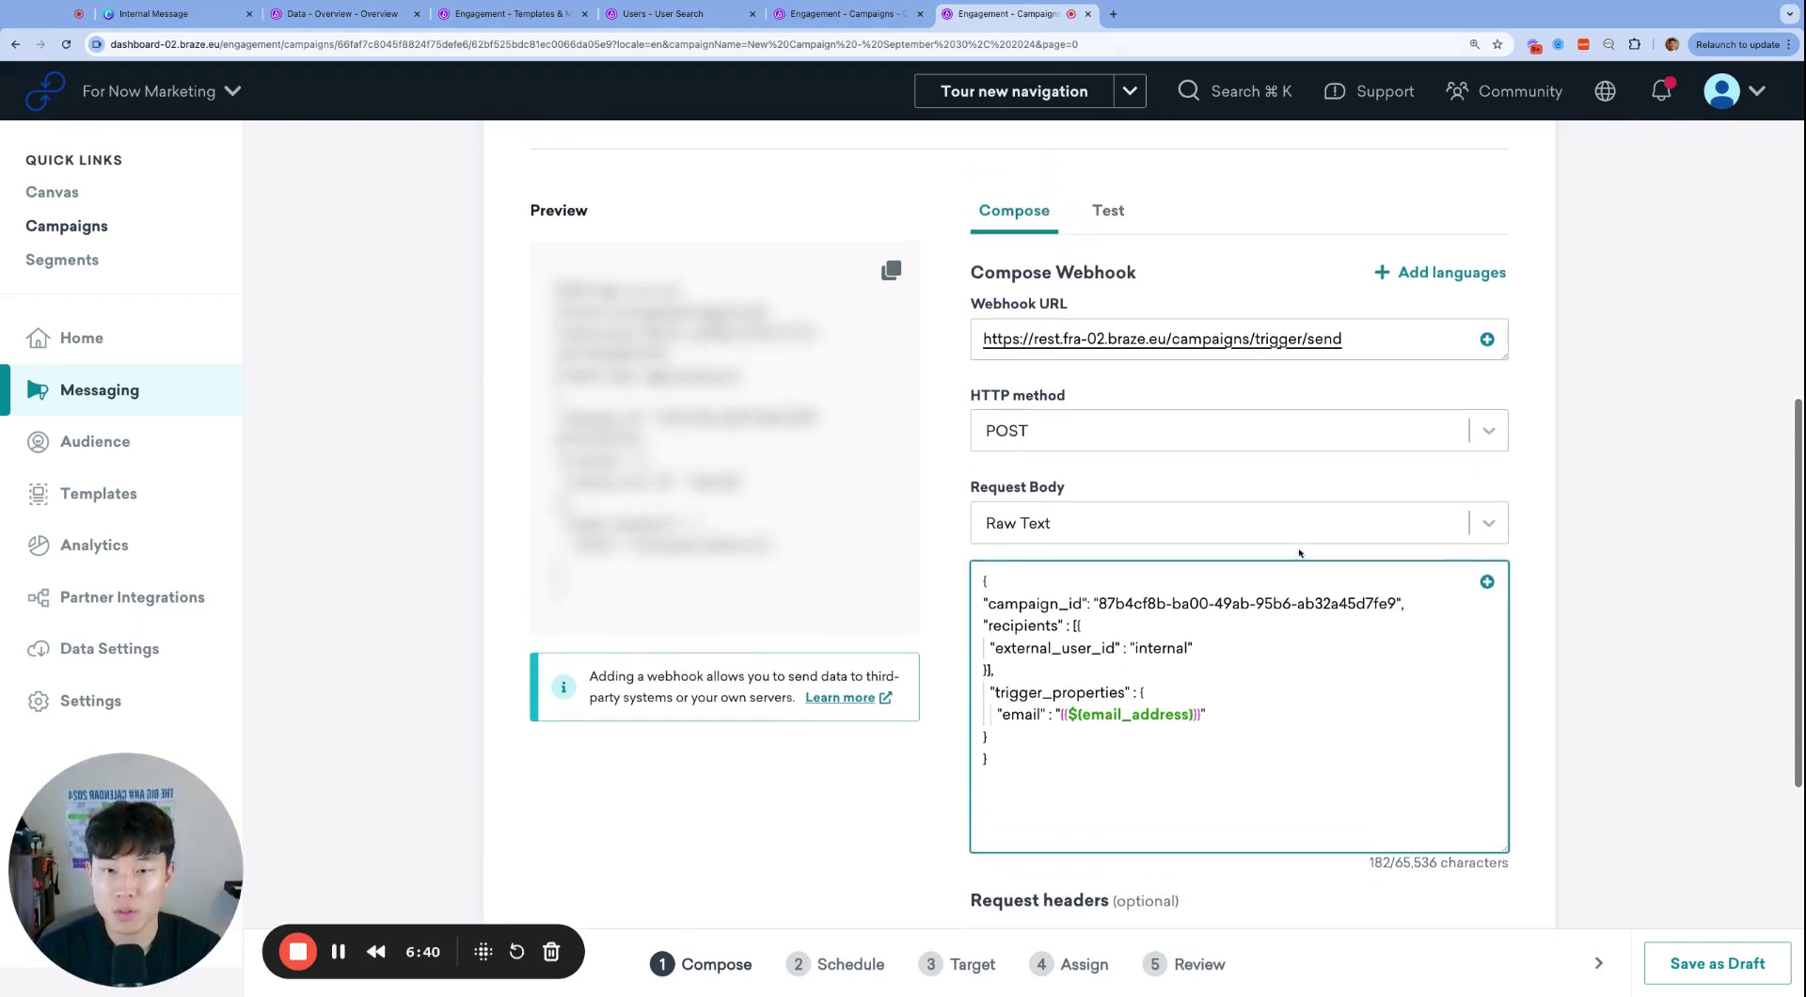
{"action": "scroll", "coordinate": [1261, 471], "scroll_direction": "up", "scroll_amount": 1}
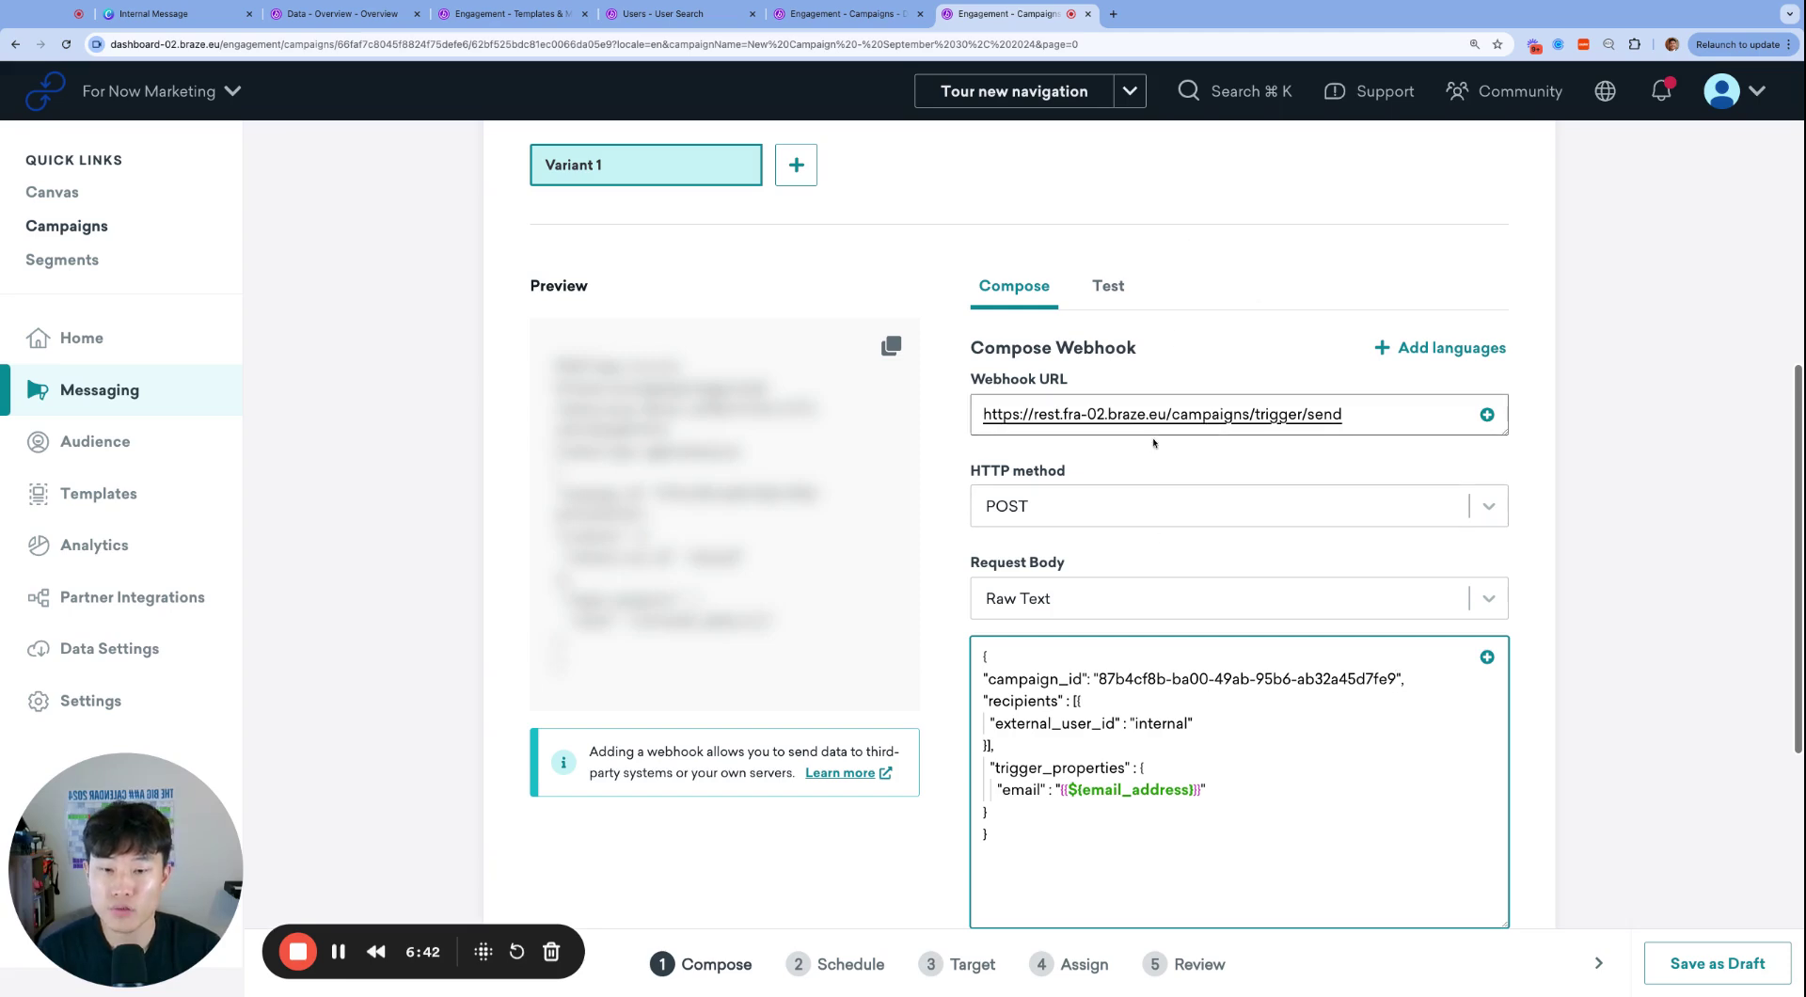
{"action": "scroll", "coordinate": [1154, 443], "scroll_direction": "down", "scroll_amount": 2}
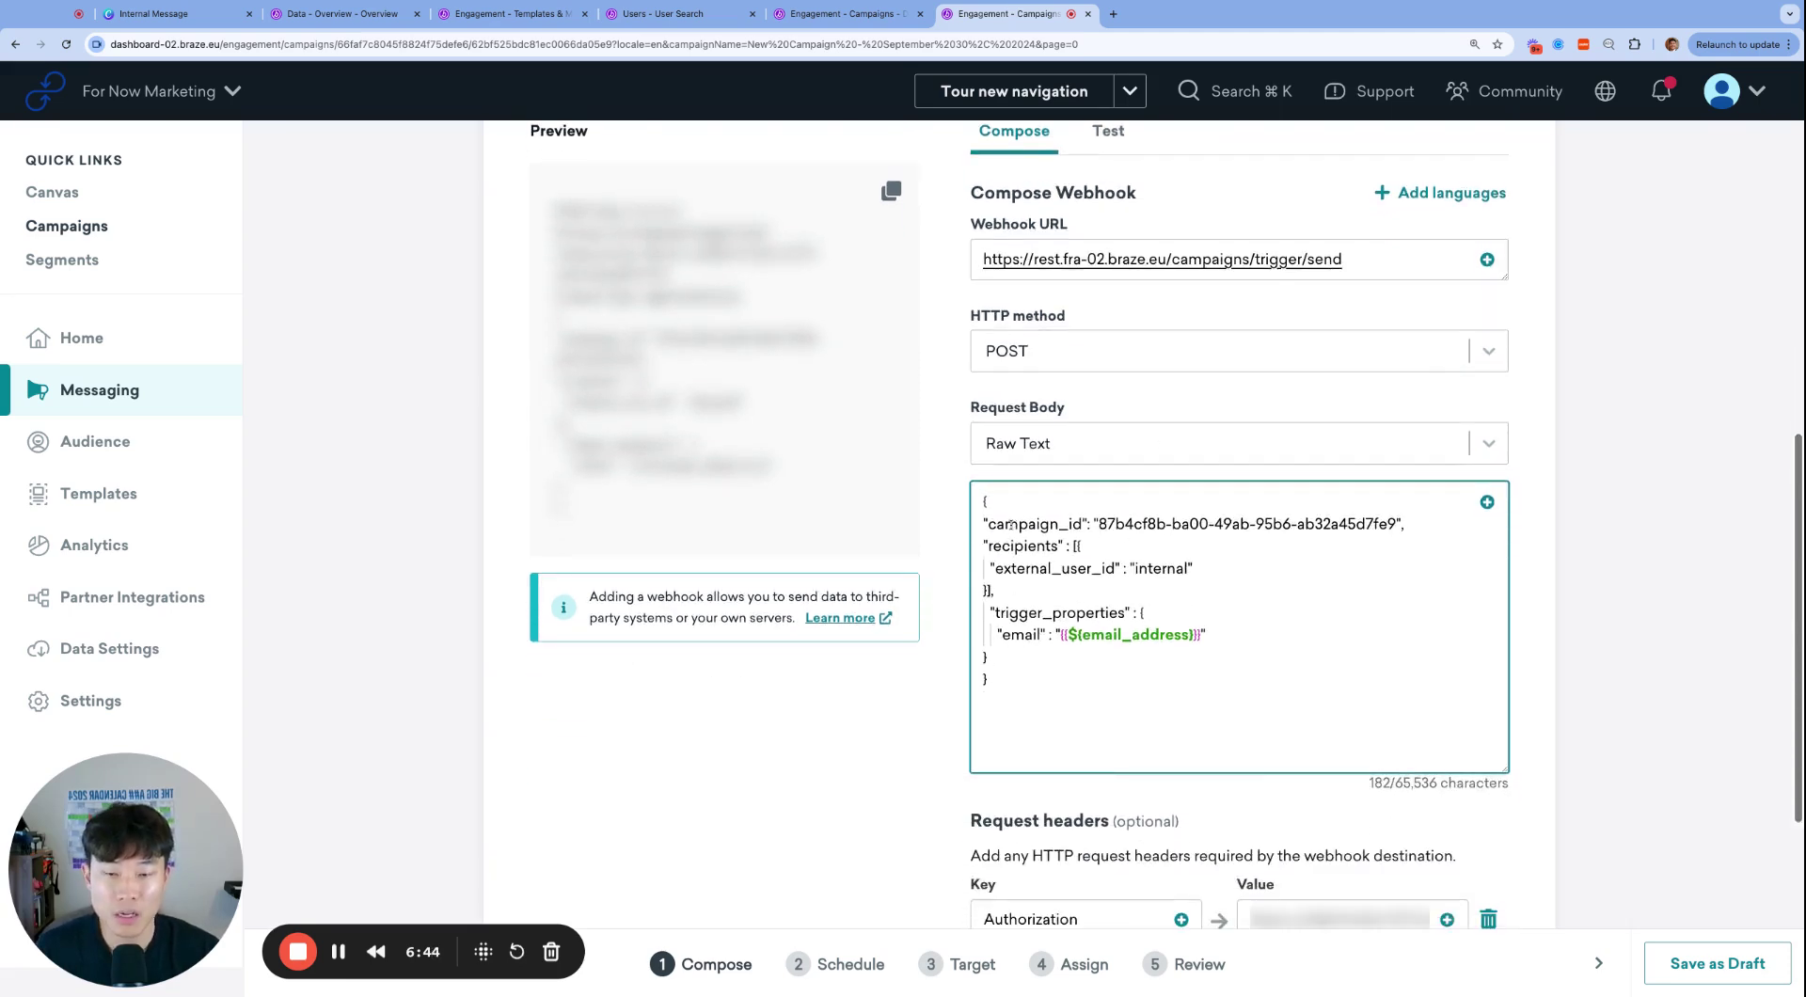
{"action": "scroll", "coordinate": [1279, 579], "scroll_direction": "down", "scroll_amount": 1}
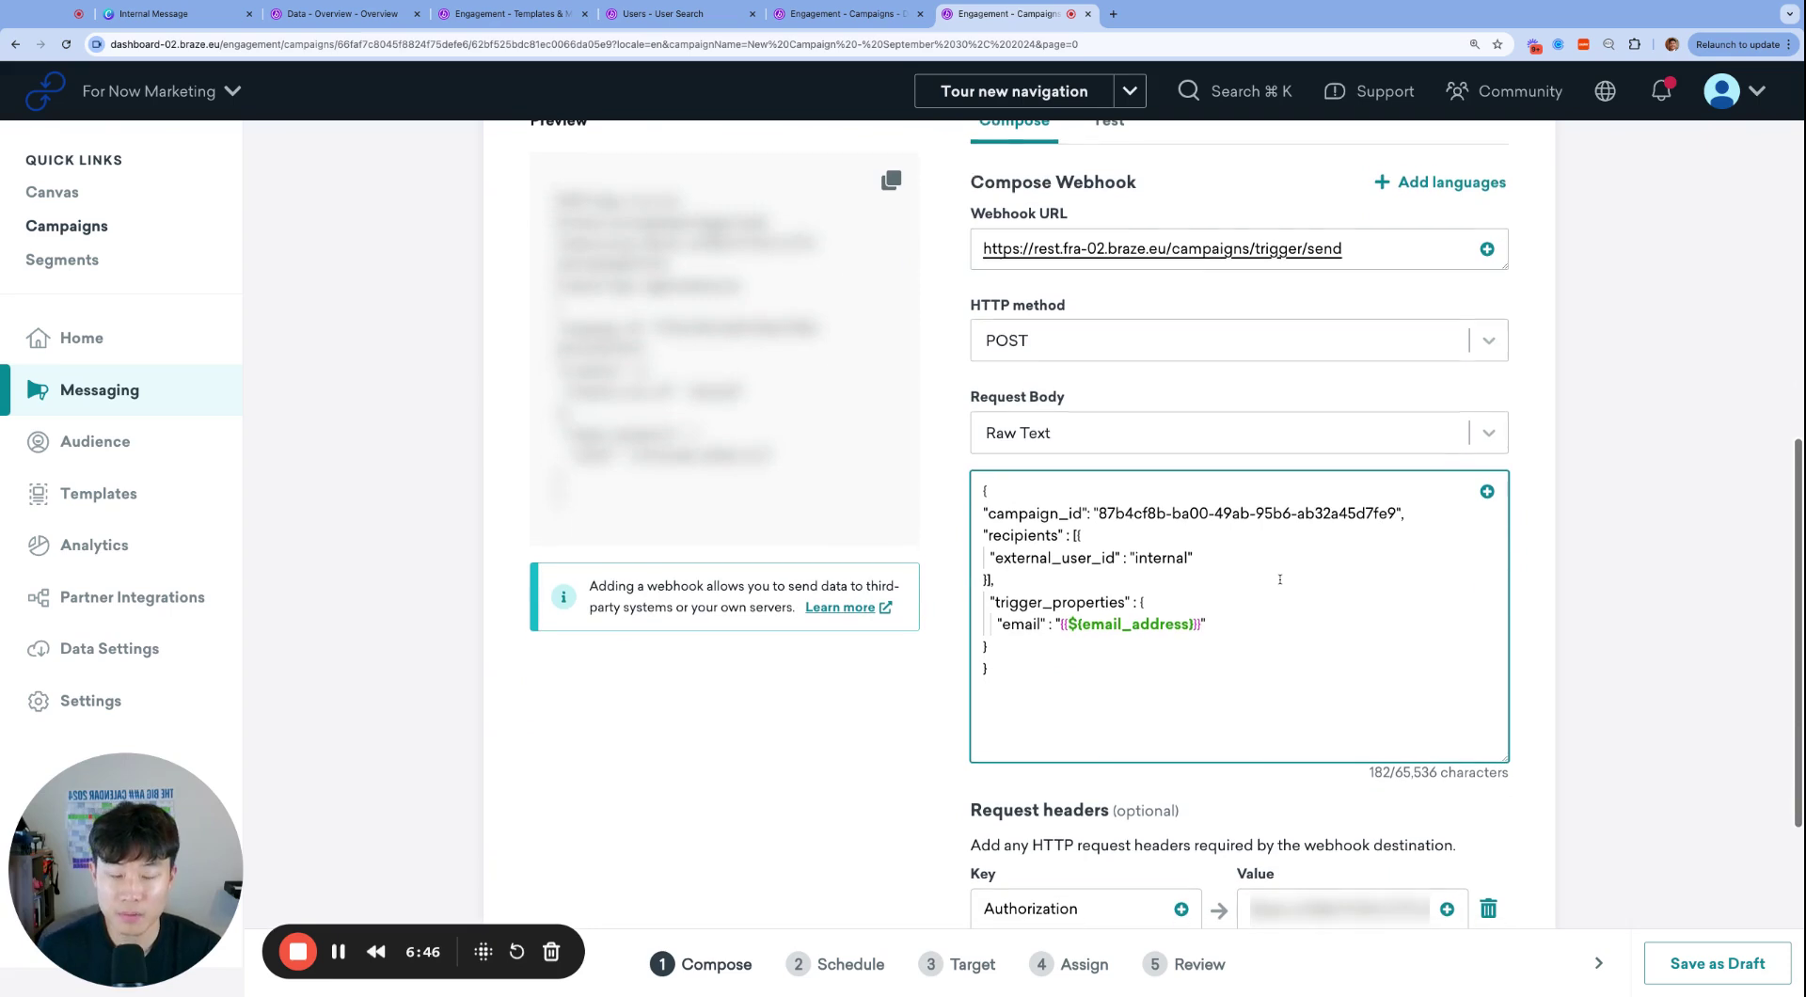
{"action": "double_click", "coordinate": [1026, 536]}
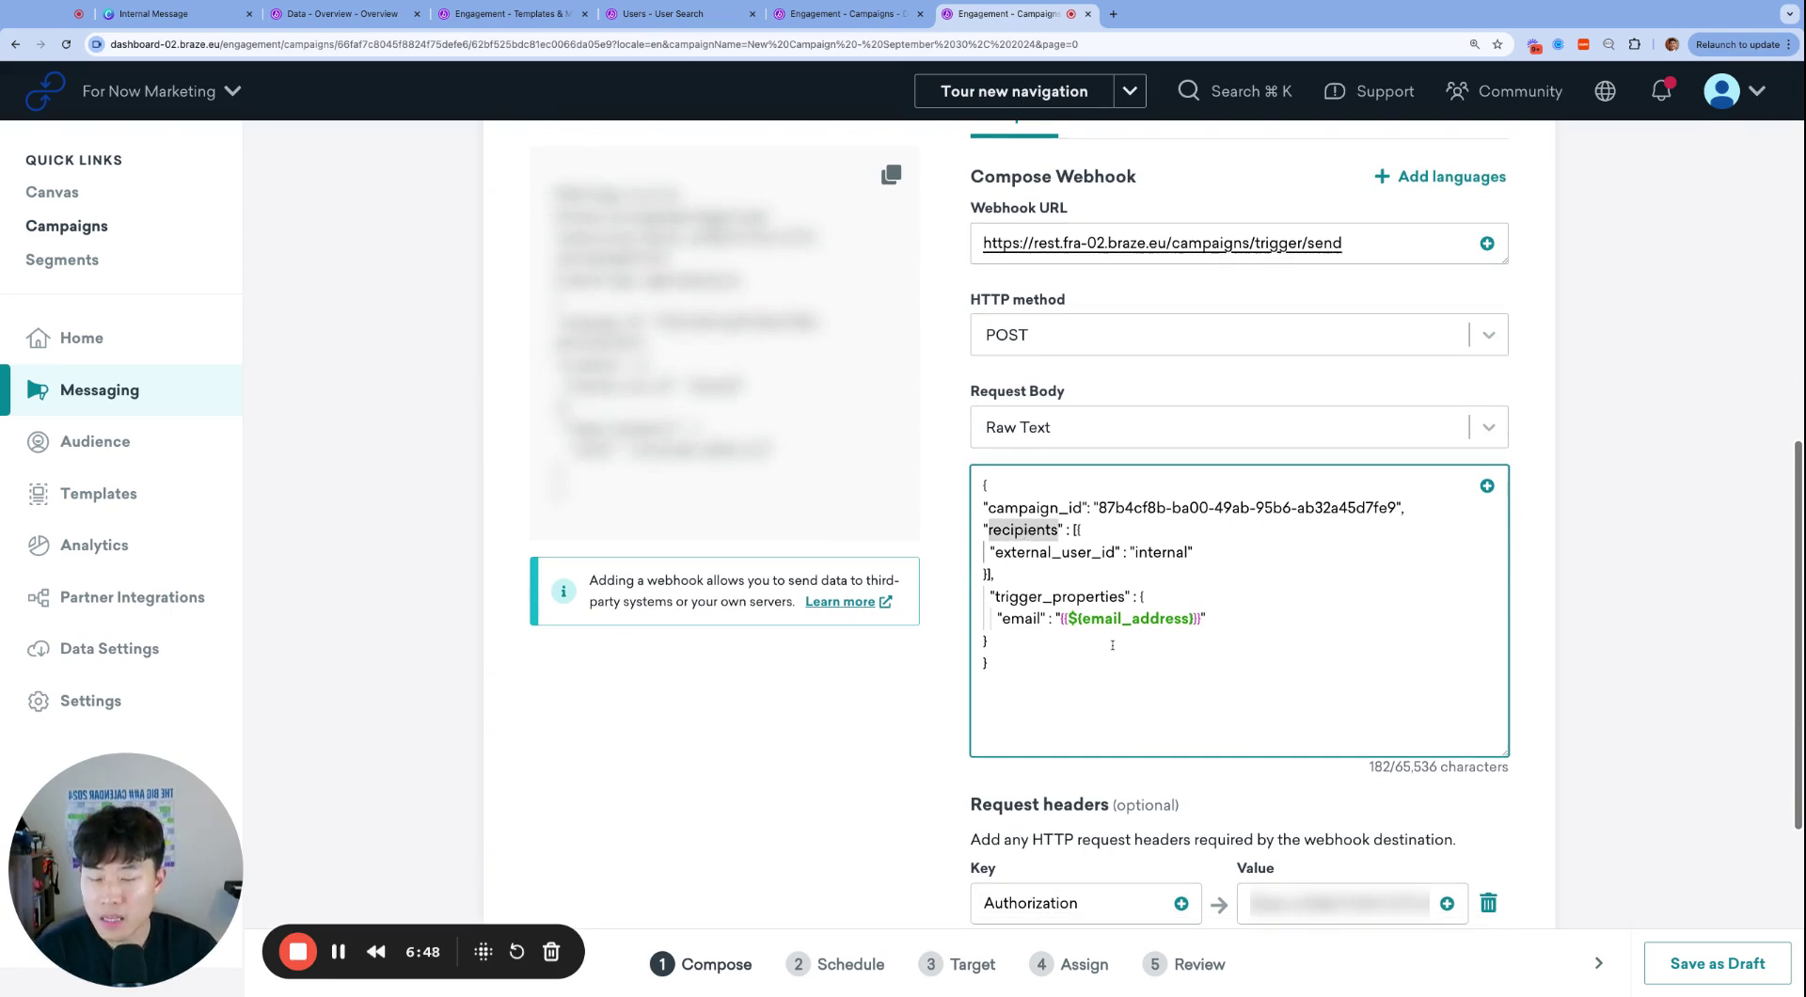
{"action": "left_click_drag", "start_coordinate": [984, 530], "coordinate": [994, 574]}
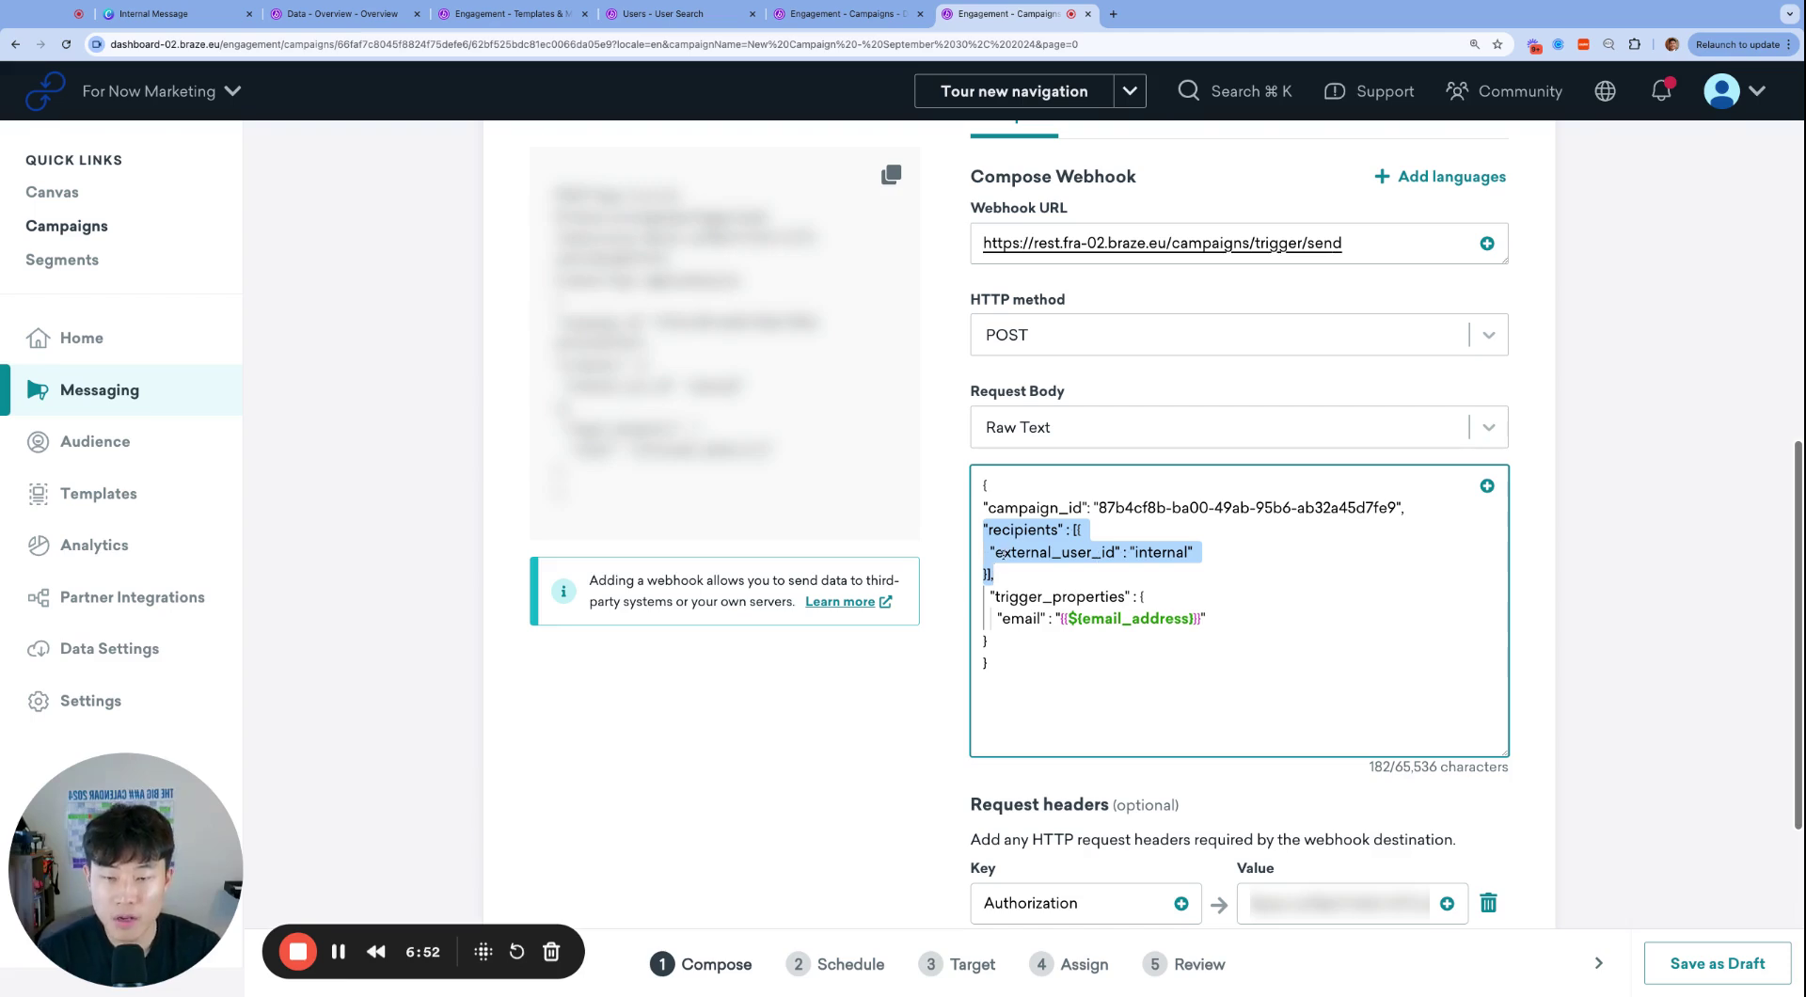
{"action": "left_click", "coordinate": [1068, 555]}
{"action": "double_click", "coordinate": [1145, 554]}
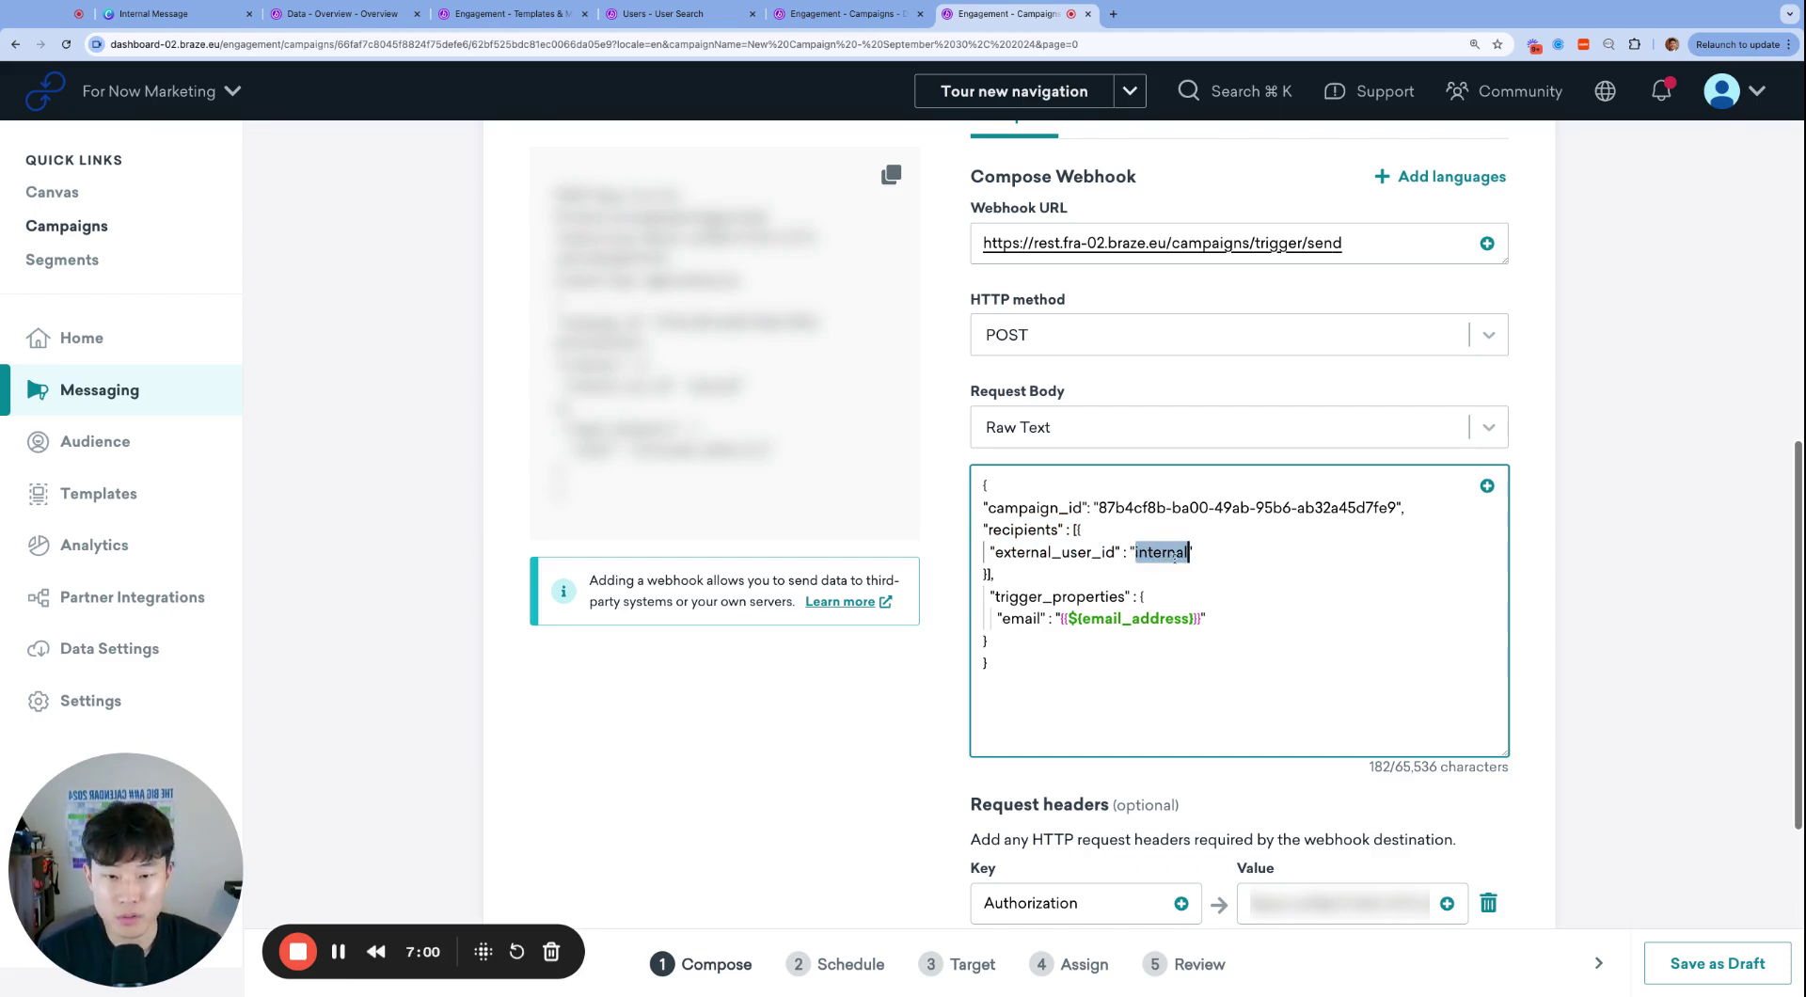
- Check the User ID on the internal user profile against the webhook's external_user_id, and return to the request body
{"action": "left_click", "coordinate": [663, 13]}
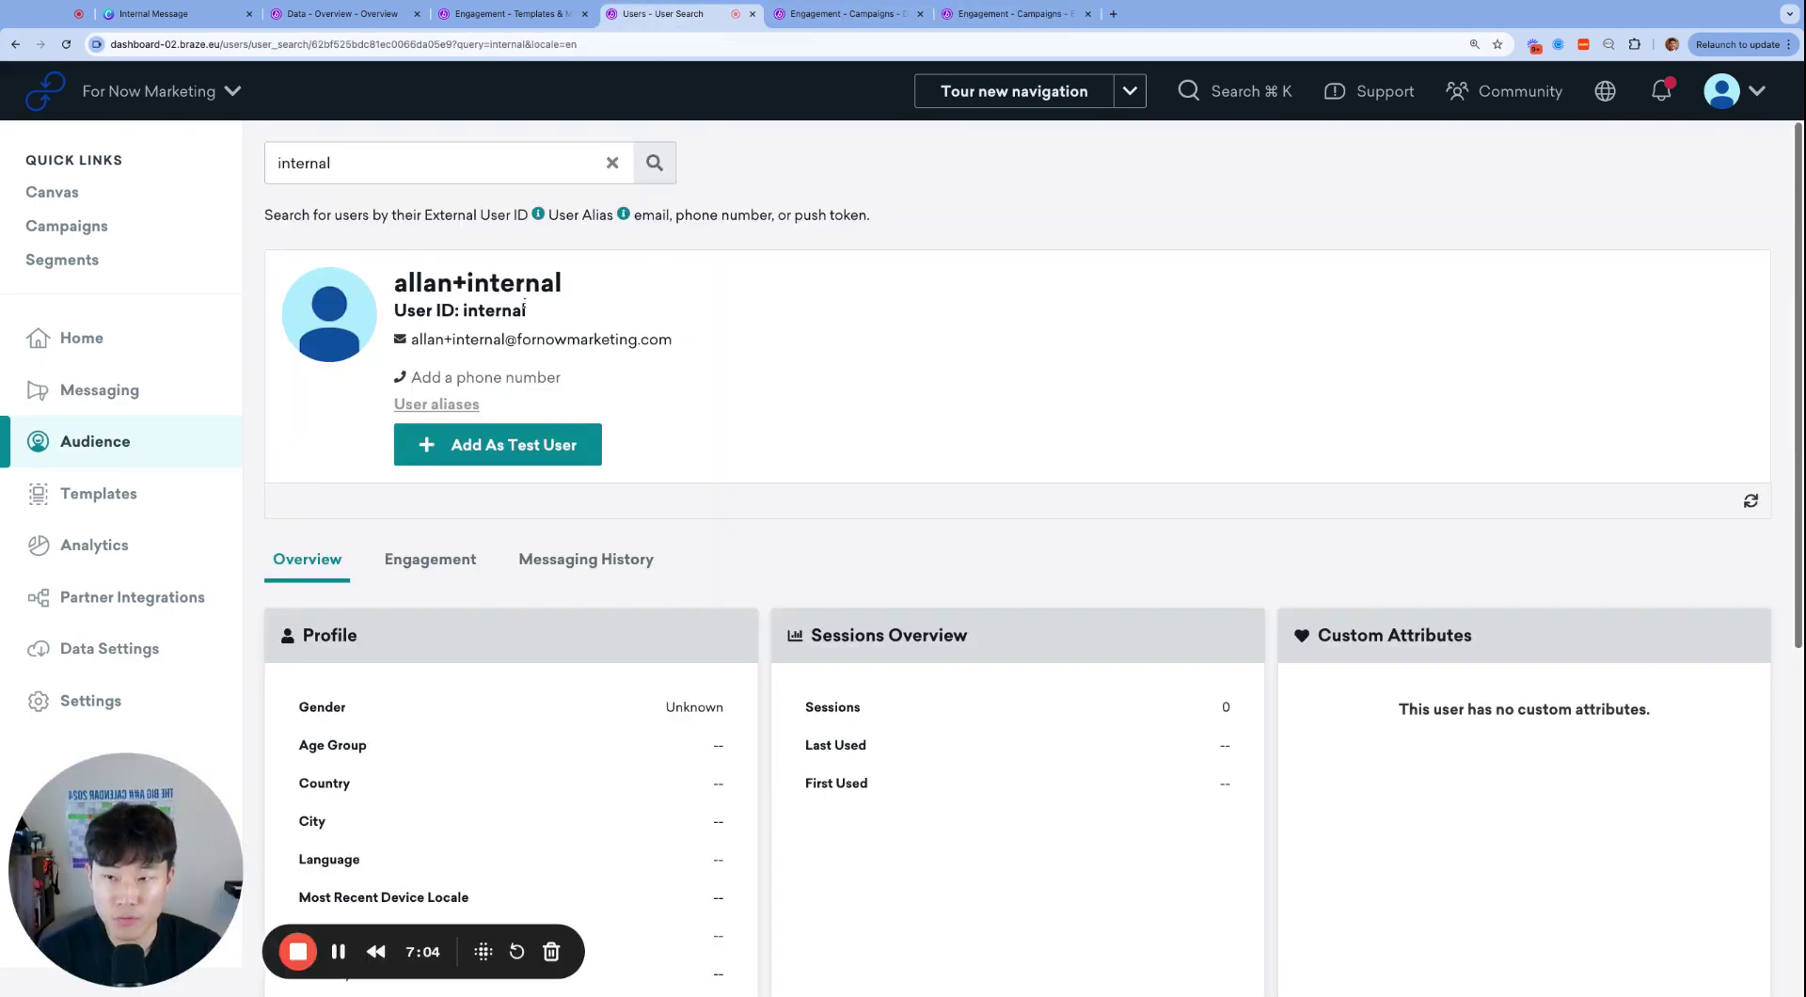
{"action": "left_click_drag", "start_coordinate": [542, 313], "coordinate": [462, 311]}
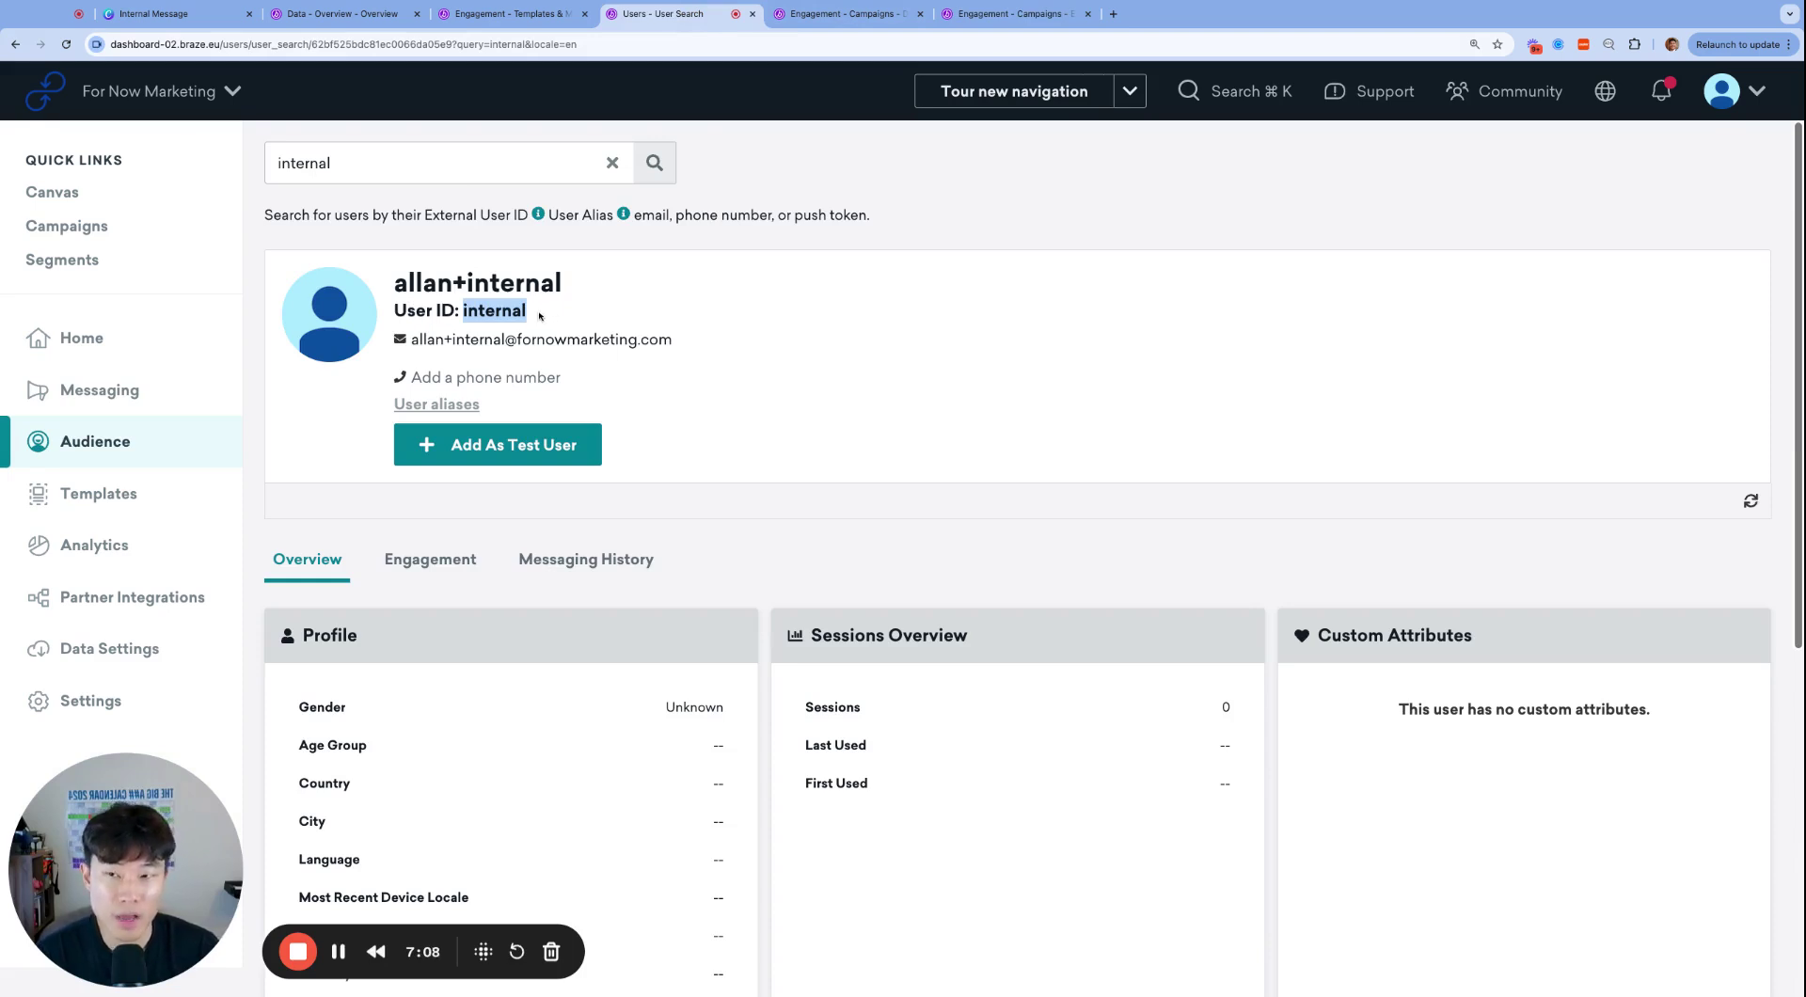
{"action": "left_click", "coordinate": [522, 311]}
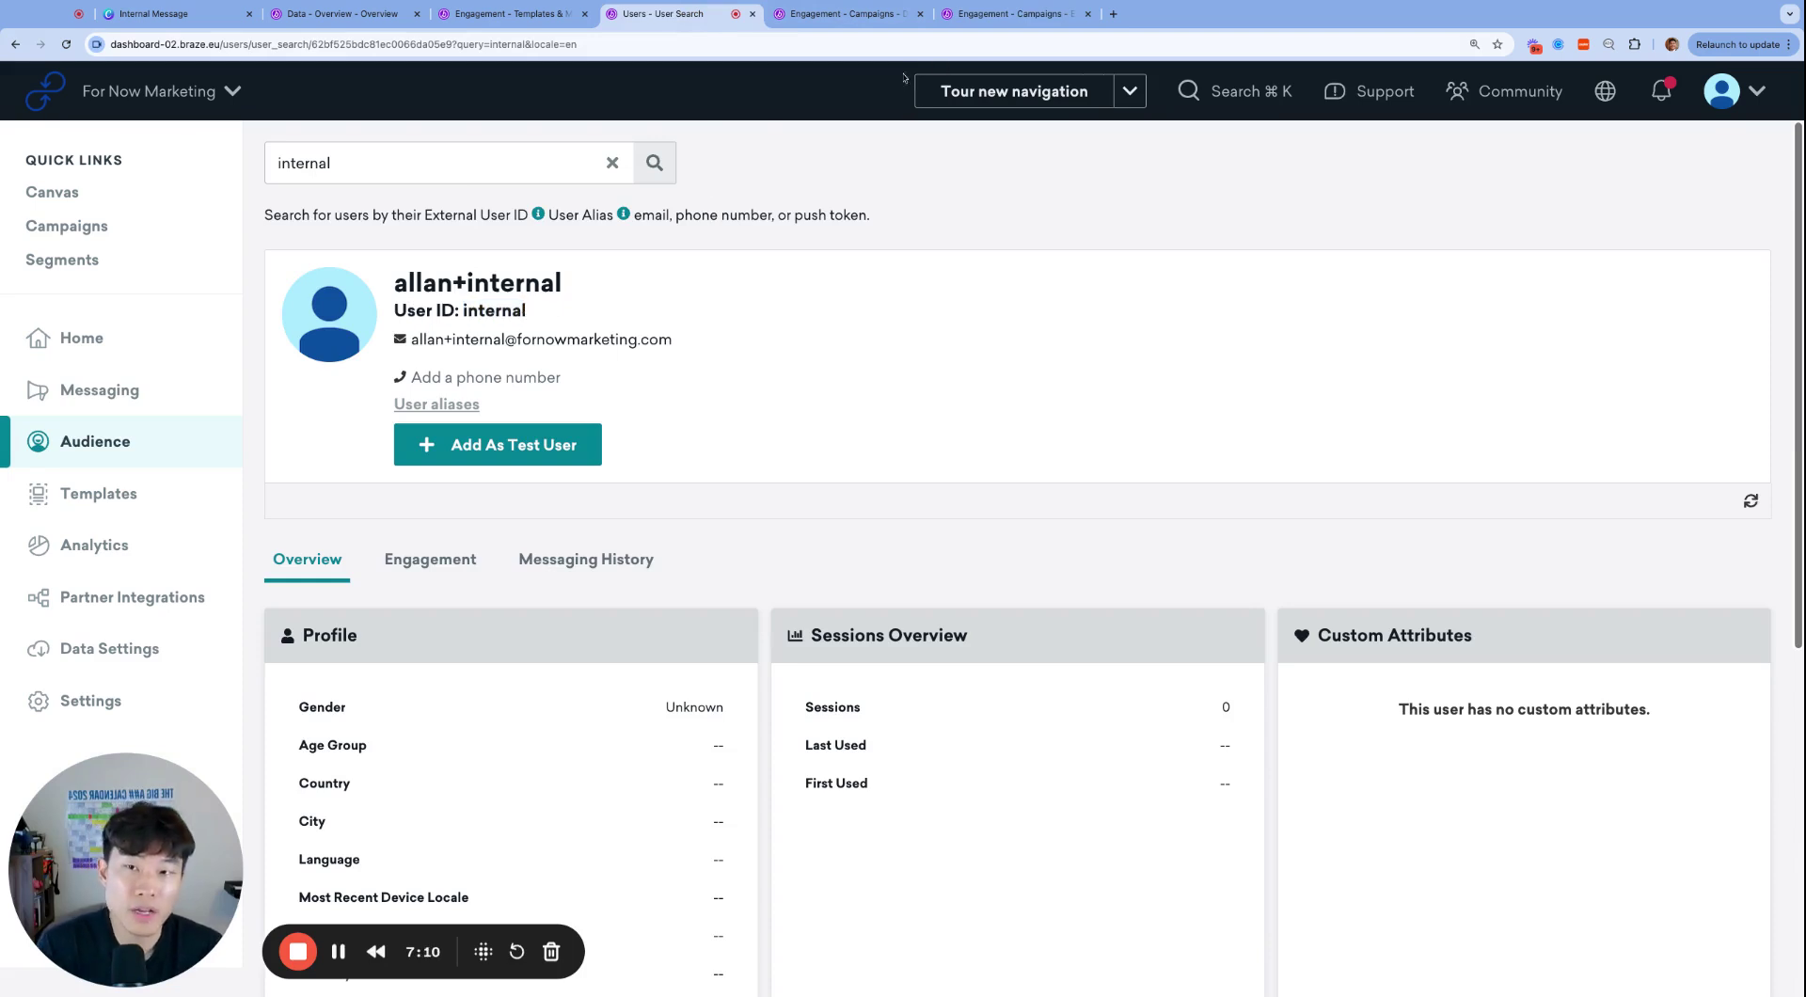
{"action": "double_click", "coordinate": [505, 311]}
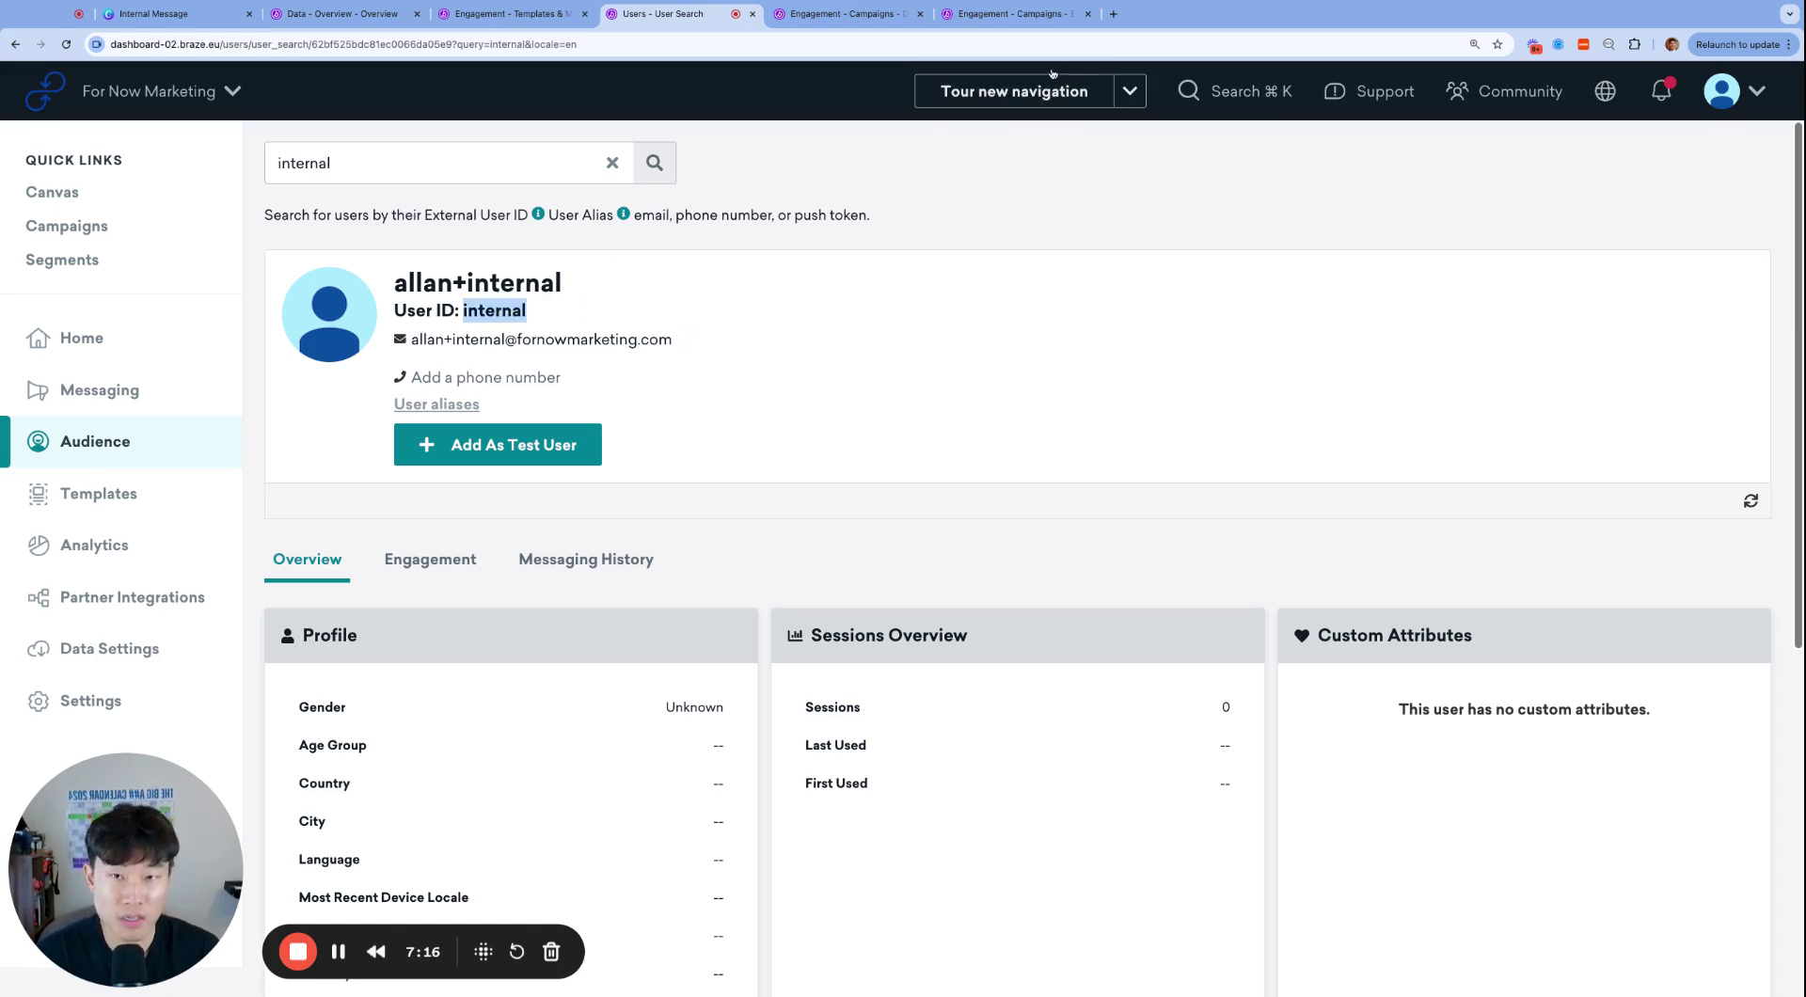
{"action": "left_click", "coordinate": [1006, 13]}
{"action": "left_click", "coordinate": [1145, 570]}
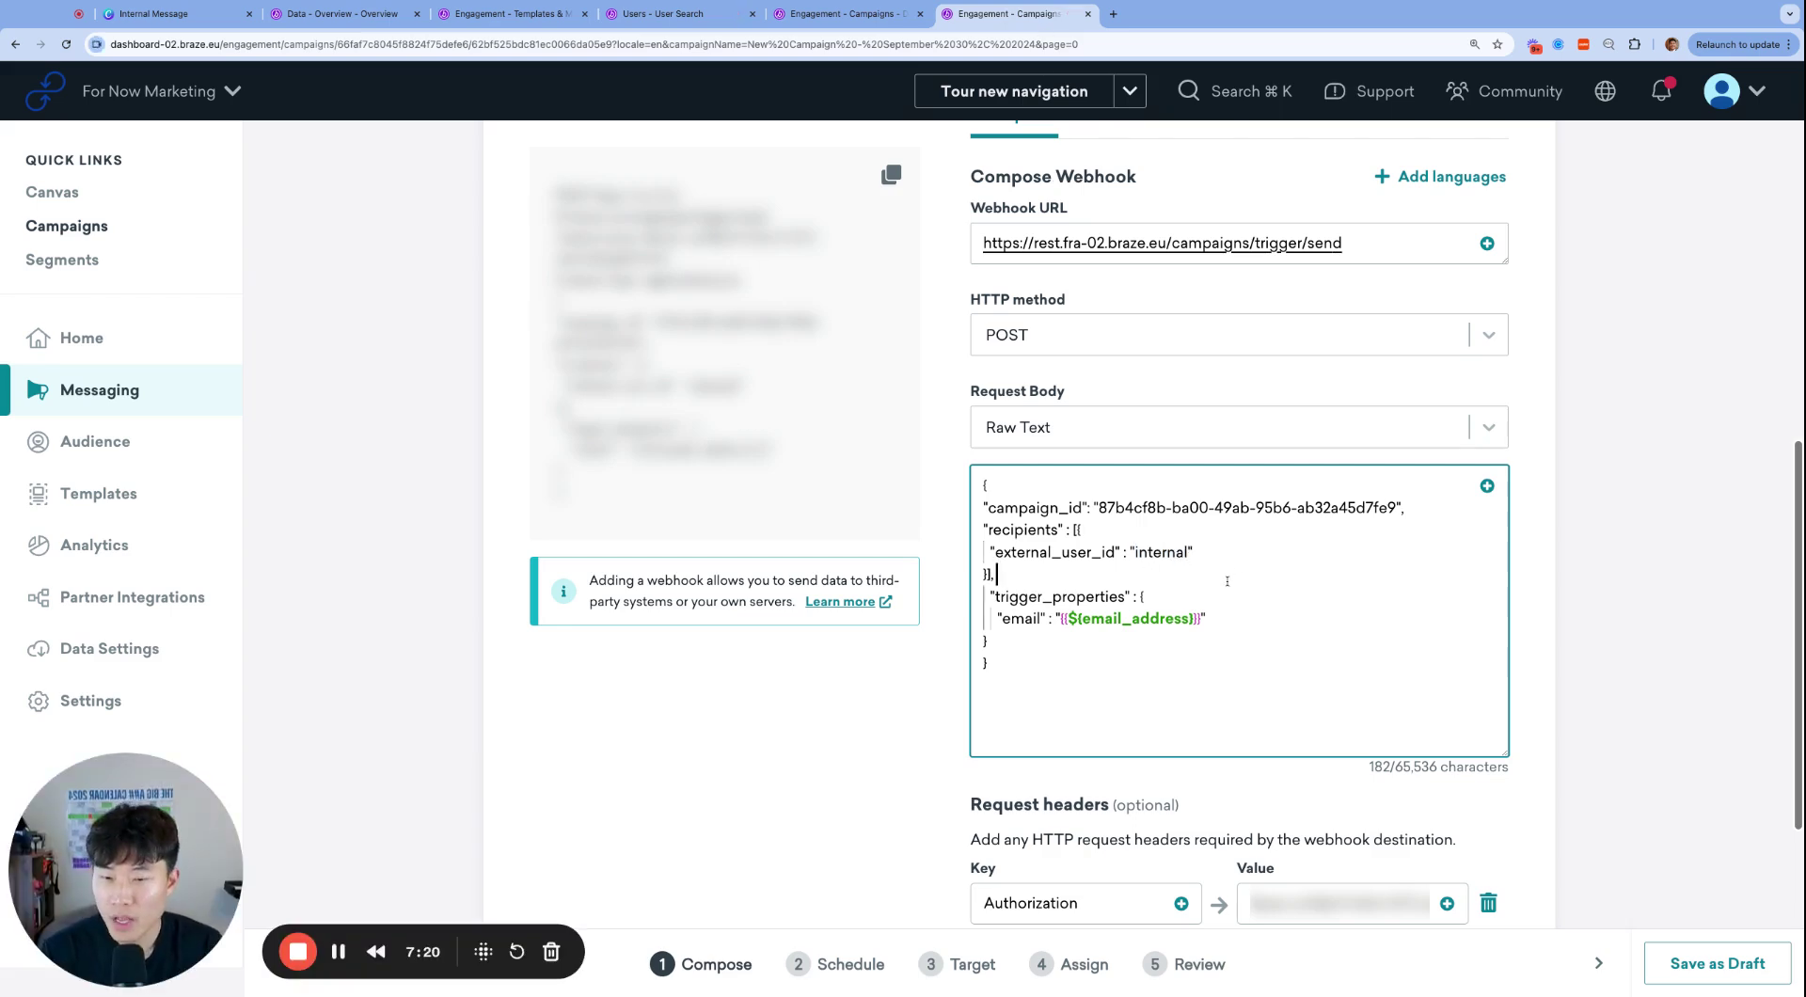
- Examine the trigger_properties block in the request body and look over the rest of the webhook composer
{"action": "left_click", "coordinate": [992, 597]}
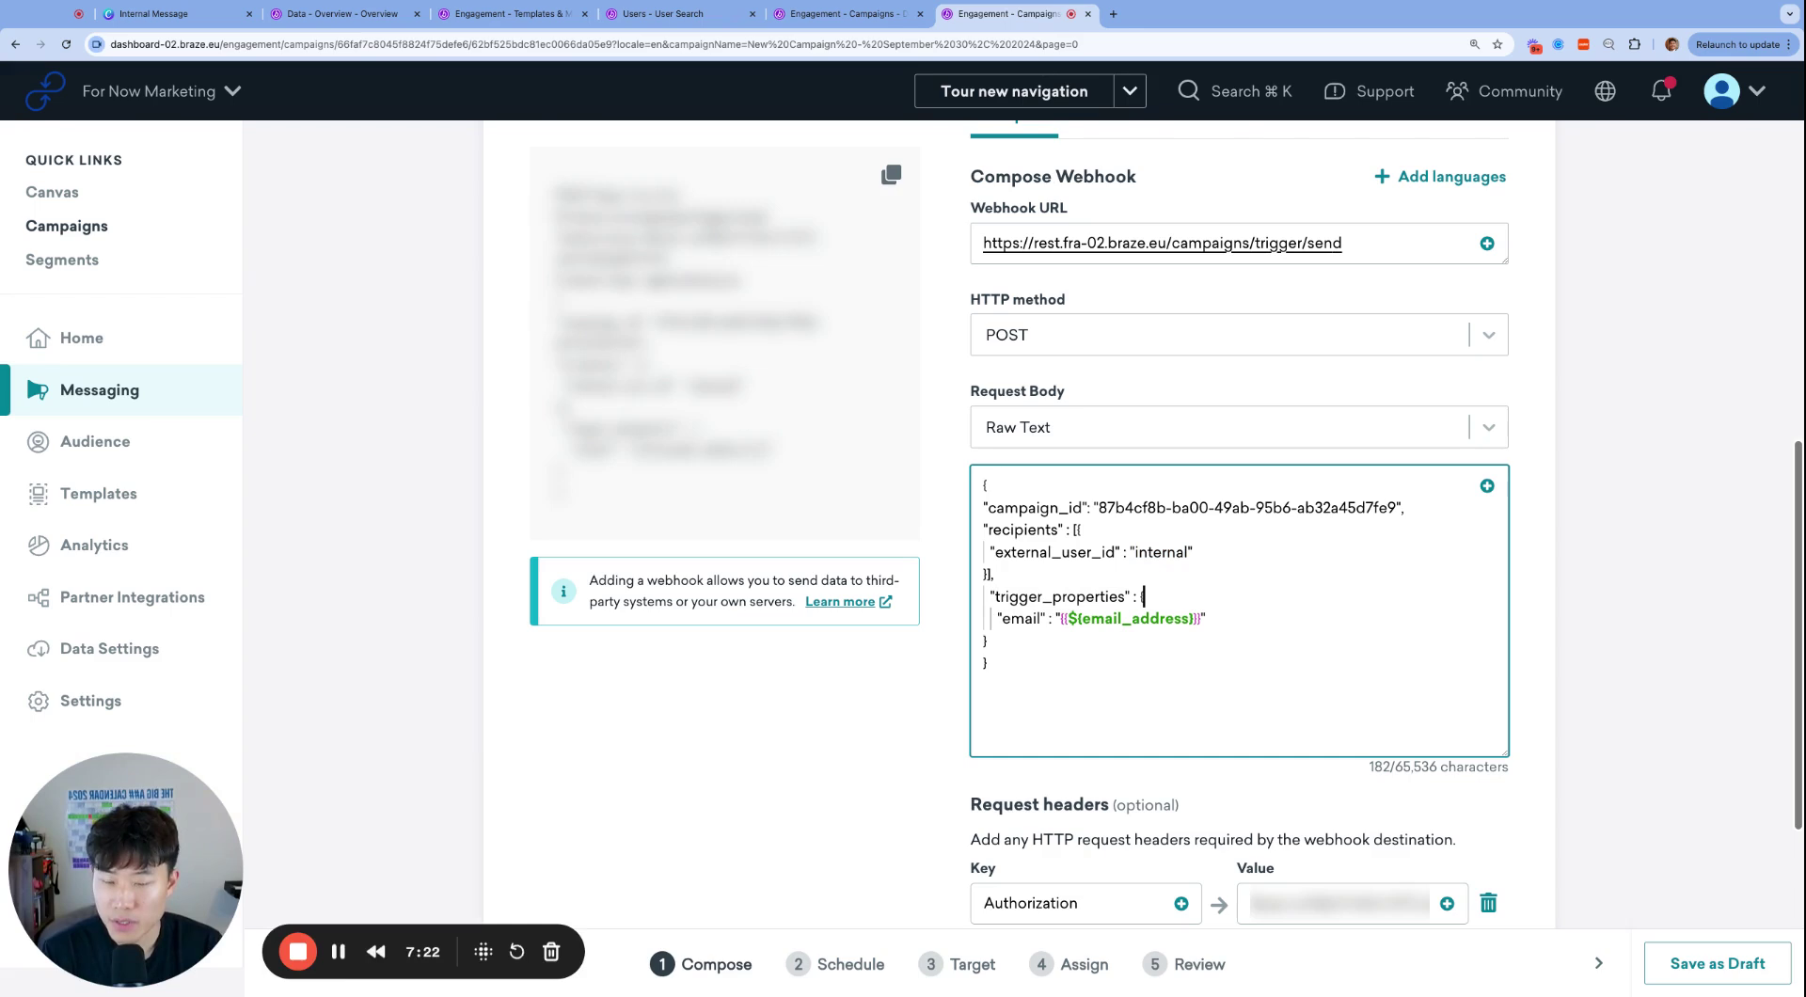
{"action": "left_click", "coordinate": [996, 618]}
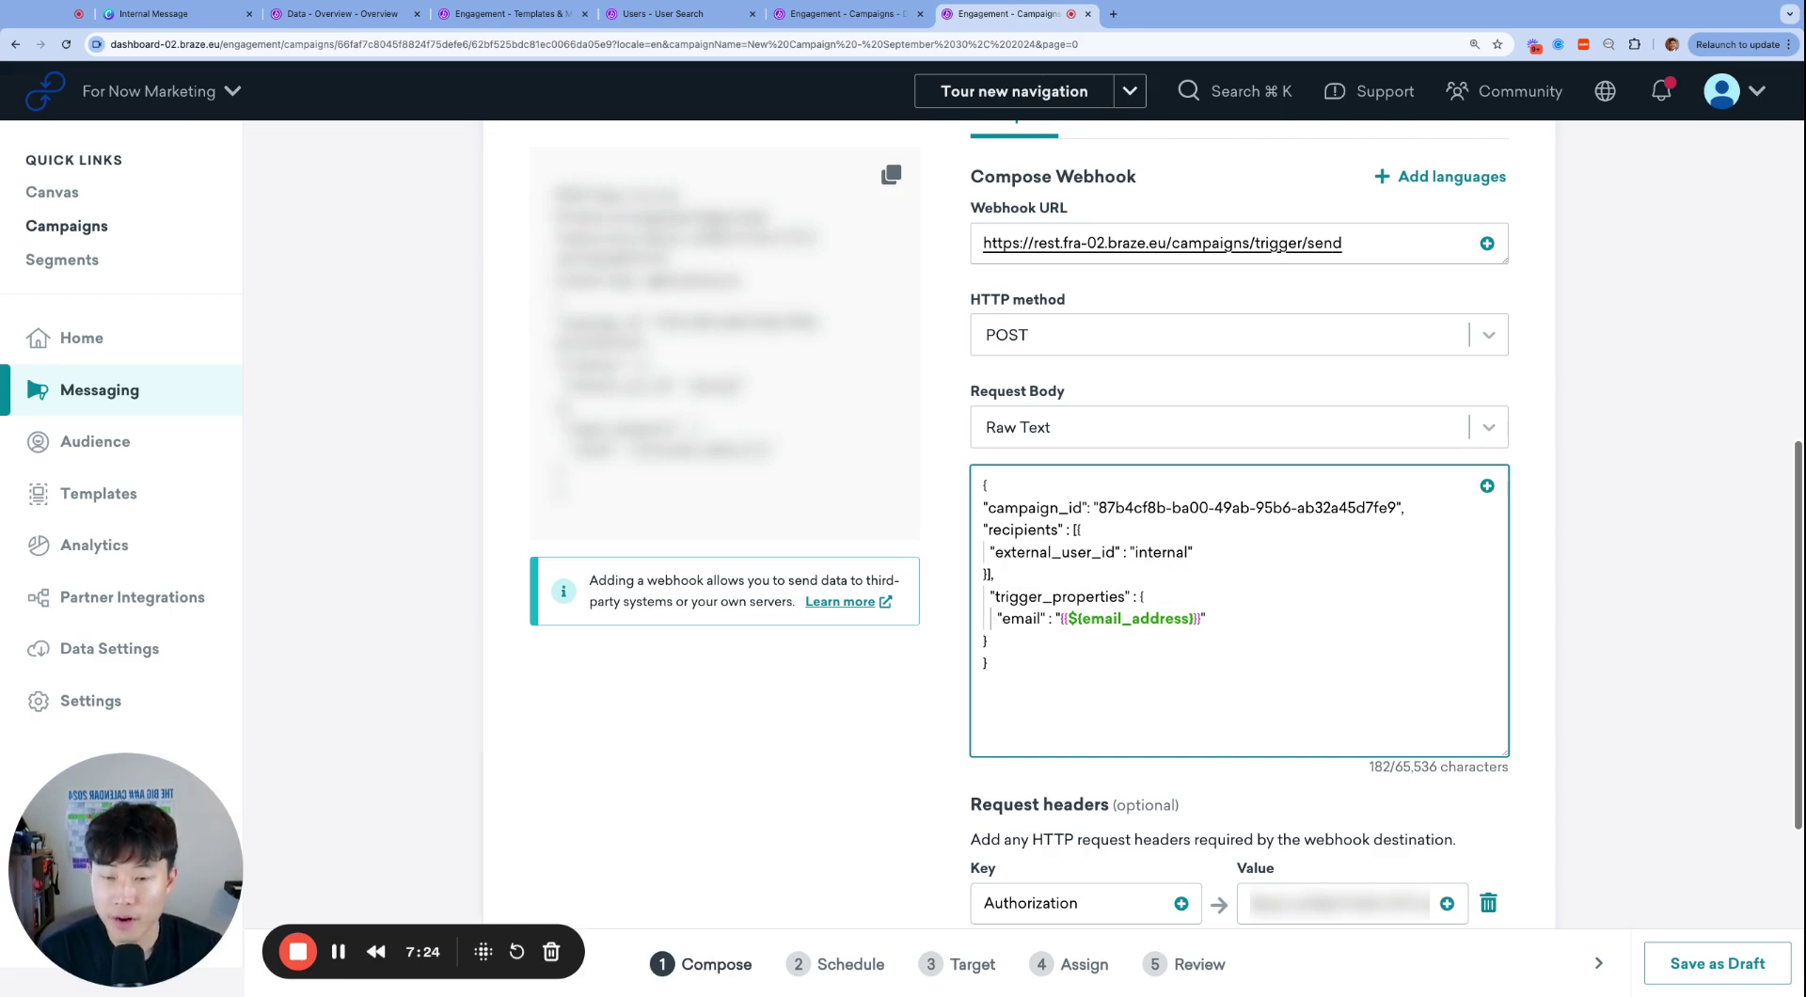
{"action": "scroll", "coordinate": [1199, 423], "scroll_direction": "up", "scroll_amount": 3}
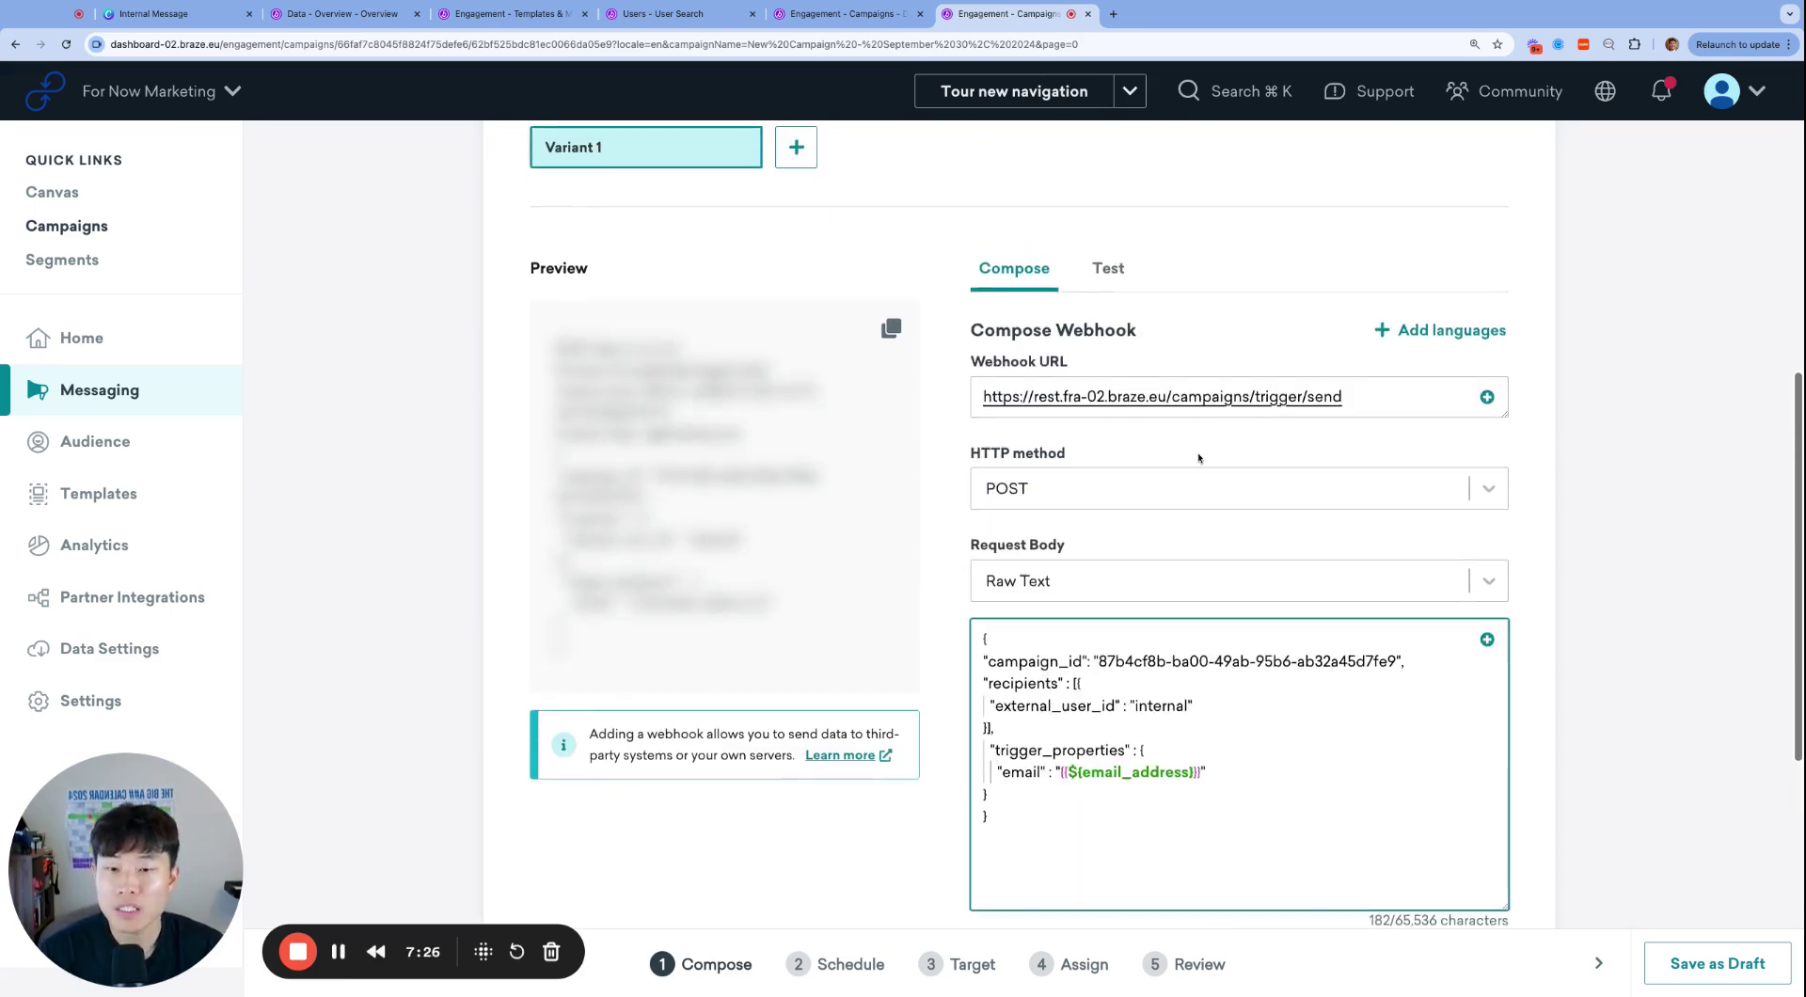
{"action": "scroll", "coordinate": [1195, 457], "scroll_direction": "up", "scroll_amount": 2}
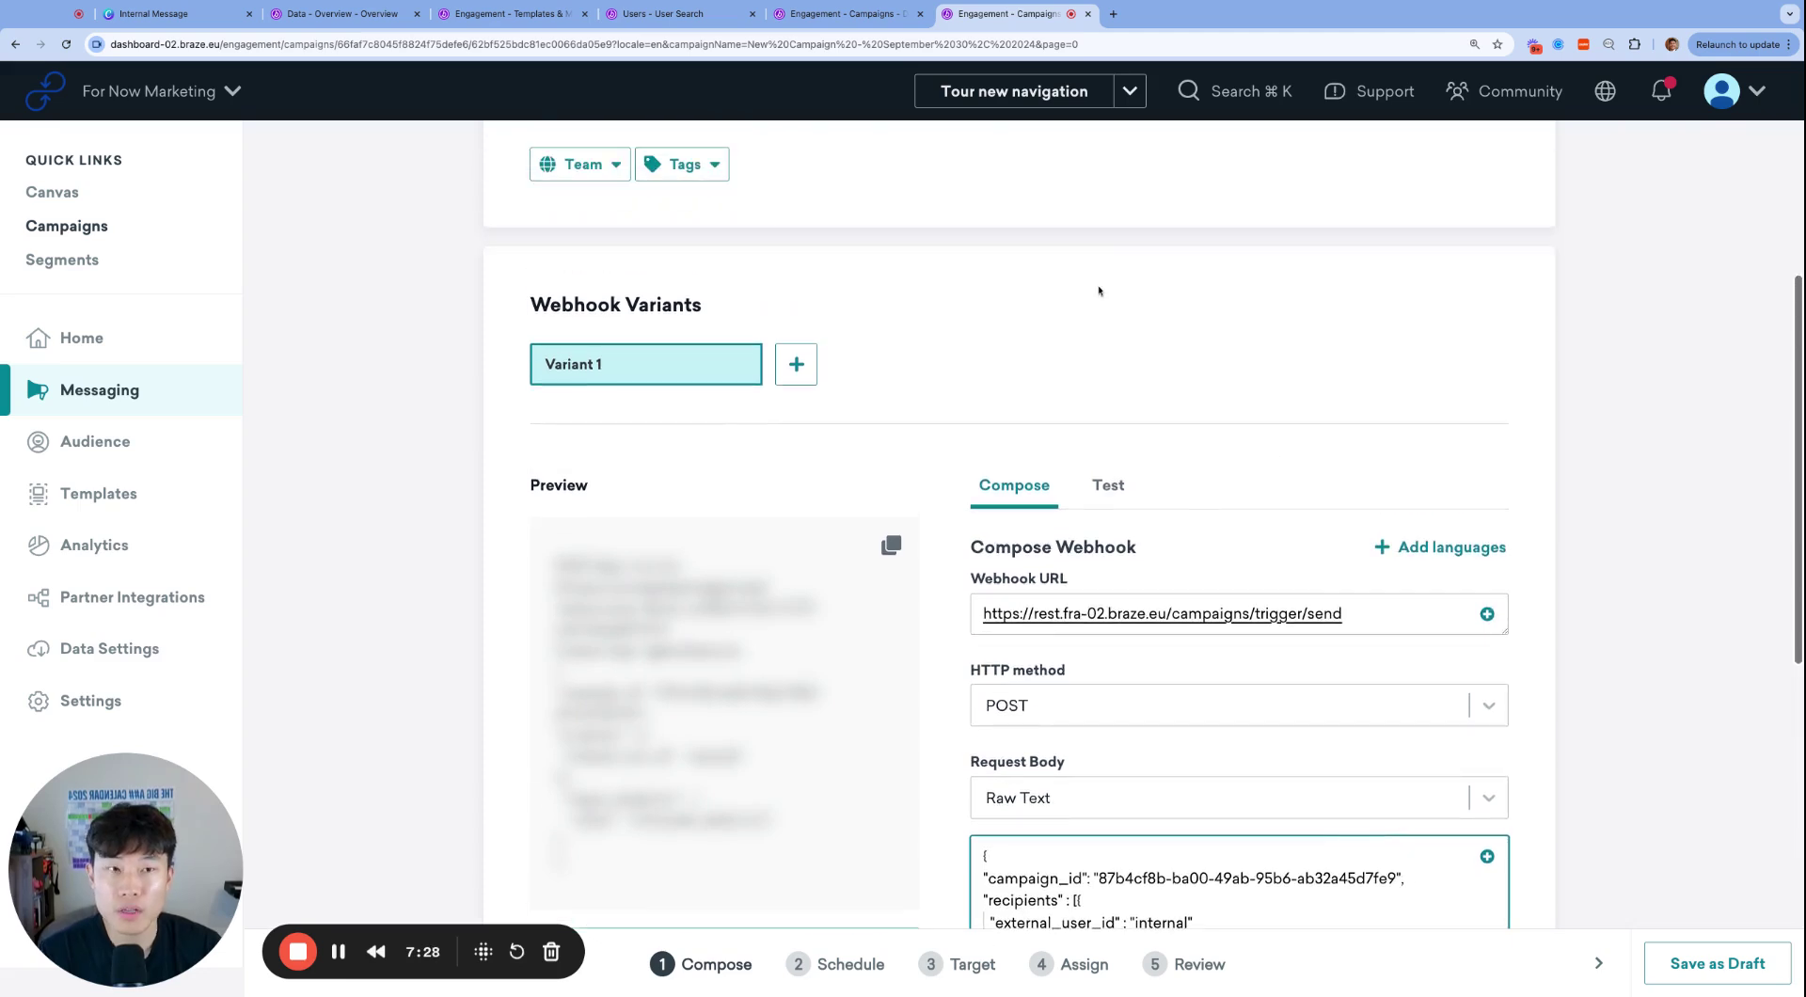
{"action": "scroll", "coordinate": [1141, 518], "scroll_direction": "down", "scroll_amount": 2}
{"action": "scroll", "coordinate": [1142, 519], "scroll_direction": "down", "scroll_amount": 3}
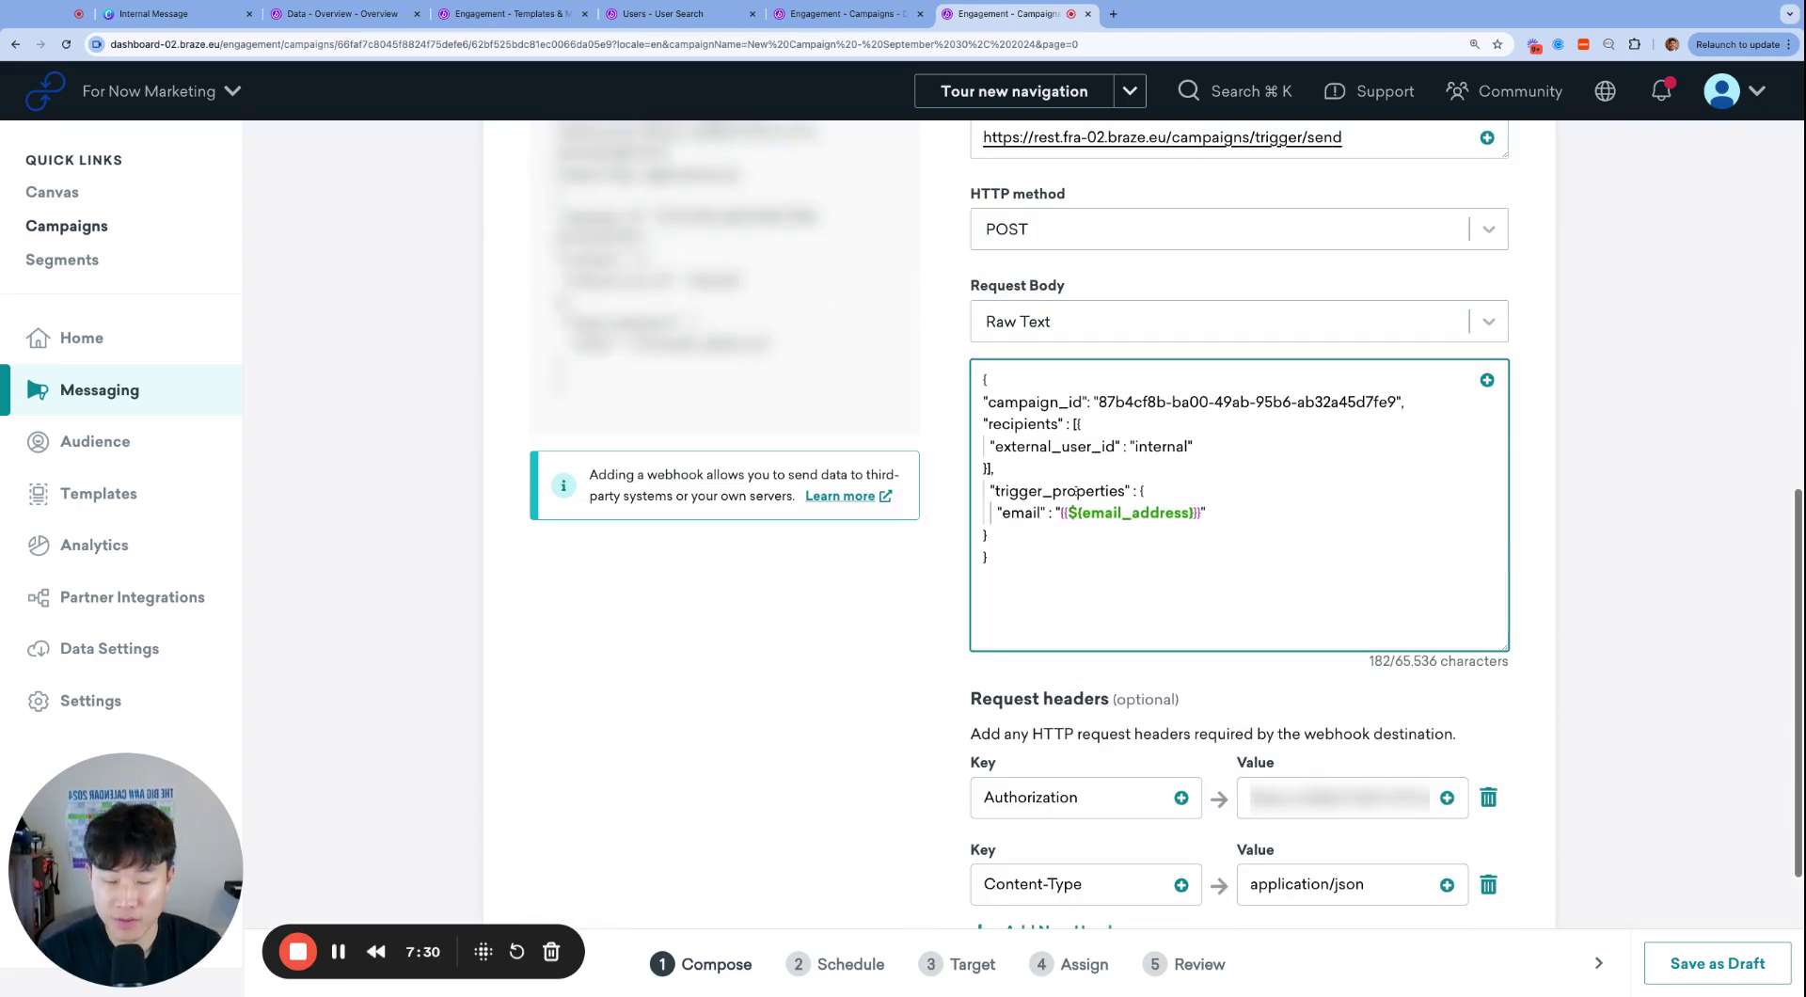
- Examine the "email" key and its {{${email_address}}} Liquid value in the request body's trigger_properties block
{"action": "key", "text": "End"}
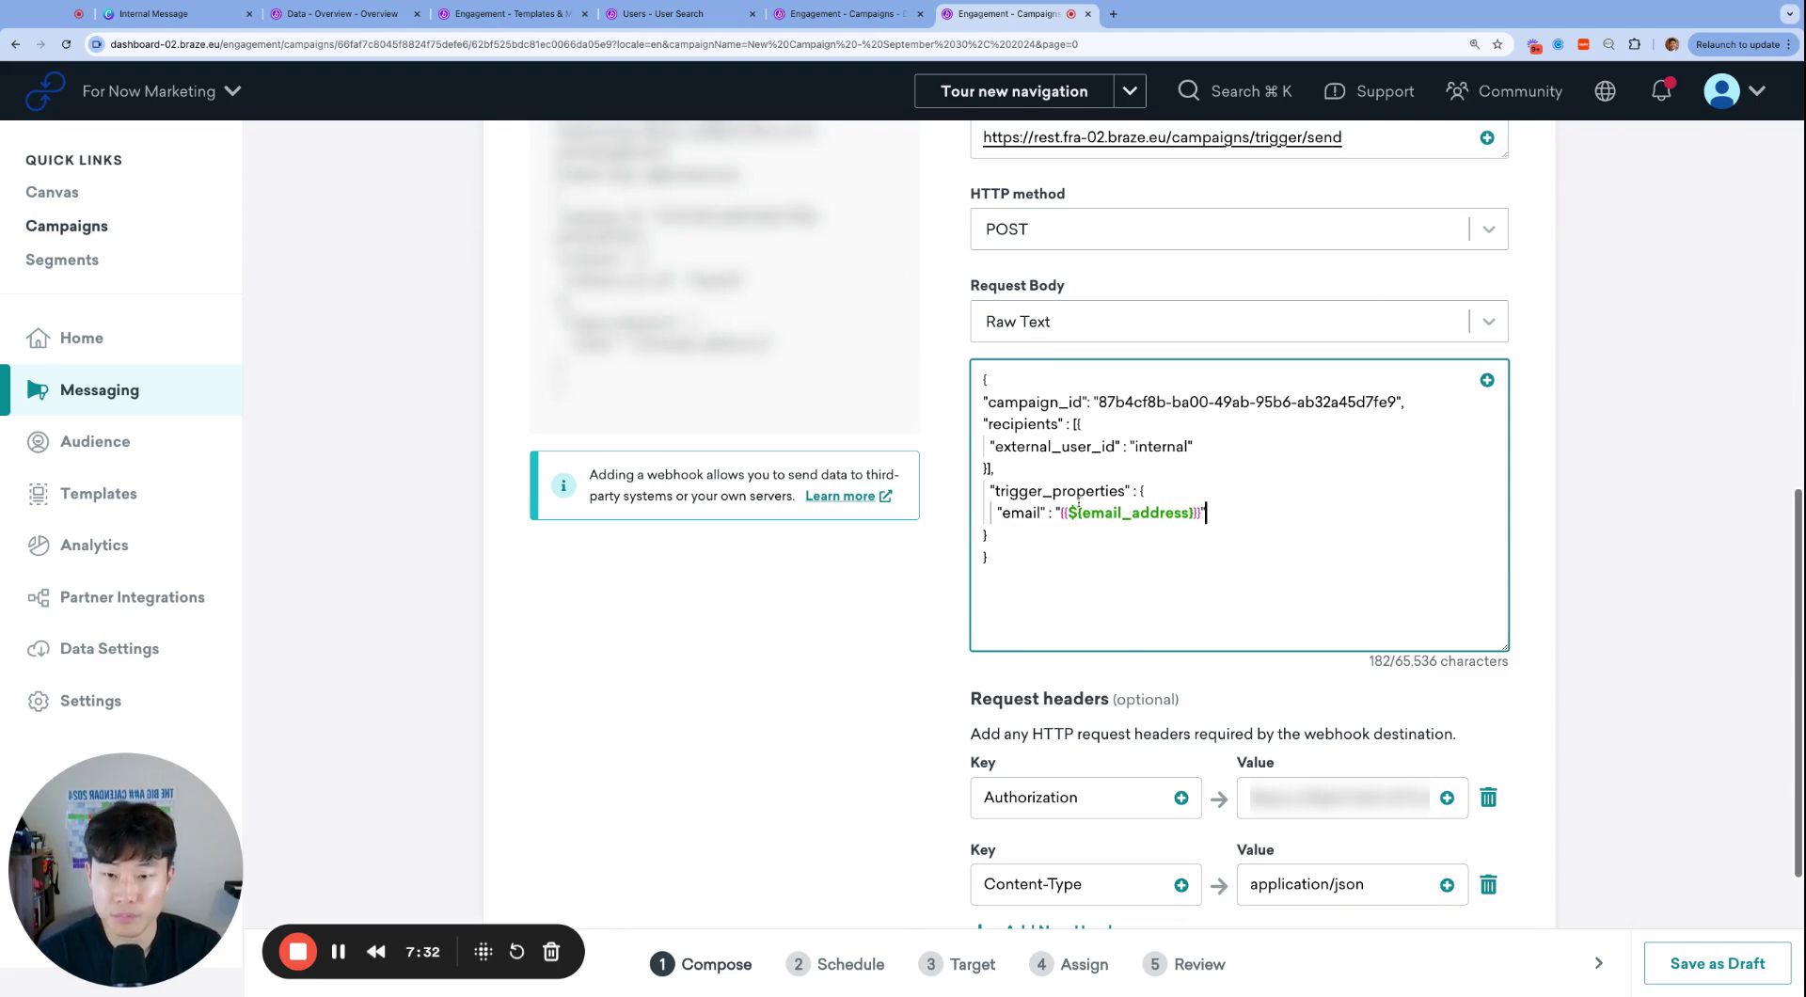
{"action": "double_click", "coordinate": [1021, 512]}
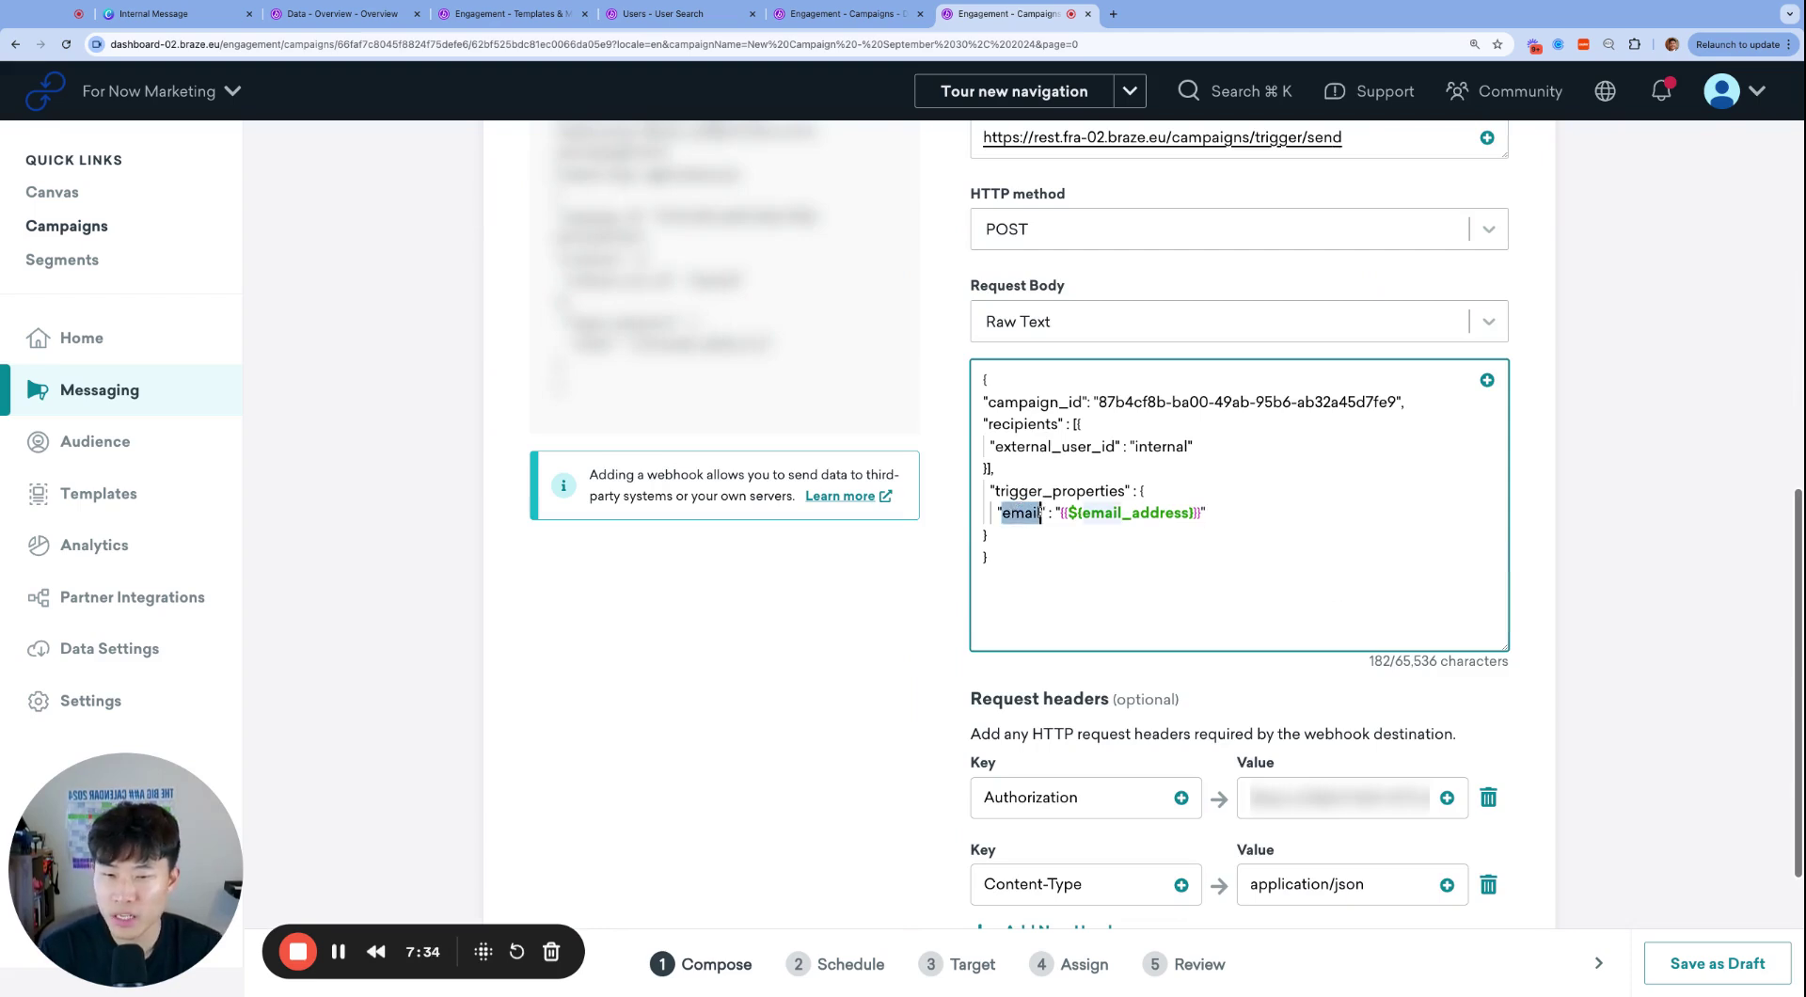
{"action": "left_click", "coordinate": [1211, 513]}
{"action": "key", "text": "Left"}
{"action": "key", "text": "shift+Left"}
{"action": "key", "text": "shift+Left"}
{"action": "key", "text": "shift+Left"}
{"action": "key", "text": "shift+Left"}
{"action": "key", "text": "shift+Left"}
{"action": "key", "text": "shift+Left"}
{"action": "key", "text": "shift+Left"}
{"action": "key", "text": "shift+Left"}
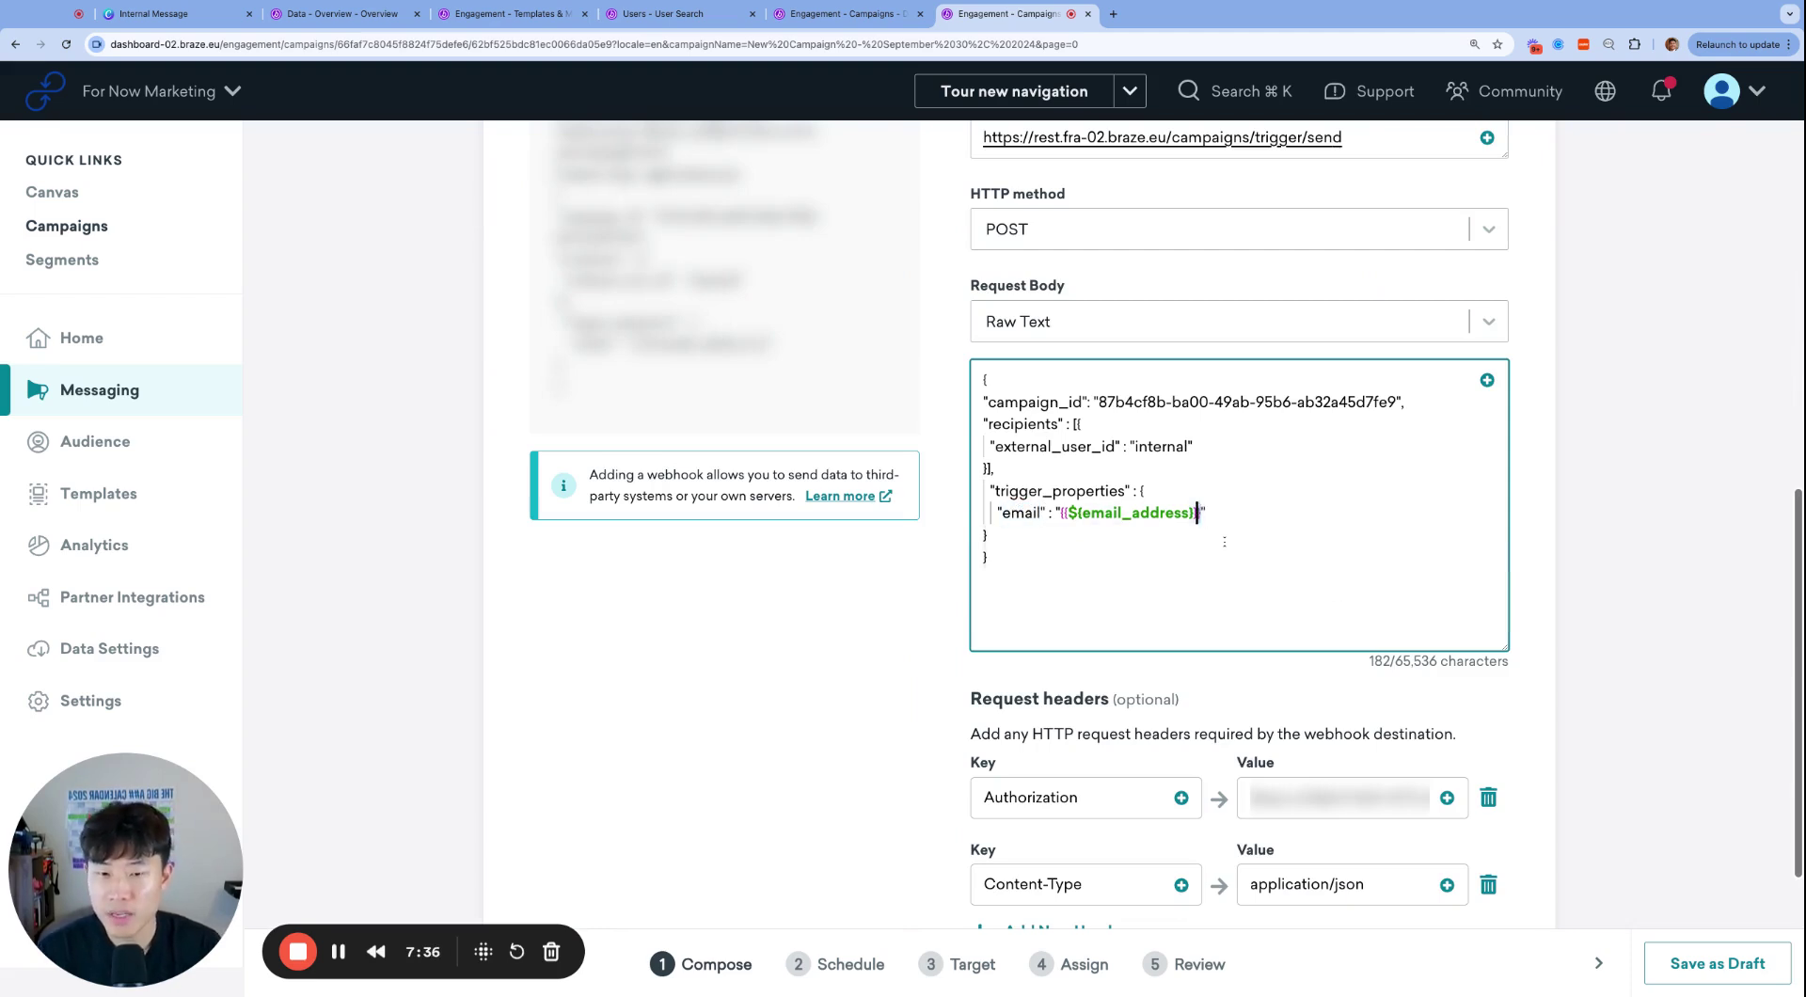
{"action": "key", "text": "shift+Left"}
{"action": "key", "text": "shift+Left"}
{"action": "key", "text": "shift+Left"}
{"action": "key", "text": "shift+Left"}
{"action": "key", "text": "shift+Left"}
{"action": "key", "text": "shift+Left"}
{"action": "key", "text": "shift+Left"}
{"action": "key", "text": "shift+Left"}
{"action": "key", "text": "shift+Left"}
{"action": "key", "text": "shift+Left"}
{"action": "key", "text": "shift+Left"}
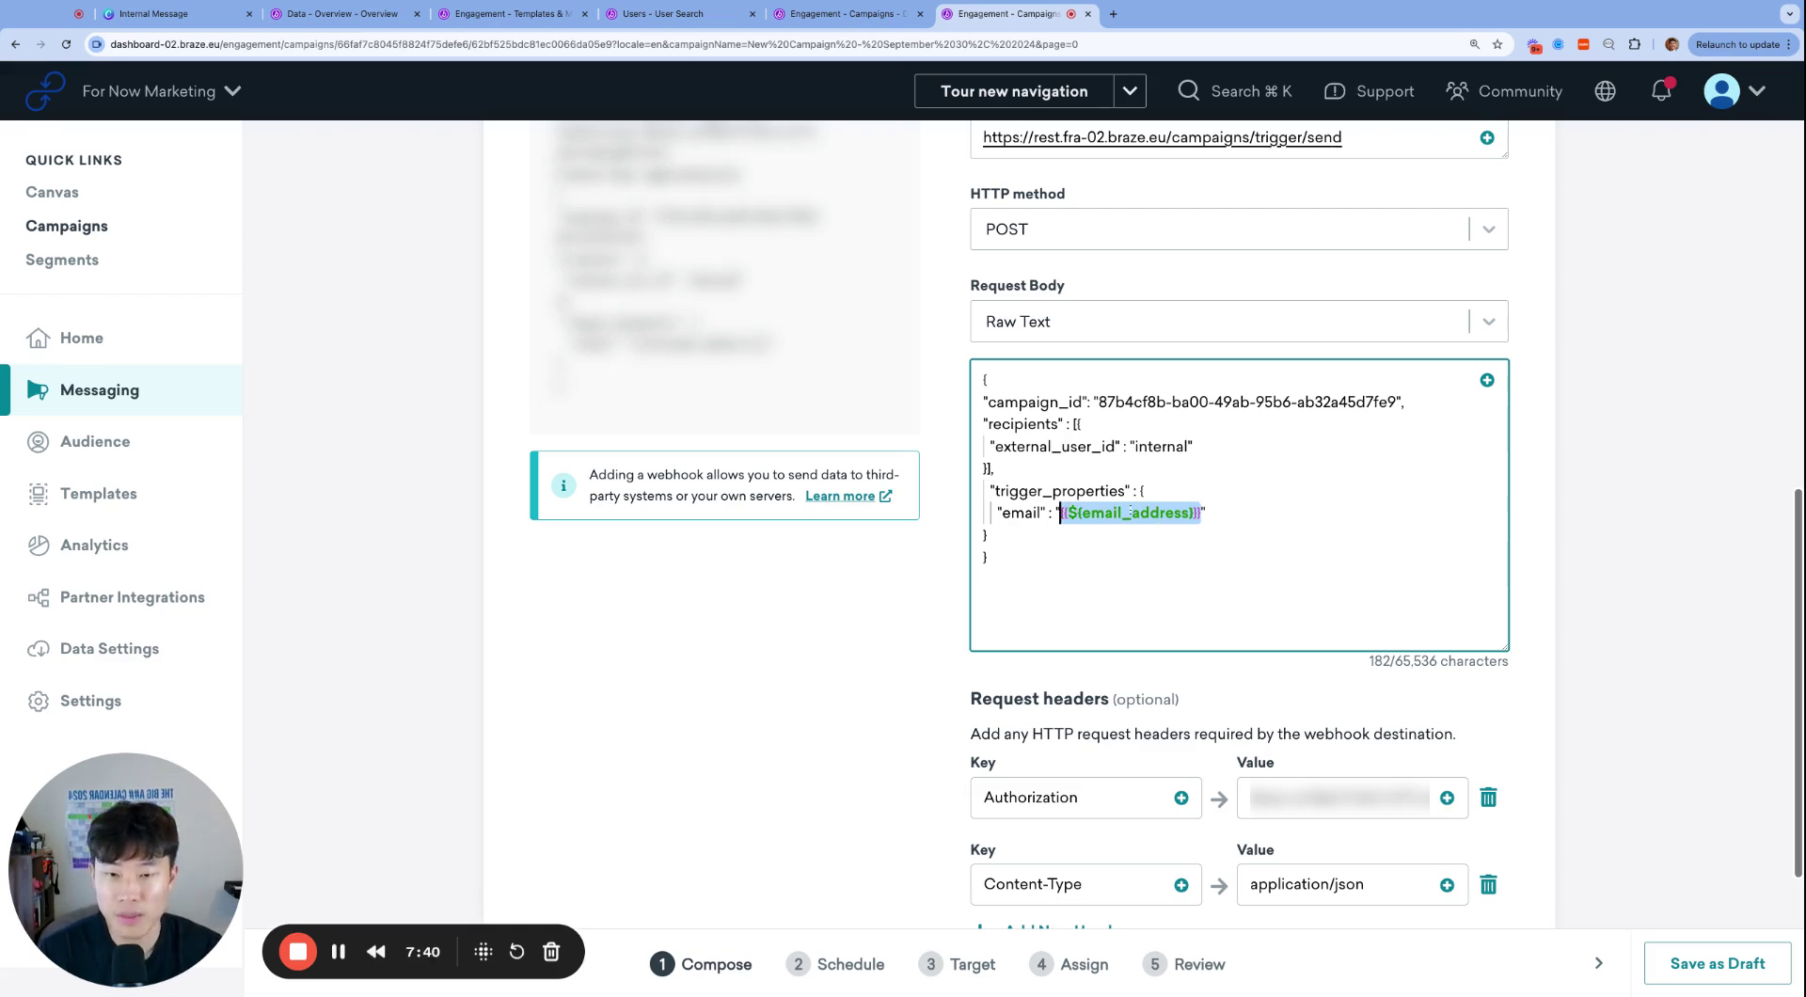
- Add a comma after the email property and start a new line inside trigger_properties
{"action": "key", "text": "End"}
{"action": "type", "text": ","}
{"action": "key", "text": "Return"}
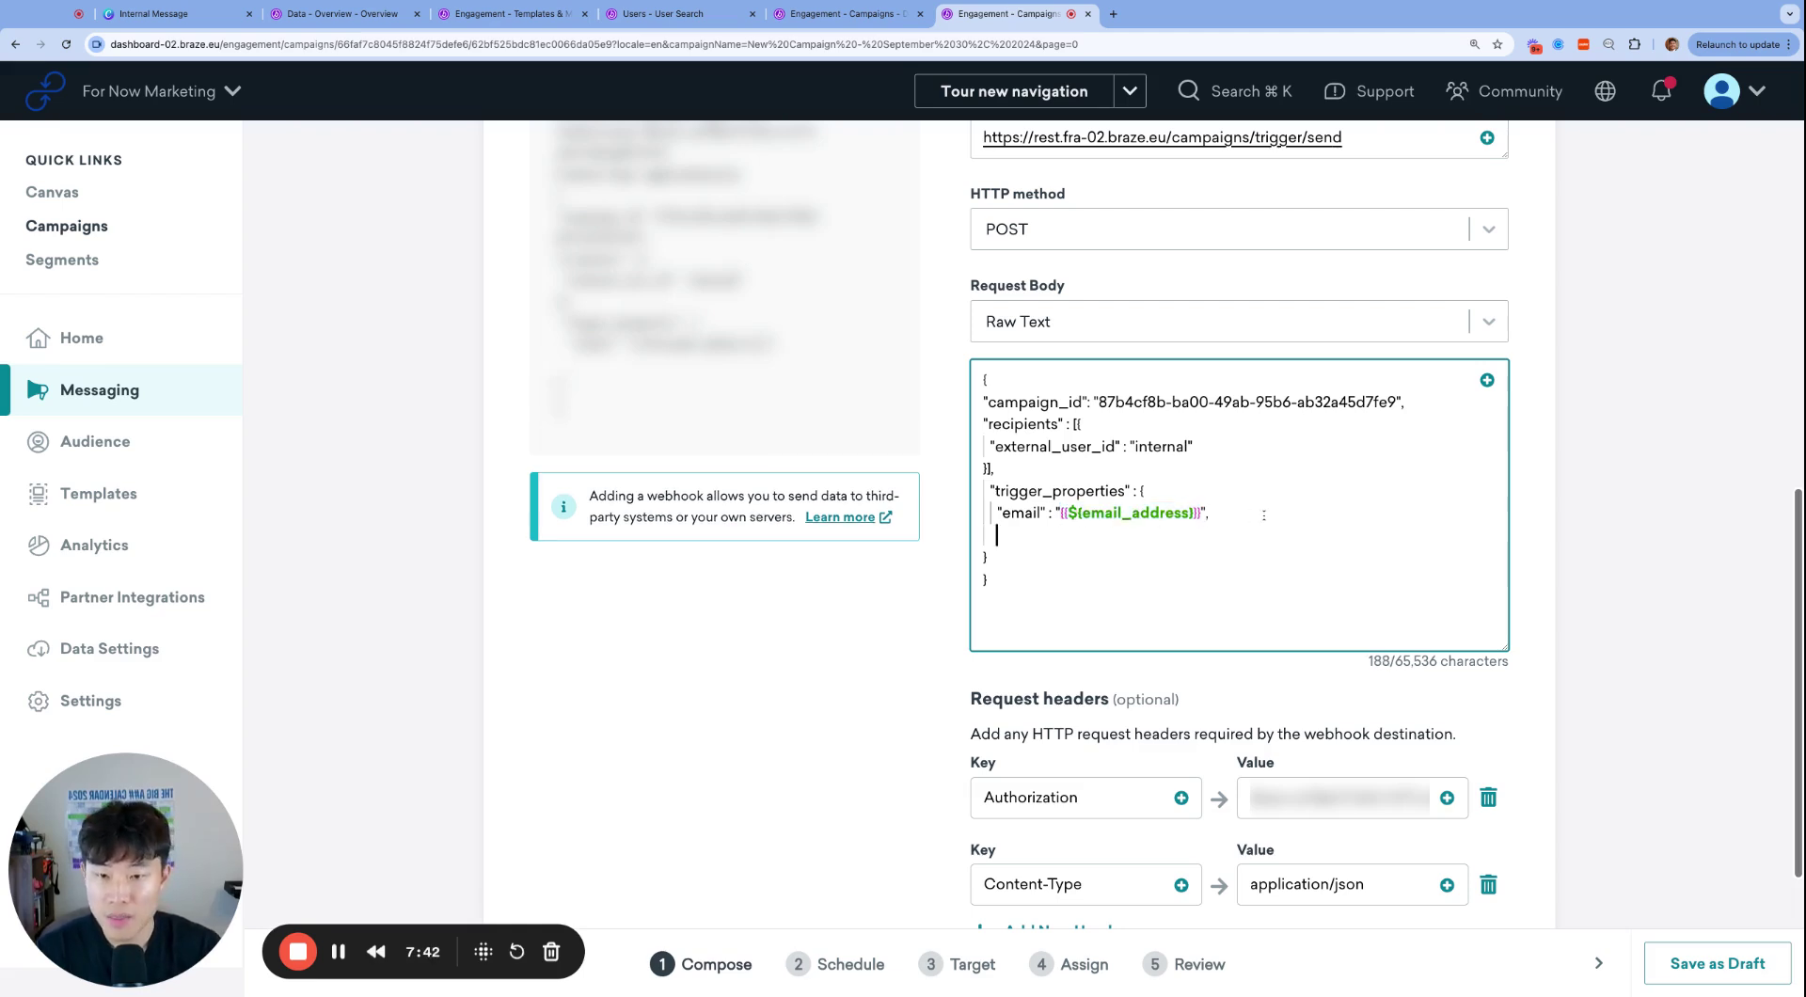
- Open the internal email campaign's HTML body for editing and copy the property name custom_attribute_new_value from its Liquid tag
{"action": "left_click", "coordinate": [844, 14]}
{"action": "scroll", "coordinate": [239, 929], "scroll_direction": "down", "scroll_amount": 5}
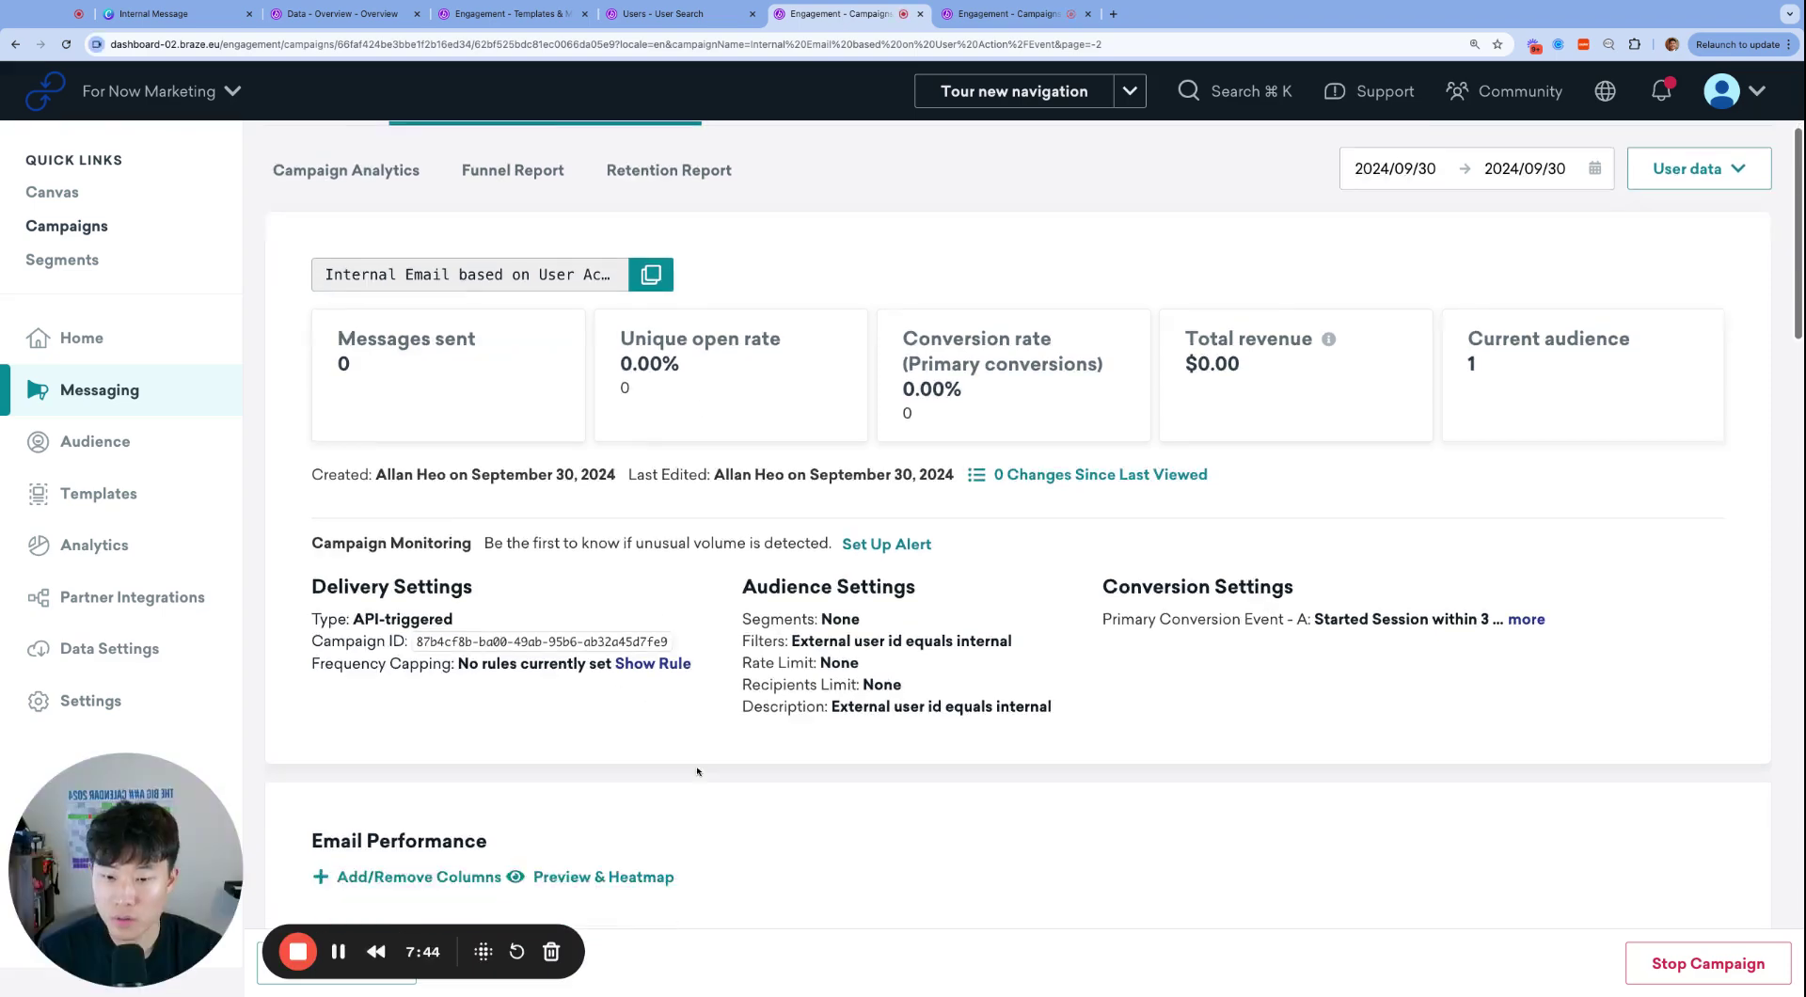
{"action": "left_click", "coordinate": [256, 982]}
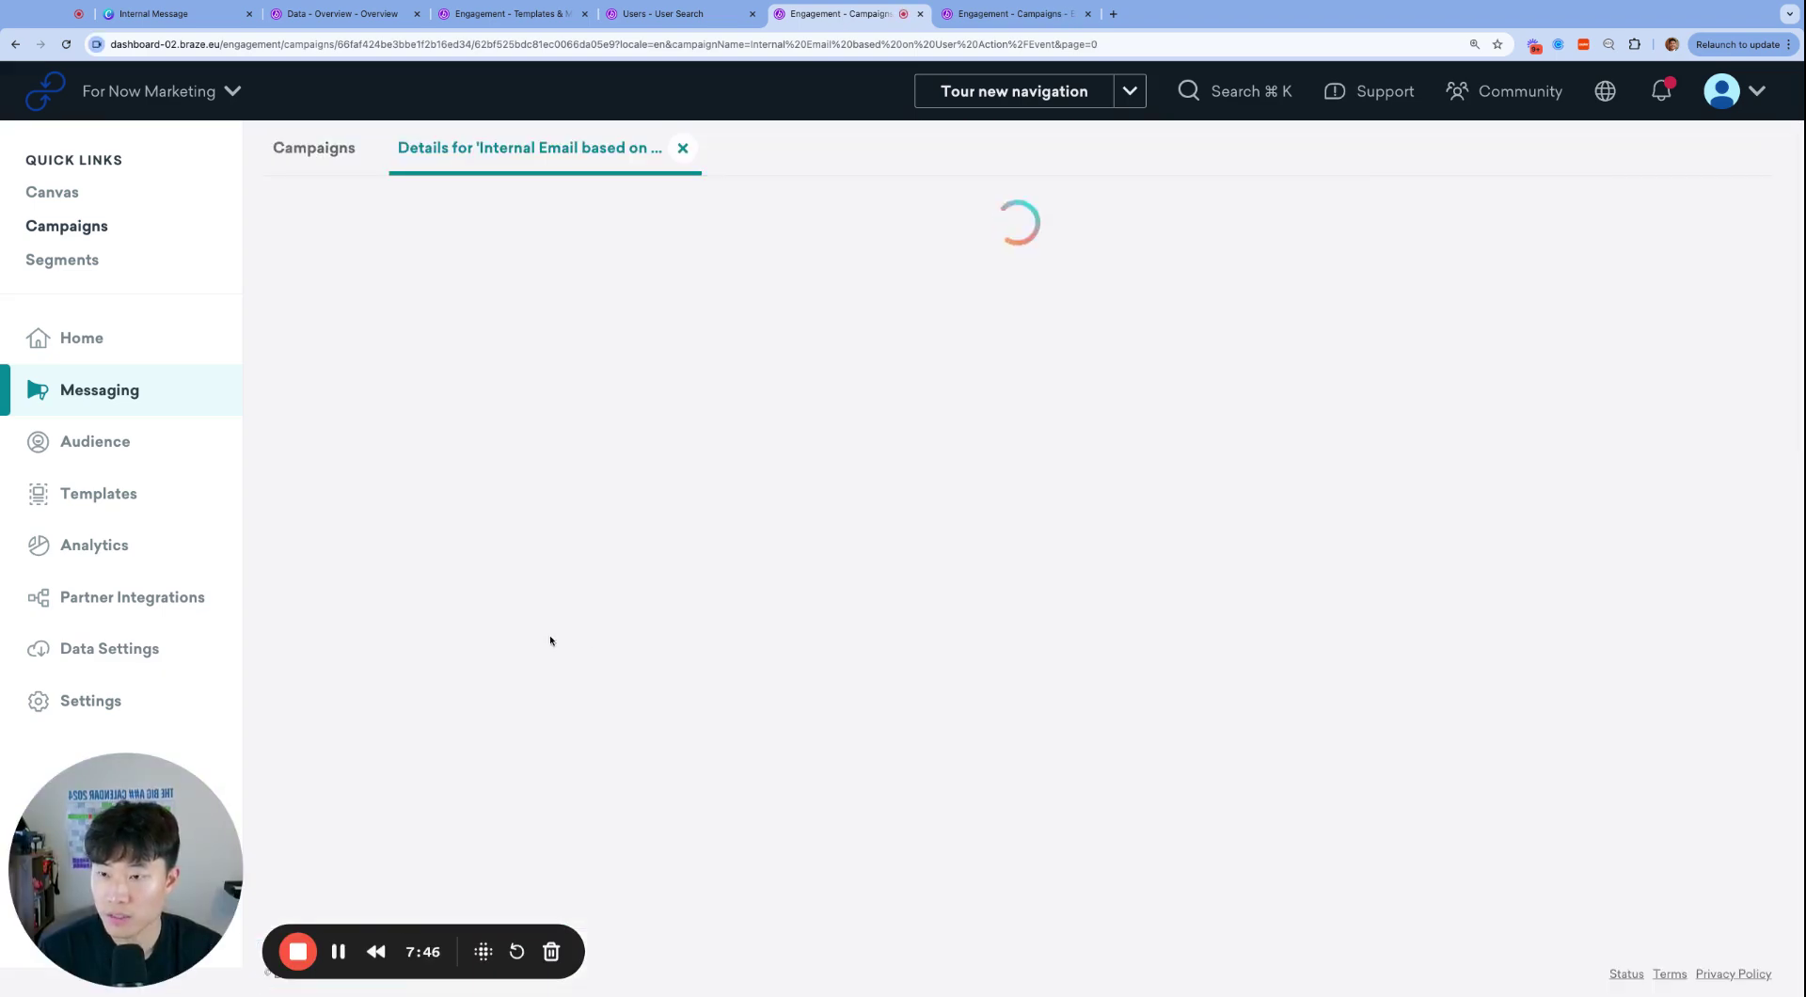
{"action": "scroll", "coordinate": [742, 638], "scroll_direction": "down", "scroll_amount": 6}
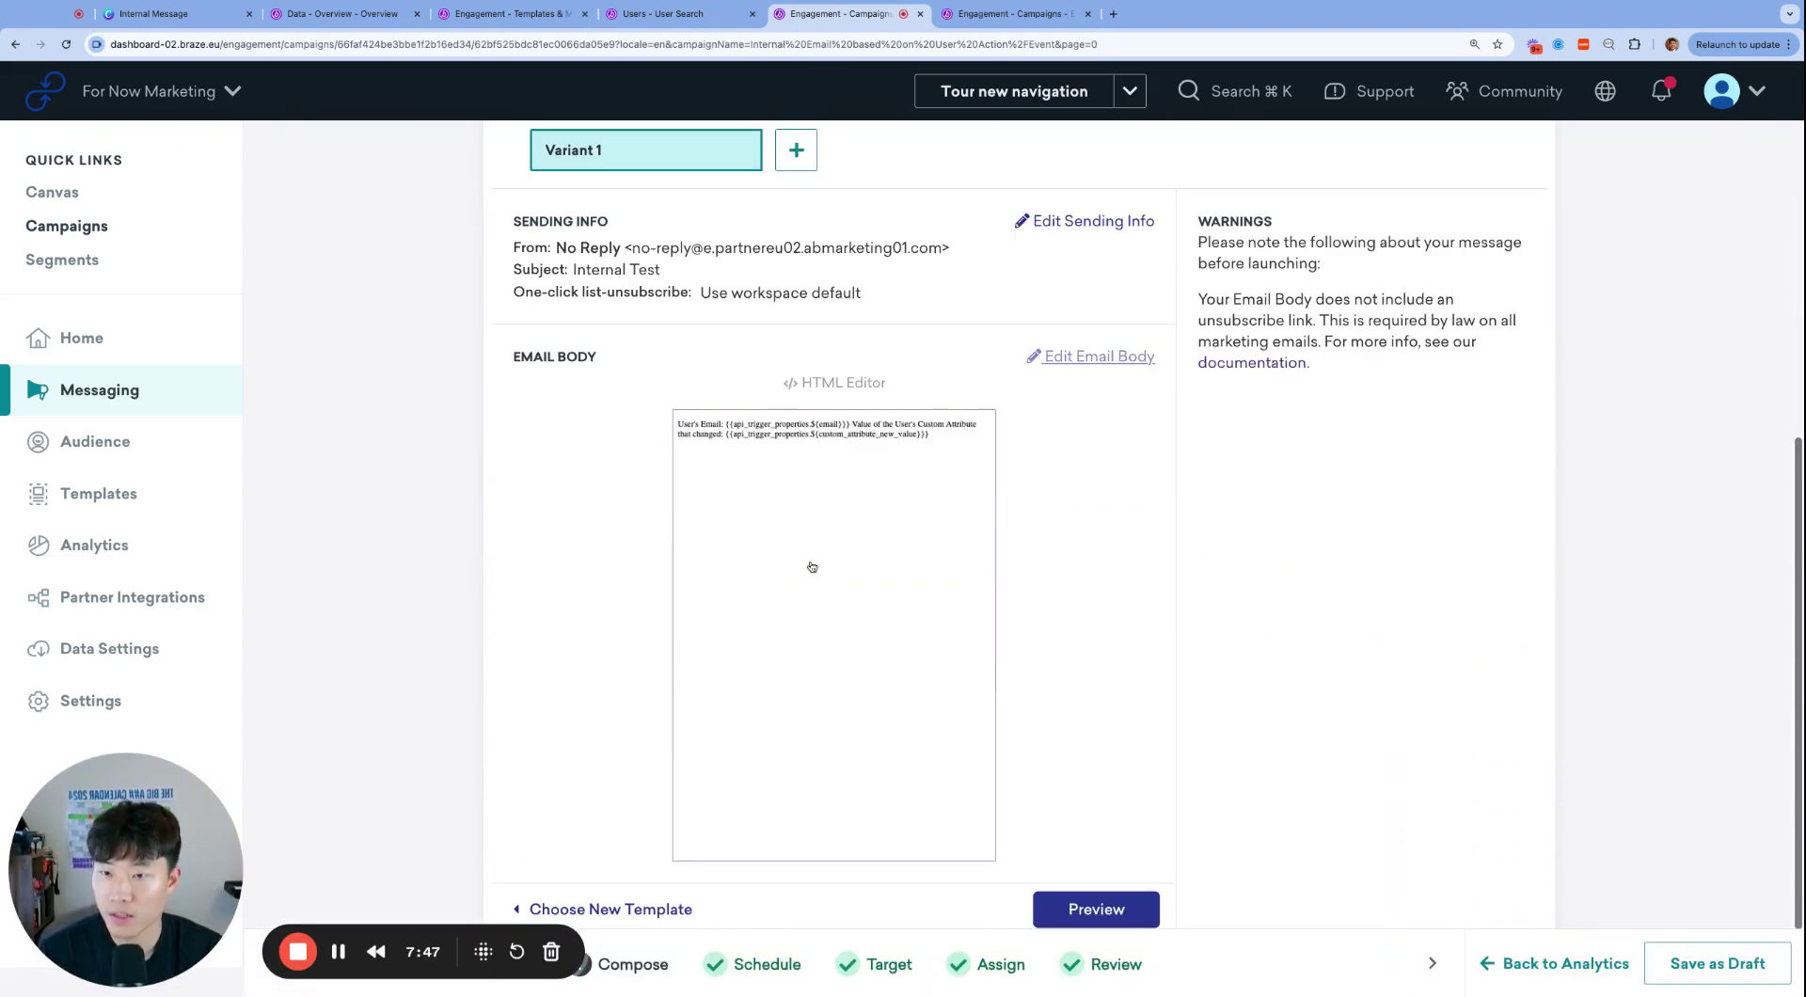
{"action": "left_click", "coordinate": [811, 564]}
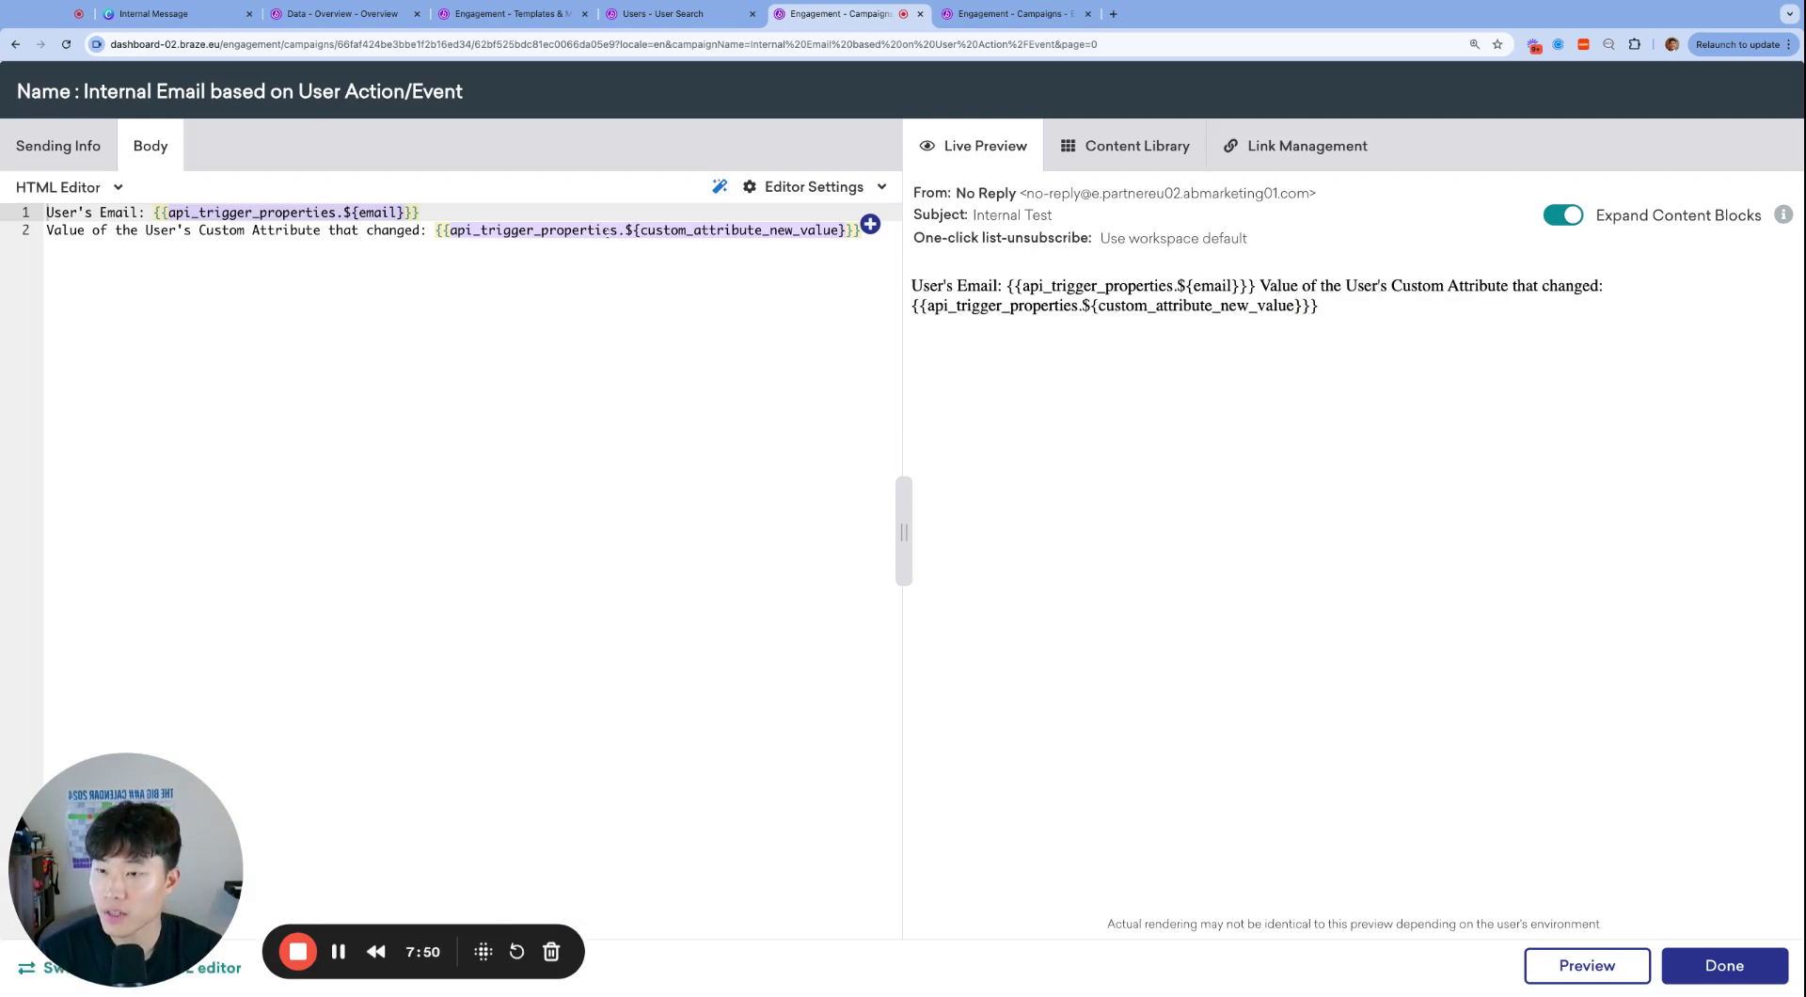
{"action": "left_click", "coordinate": [640, 230]}
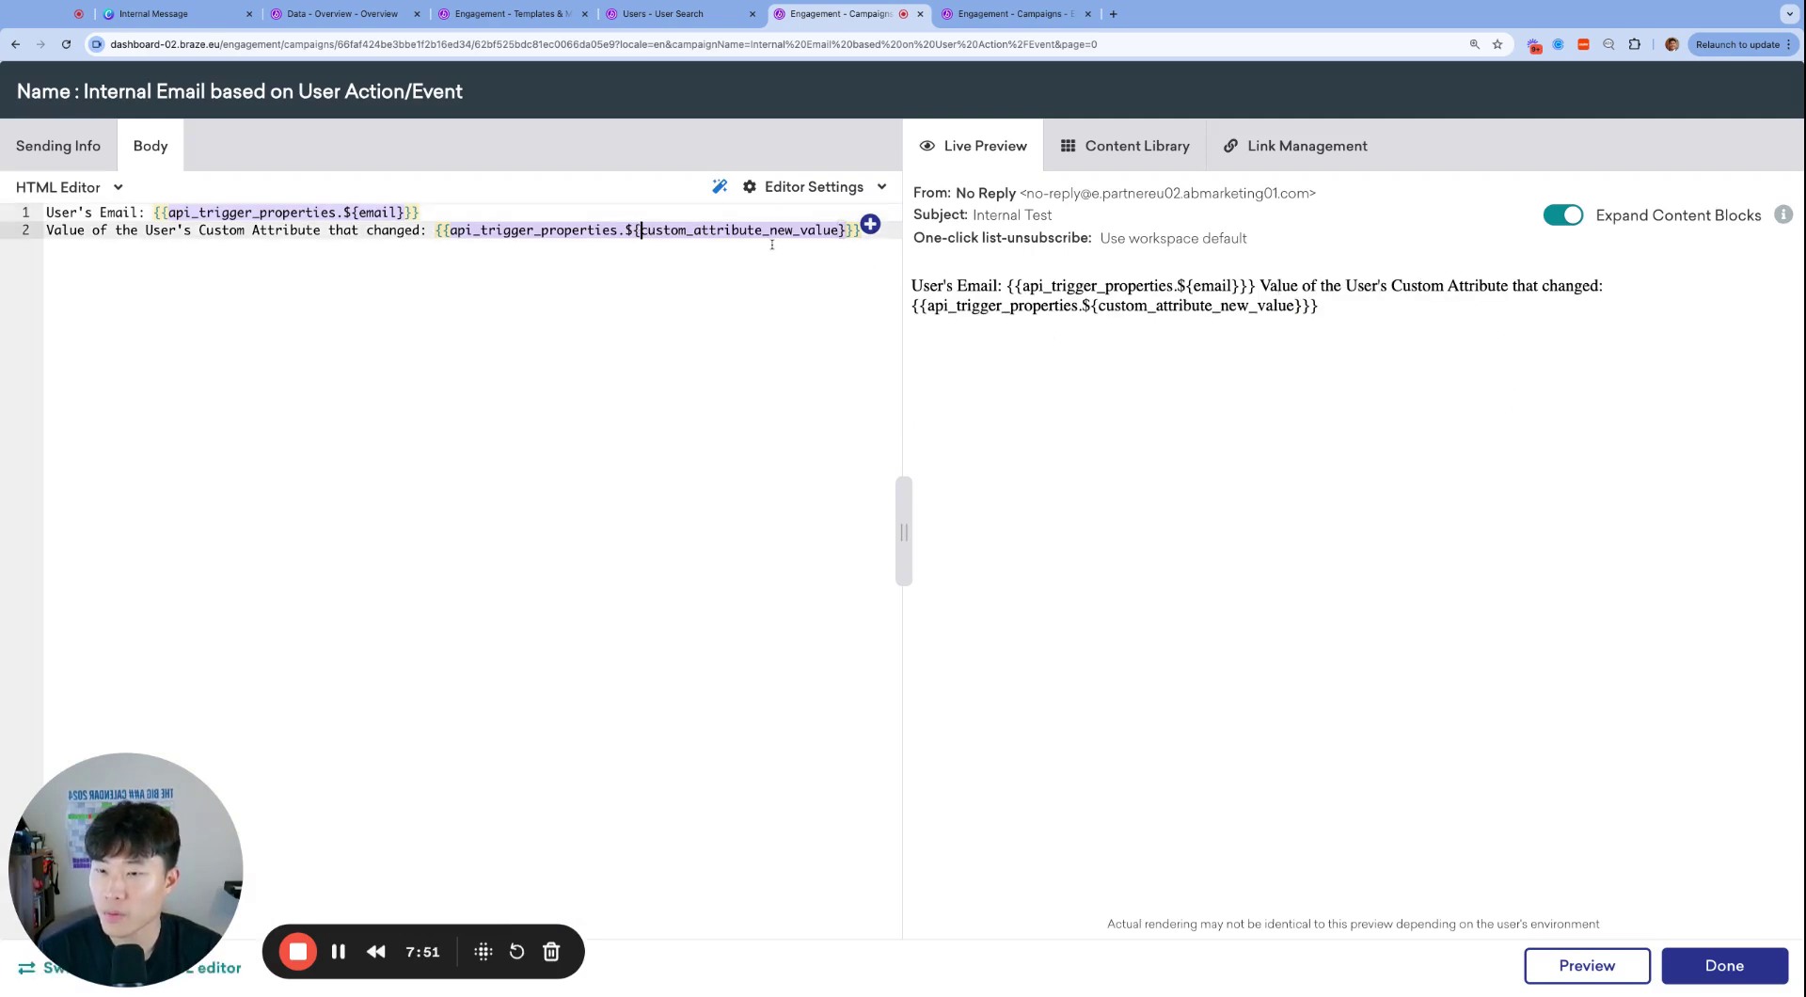
{"action": "double_click", "coordinate": [840, 230]}
{"action": "key", "text": "super+c"}
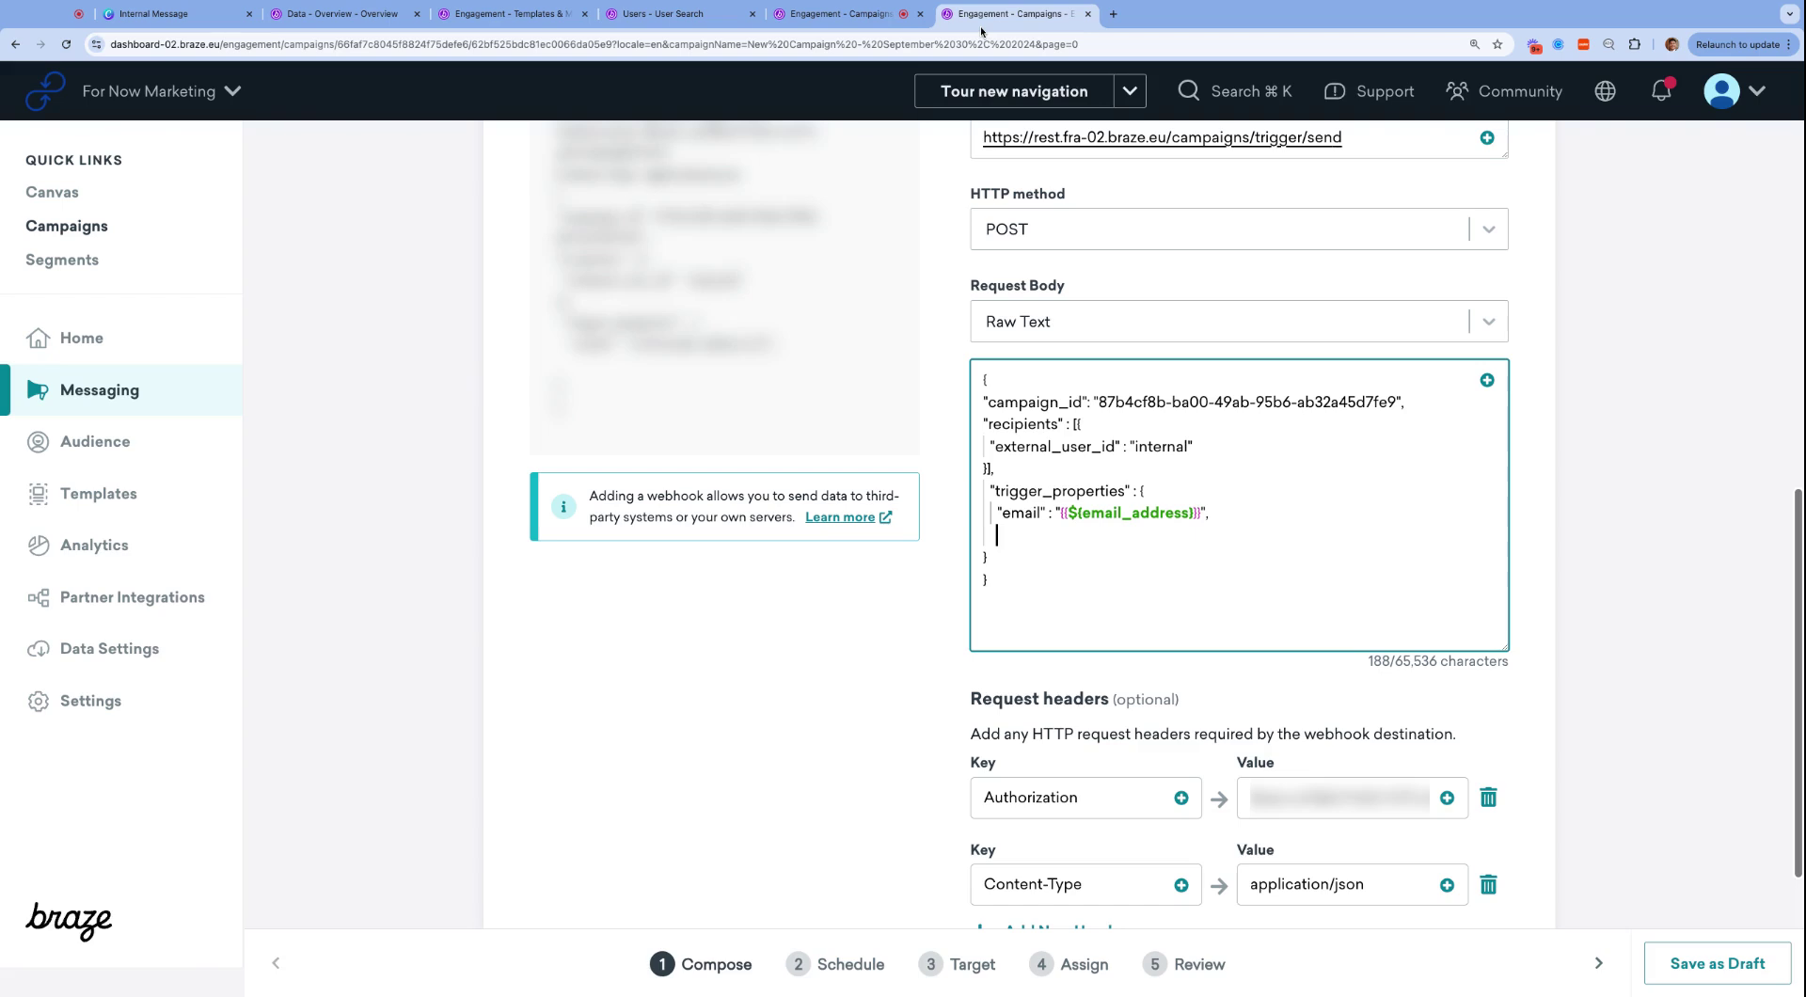
- Add the key "custom_attribute_new_value" followed by a colon beneath the email property in the webhook's request body
{"action": "left_click", "coordinate": [1011, 13]}
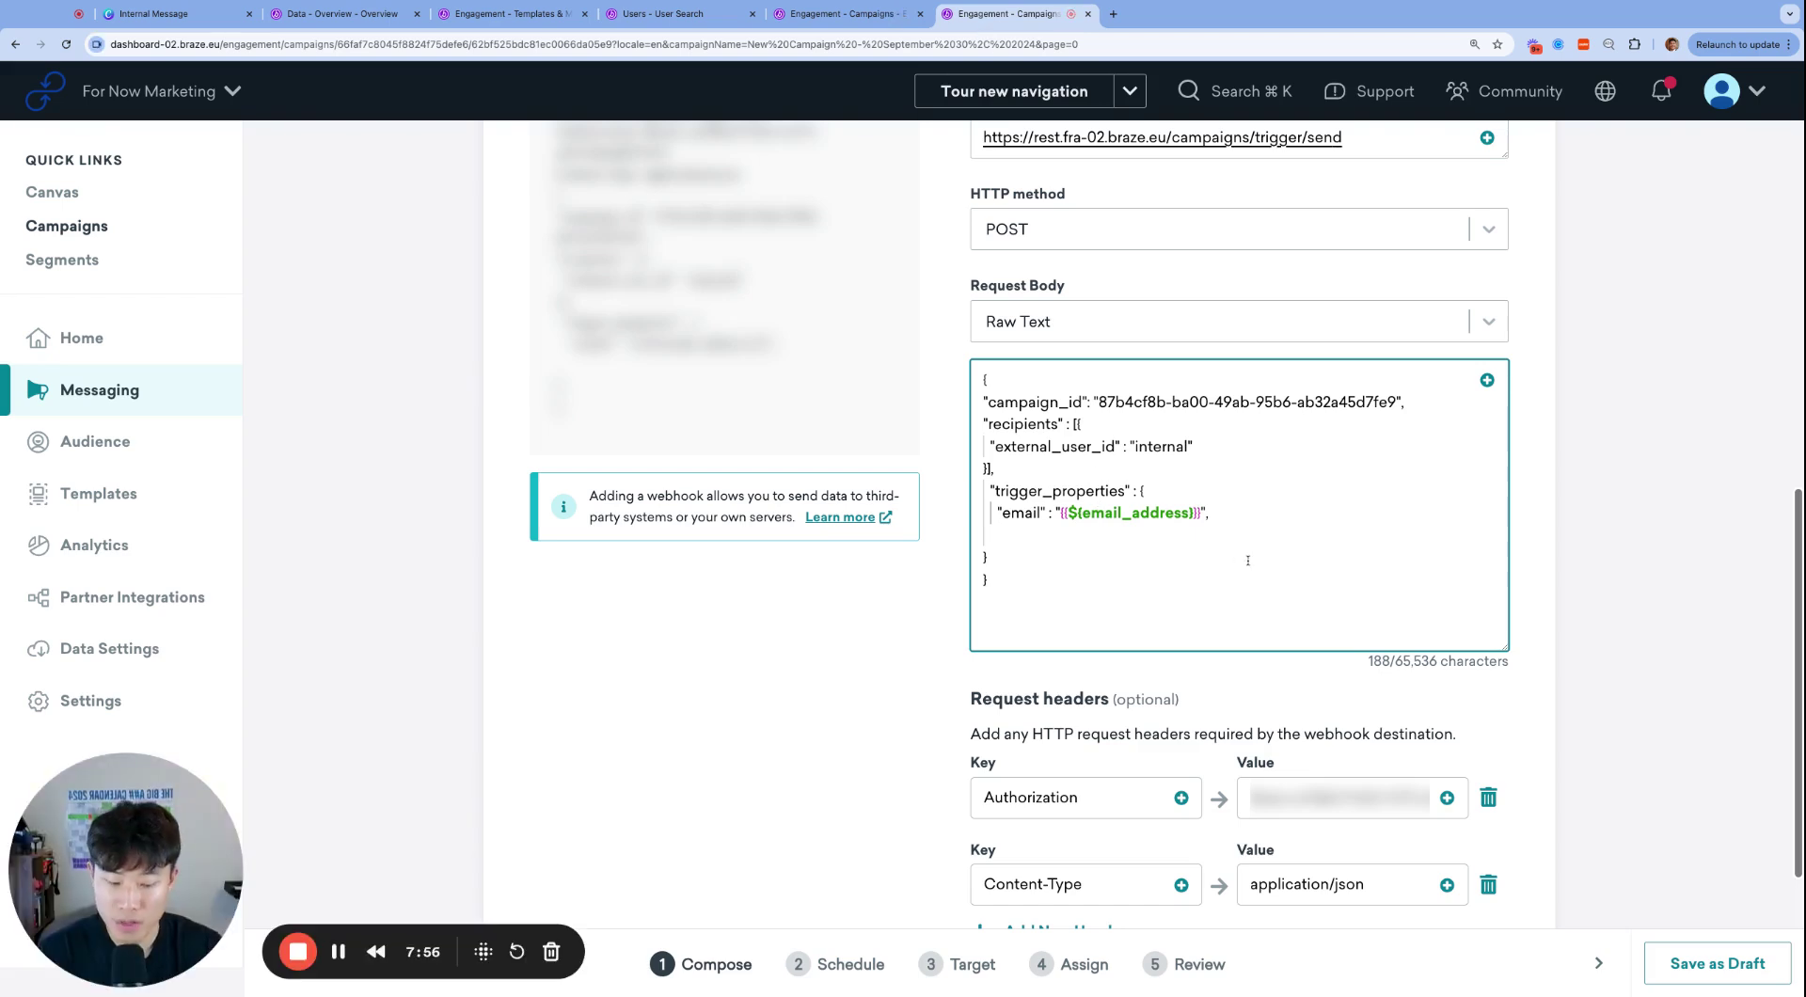
{"action": "type", "text": "\""}
{"action": "key", "text": "super+v"}
{"action": "type", "text": "\""}
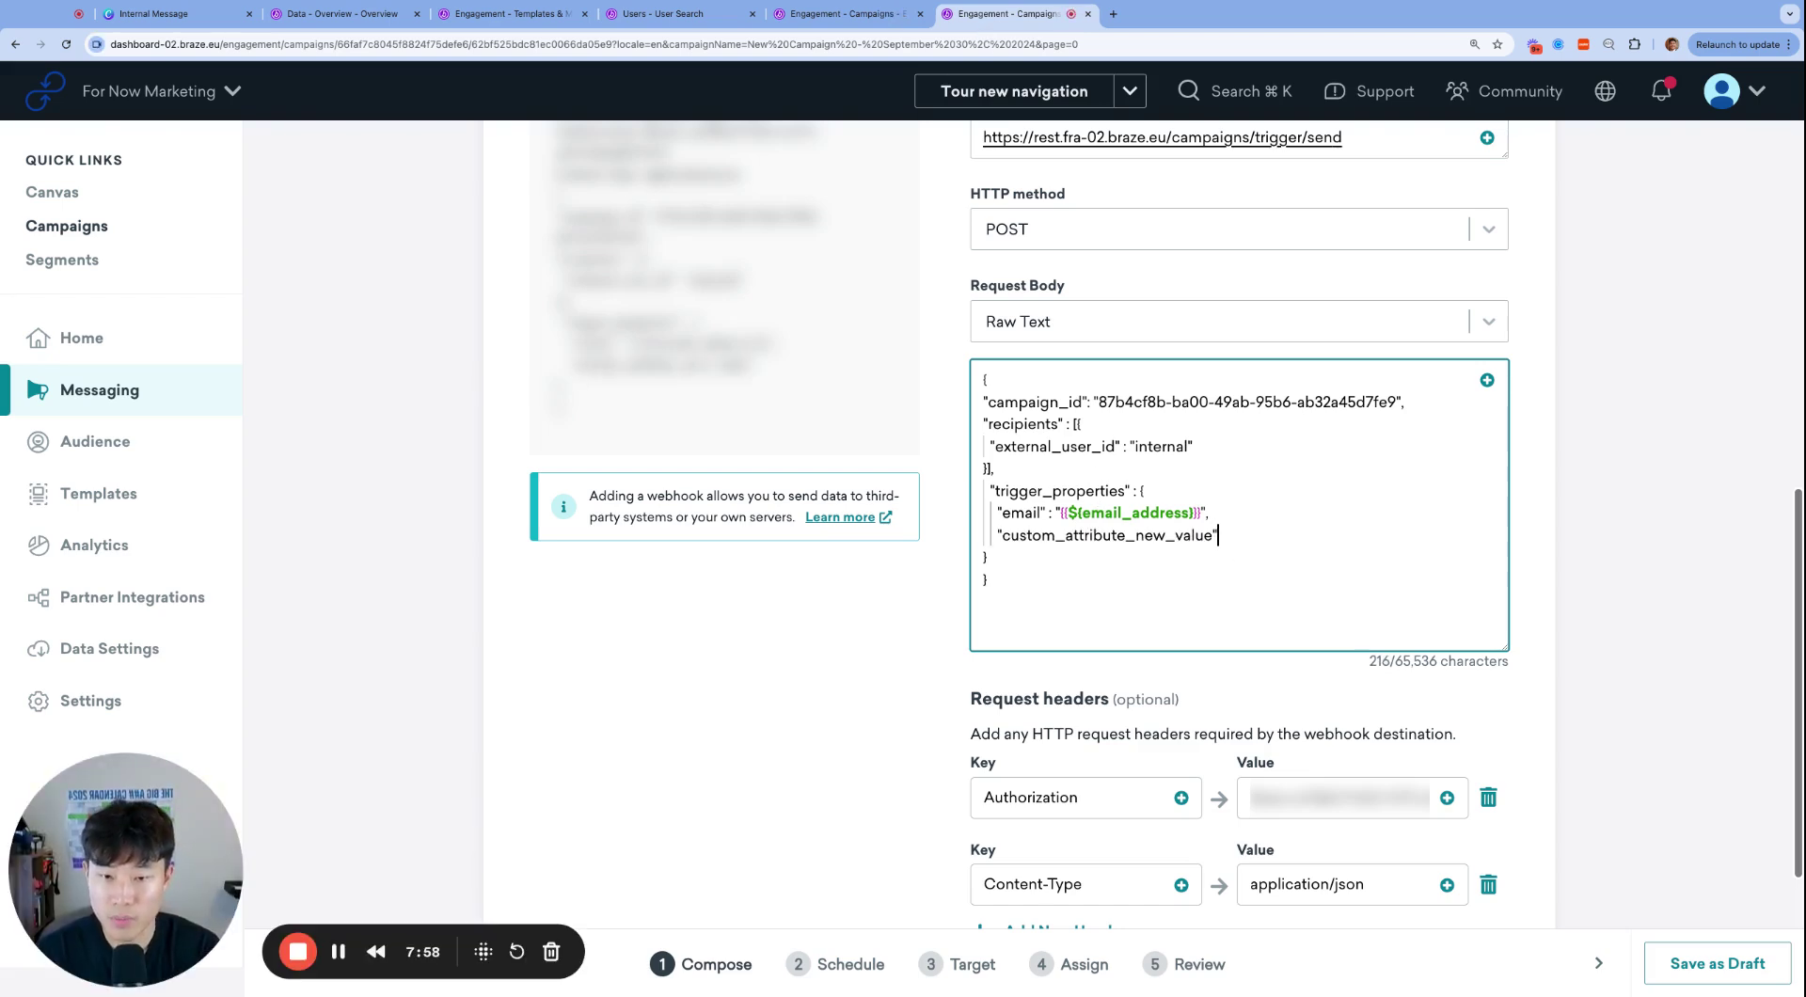
{"action": "type", "text": " :"}
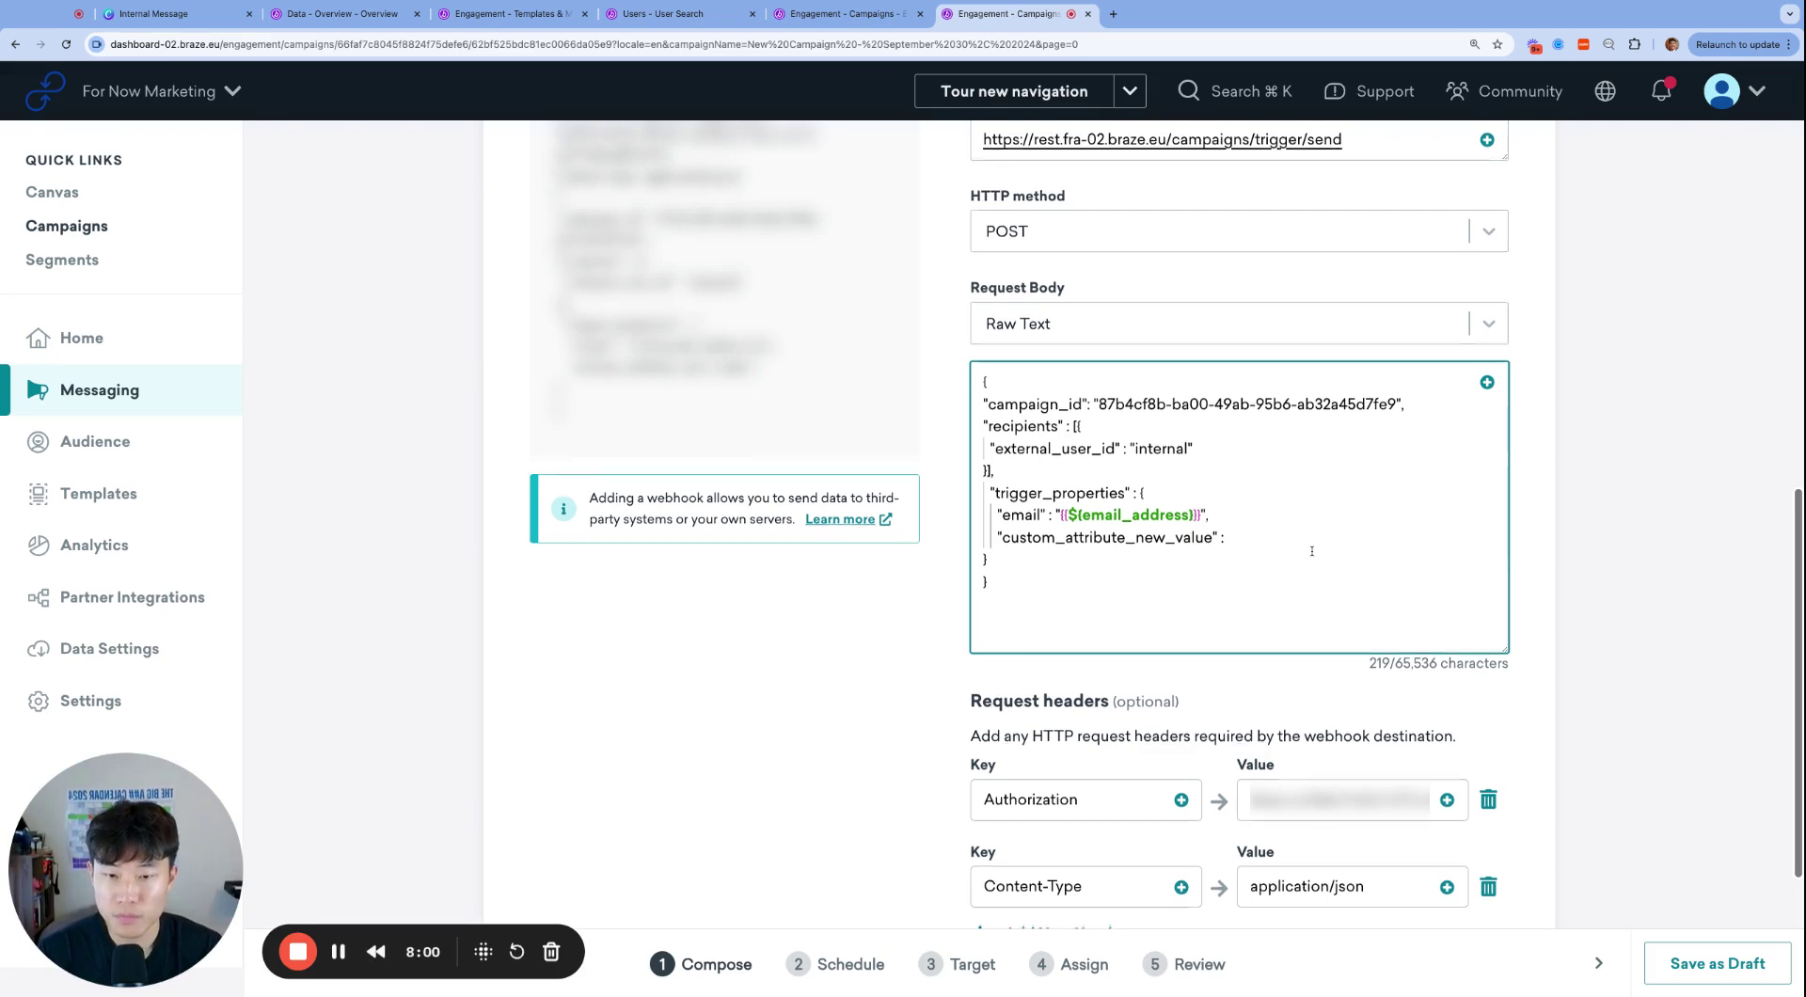
- Go to the webhook campaign's Schedule Delivery stage and choose Action-Based delivery
{"action": "scroll", "coordinate": [1312, 552], "scroll_direction": "up", "scroll_amount": 1}
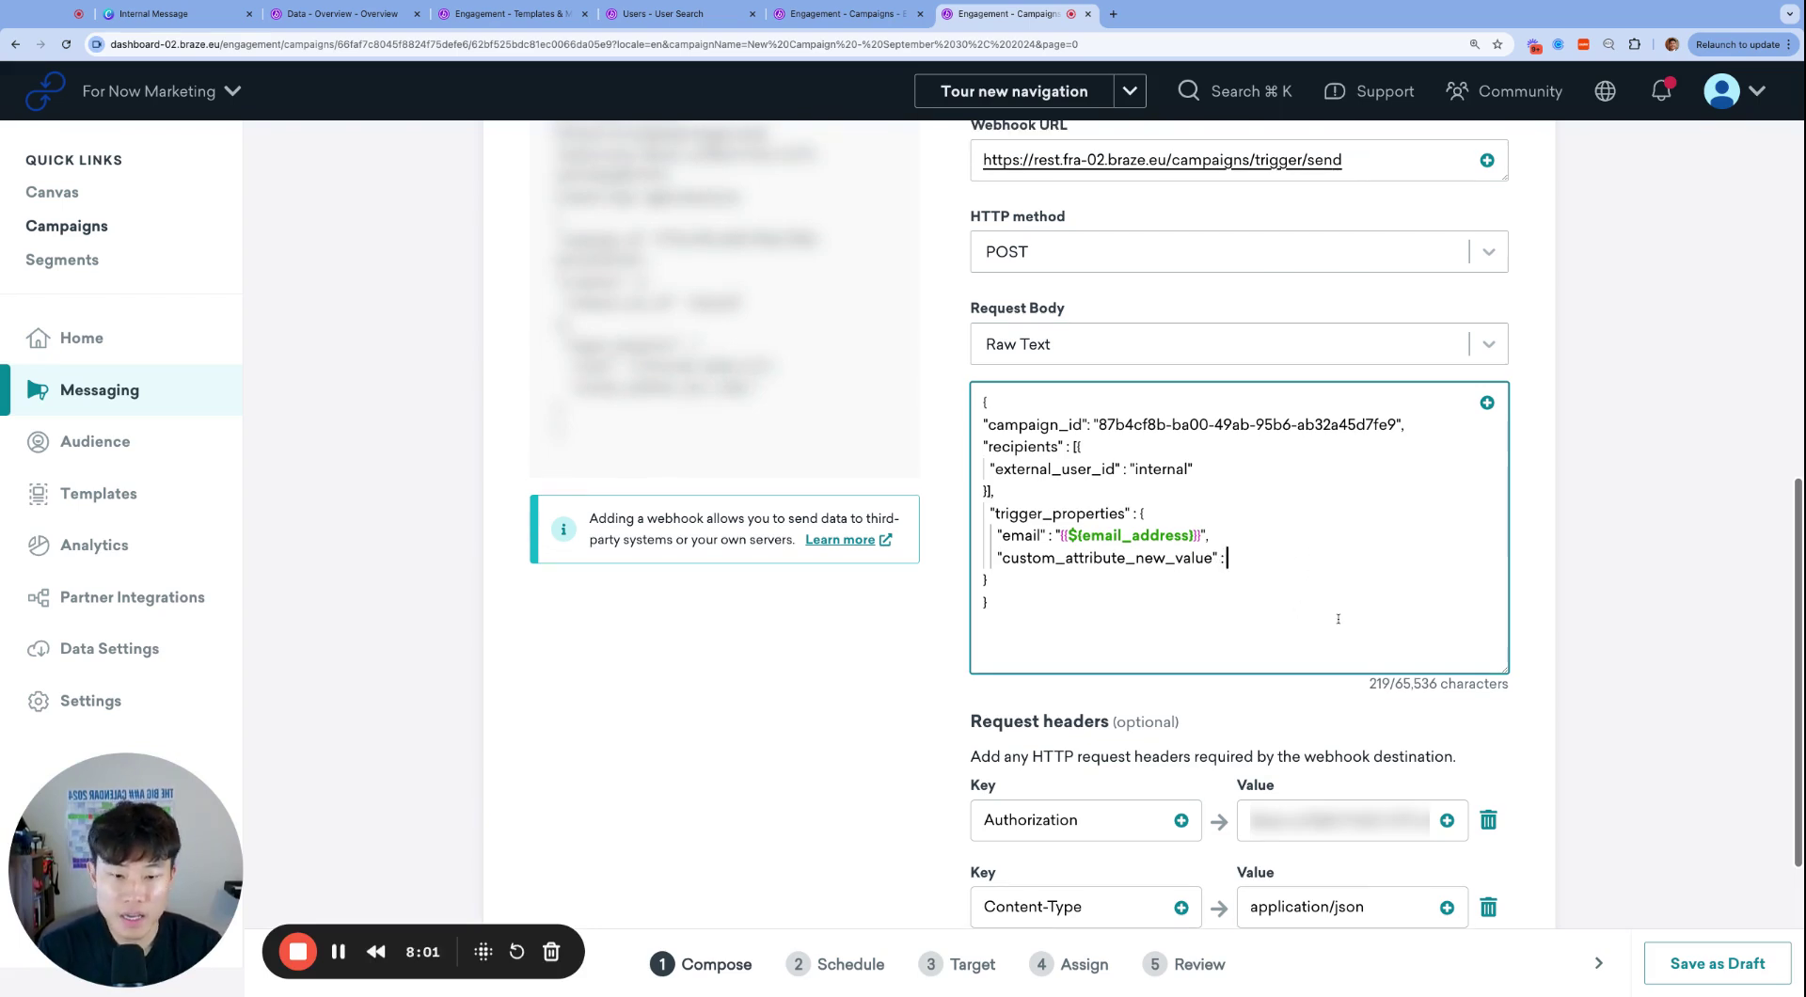
{"action": "scroll", "coordinate": [1336, 616], "scroll_direction": "up", "scroll_amount": 5}
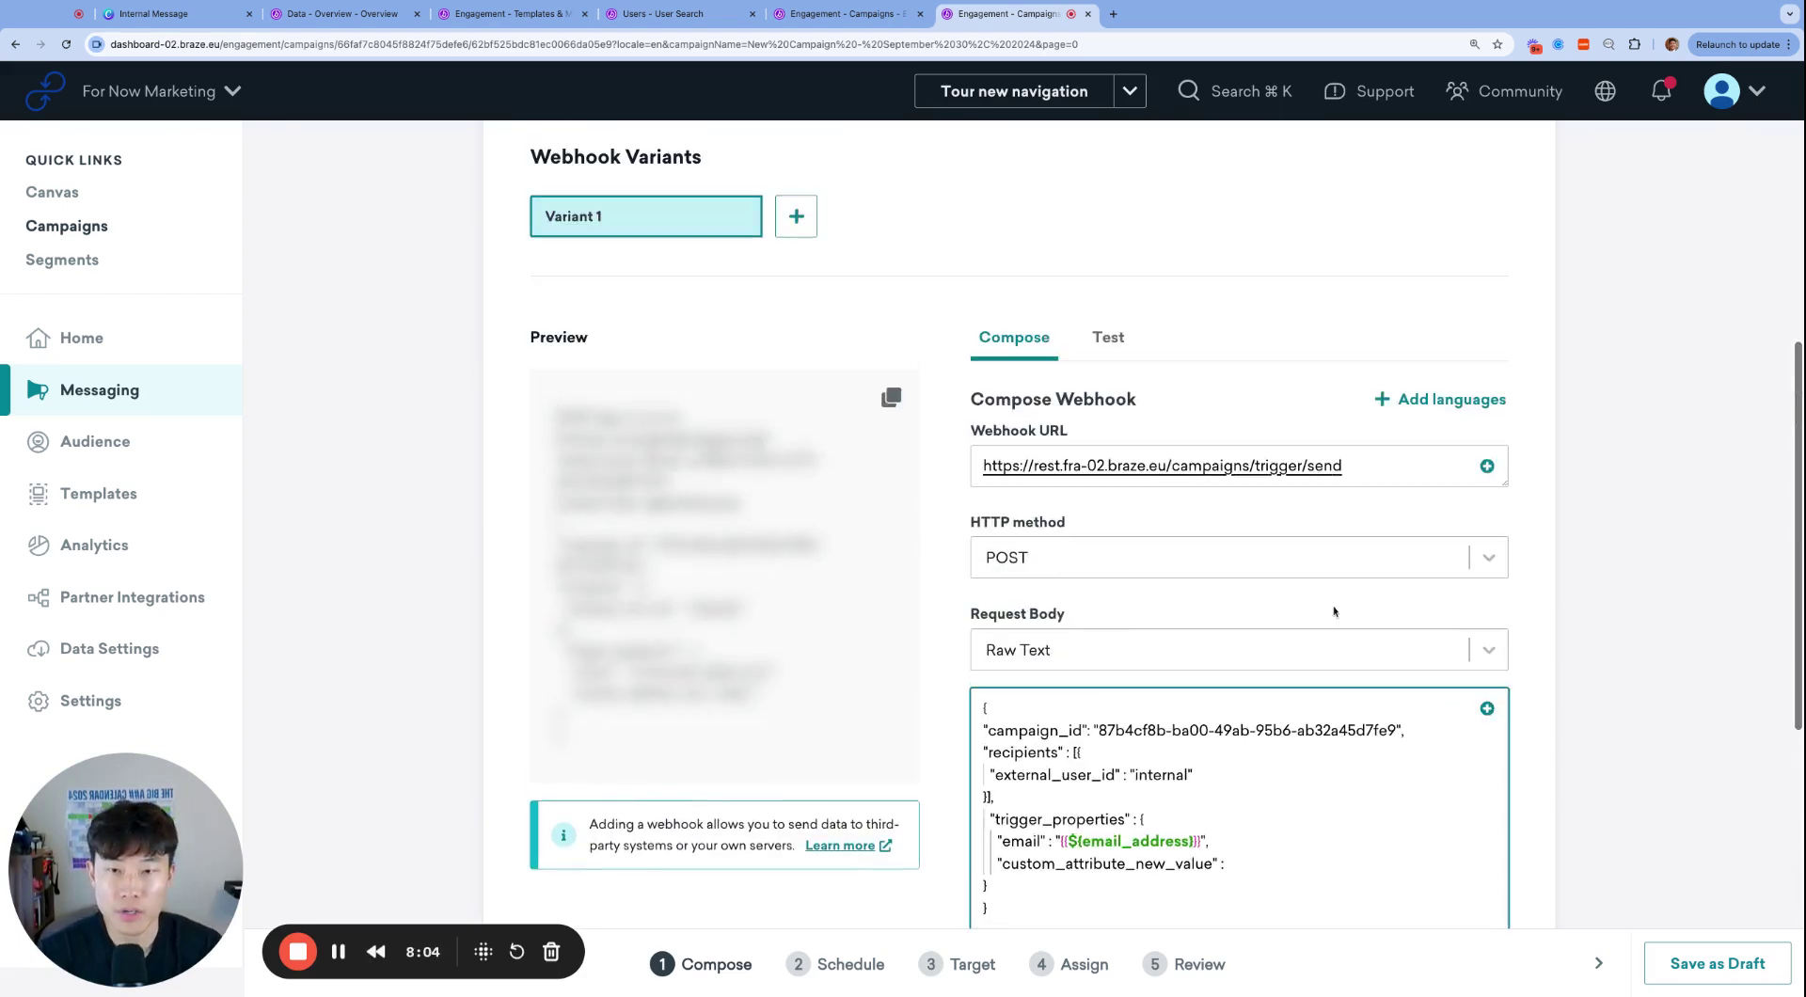
{"action": "scroll", "coordinate": [1335, 612], "scroll_direction": "up", "scroll_amount": 8}
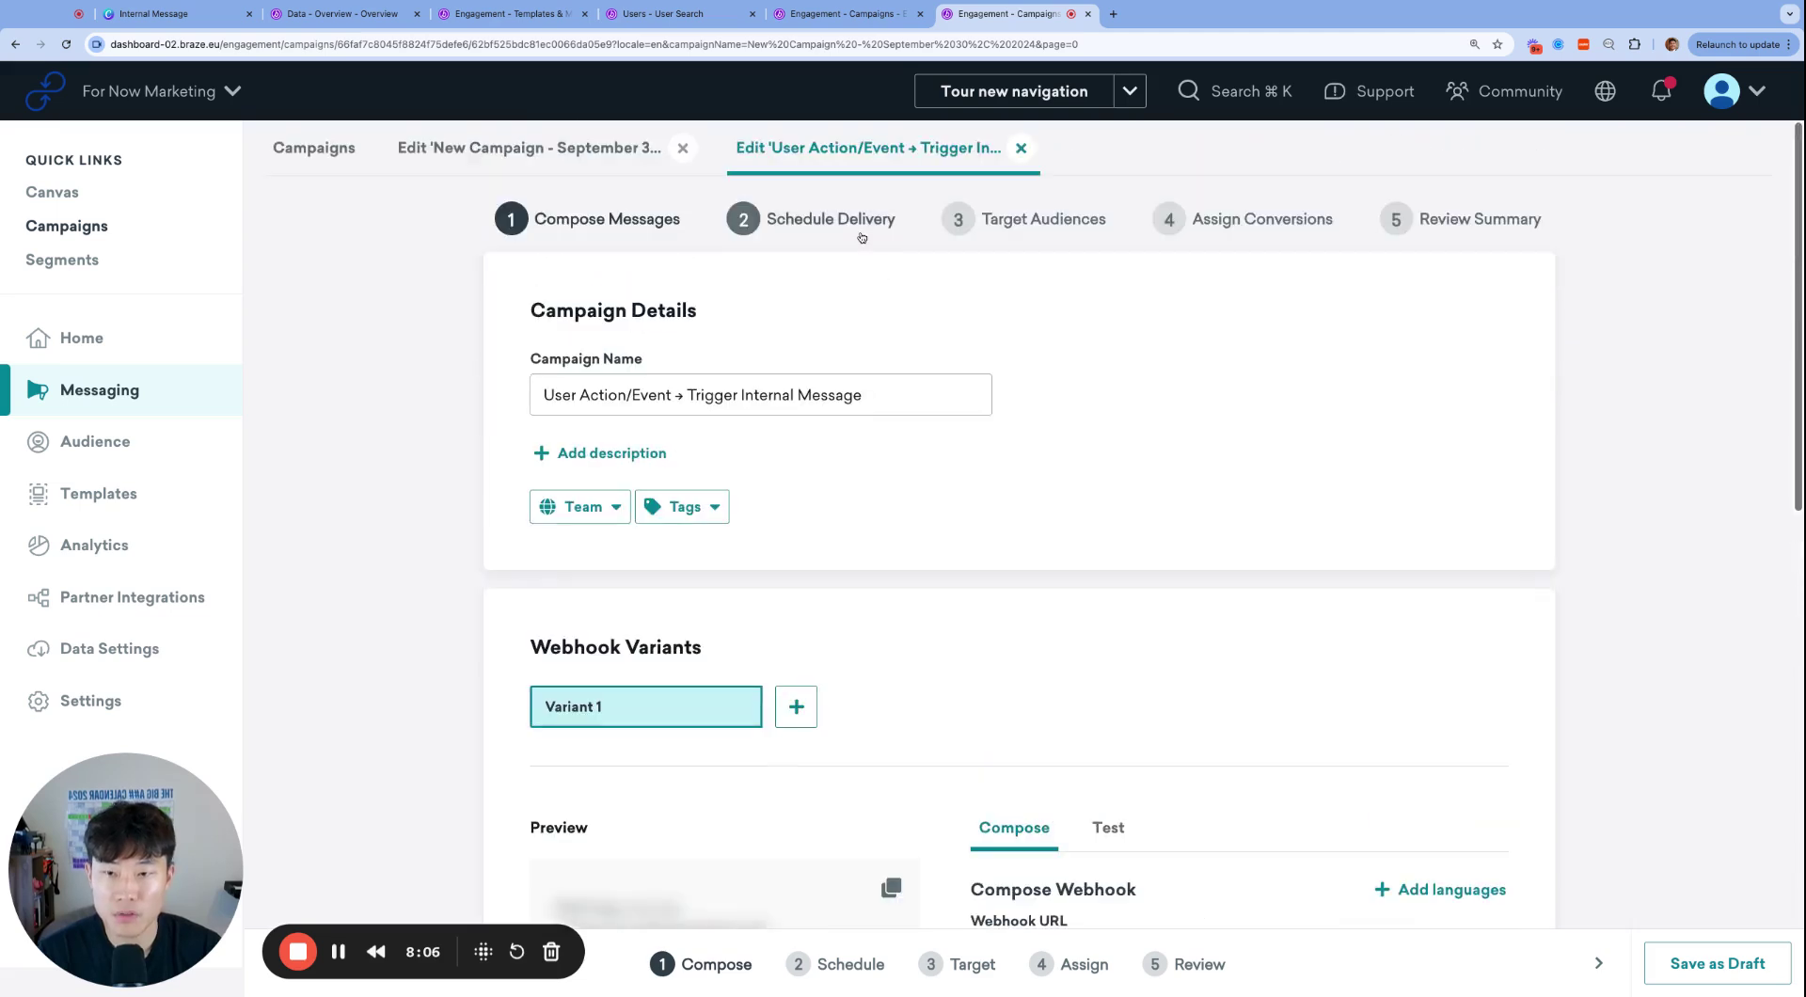
{"action": "left_click", "coordinate": [861, 235]}
{"action": "scroll", "coordinate": [847, 423], "scroll_direction": "down", "scroll_amount": 3}
{"action": "left_click", "coordinate": [885, 406]}
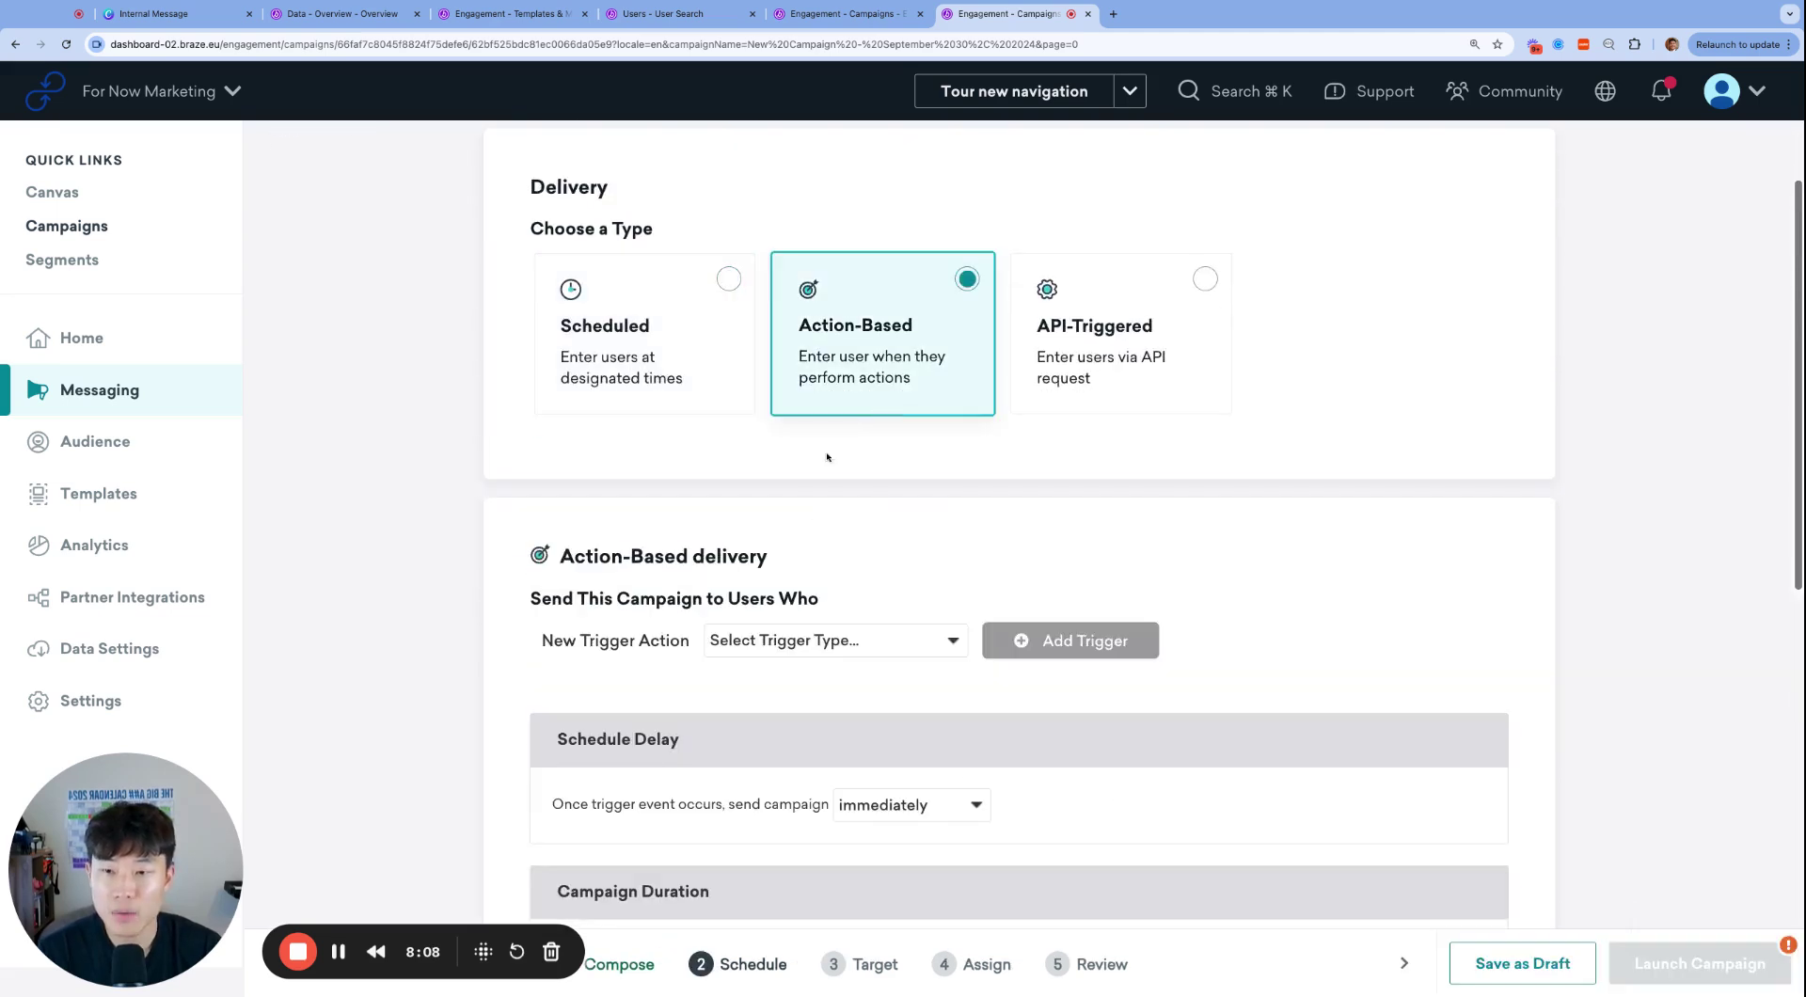
- Add a Change Custom Attribute Value trigger for promo_code changing to any new value
{"action": "scroll", "coordinate": [827, 457], "scroll_direction": "down", "scroll_amount": 3}
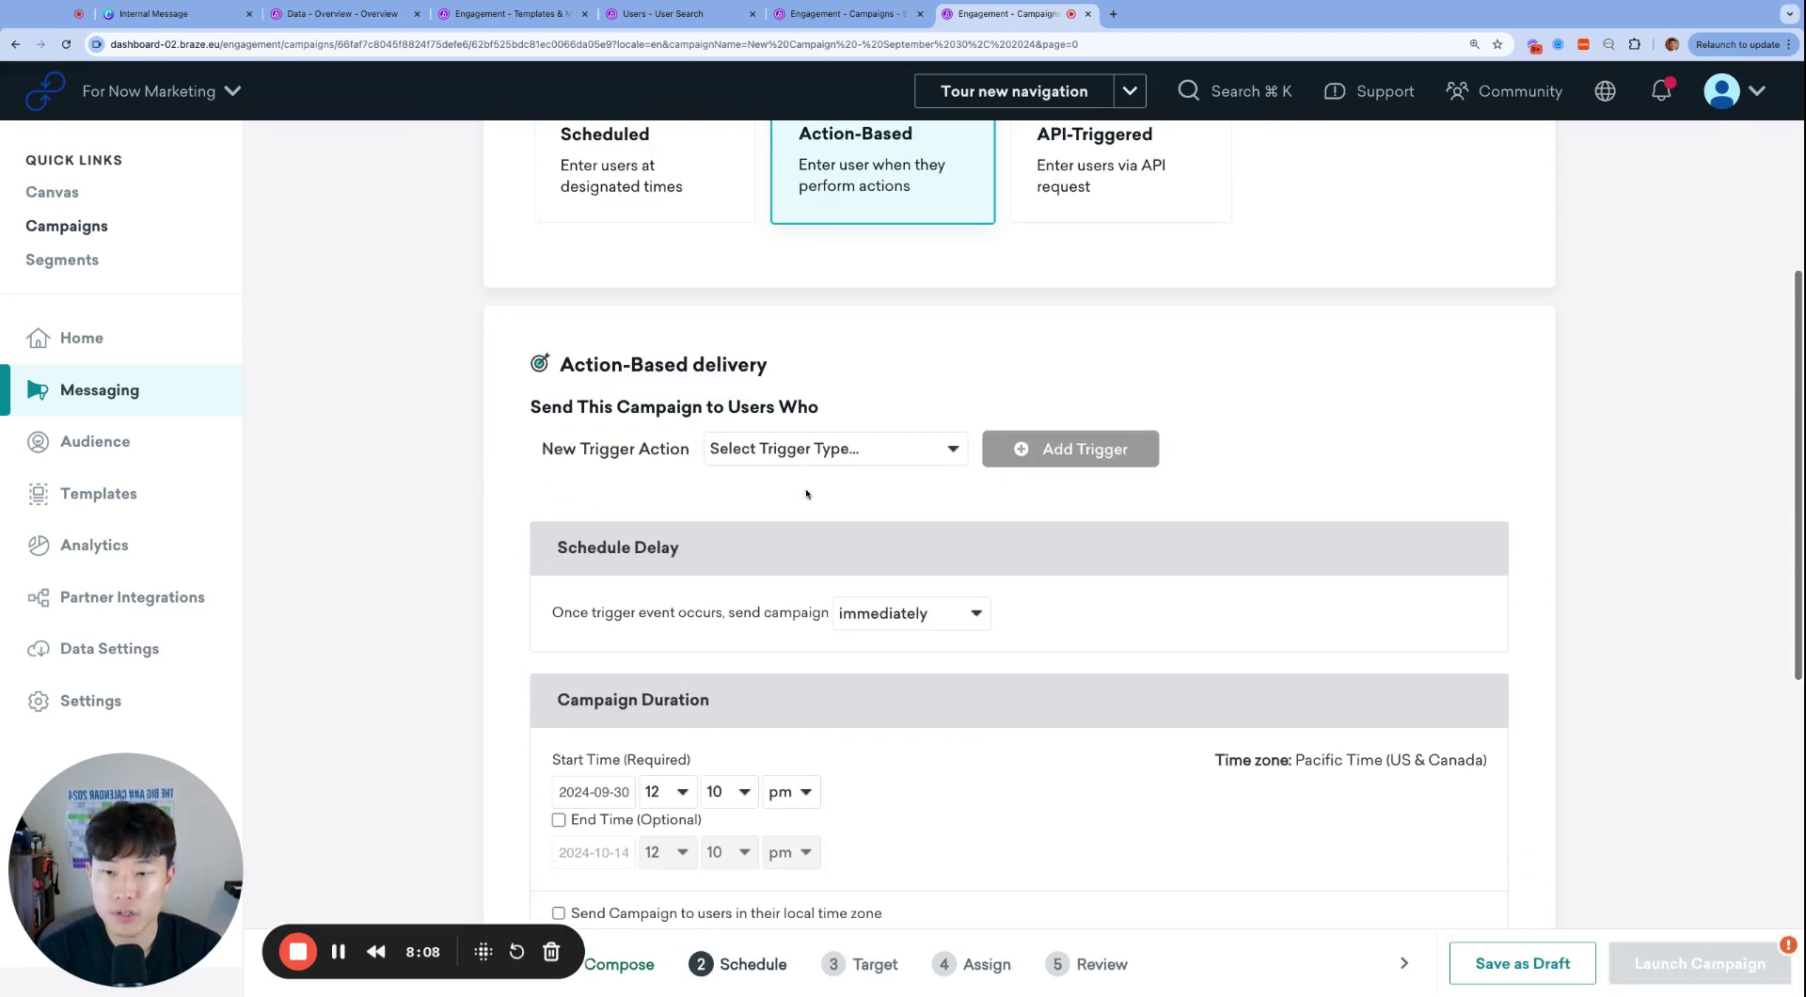
{"action": "left_click", "coordinate": [898, 462]}
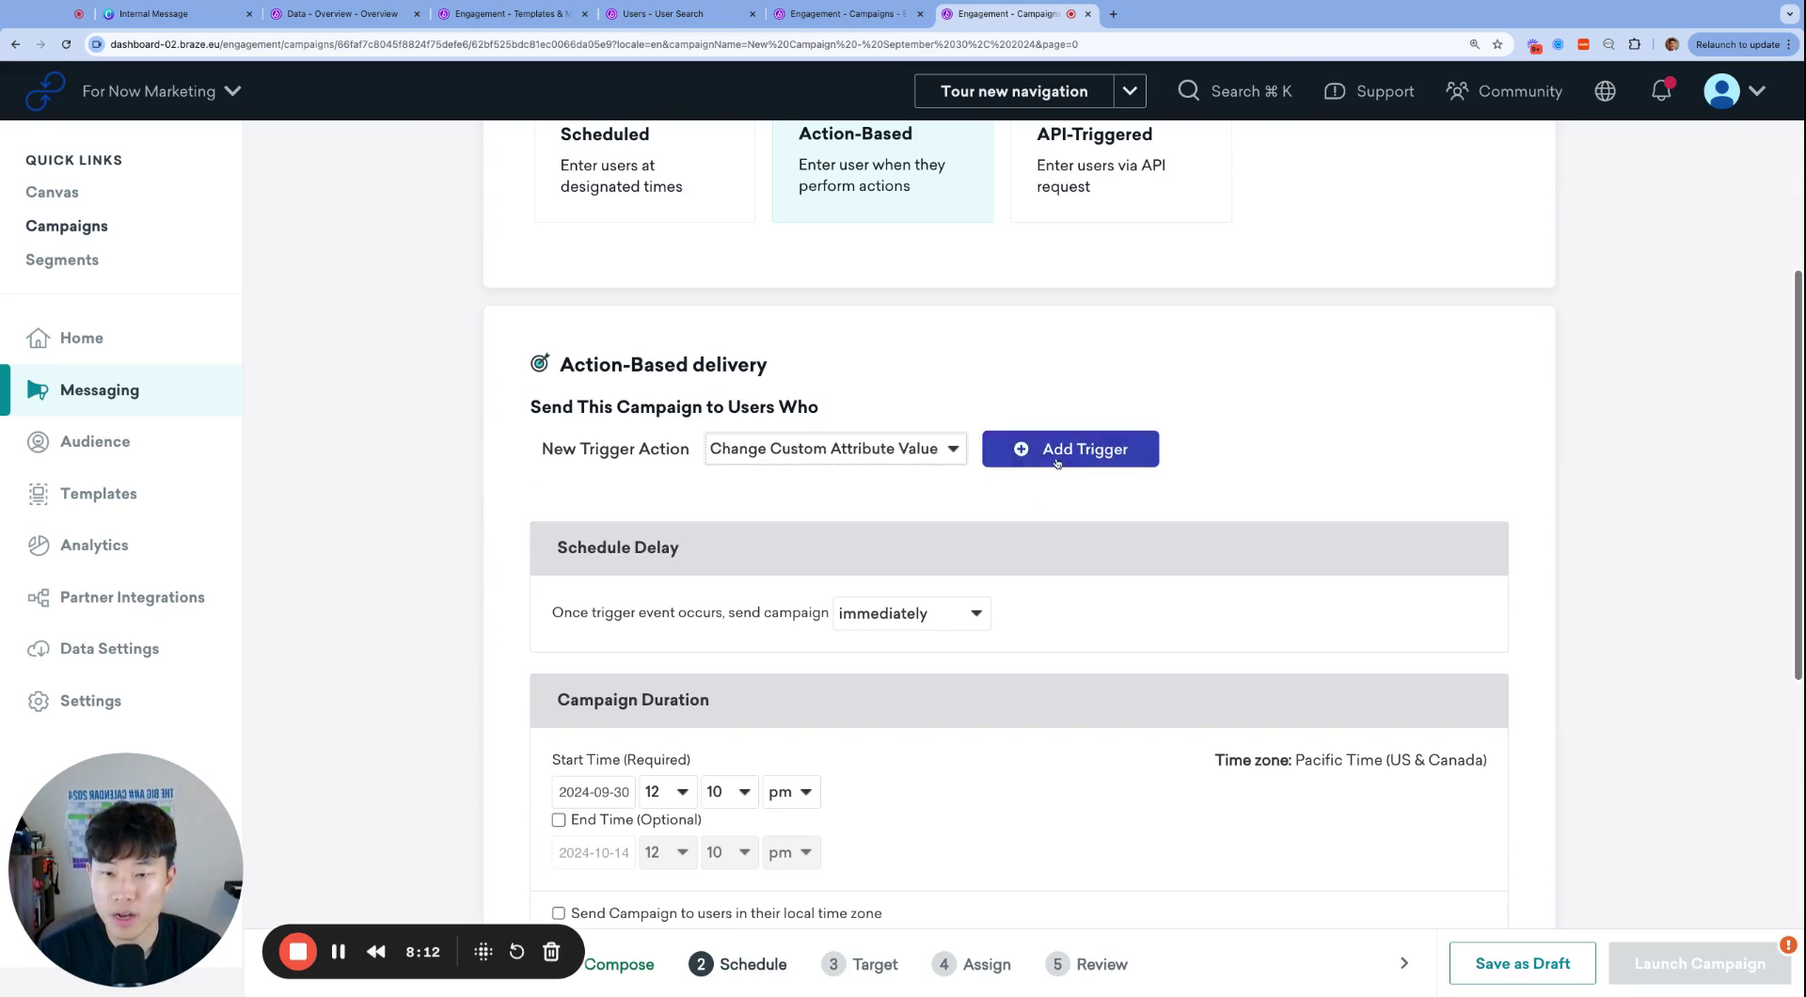
{"action": "left_click", "coordinate": [1071, 448]}
{"action": "left_click", "coordinate": [851, 491]}
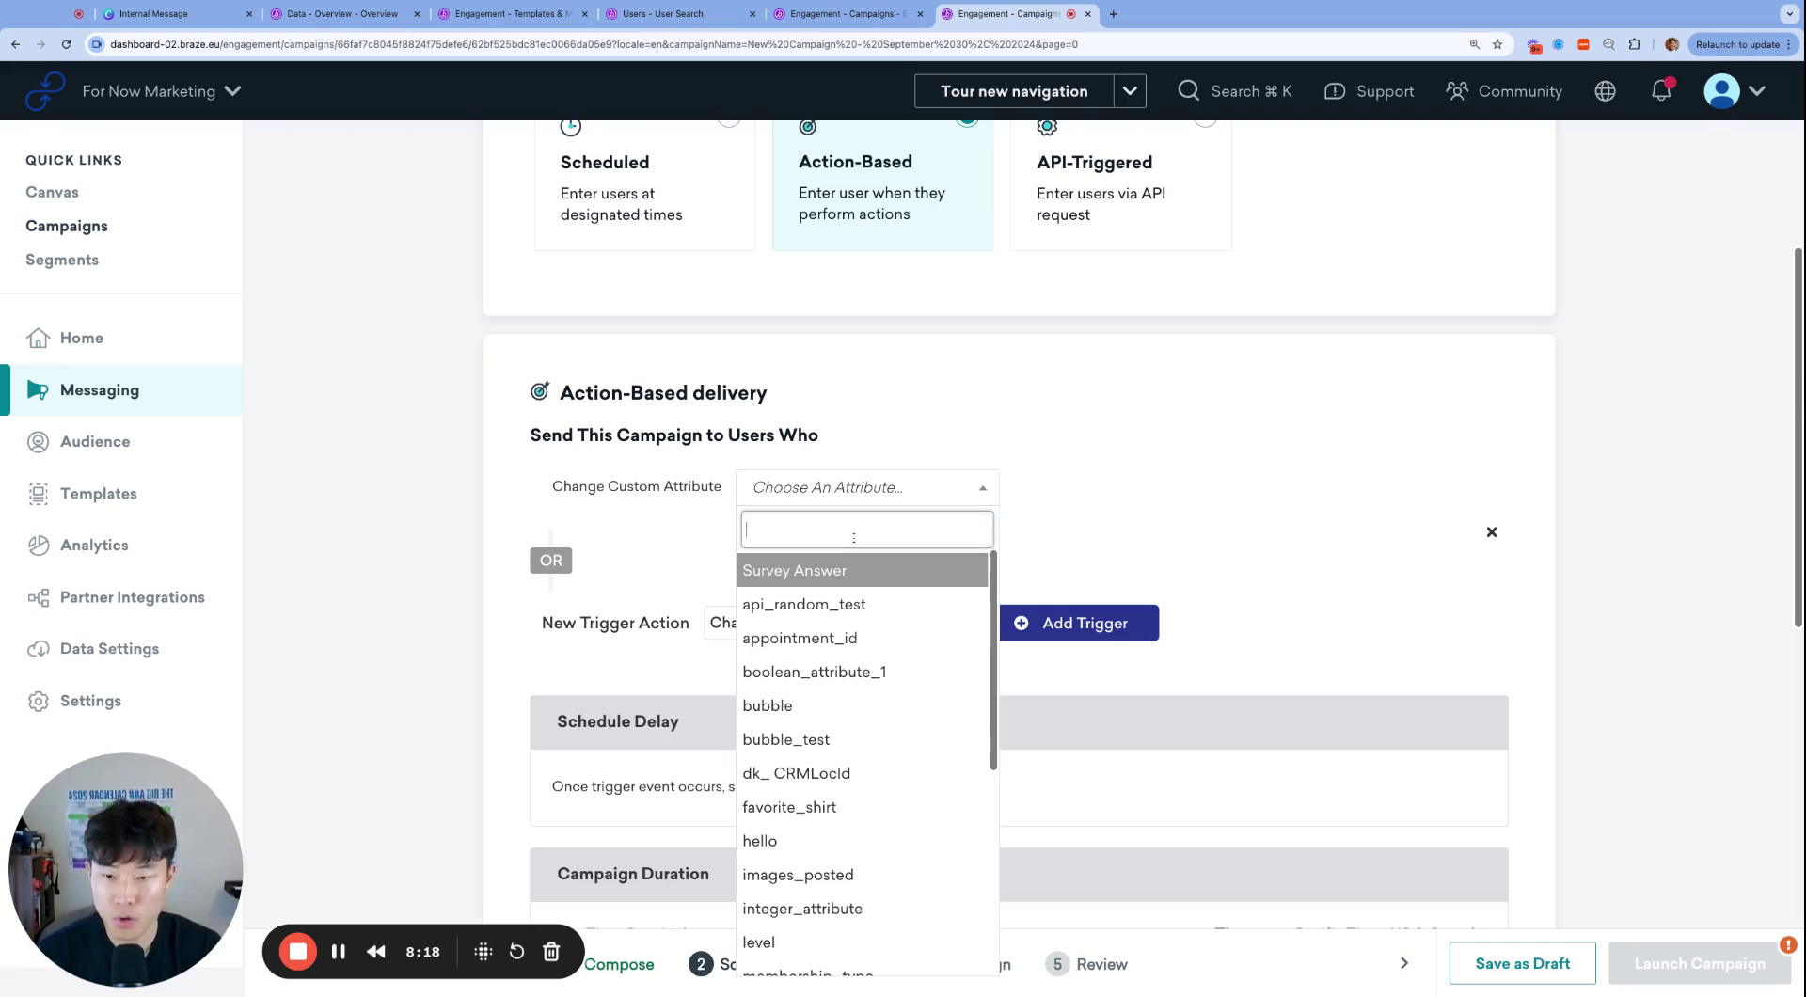
{"action": "type", "text": "promo"}
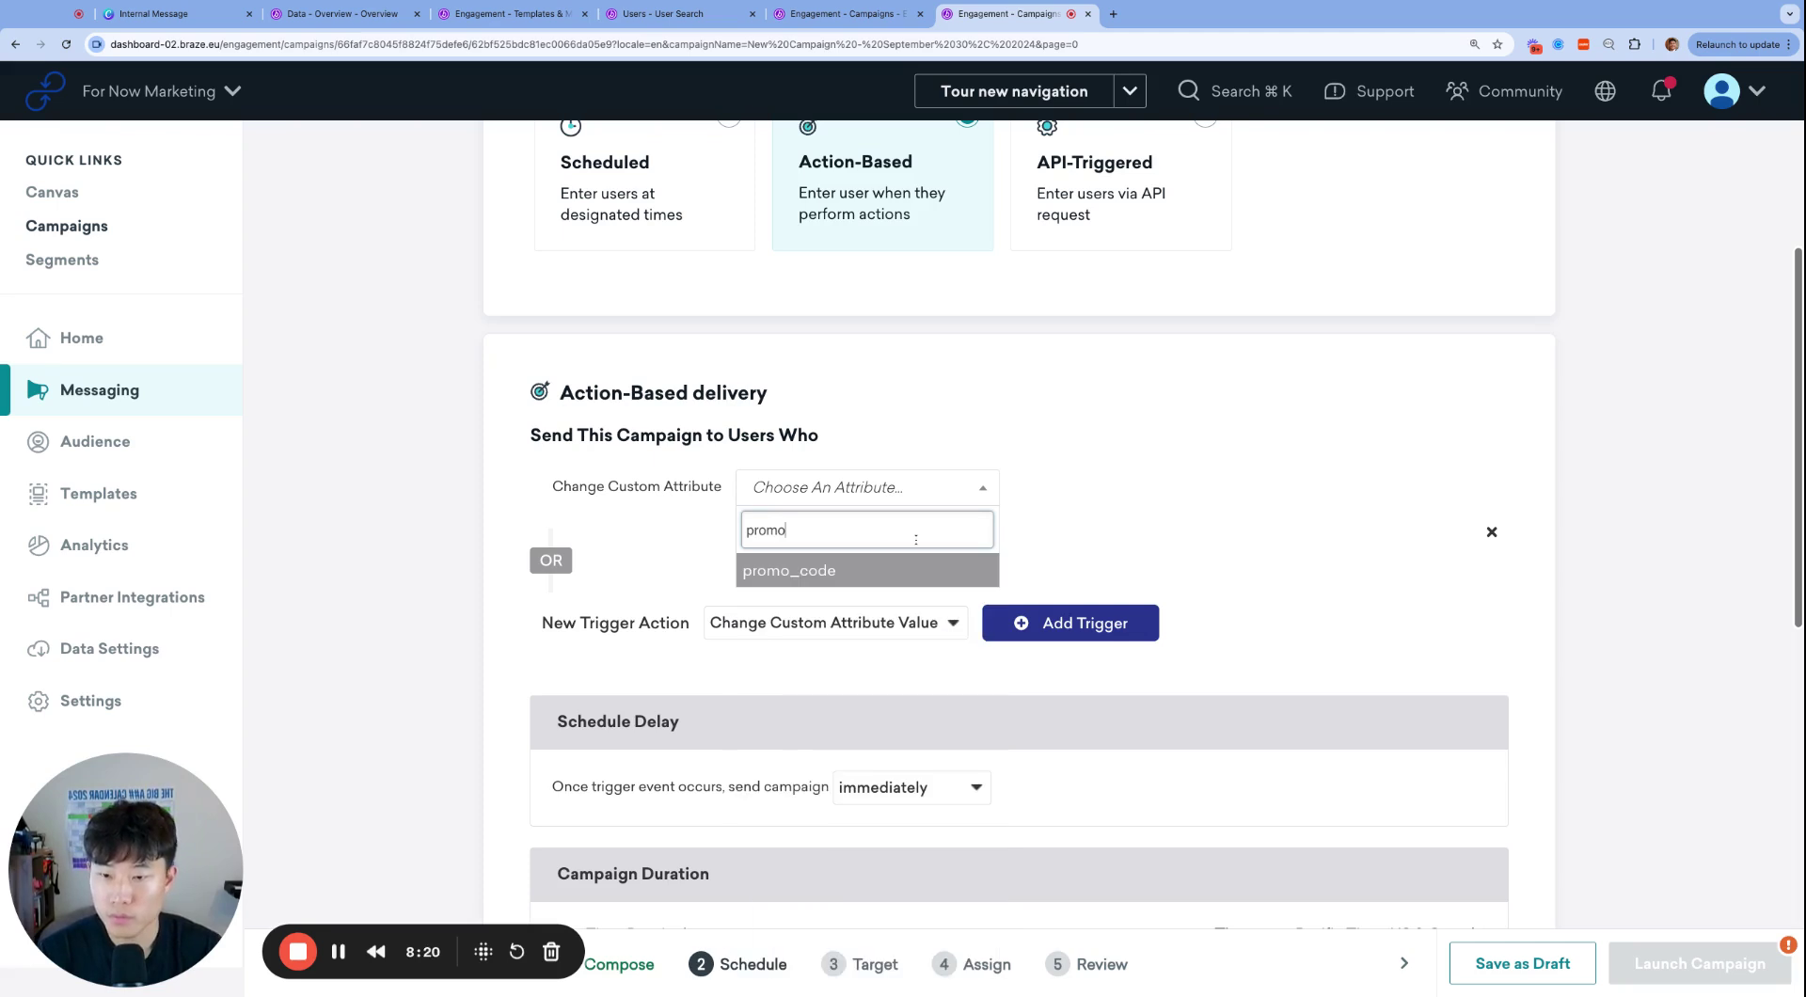
{"action": "left_click", "coordinate": [885, 572]}
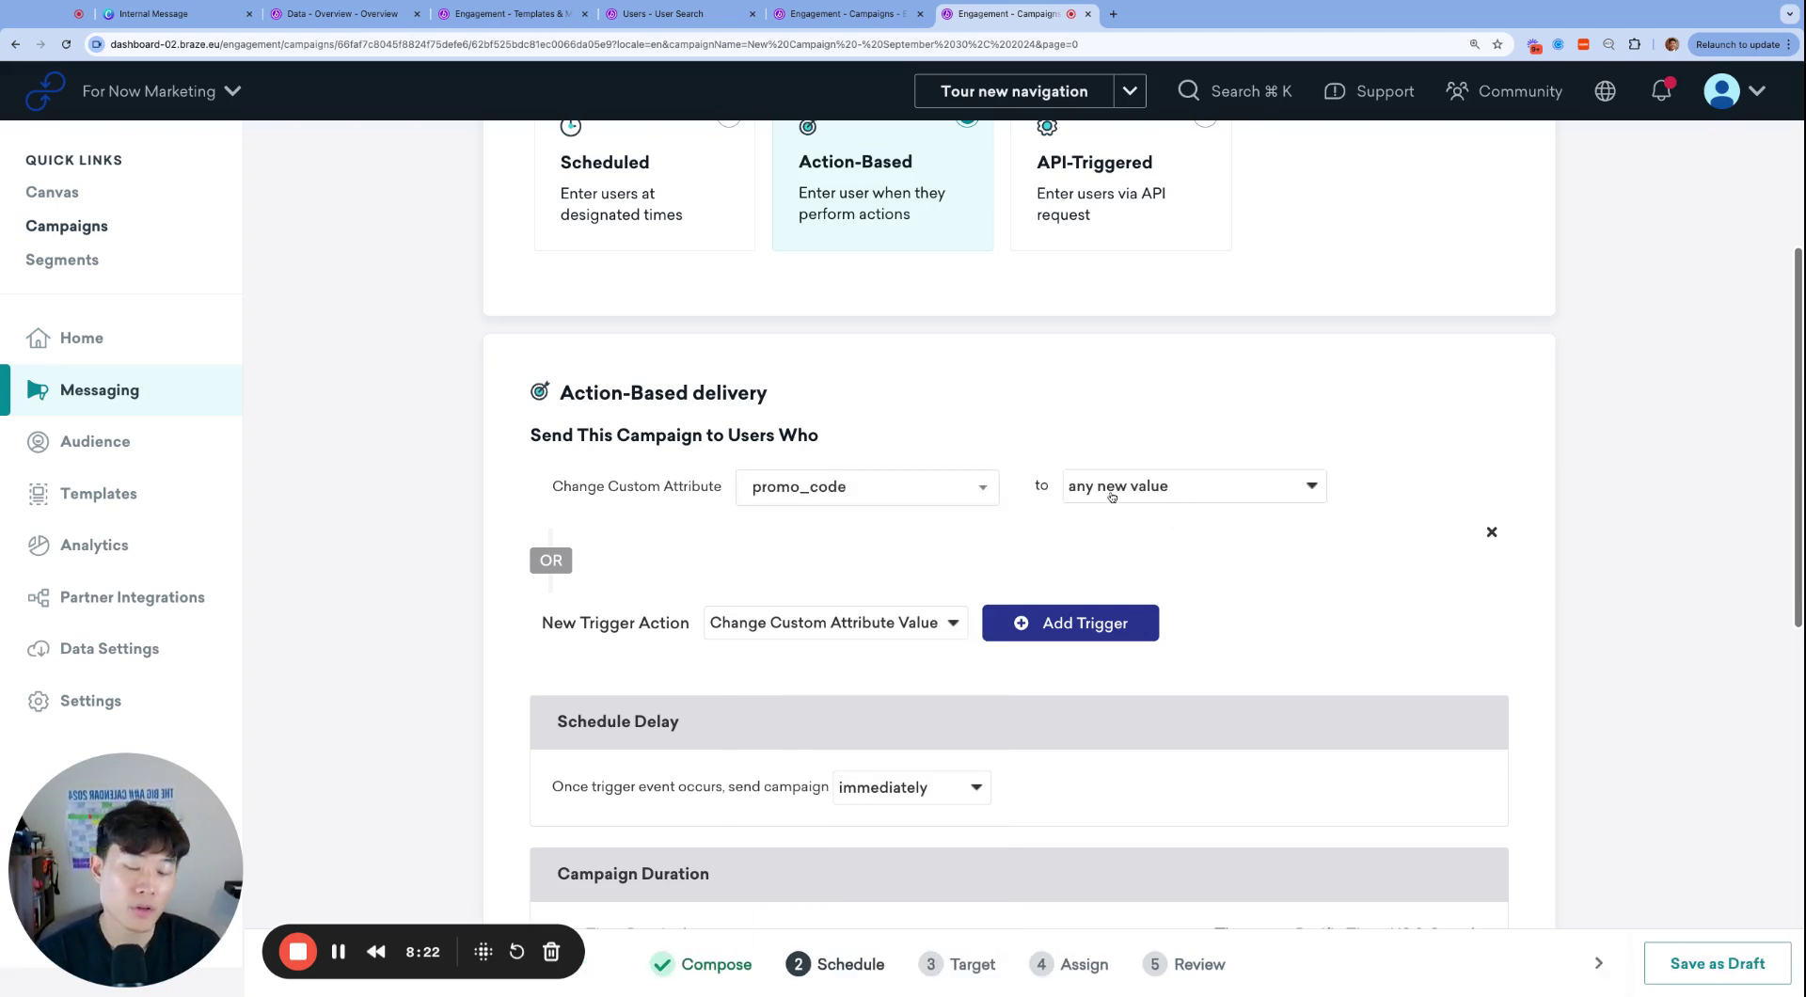
- Set the schedule delay to send the campaign 5 minutes after the trigger event occurs
{"action": "scroll", "coordinate": [1057, 505], "scroll_direction": "up", "scroll_amount": 1}
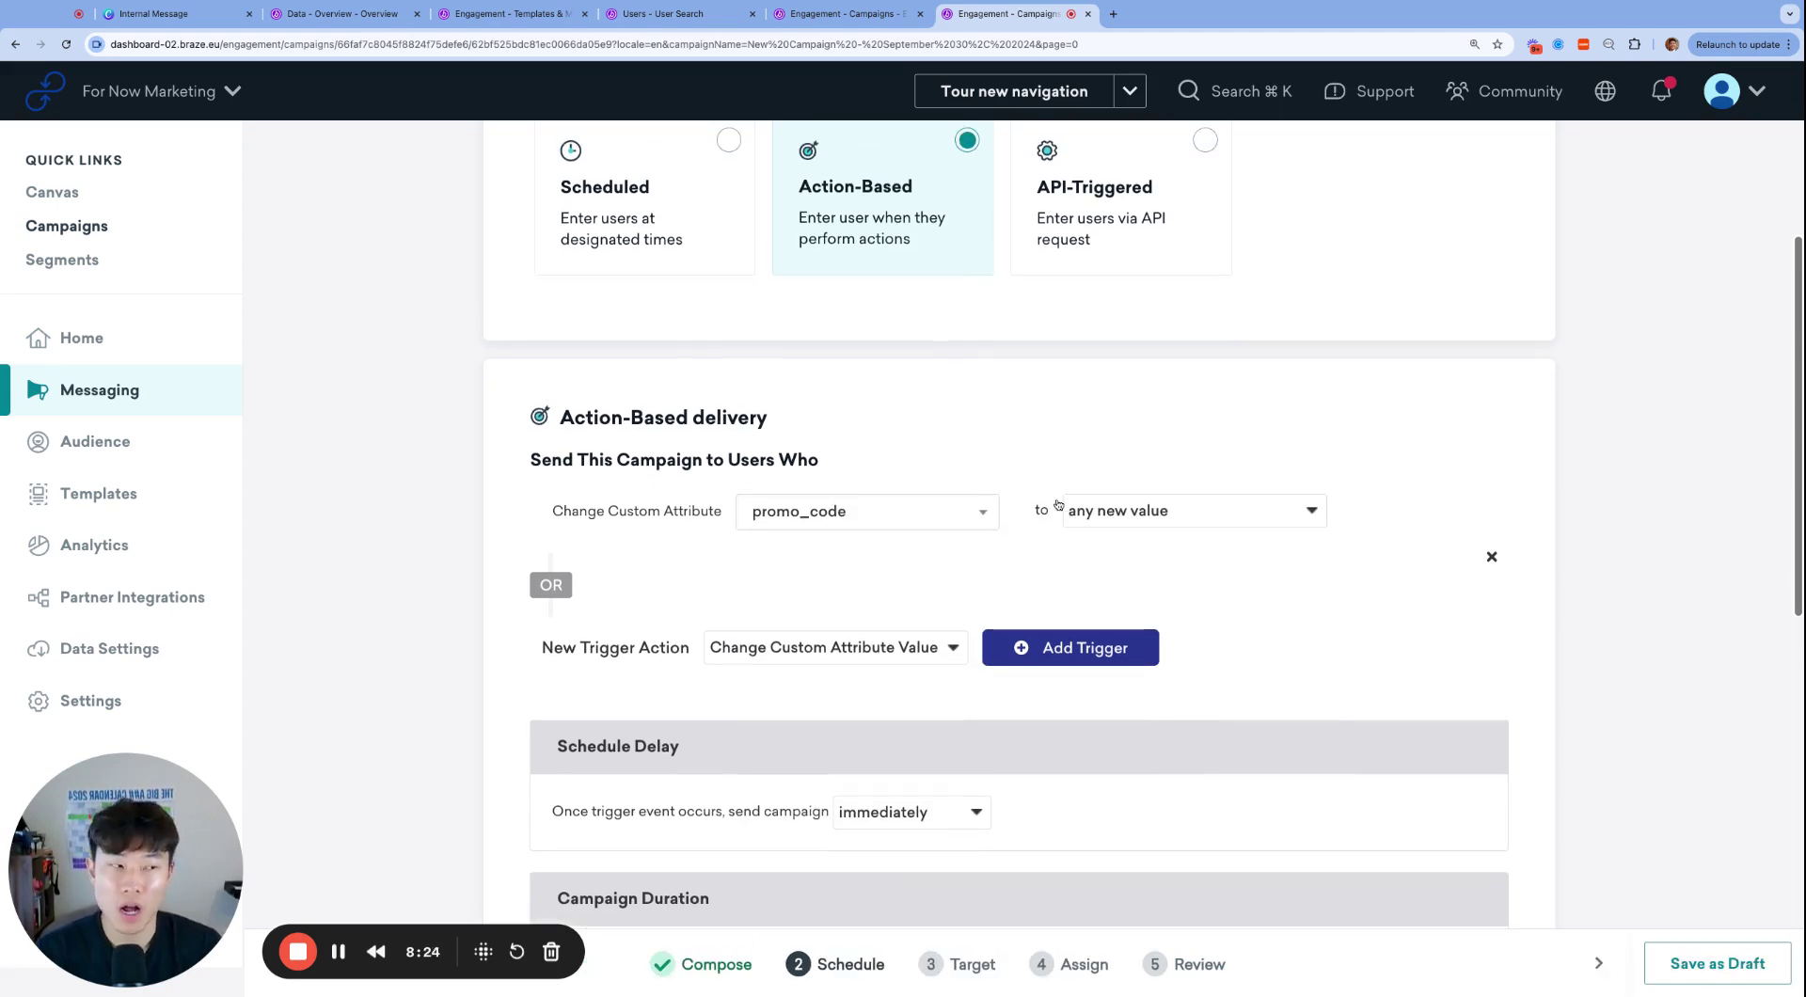
{"action": "scroll", "coordinate": [1016, 508], "scroll_direction": "up", "scroll_amount": 1}
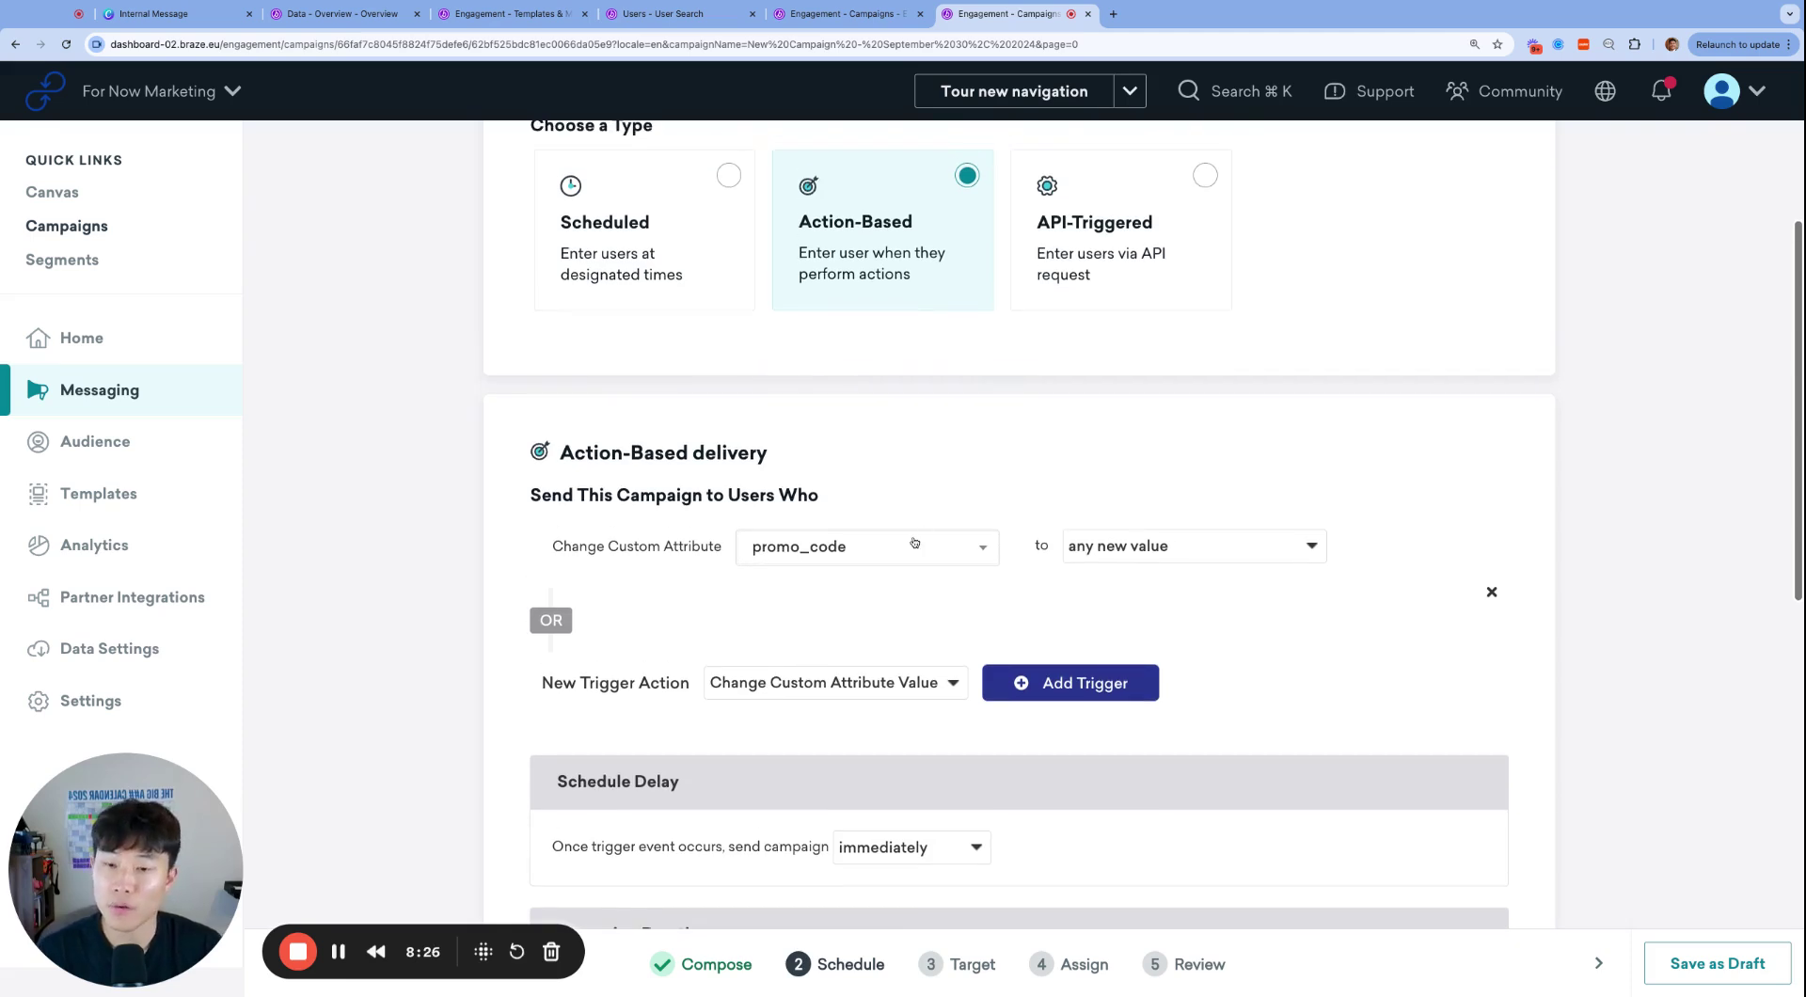
{"action": "scroll", "coordinate": [1136, 584], "scroll_direction": "down", "scroll_amount": 1}
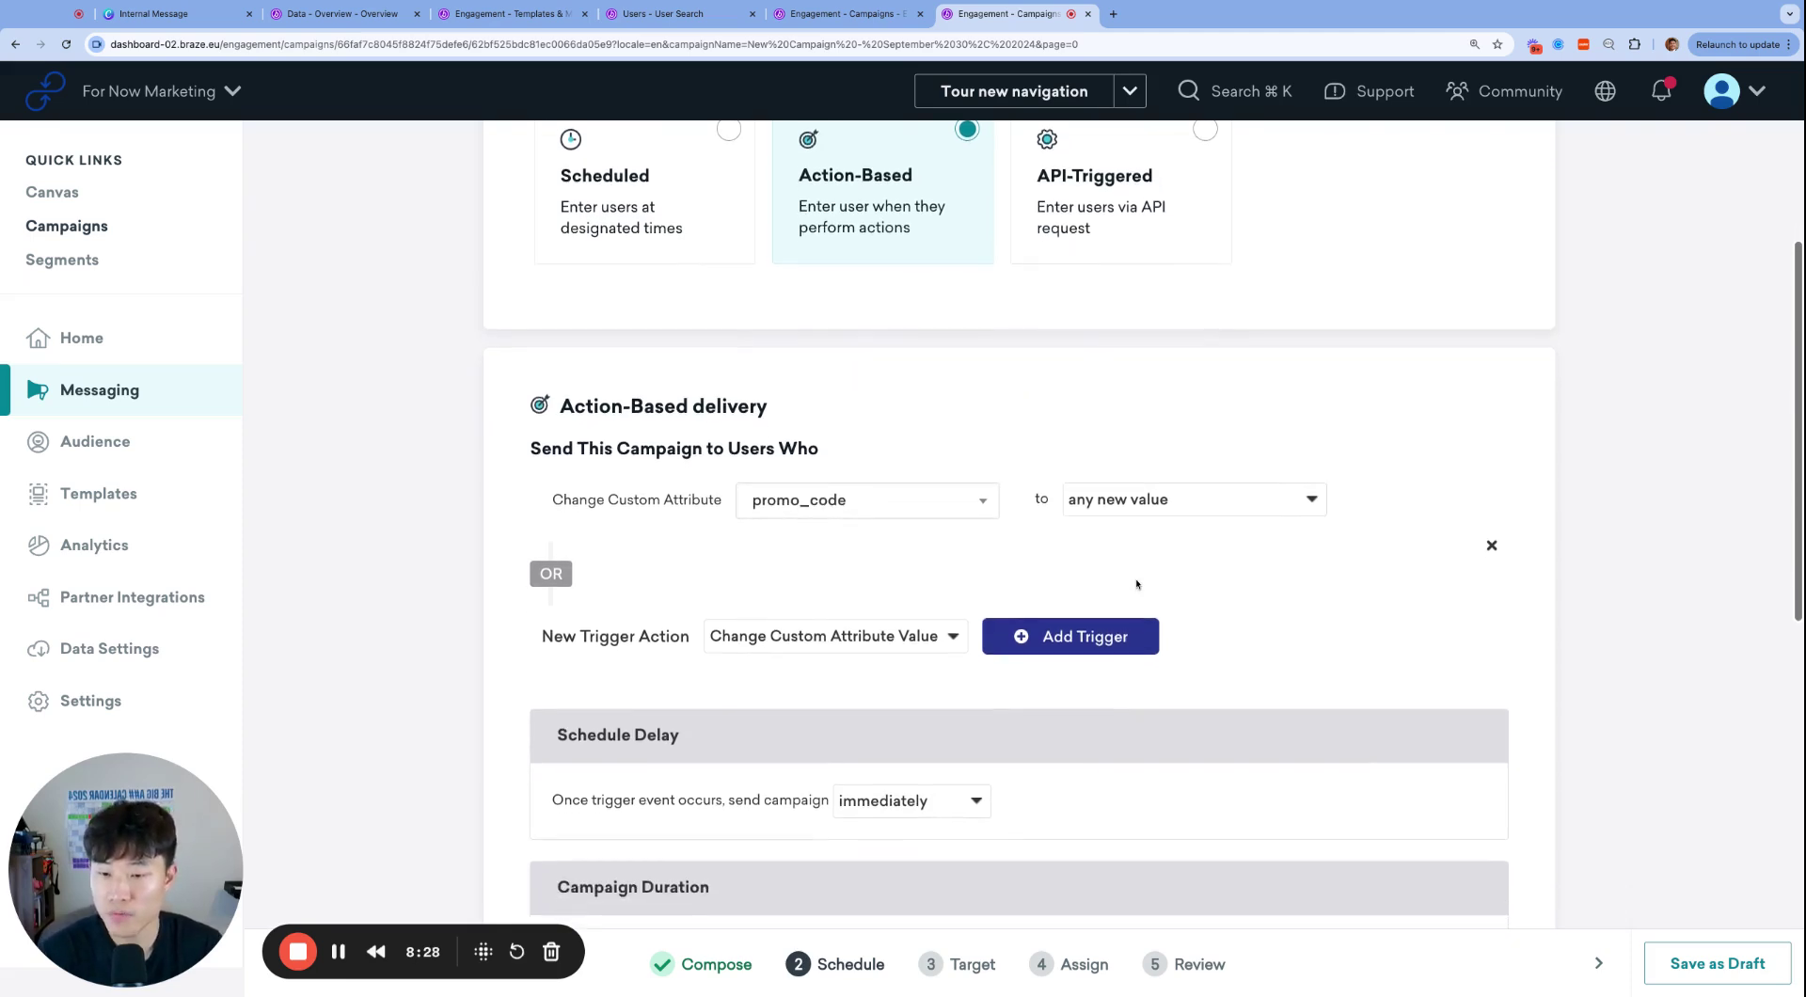
{"action": "scroll", "coordinate": [813, 554], "scroll_direction": "down", "scroll_amount": 4}
{"action": "scroll", "coordinate": [1124, 607], "scroll_direction": "down", "scroll_amount": 4}
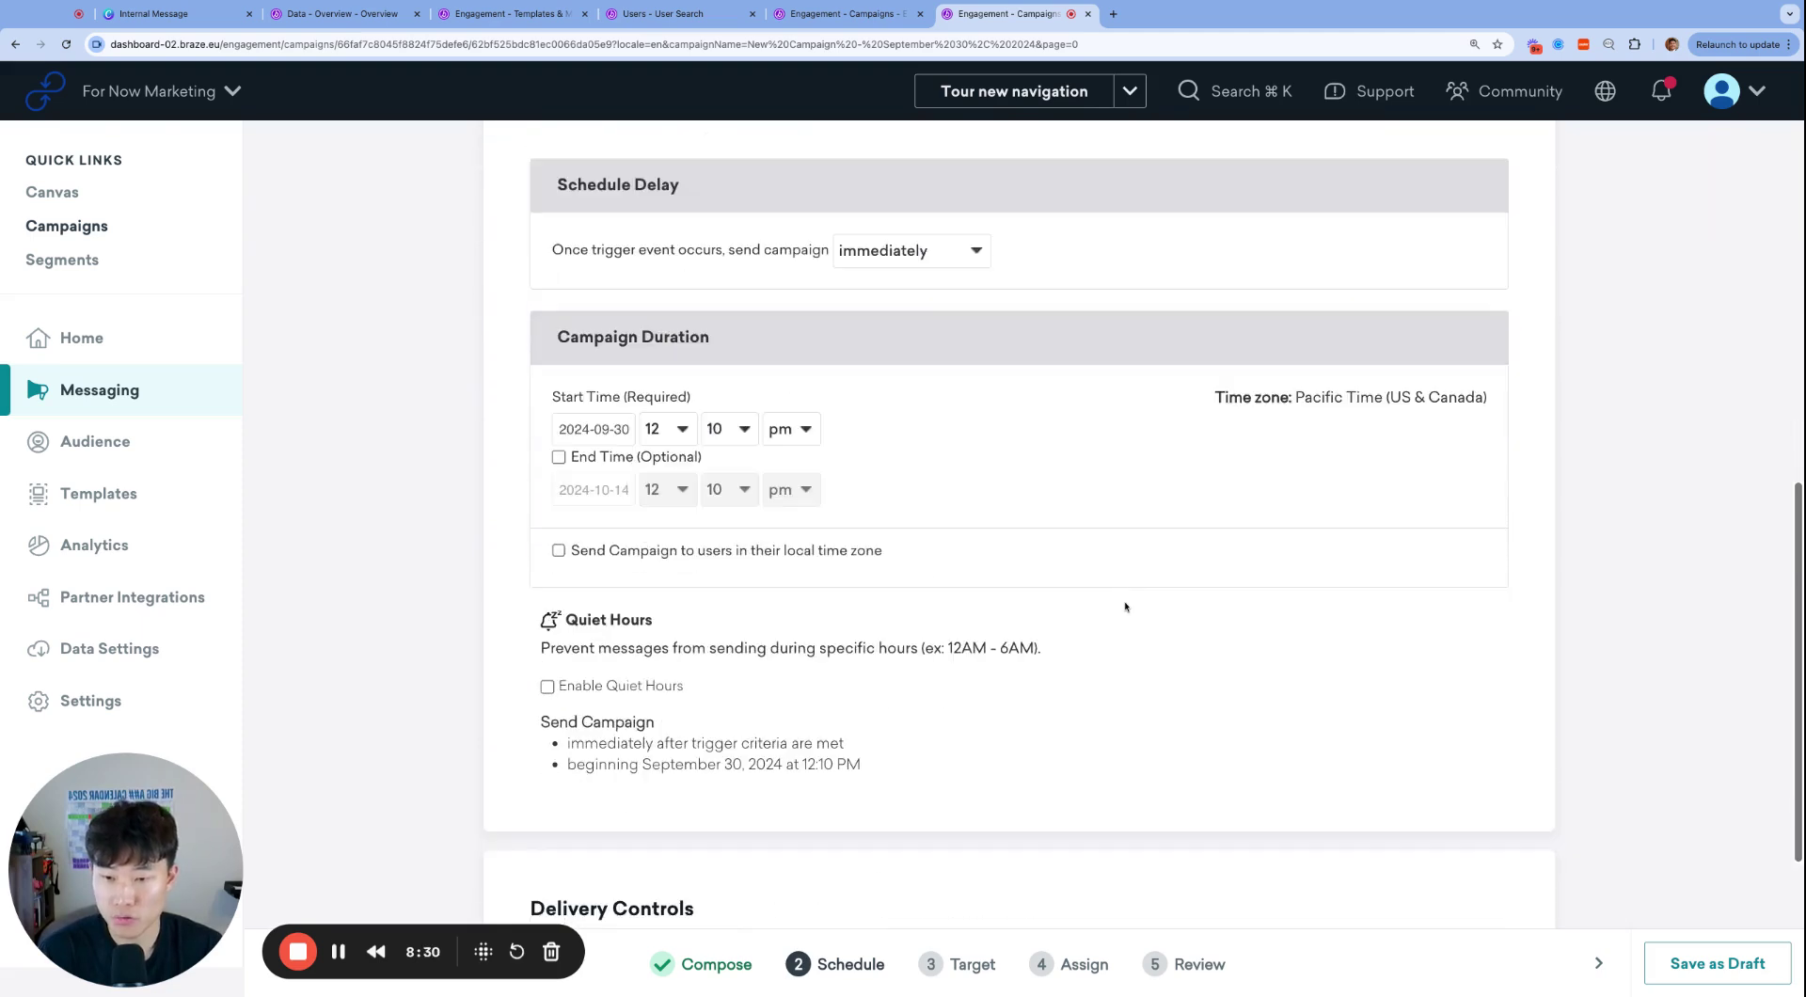
{"action": "scroll", "coordinate": [1145, 707], "scroll_direction": "down", "scroll_amount": 3}
{"action": "scroll", "coordinate": [1082, 658], "scroll_direction": "up", "scroll_amount": 7}
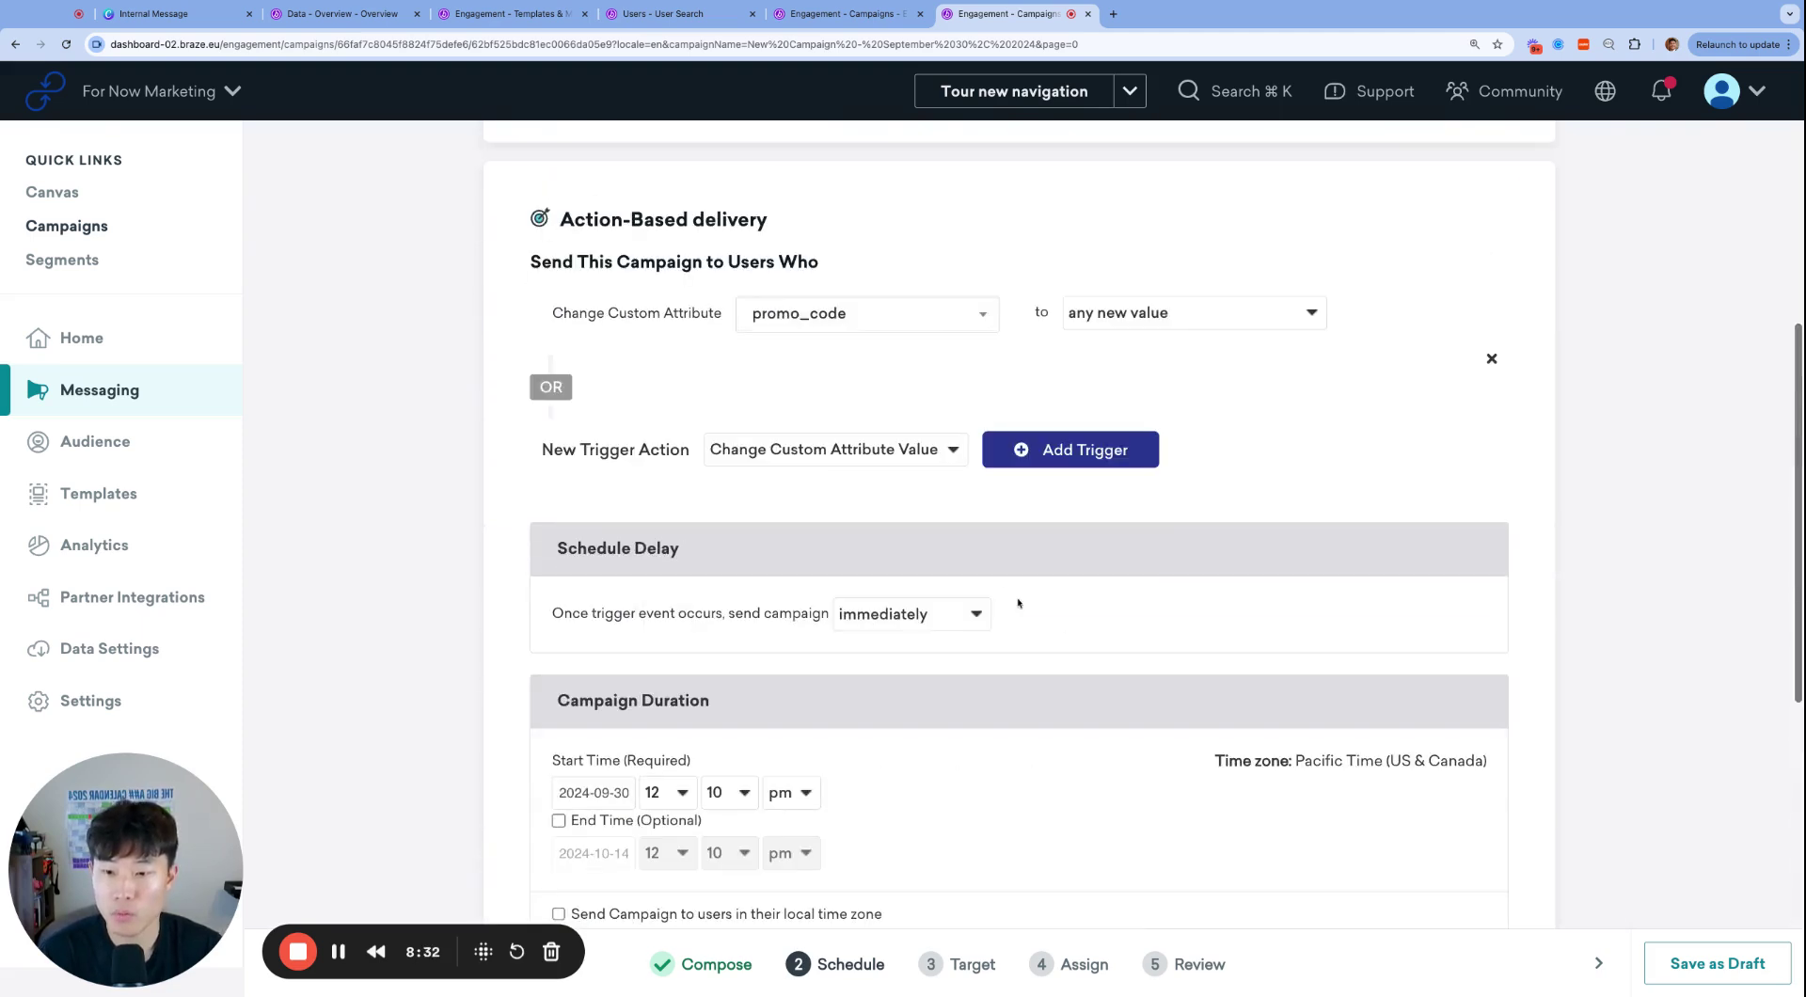
{"action": "left_click", "coordinate": [941, 615]}
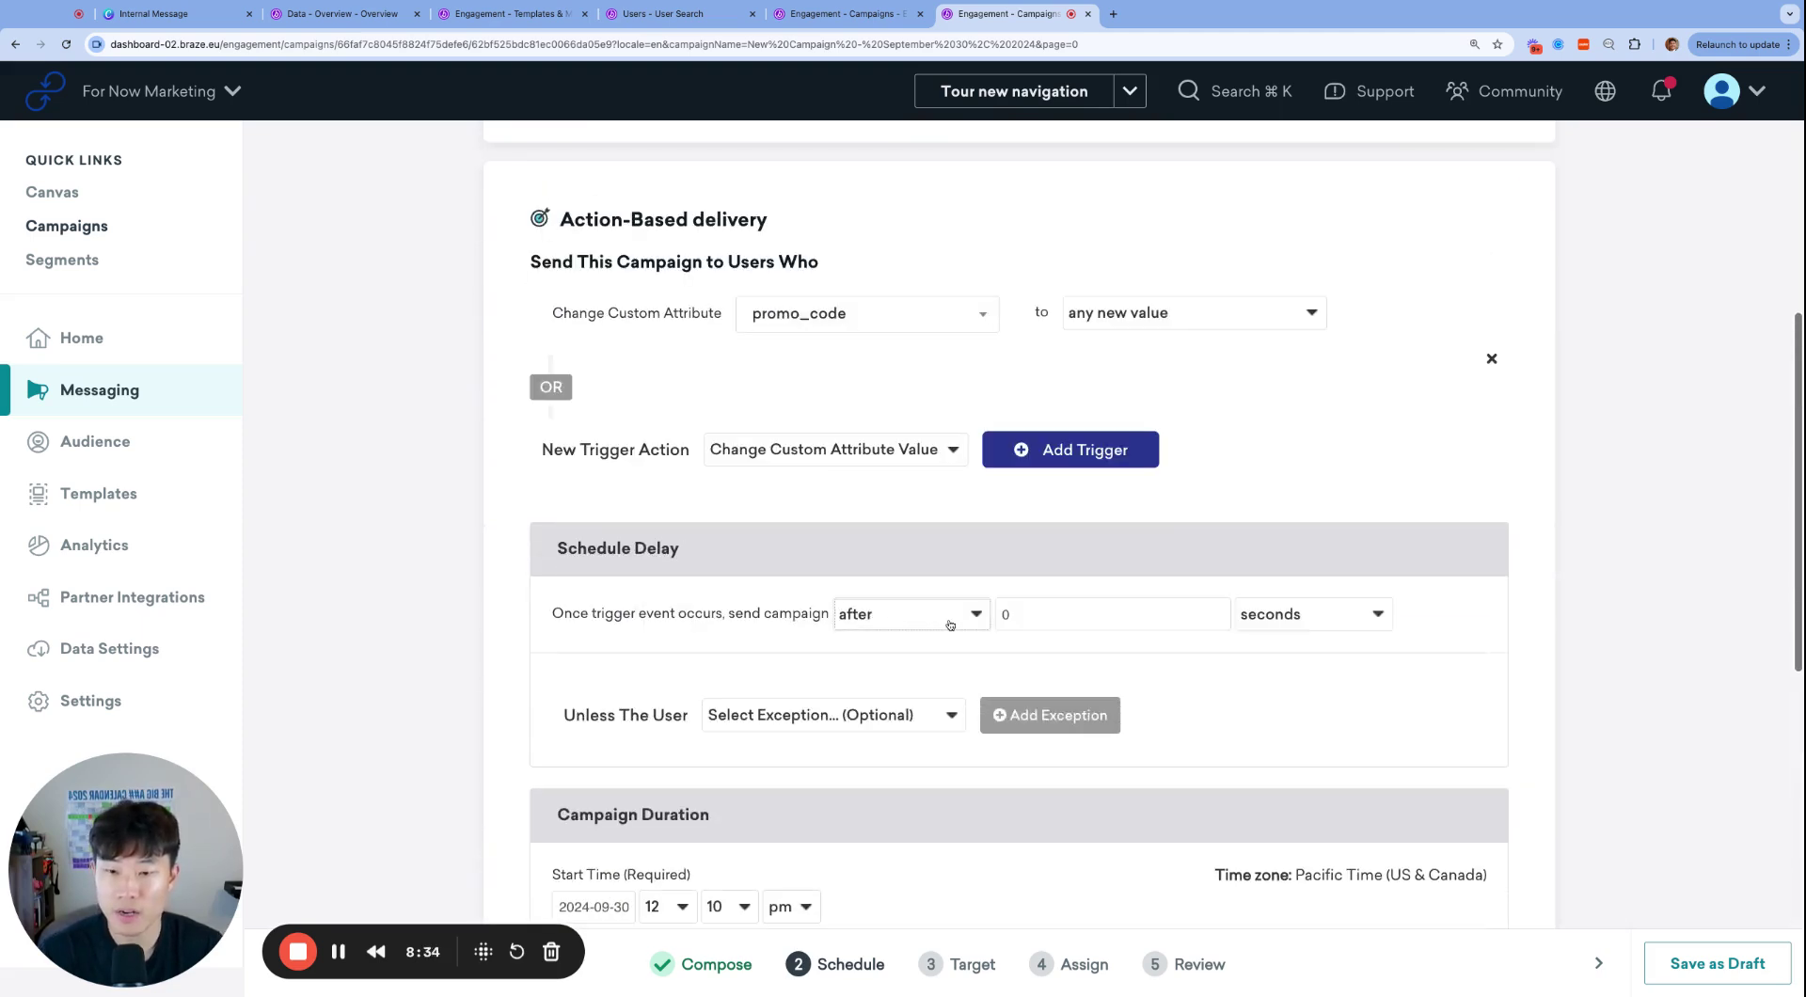
{"action": "left_click", "coordinate": [1060, 618]}
{"action": "type", "text": "5"}
{"action": "left_click", "coordinate": [1322, 611]}
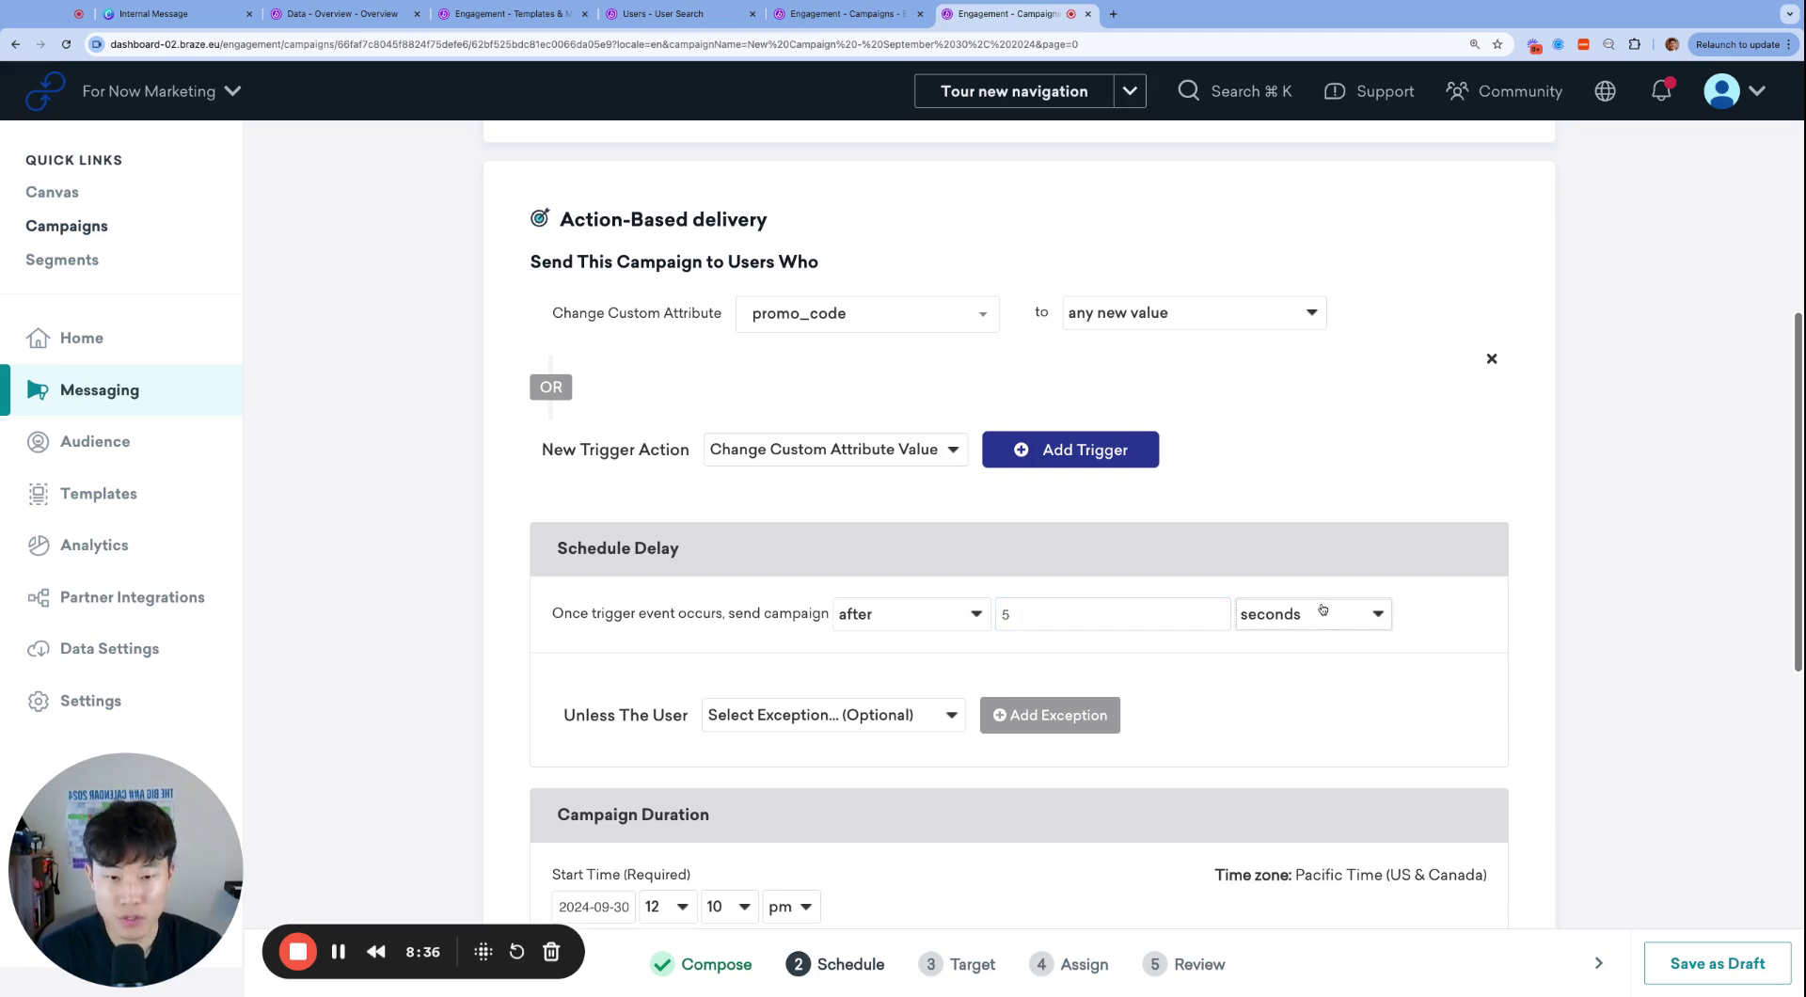
{"action": "left_click", "coordinate": [1269, 620]}
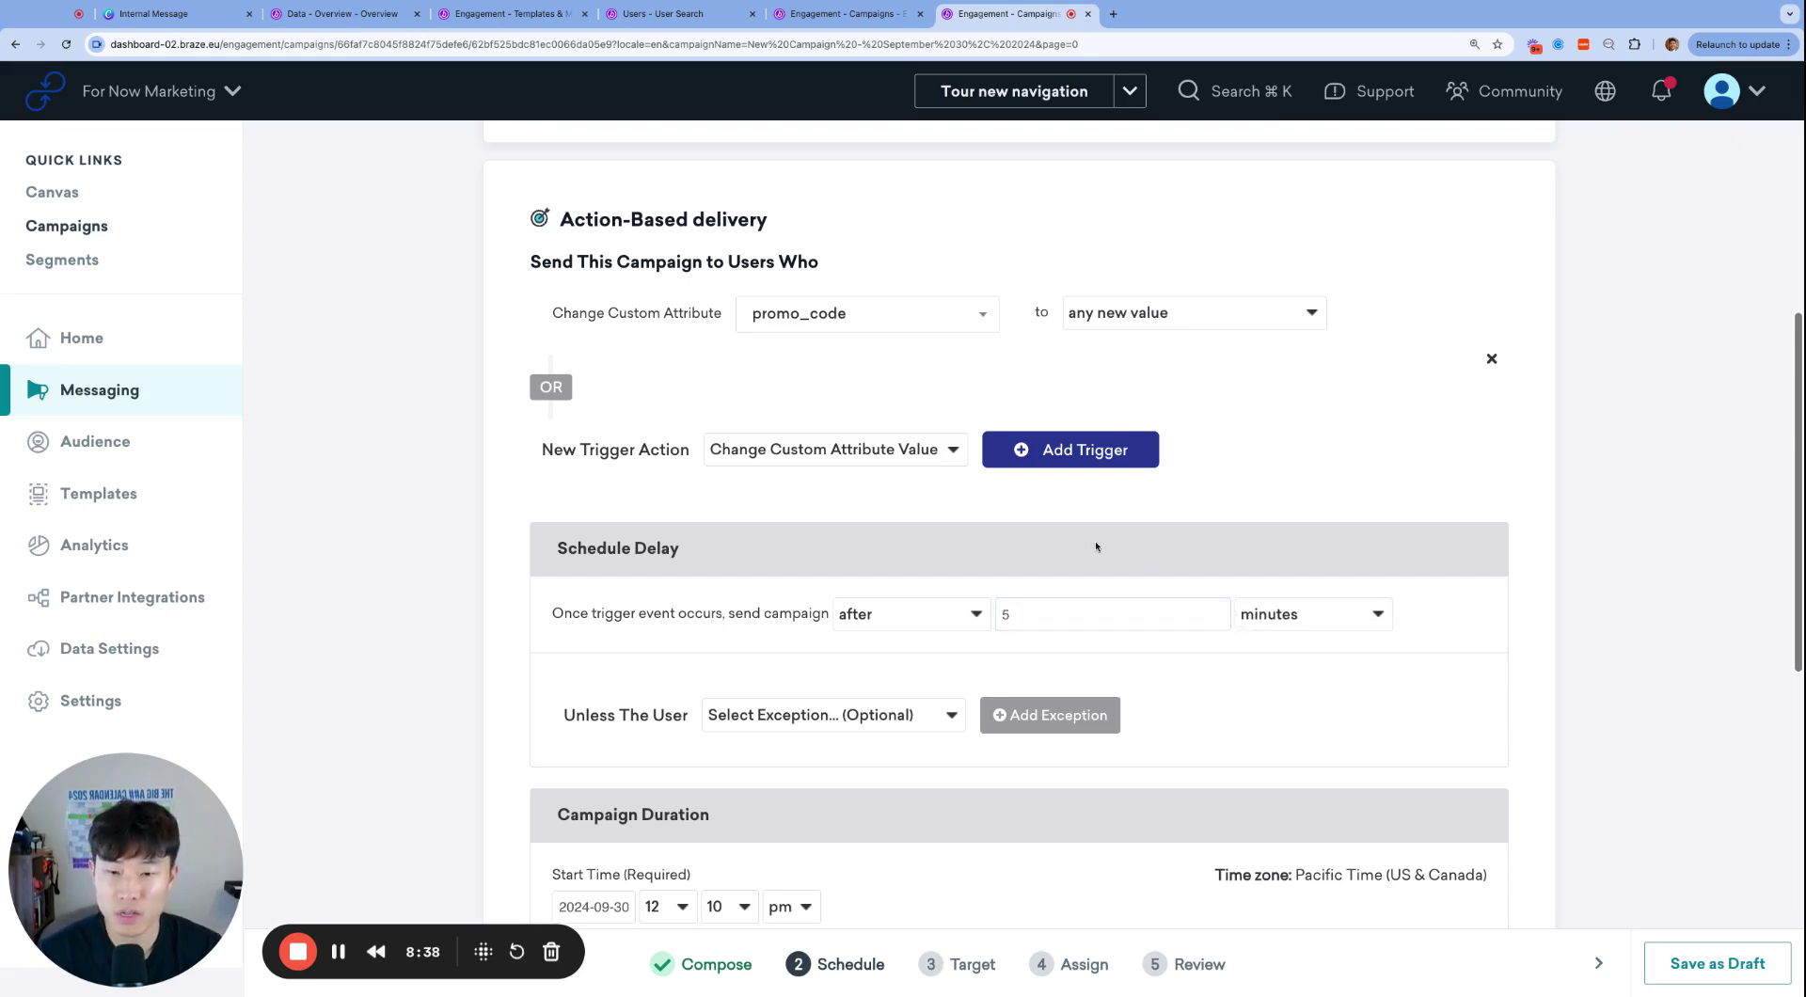
- Look over the remaining schedule settings, including campaign duration and quiet hours
{"action": "scroll", "coordinate": [1054, 560], "scroll_direction": "down", "scroll_amount": 3}
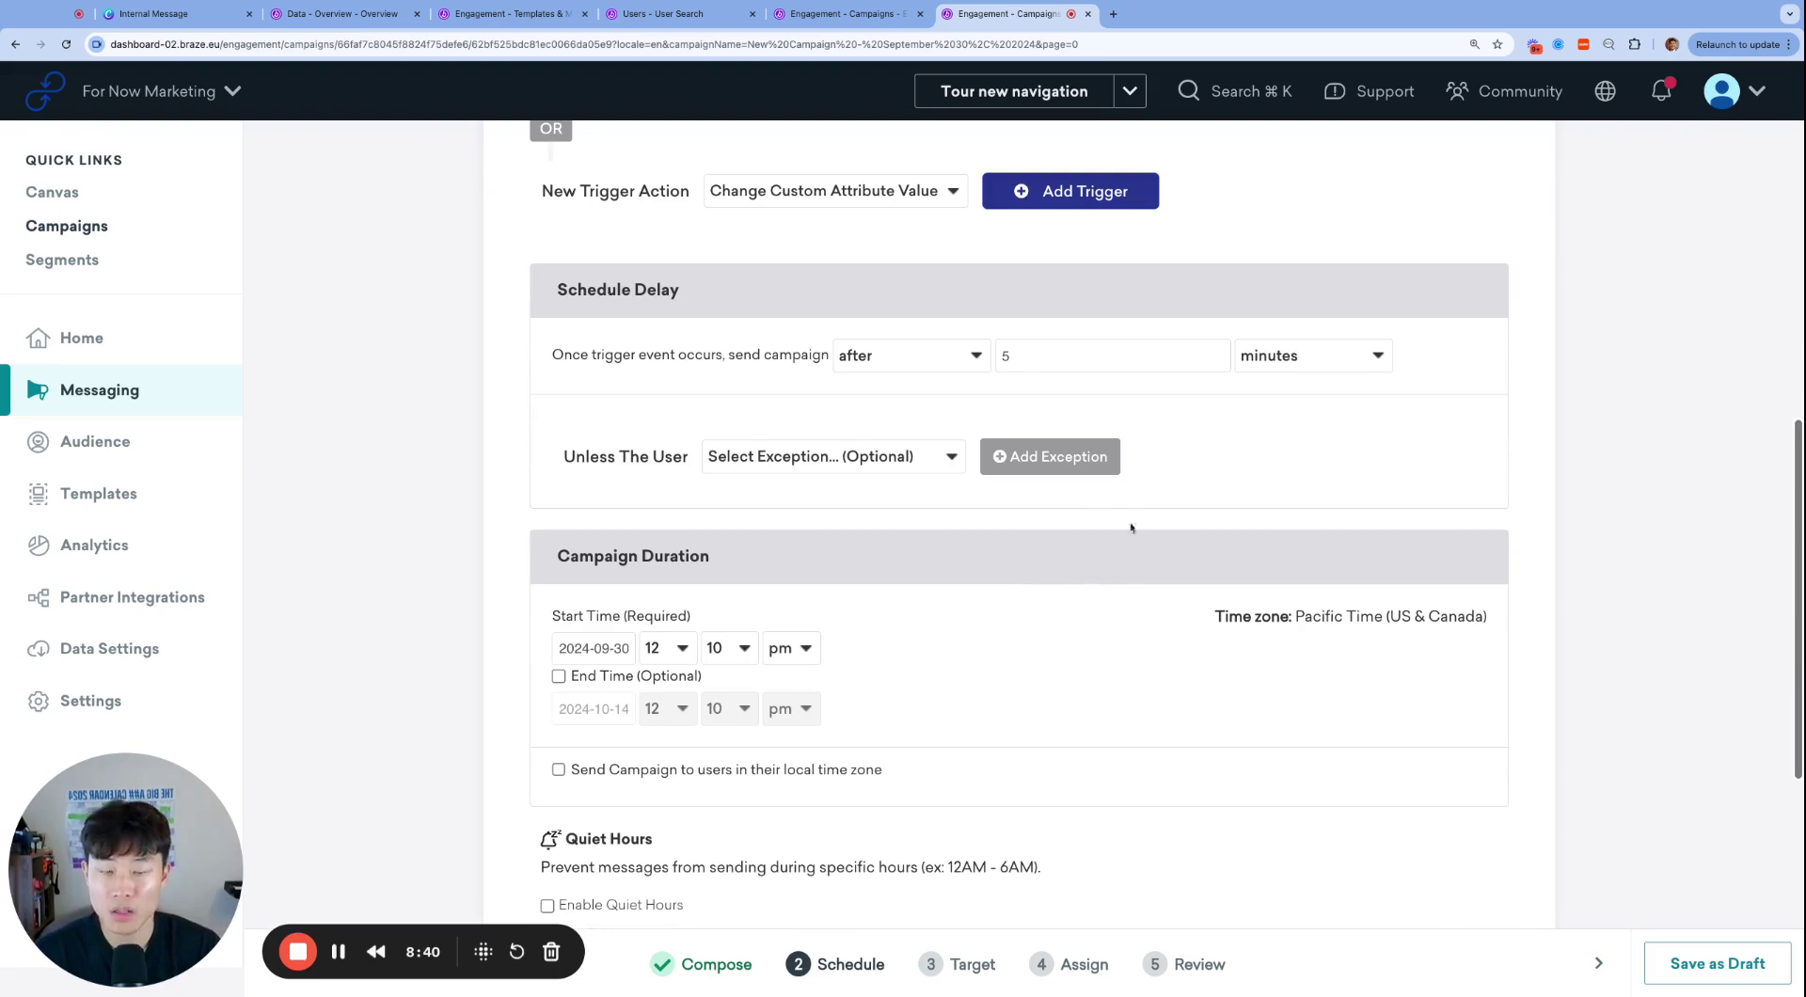
{"action": "scroll", "coordinate": [1082, 583], "scroll_direction": "down", "scroll_amount": 4}
{"action": "scroll", "coordinate": [1141, 659], "scroll_direction": "down", "scroll_amount": 2}
{"action": "scroll", "coordinate": [1133, 637], "scroll_direction": "up", "scroll_amount": 8}
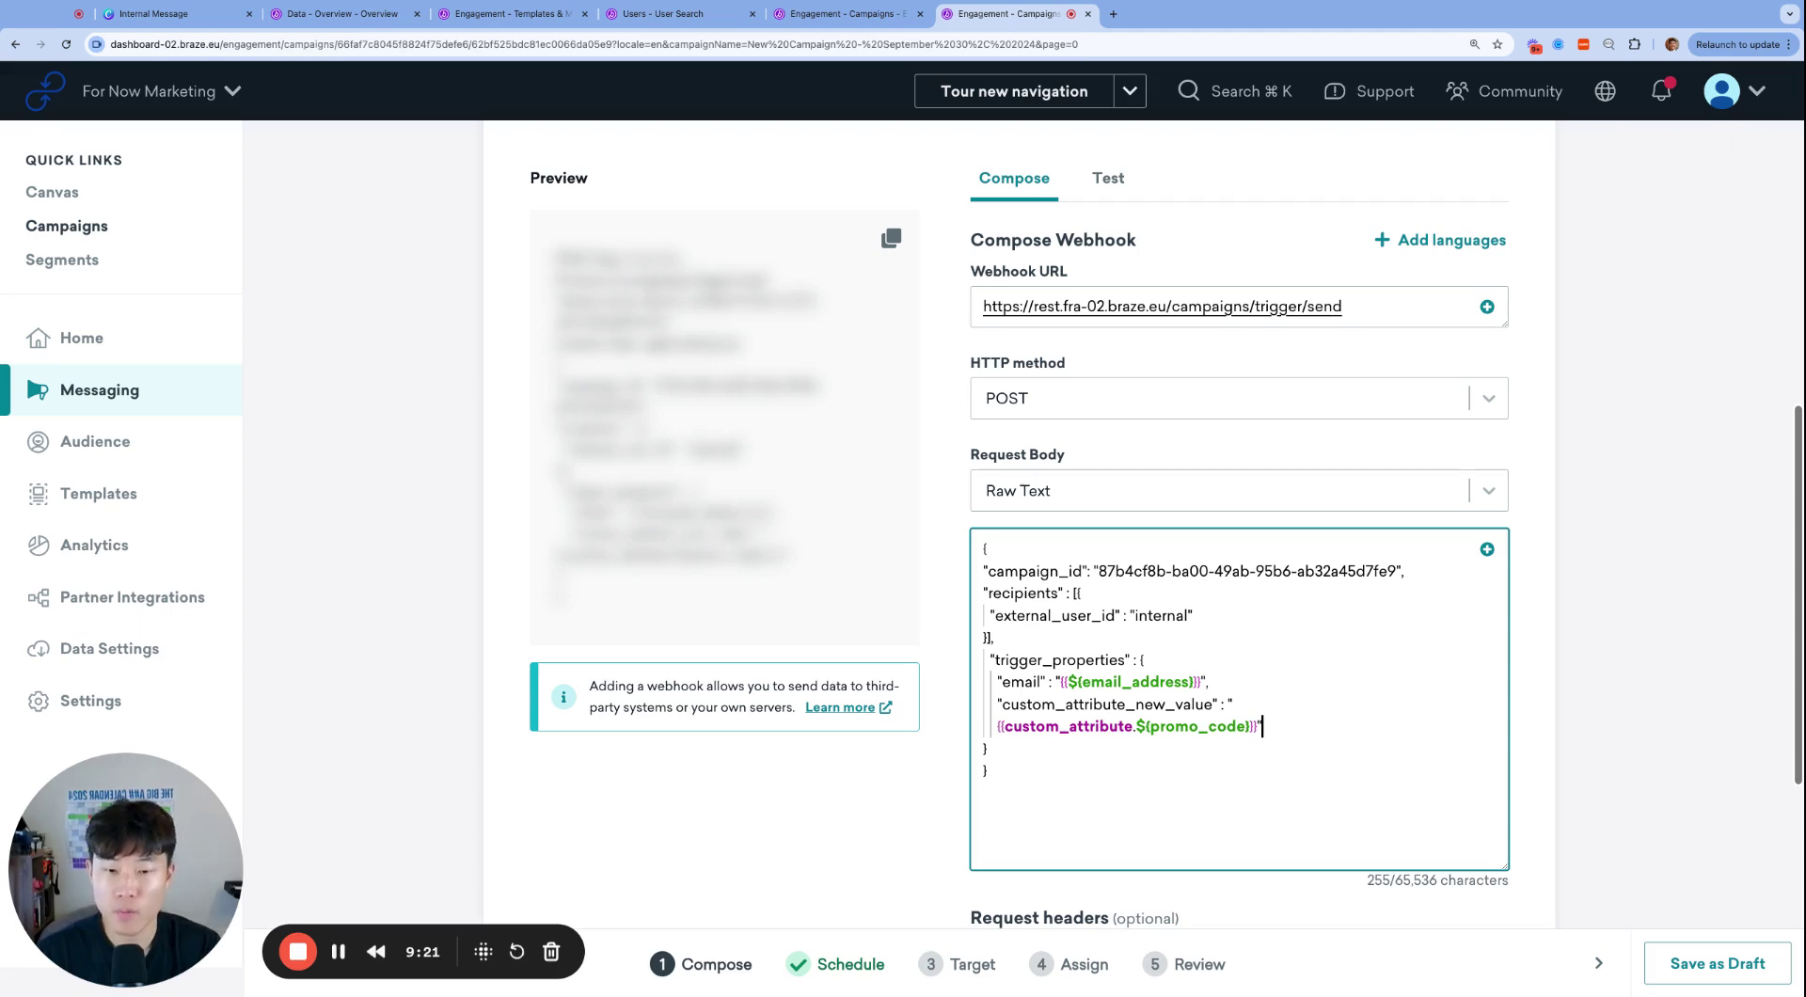
- Review the custom_attribute_new_value key in the webhook's request body and its promo_code custom attribute value
{"action": "key", "text": "Up"}
{"action": "key", "text": "Up"}
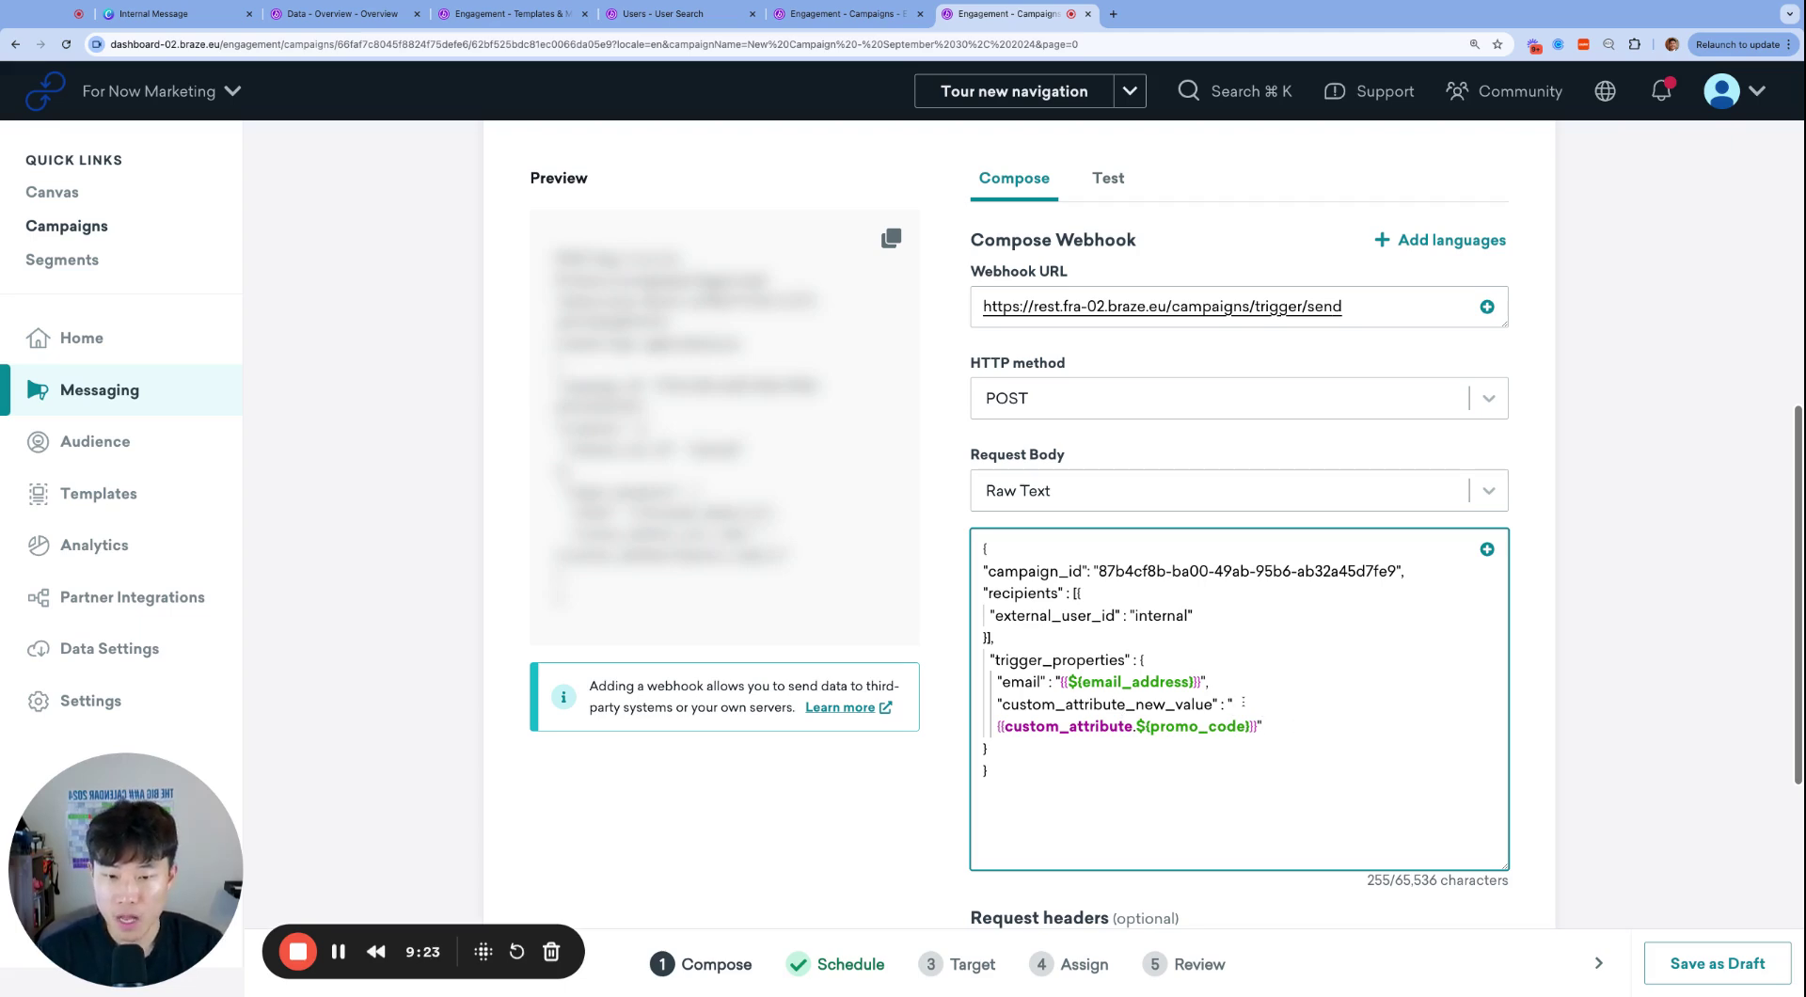
{"action": "double_click", "coordinate": [1004, 704]}
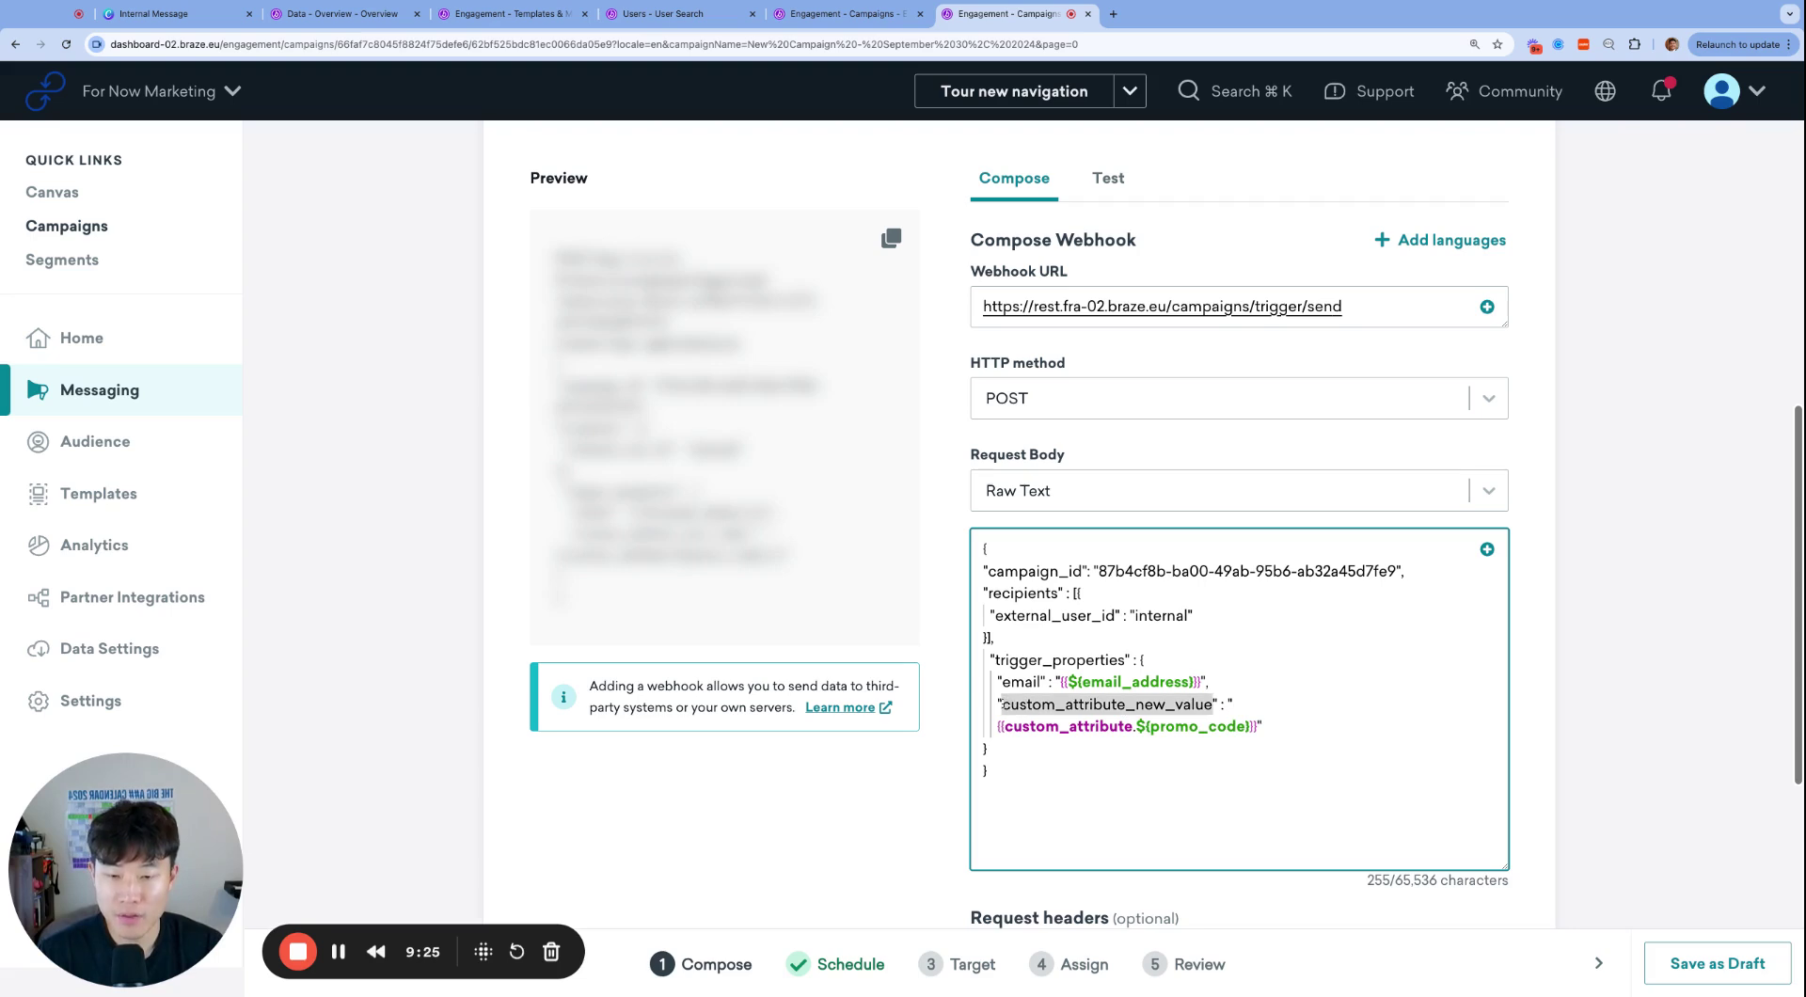
- Delete the promo_code personalization from the custom_attribute_new_value entry in the request body, leaving an empty pair of quotation marks
{"action": "scroll", "coordinate": [1002, 704], "scroll_direction": "down", "scroll_amount": 1}
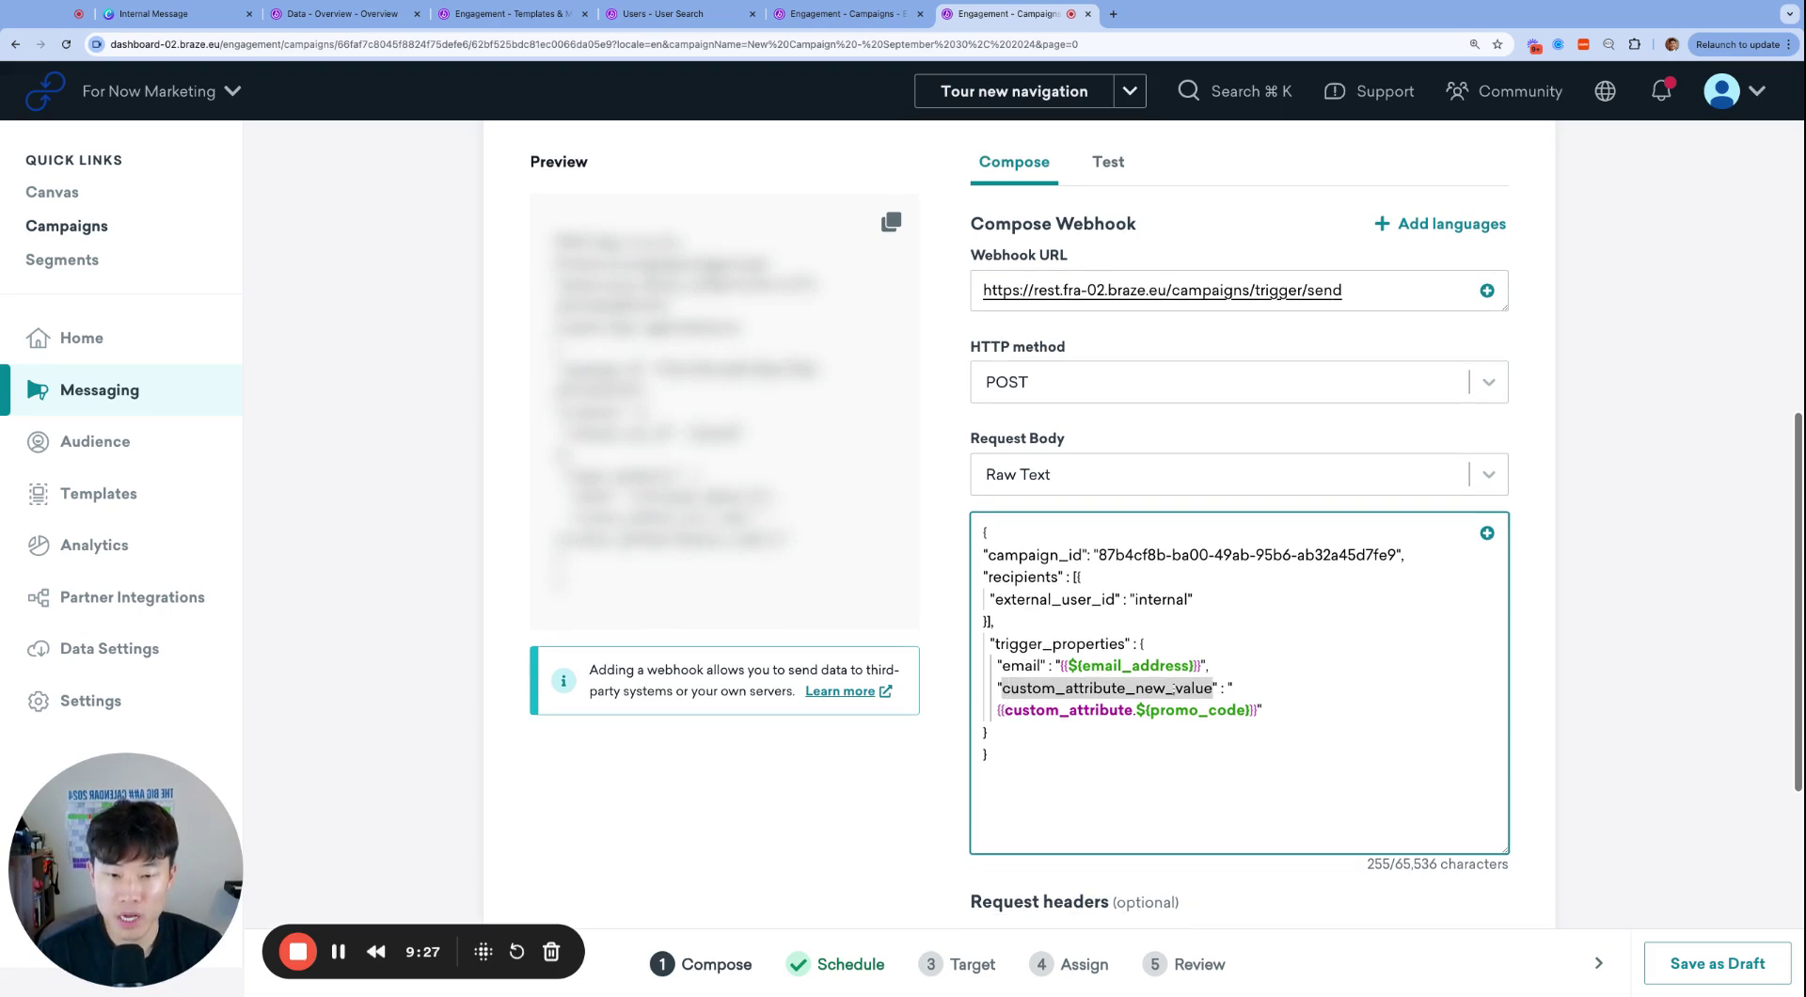
{"action": "left_click", "coordinate": [1283, 707]}
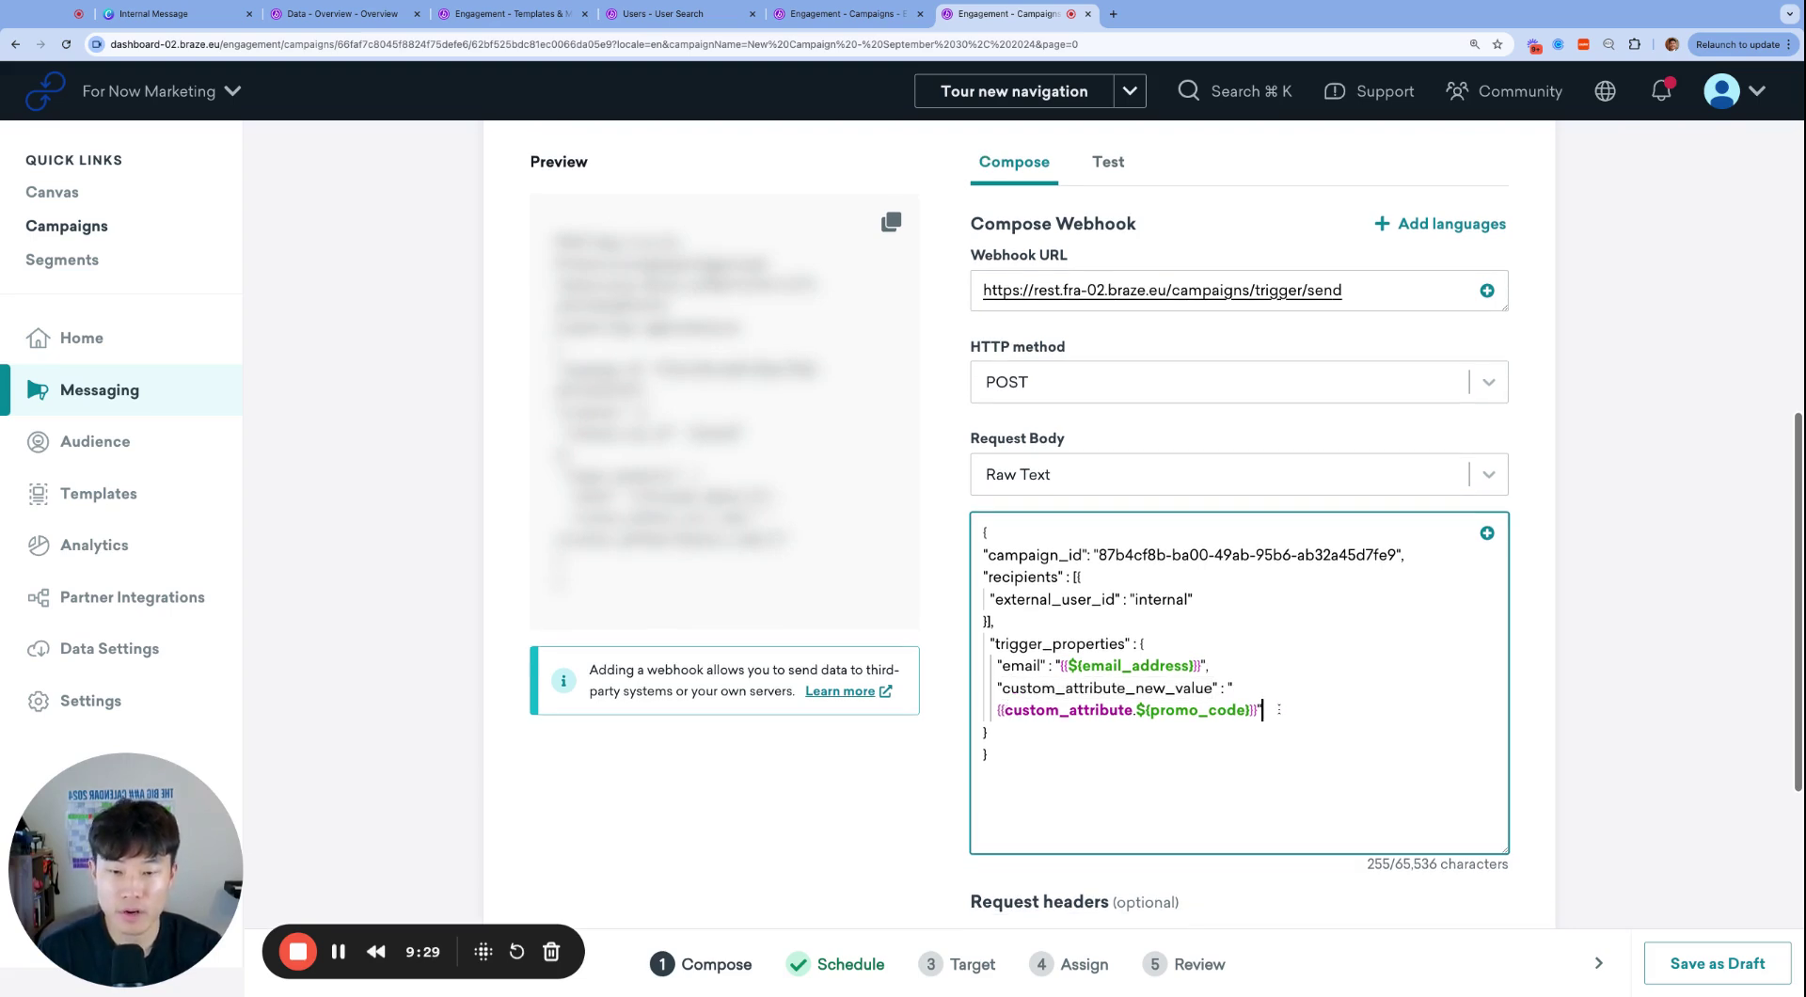
{"action": "key", "text": "shift+super+Left"}
{"action": "key", "text": "BackSpace"}
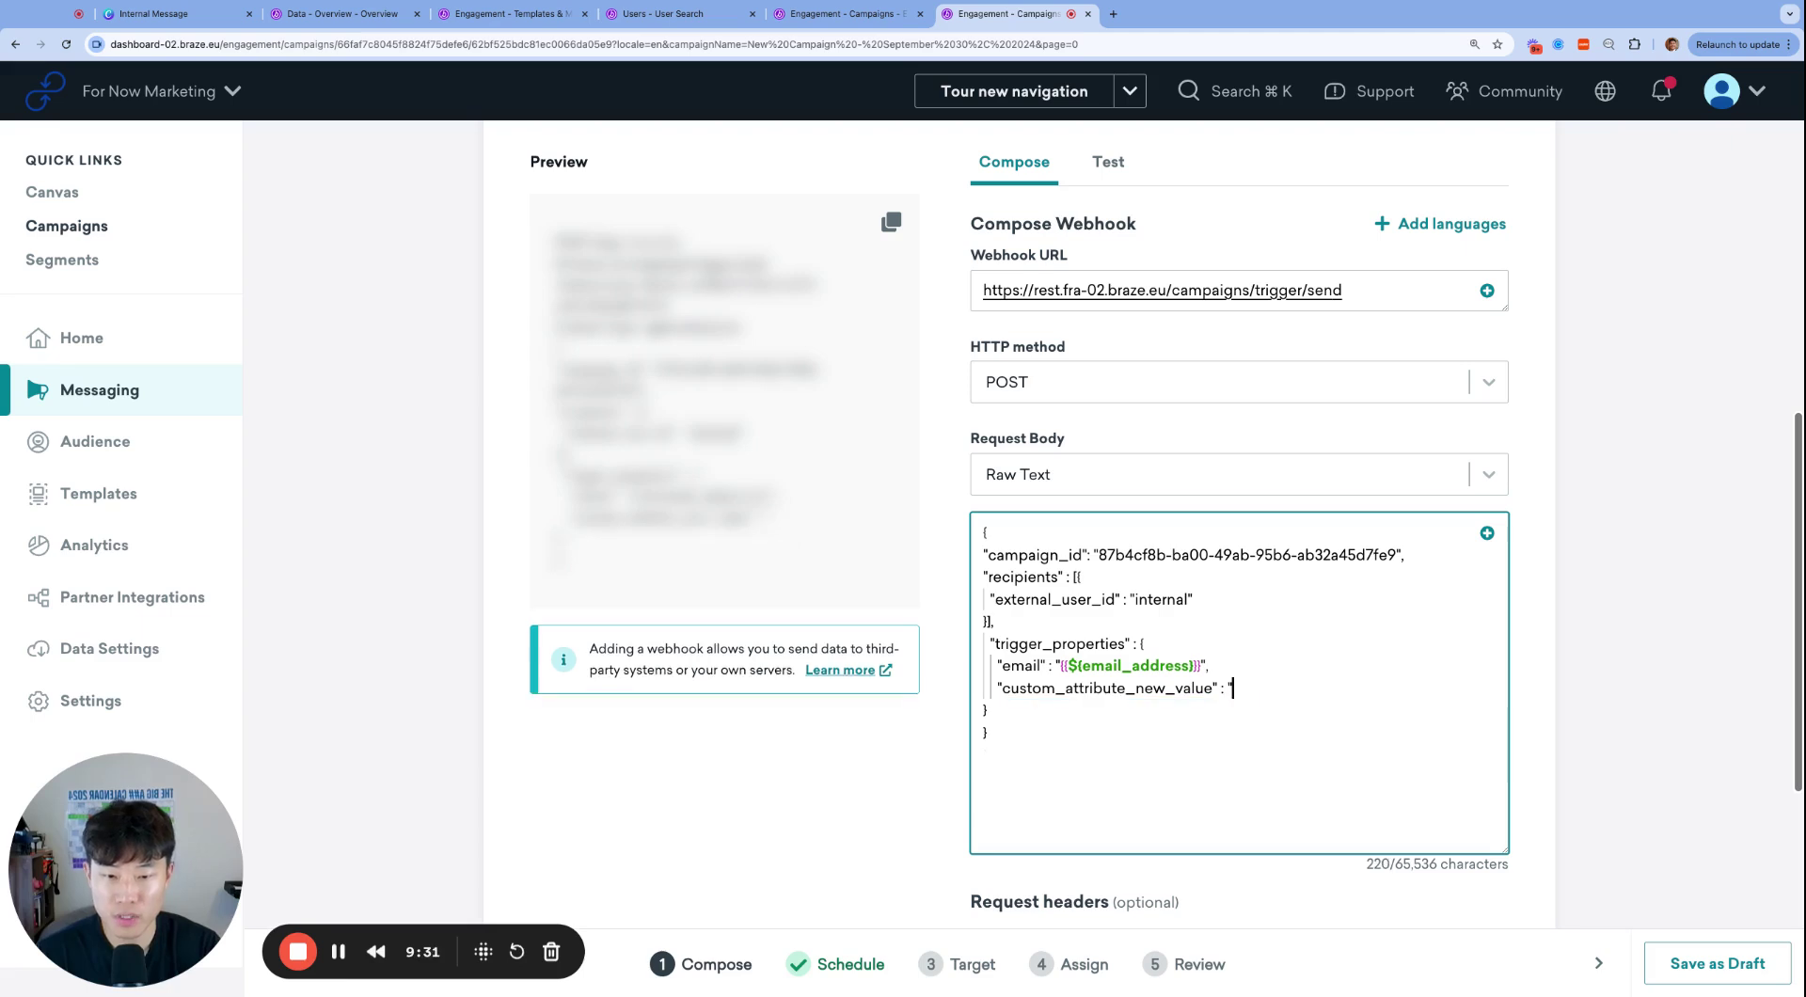
{"action": "key", "text": "BackSpace"}
{"action": "type", "text": "\""}
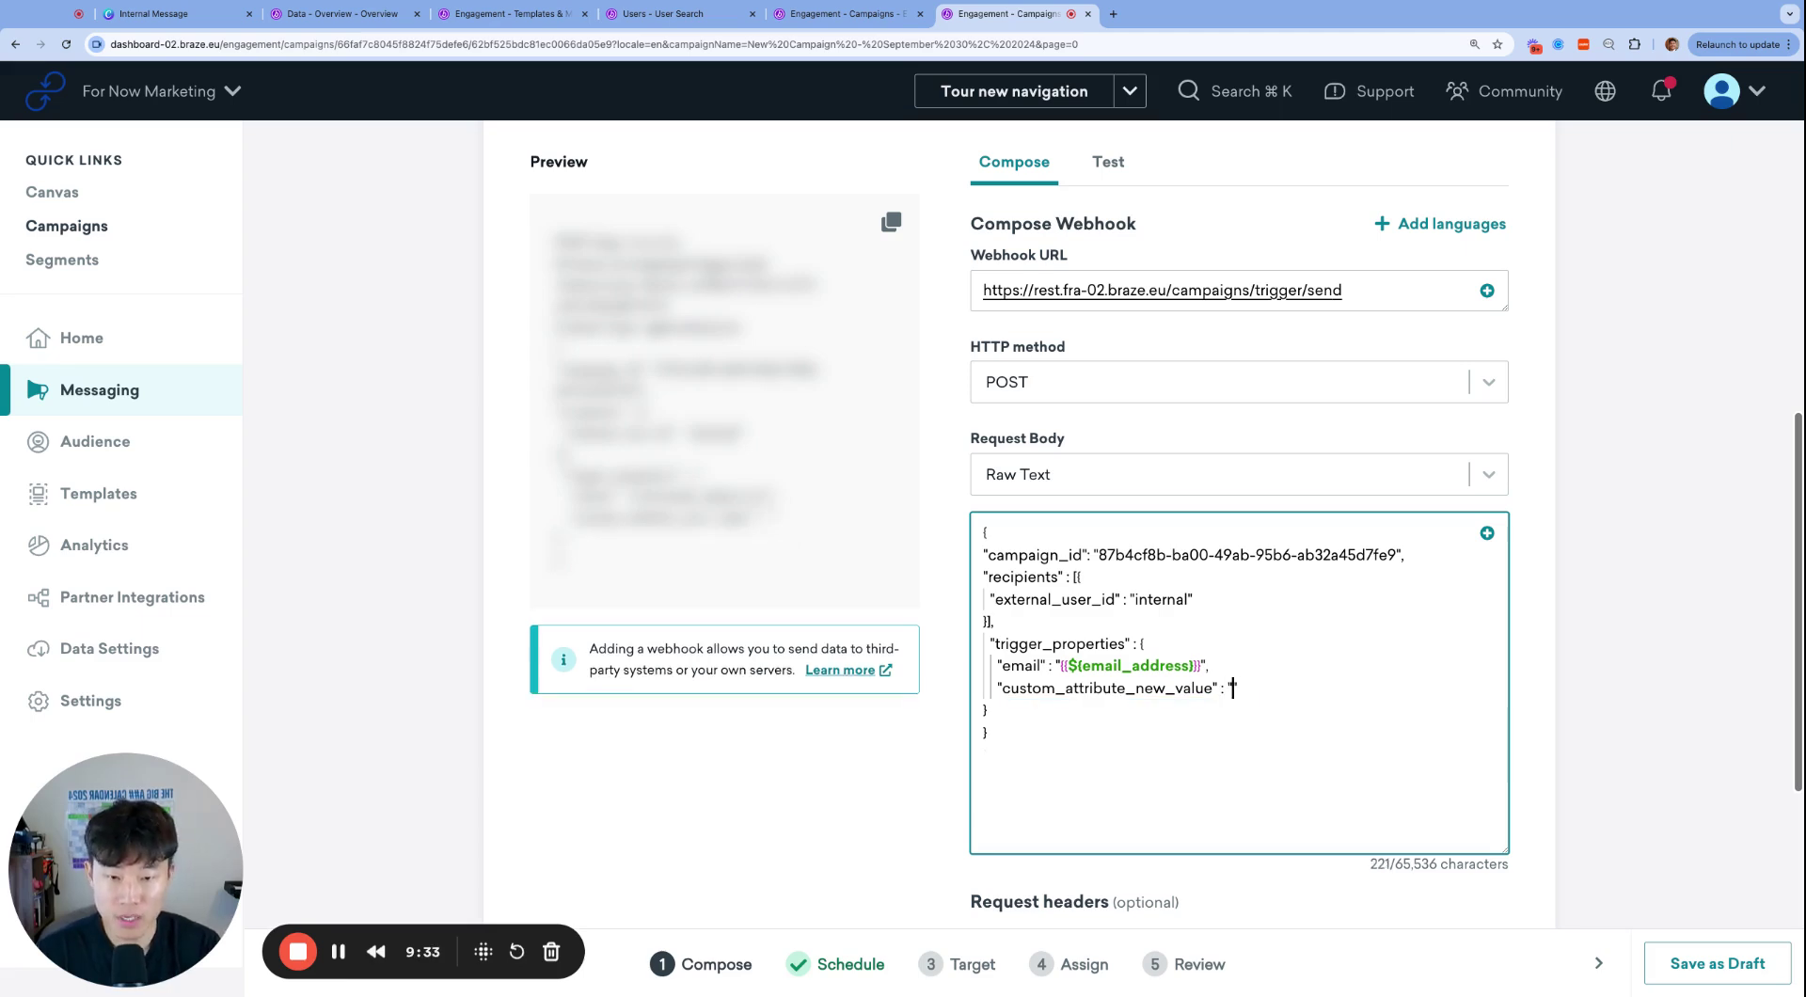
- Copy the Liquid snippet for the promo_code custom attribute and paste it between the quotation marks of custom_attribute_new_value
{"action": "left_click", "coordinate": [1487, 532]}
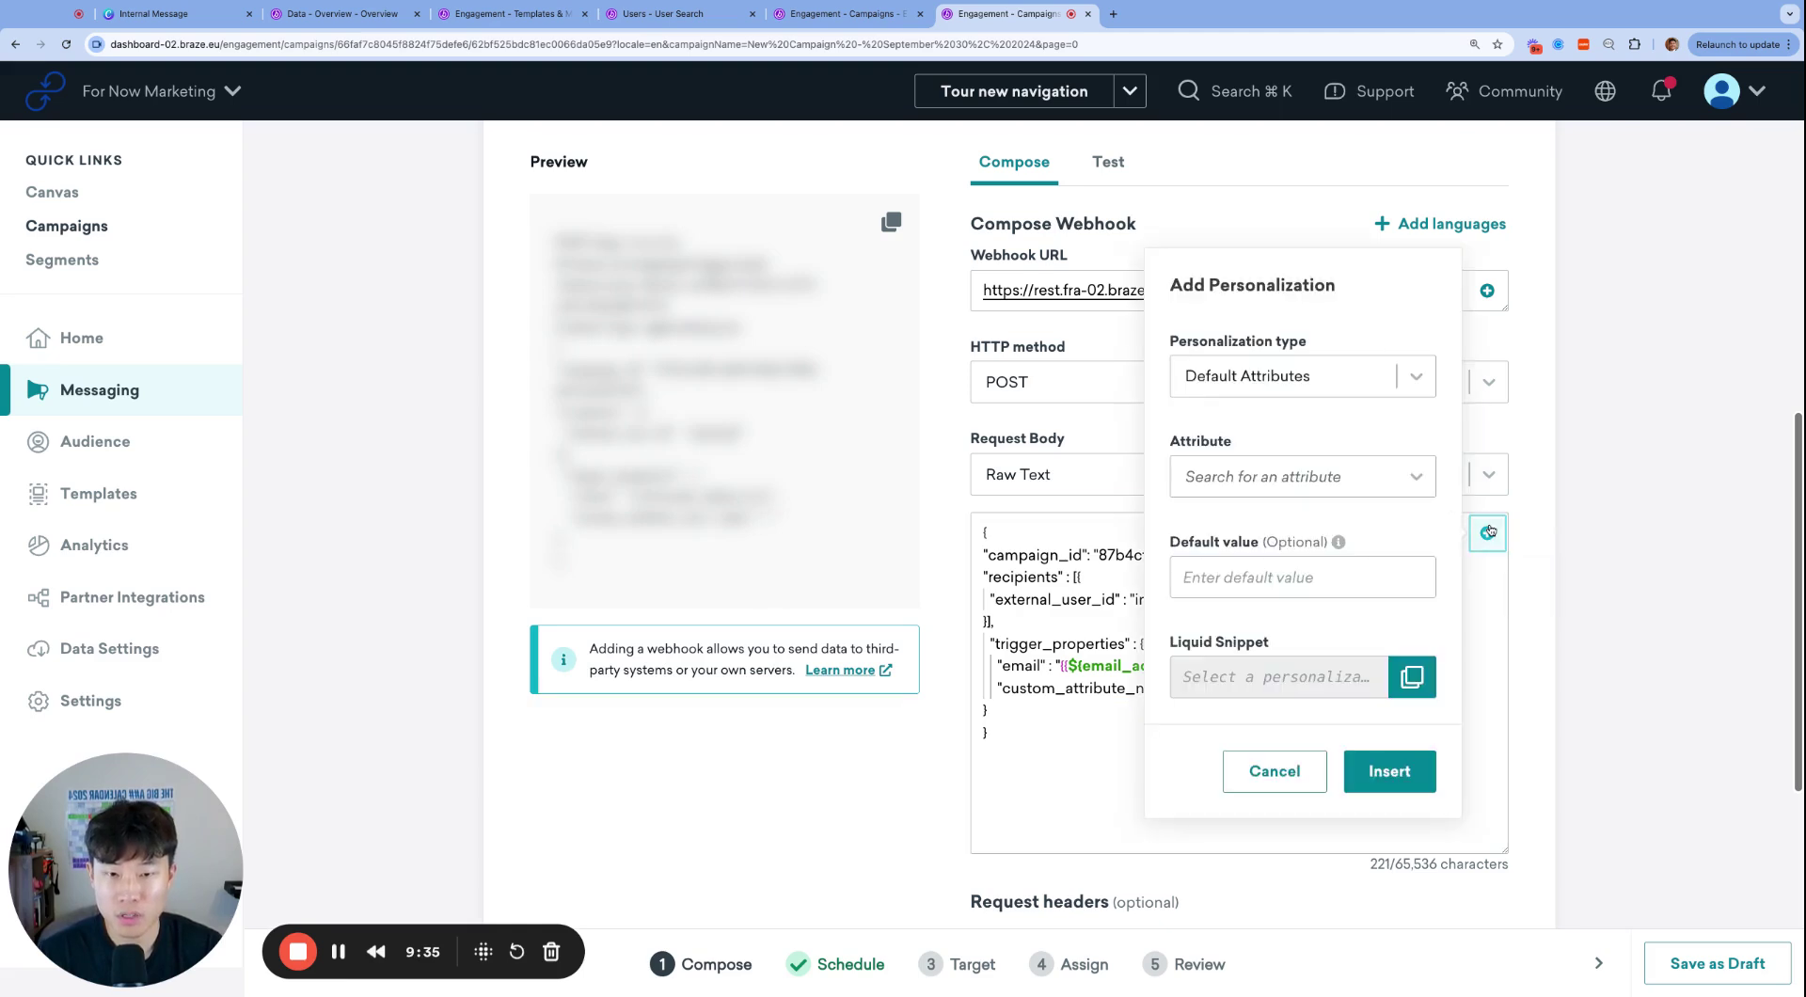
{"action": "left_click", "coordinate": [1415, 375]}
{"action": "left_click", "coordinate": [1247, 506]}
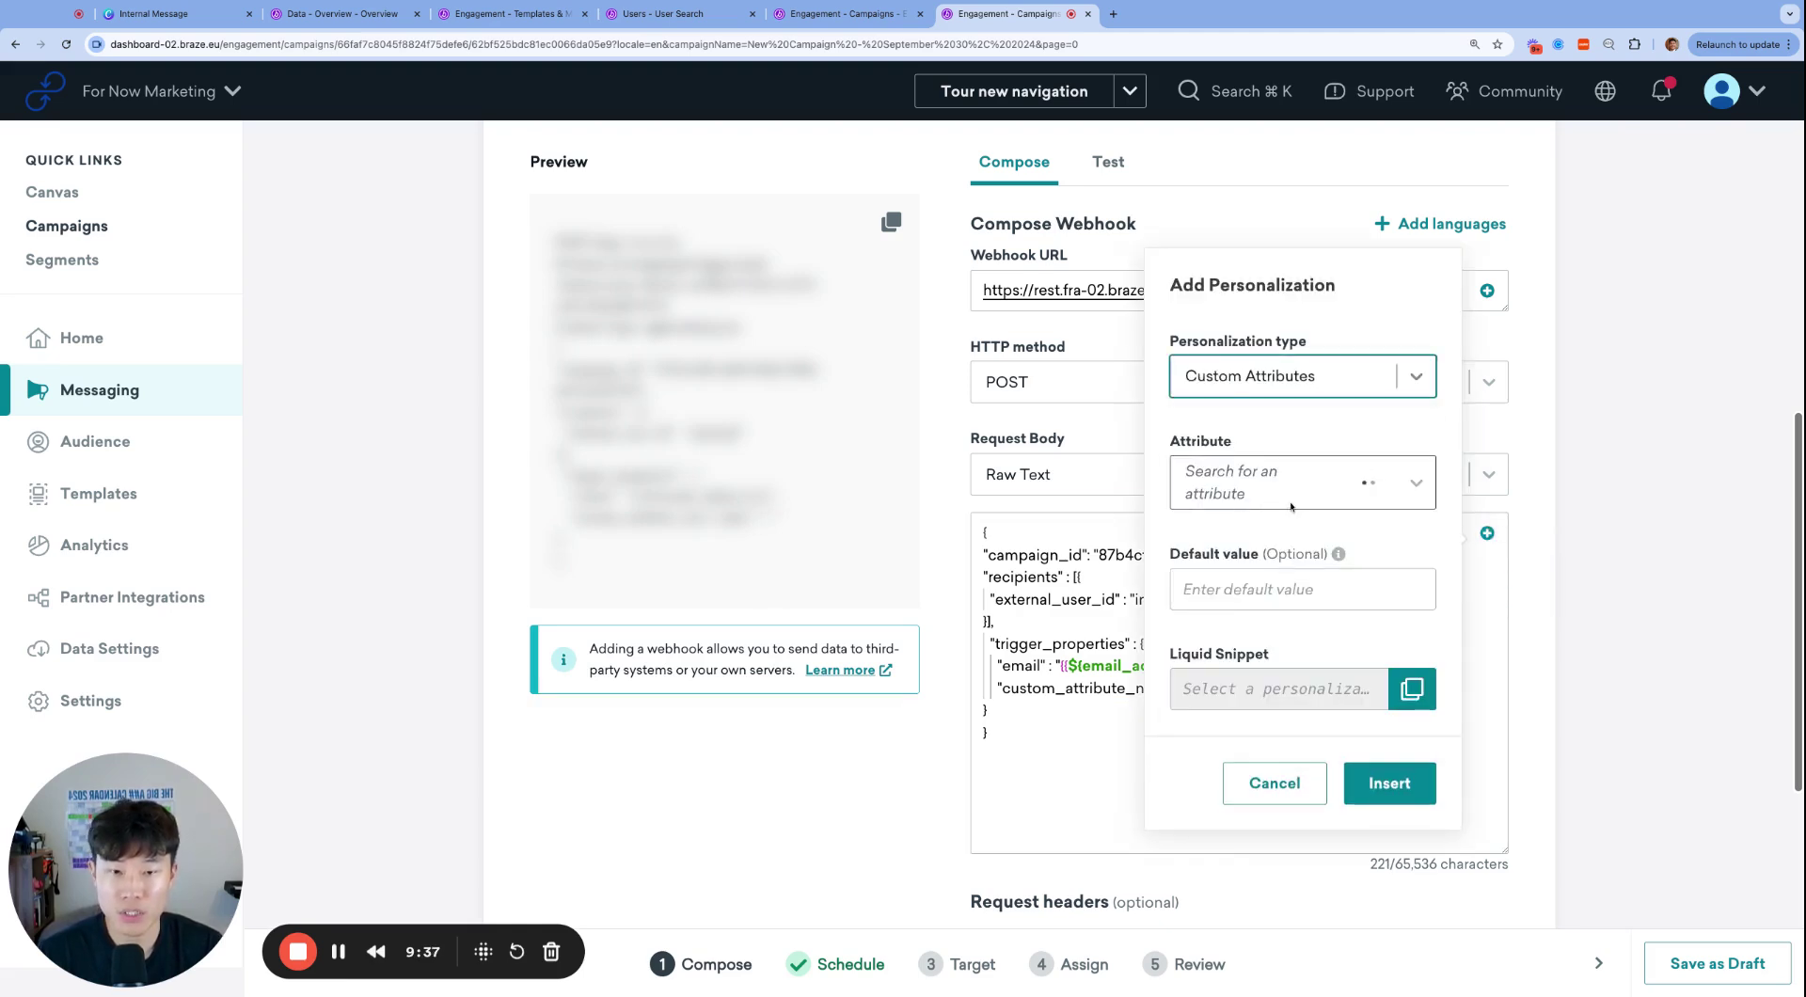
{"action": "left_click", "coordinate": [1291, 498]}
{"action": "type", "text": "promo"}
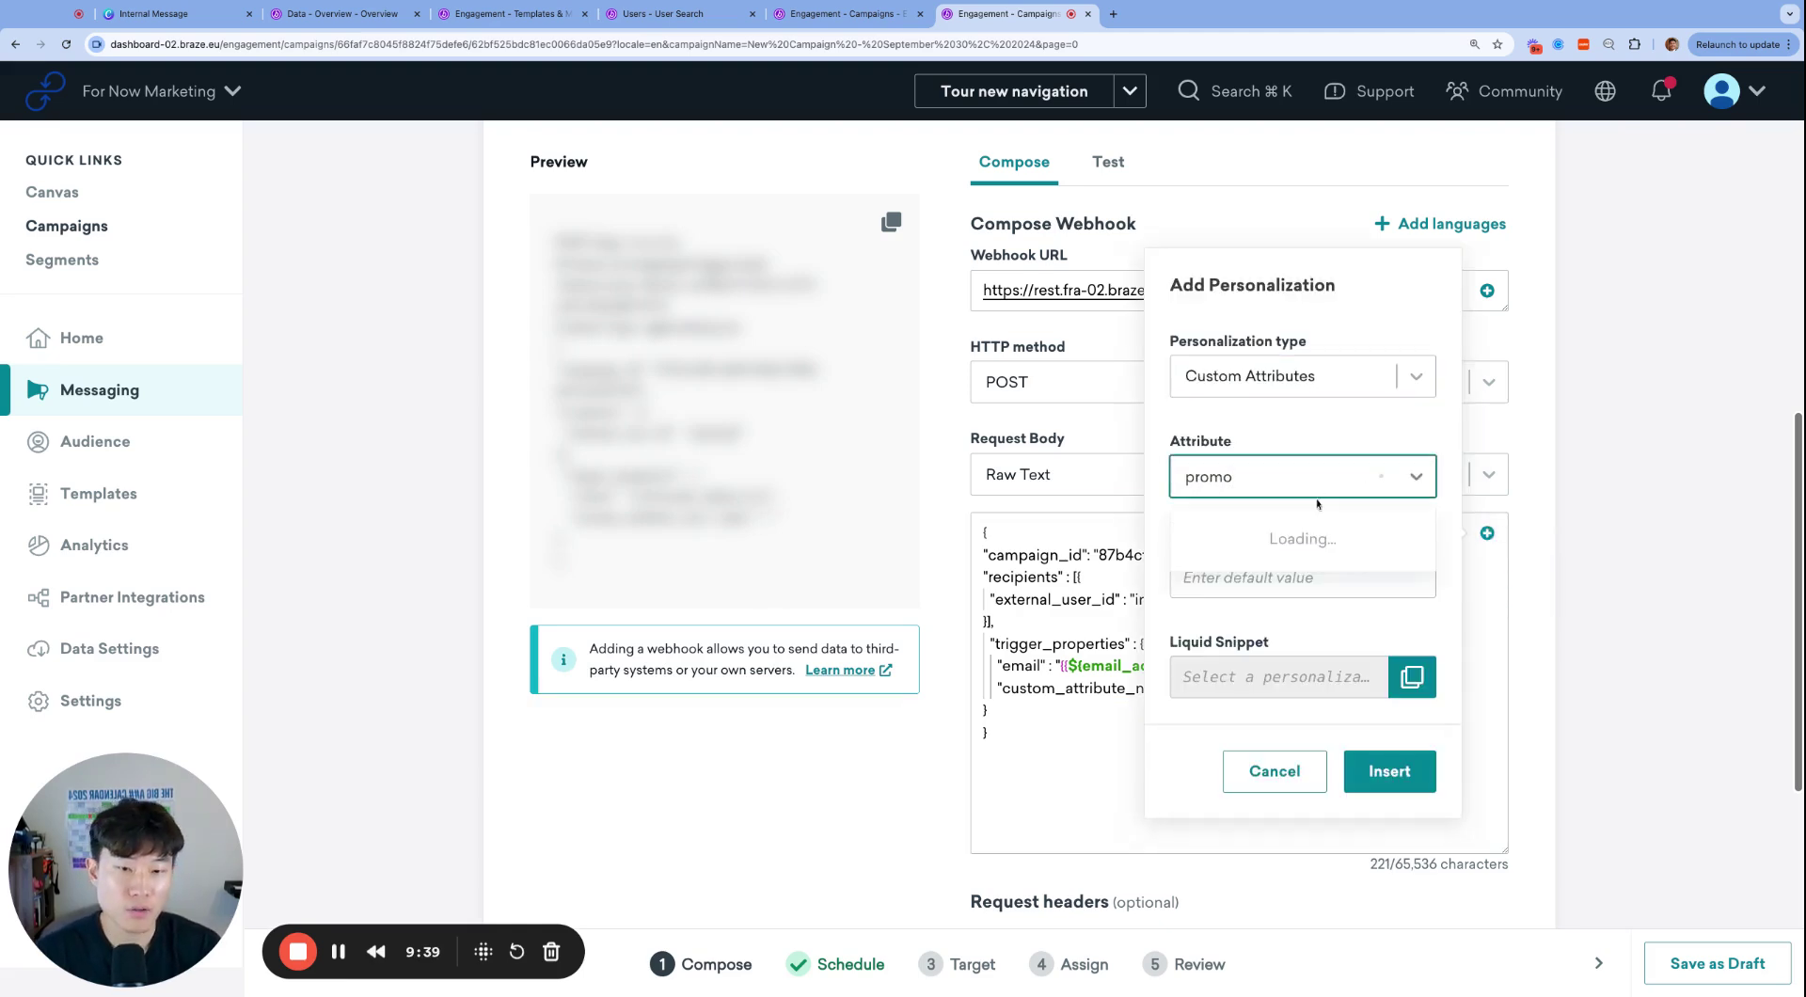
{"action": "left_click", "coordinate": [1308, 538]}
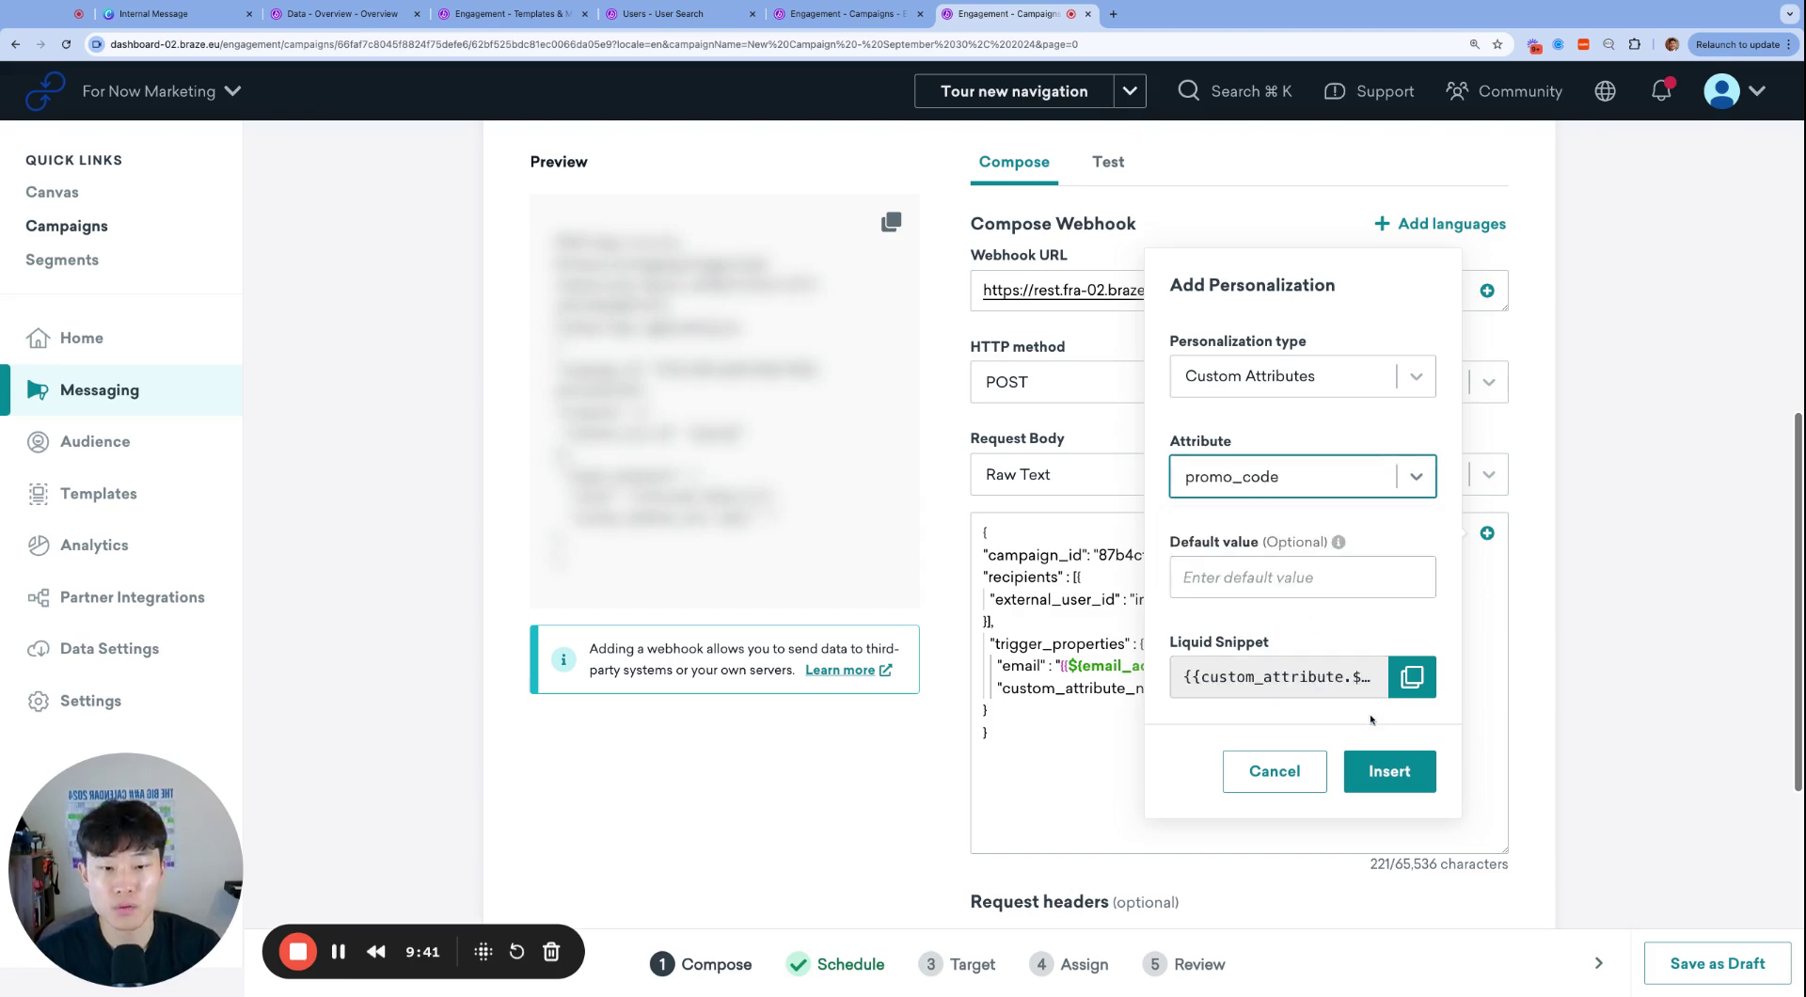
{"action": "left_click", "coordinate": [1412, 676]}
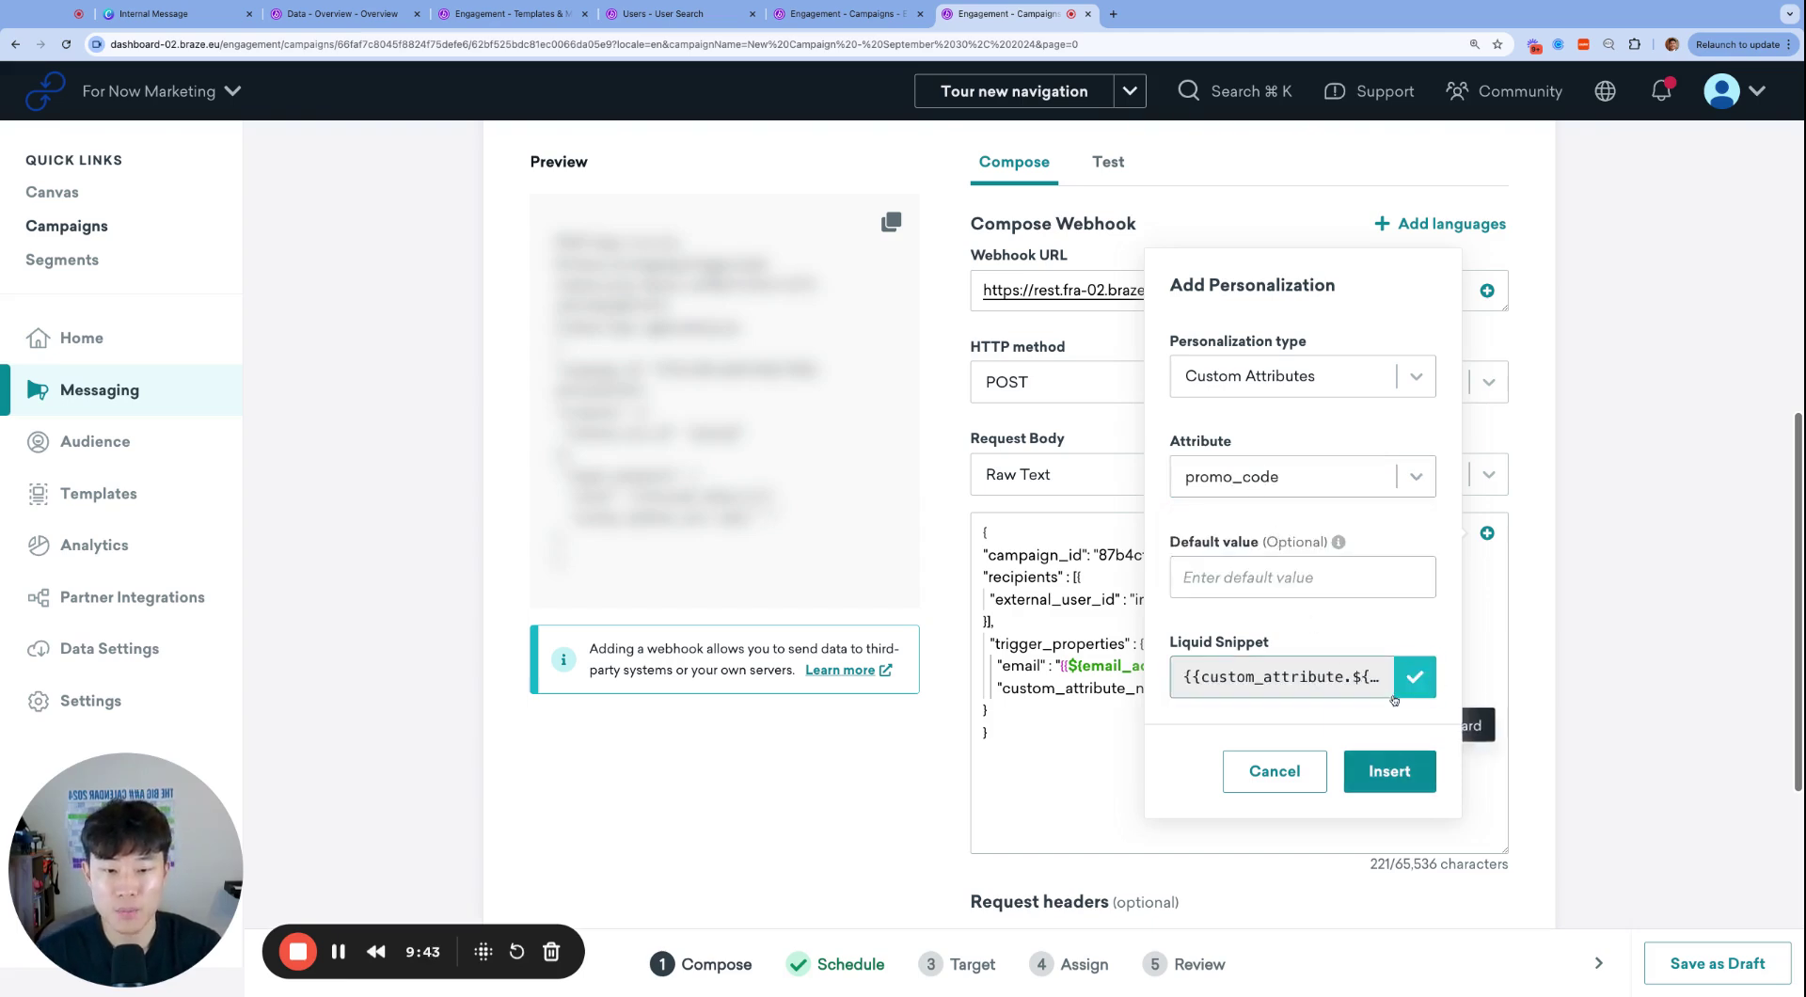
{"action": "left_click", "coordinate": [1295, 763]}
{"action": "left_click", "coordinate": [1235, 689]}
{"action": "key", "text": "super+v"}
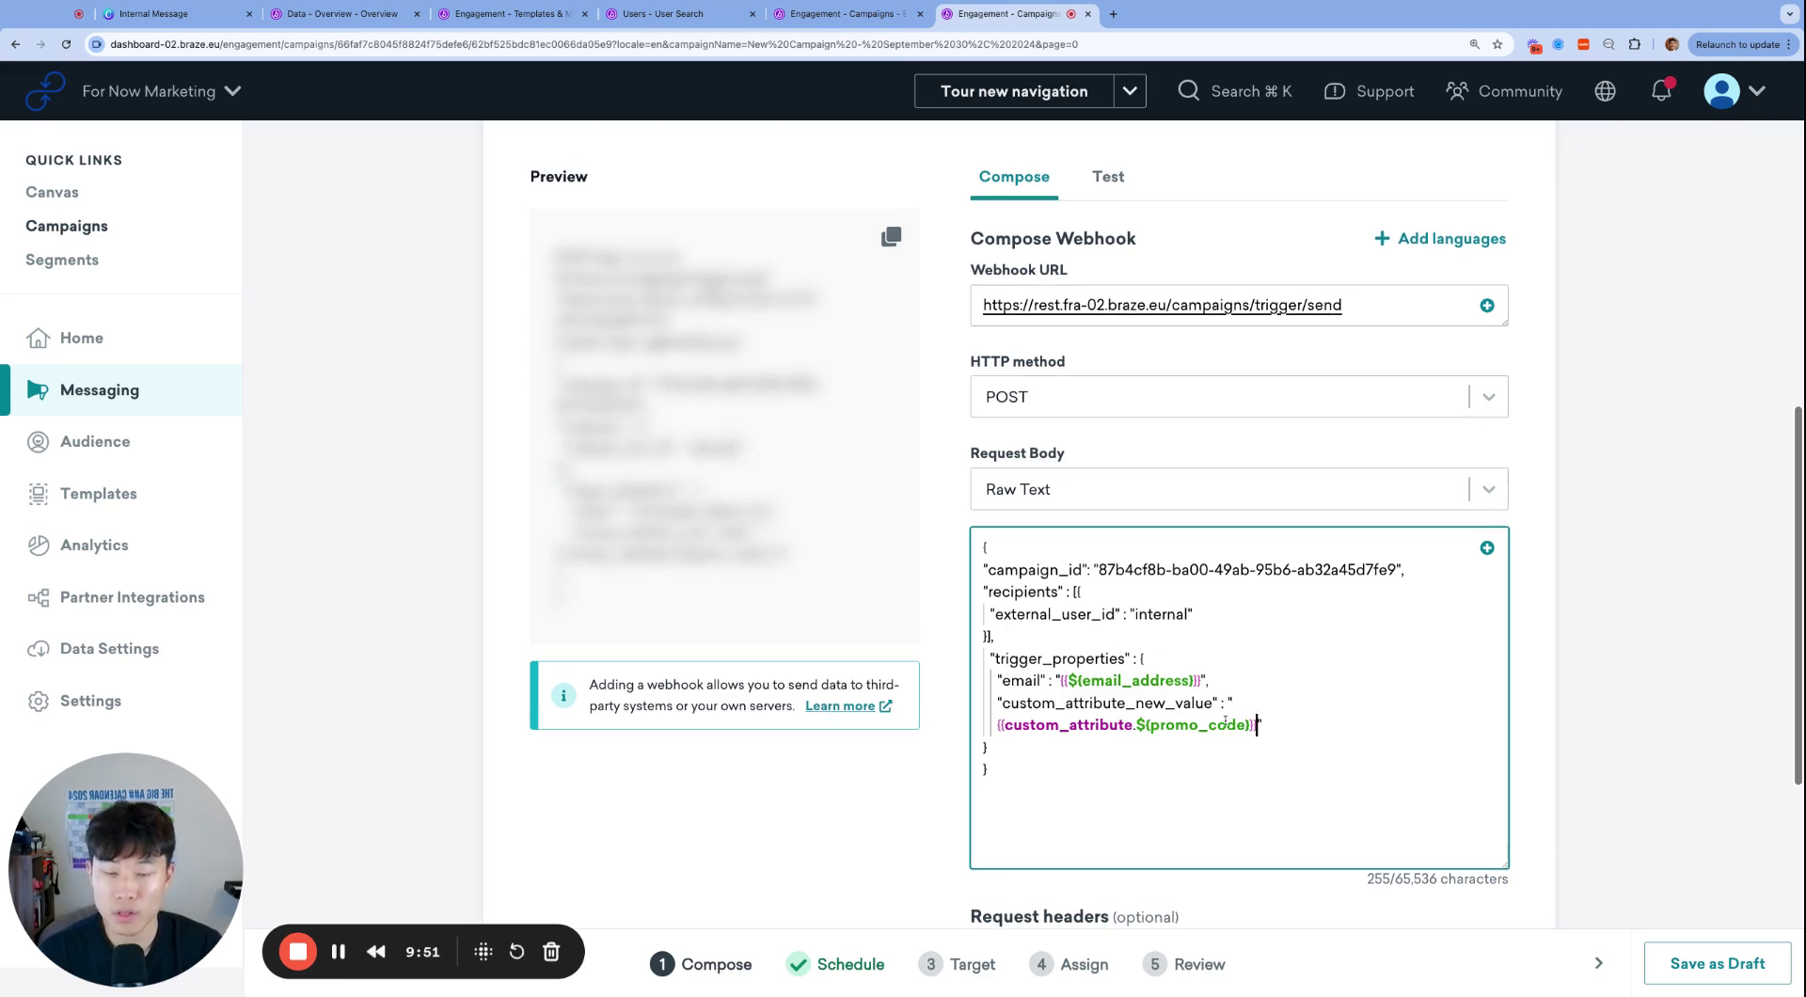
- Review the composed webhook, its request body and headers, and the action-based trigger in the campaign's delivery schedule
{"action": "scroll", "coordinate": [1213, 705], "scroll_direction": "down", "scroll_amount": 3}
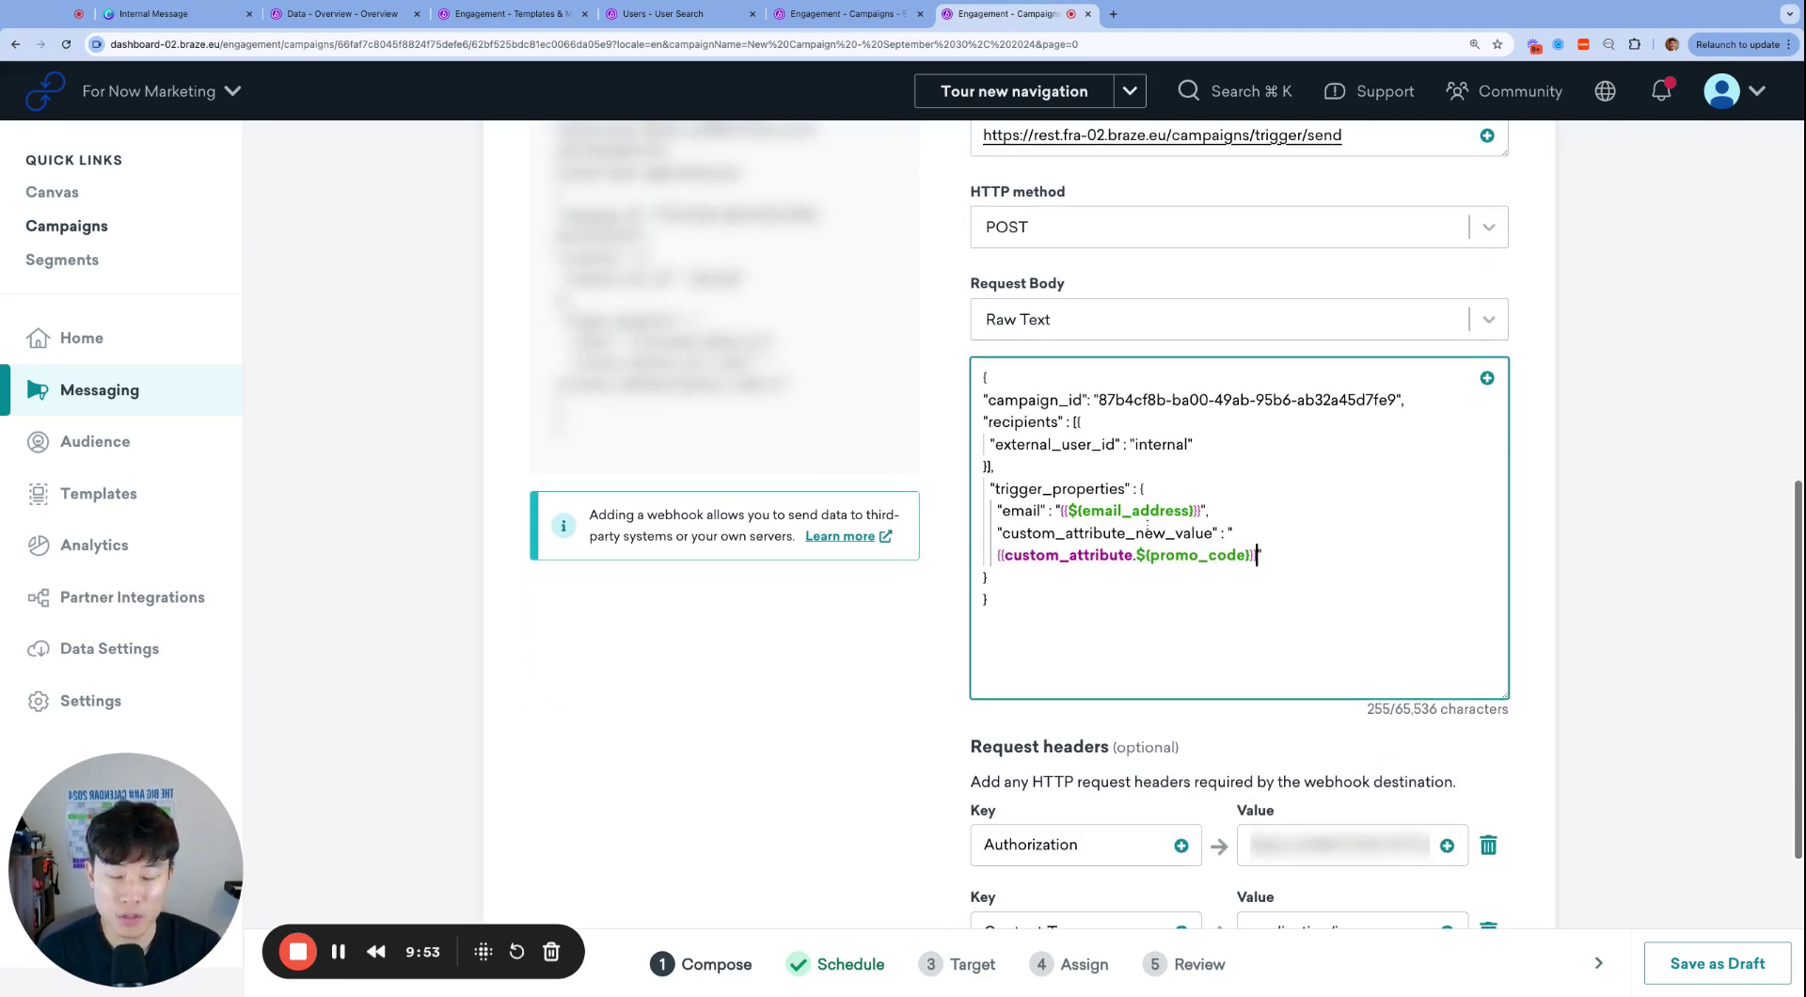
{"action": "scroll", "coordinate": [1147, 525], "scroll_direction": "up", "scroll_amount": 3}
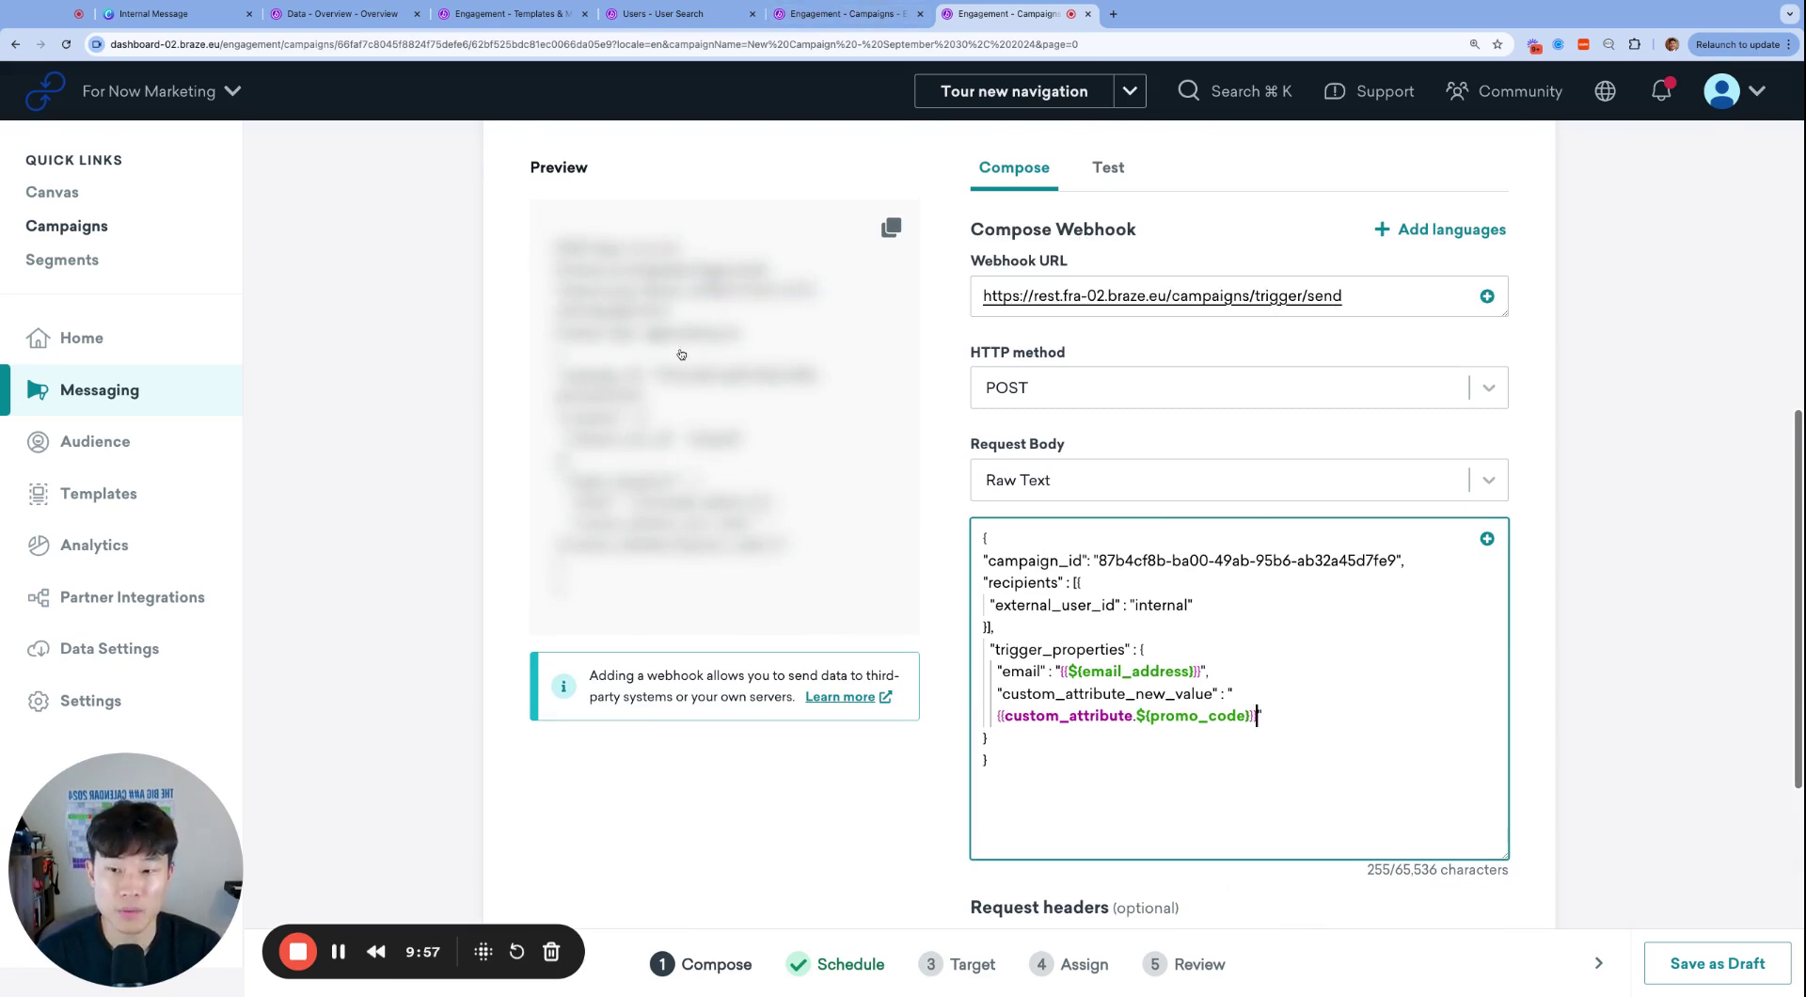
{"action": "left_click", "coordinate": [337, 954]}
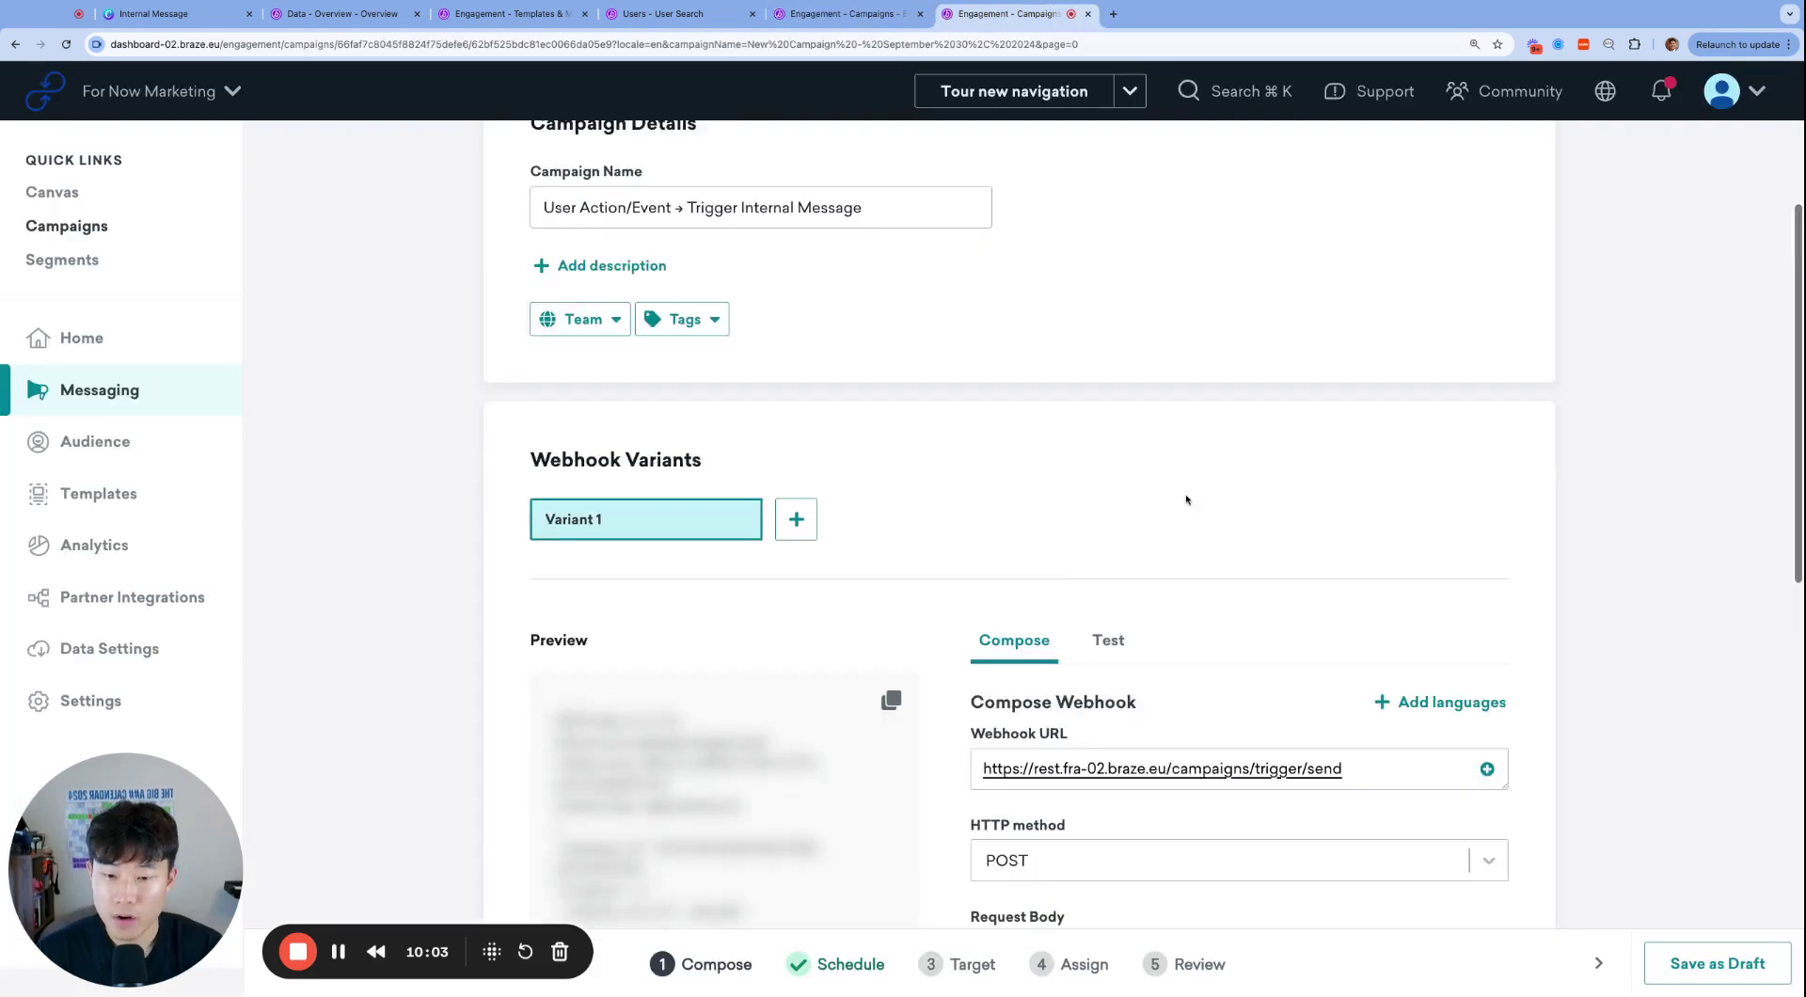
{"action": "scroll", "coordinate": [1186, 499], "scroll_direction": "down", "scroll_amount": 10}
{"action": "scroll", "coordinate": [1186, 500], "scroll_direction": "up", "scroll_amount": 10}
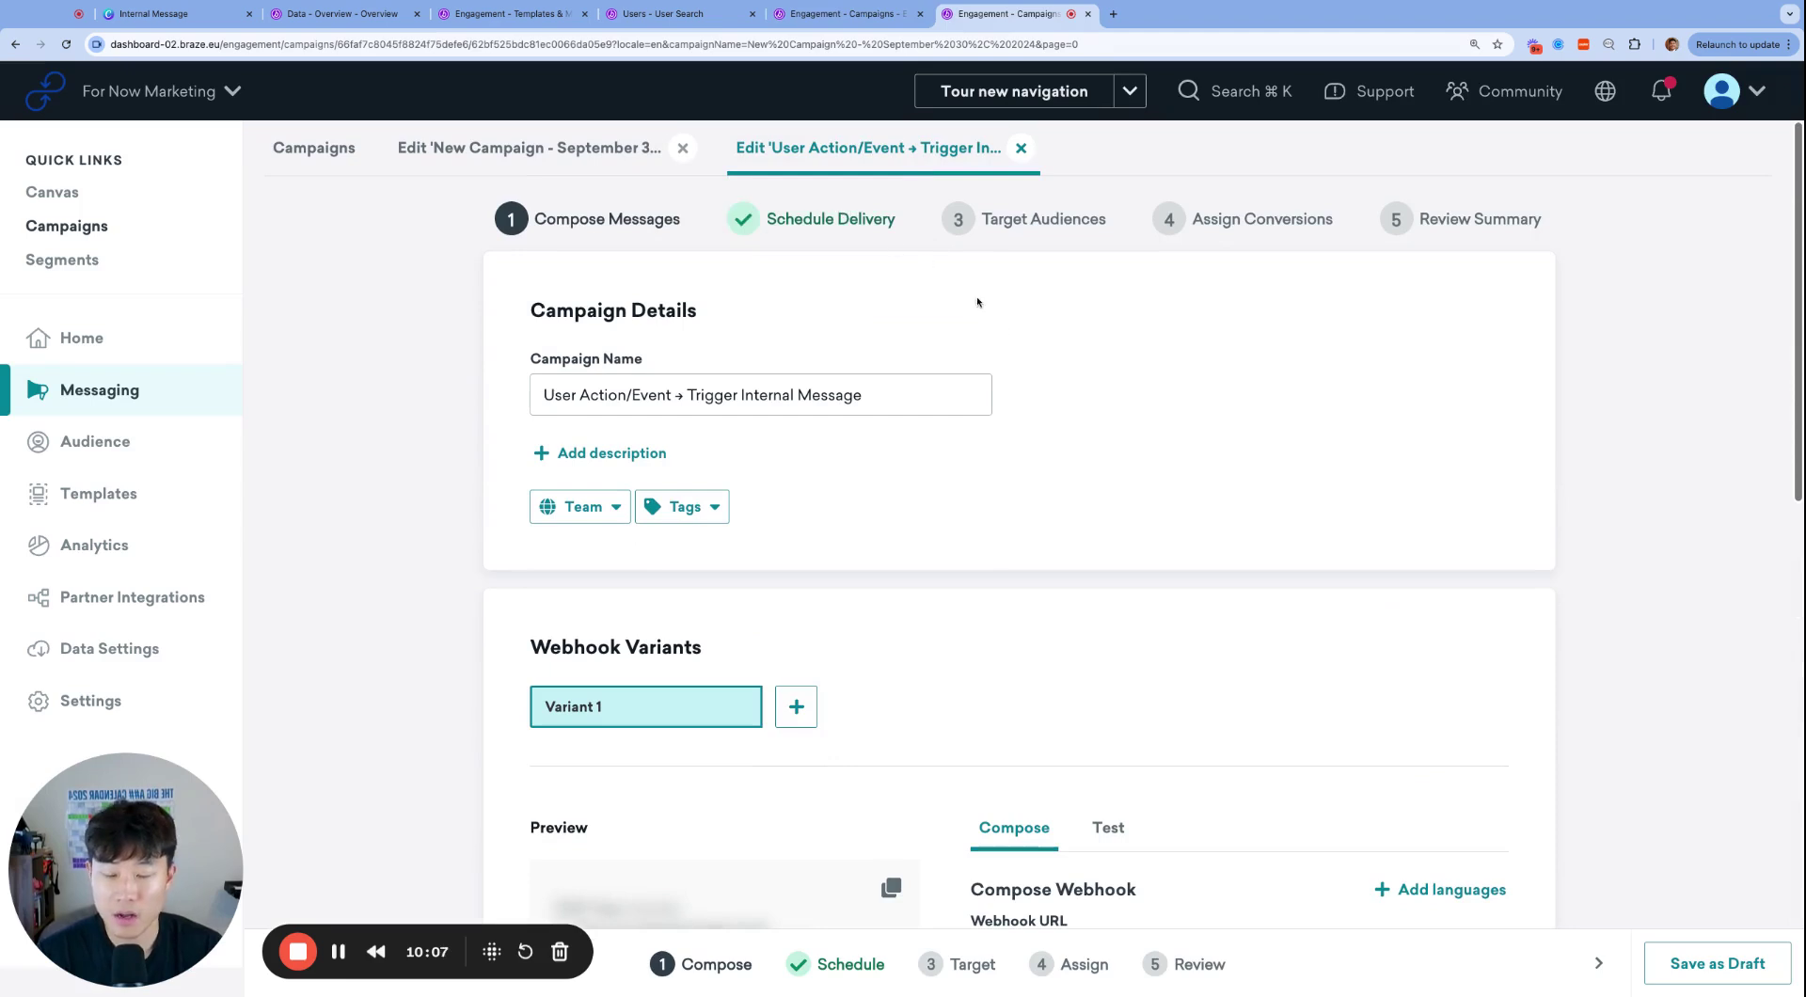
{"action": "left_click", "coordinate": [840, 224]}
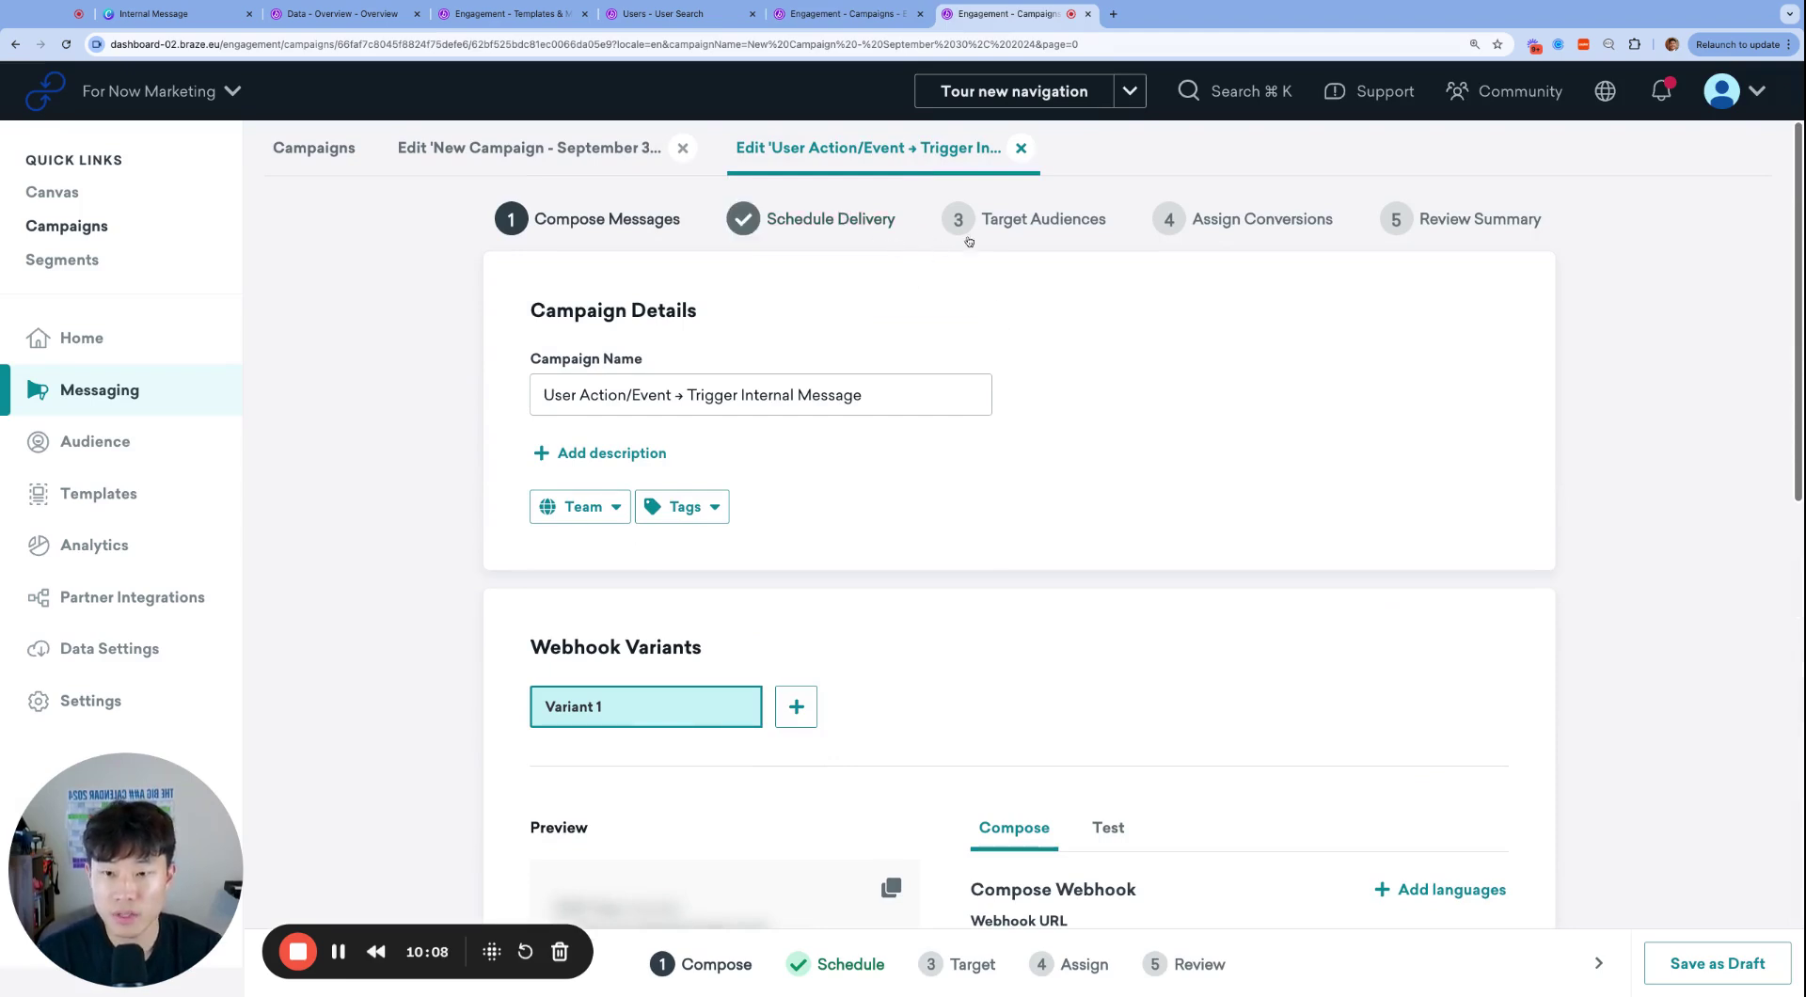
{"action": "scroll", "coordinate": [1107, 306], "scroll_direction": "down", "scroll_amount": 2}
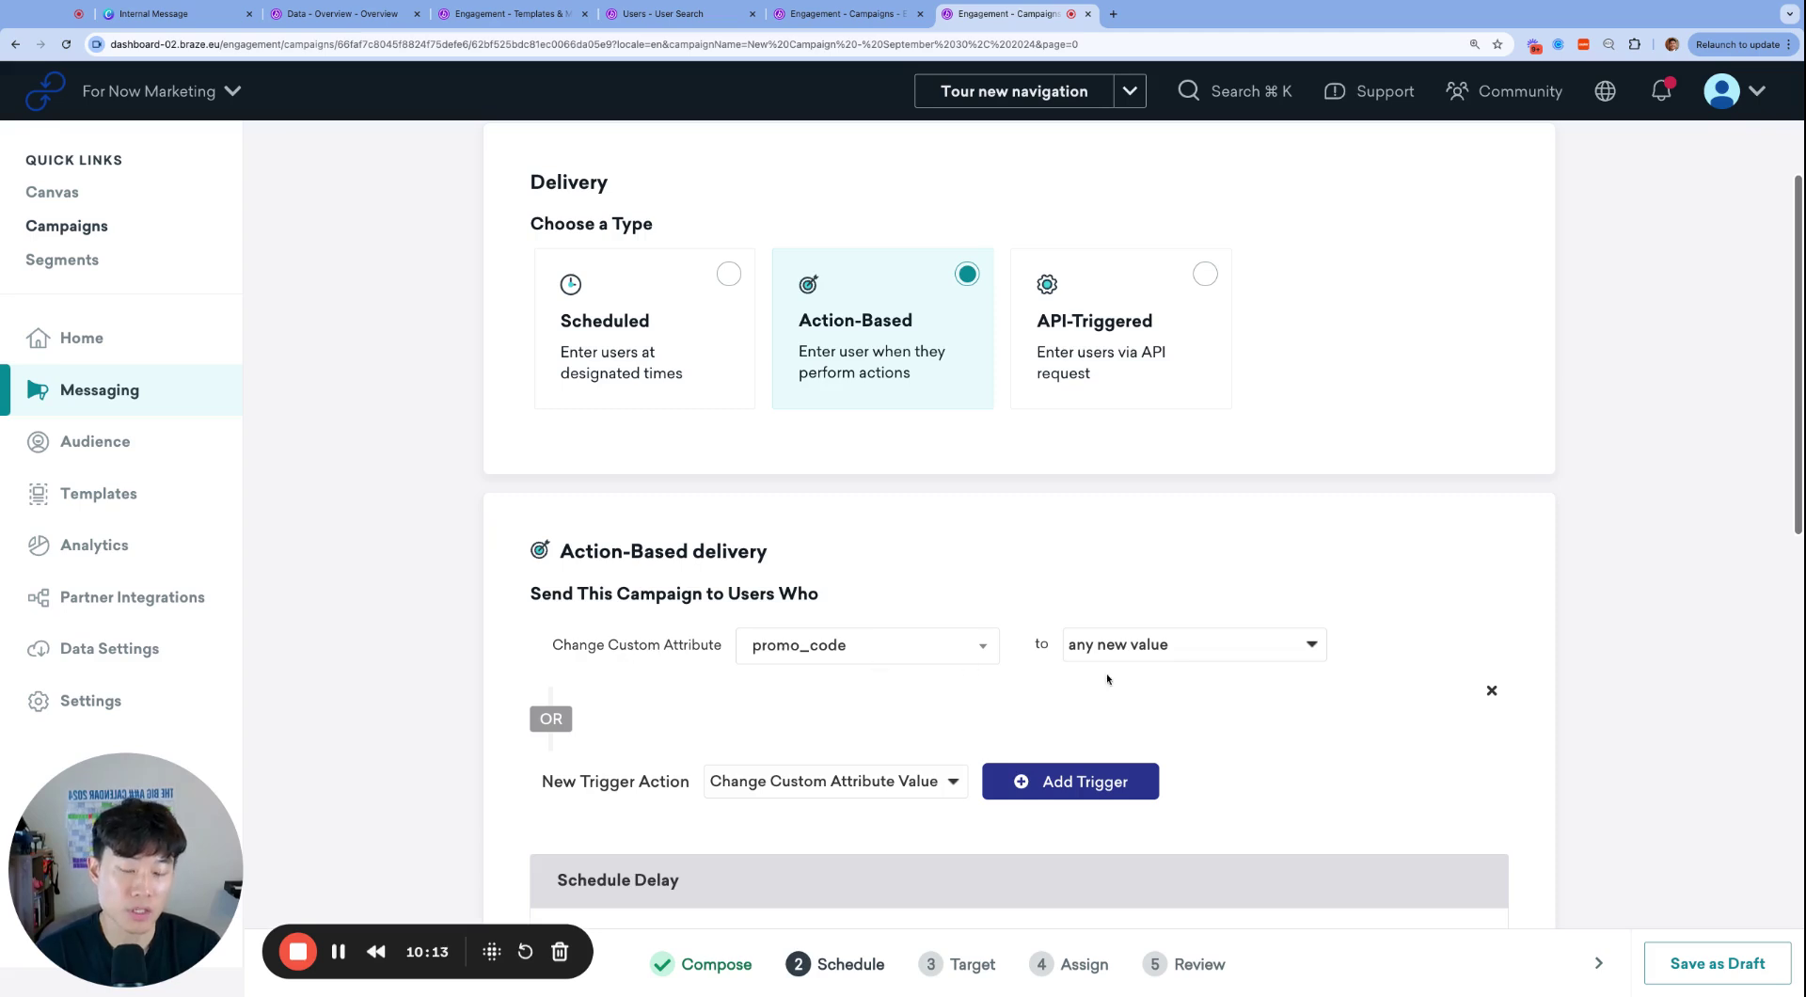
{"action": "scroll", "coordinate": [1123, 681], "scroll_direction": "up", "scroll_amount": 2}
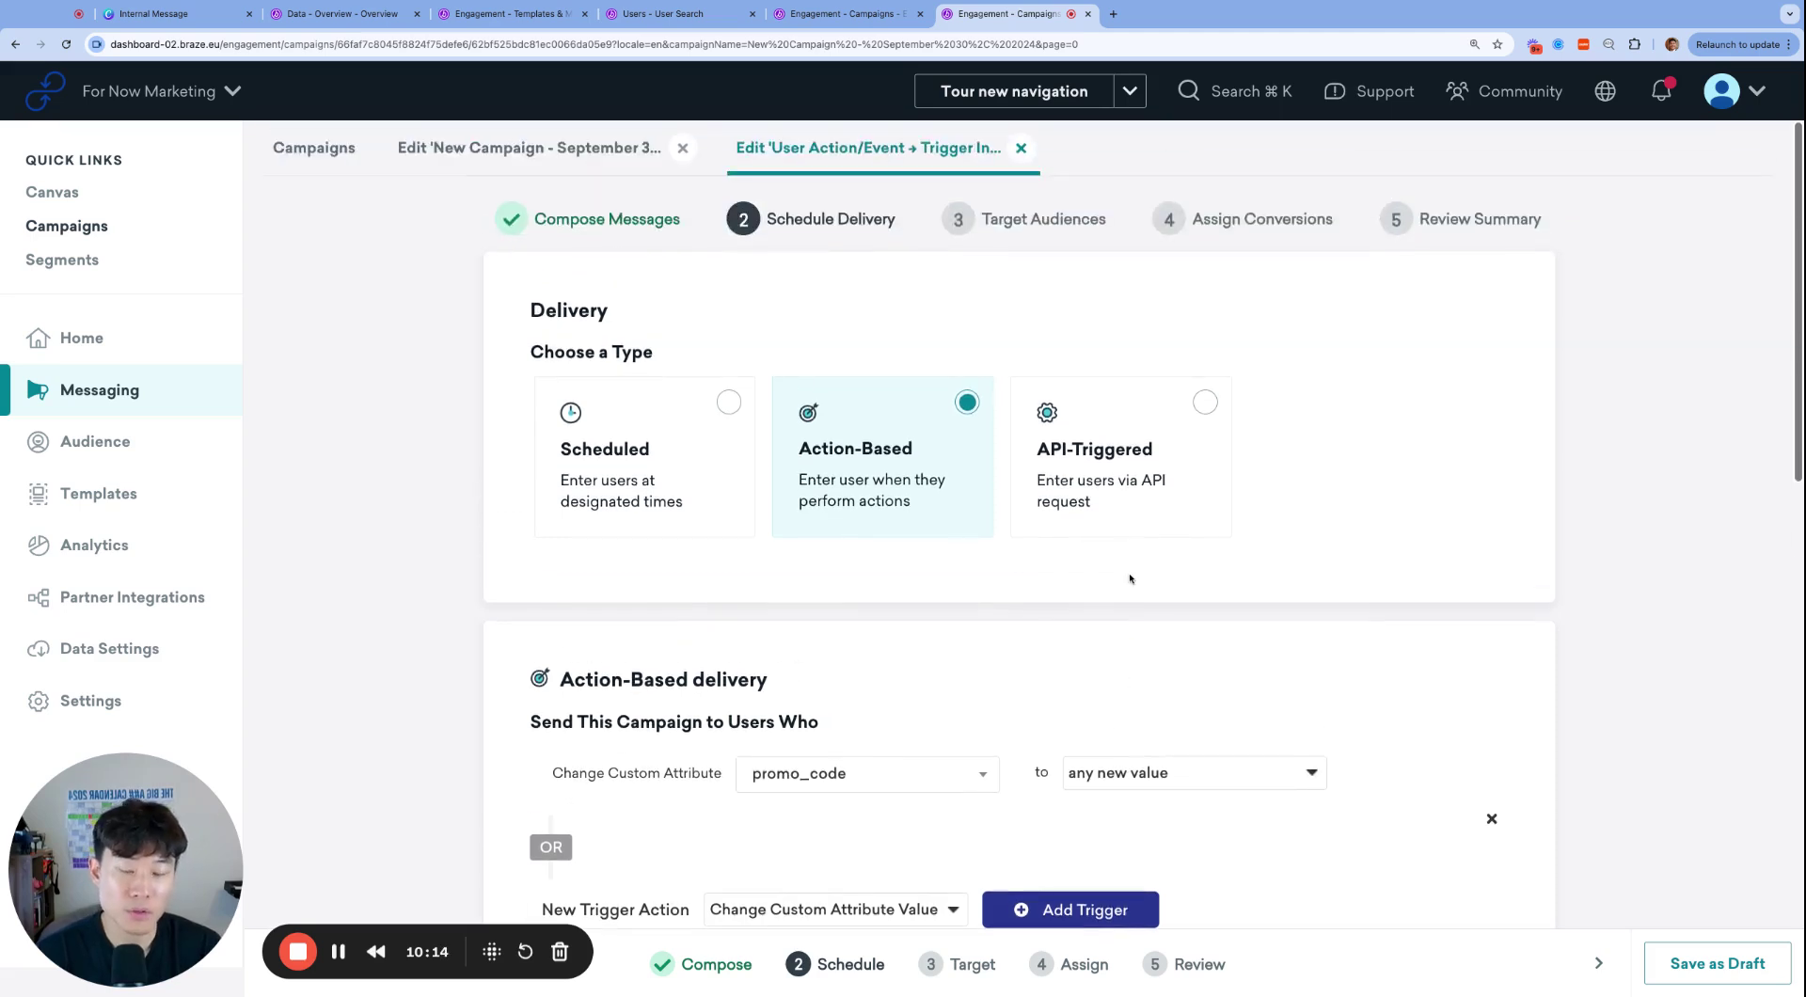
- Target the webhook campaign at the All Users segment
{"action": "left_click", "coordinate": [1044, 228]}
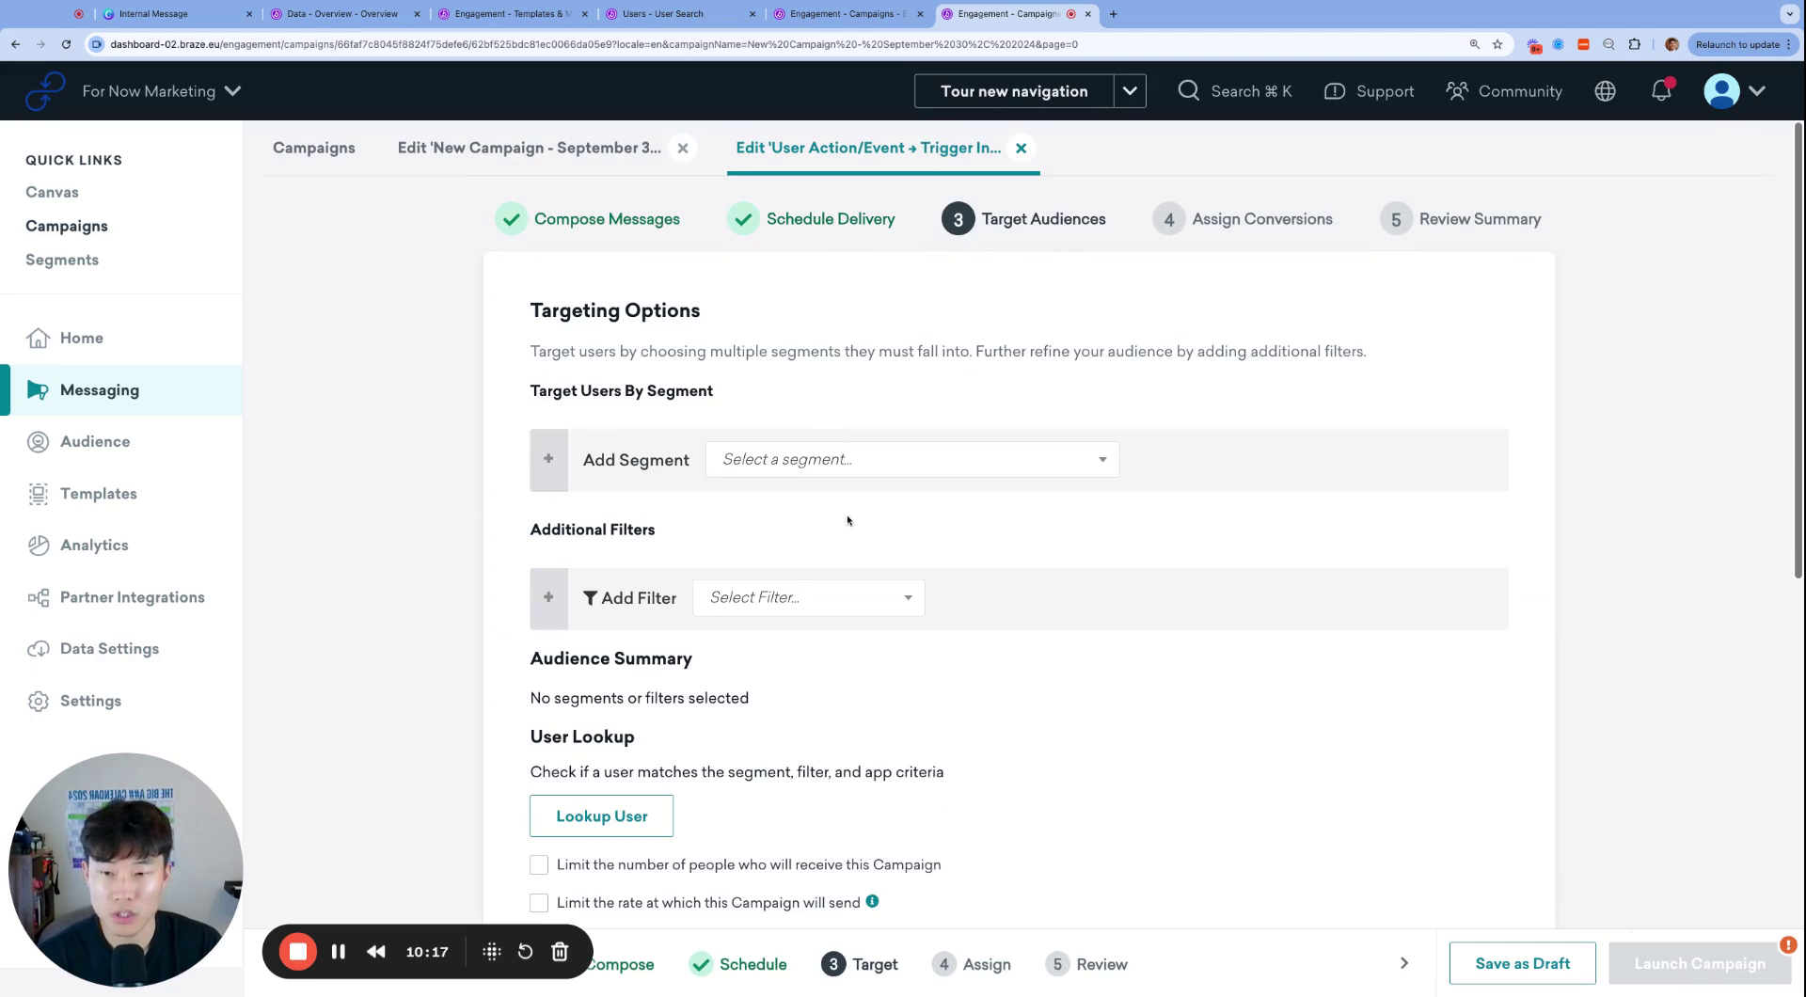
{"action": "left_click", "coordinate": [890, 466]}
{"action": "type", "text": "all"}
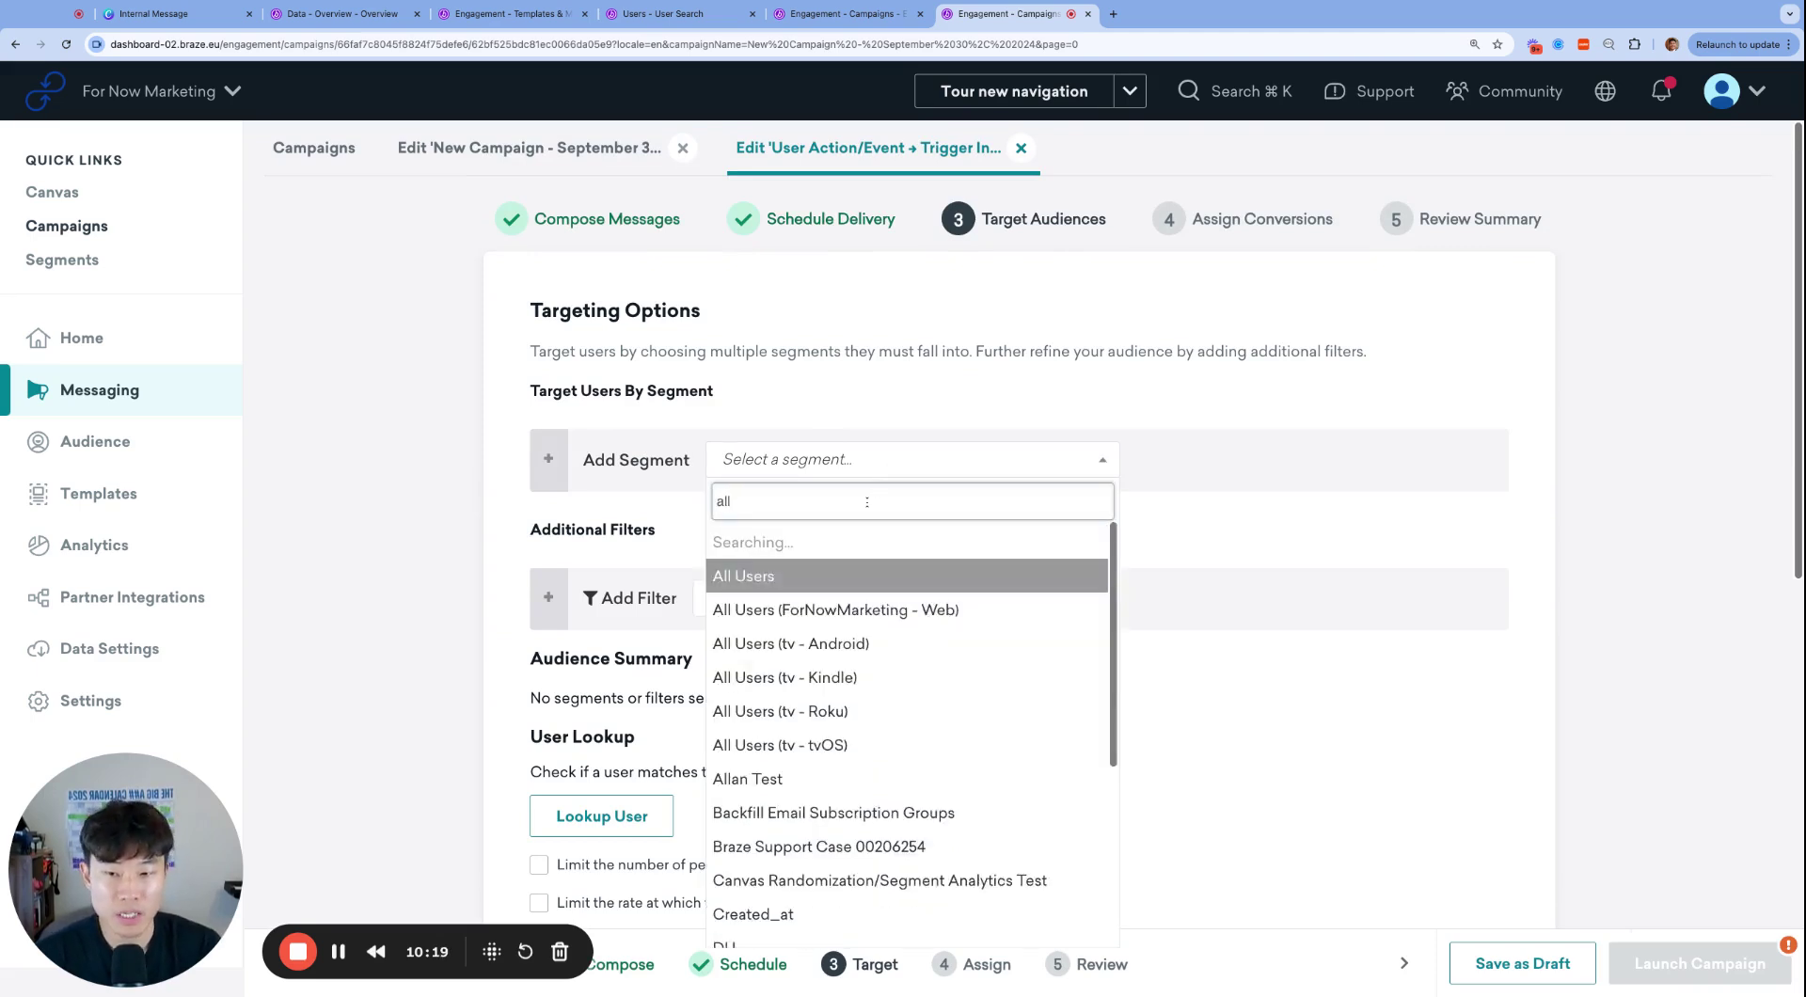
{"action": "left_click", "coordinate": [908, 550]}
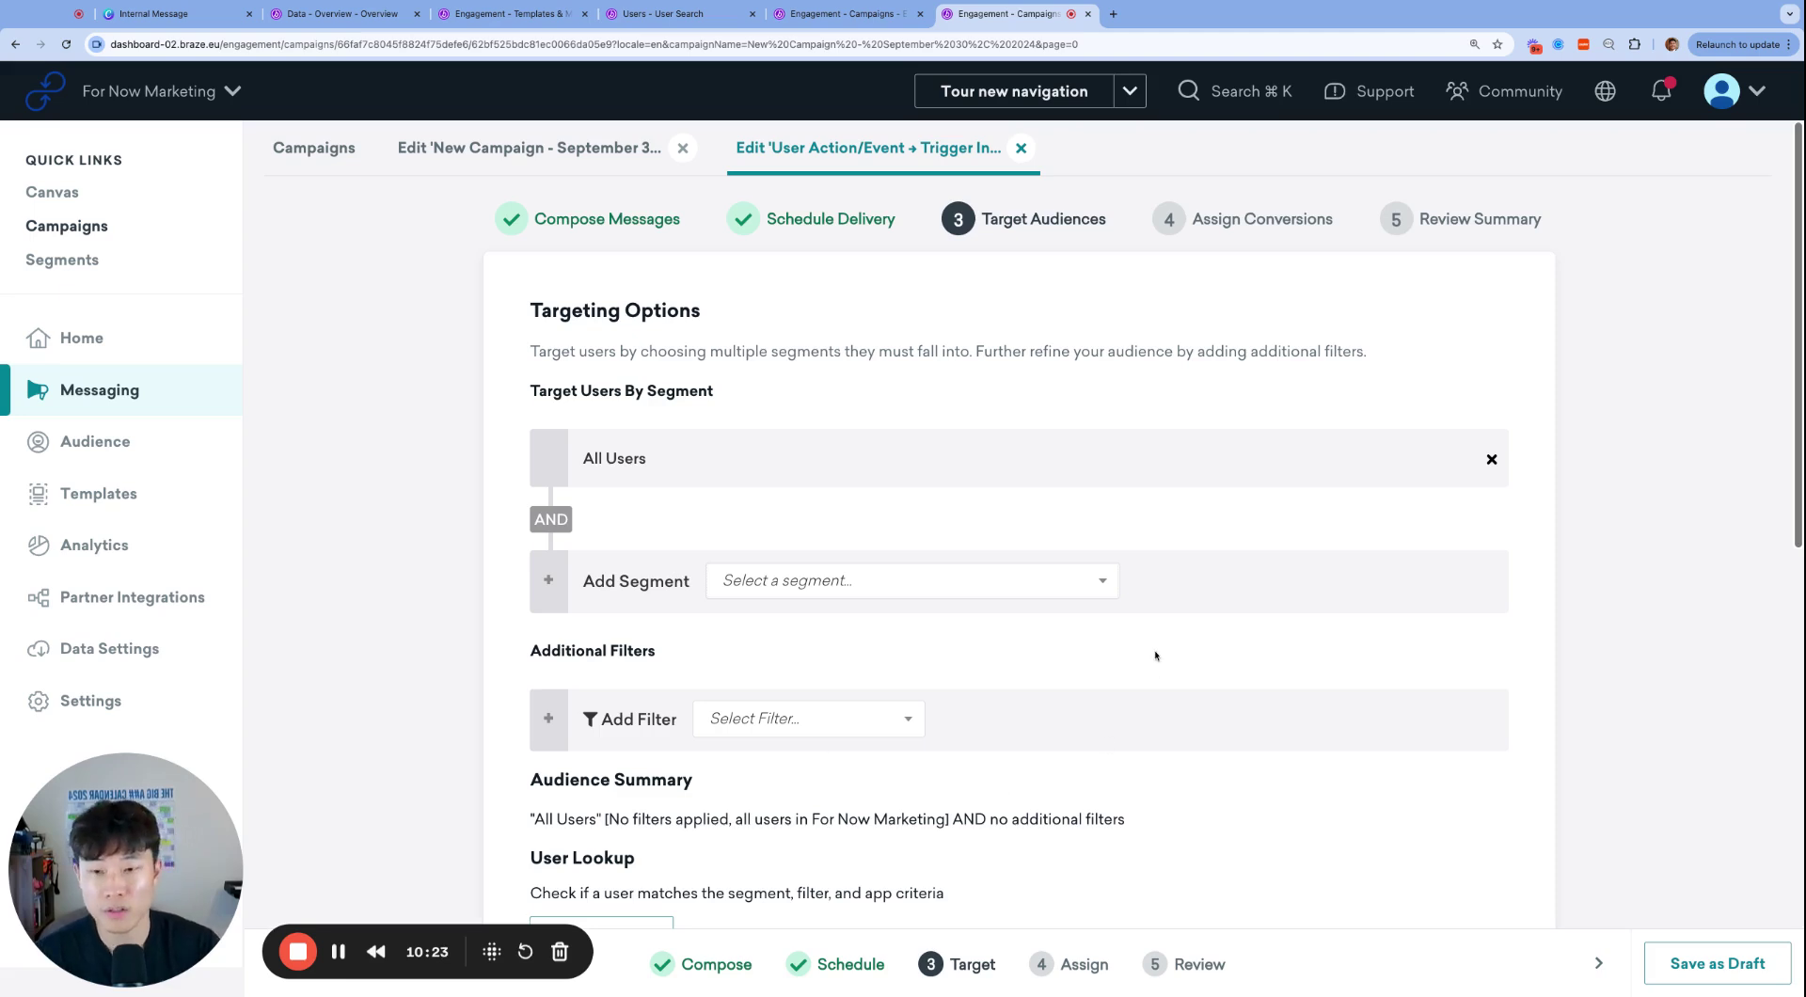
- Remove the control group from the campaign's A/B testing distribution and launch the webhook campaign
{"action": "scroll", "coordinate": [1016, 641], "scroll_direction": "down", "scroll_amount": 6}
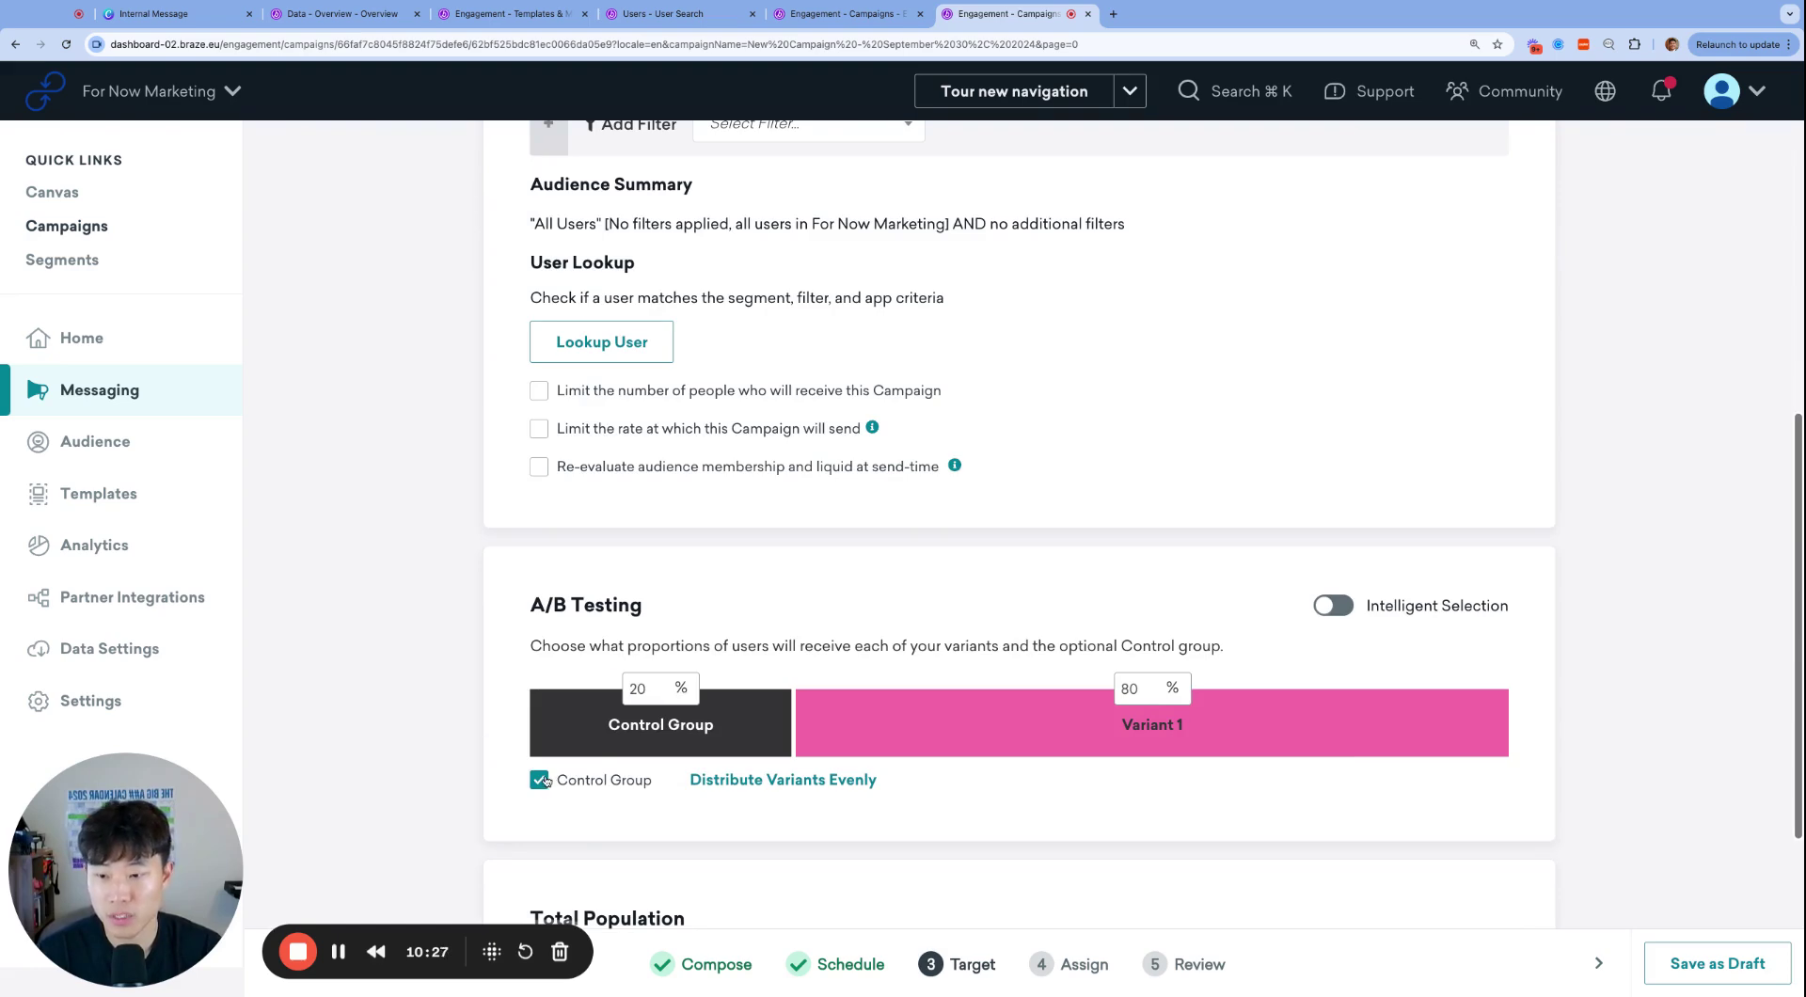
{"action": "left_click", "coordinate": [540, 780]}
{"action": "scroll", "coordinate": [933, 710], "scroll_direction": "down", "scroll_amount": 2}
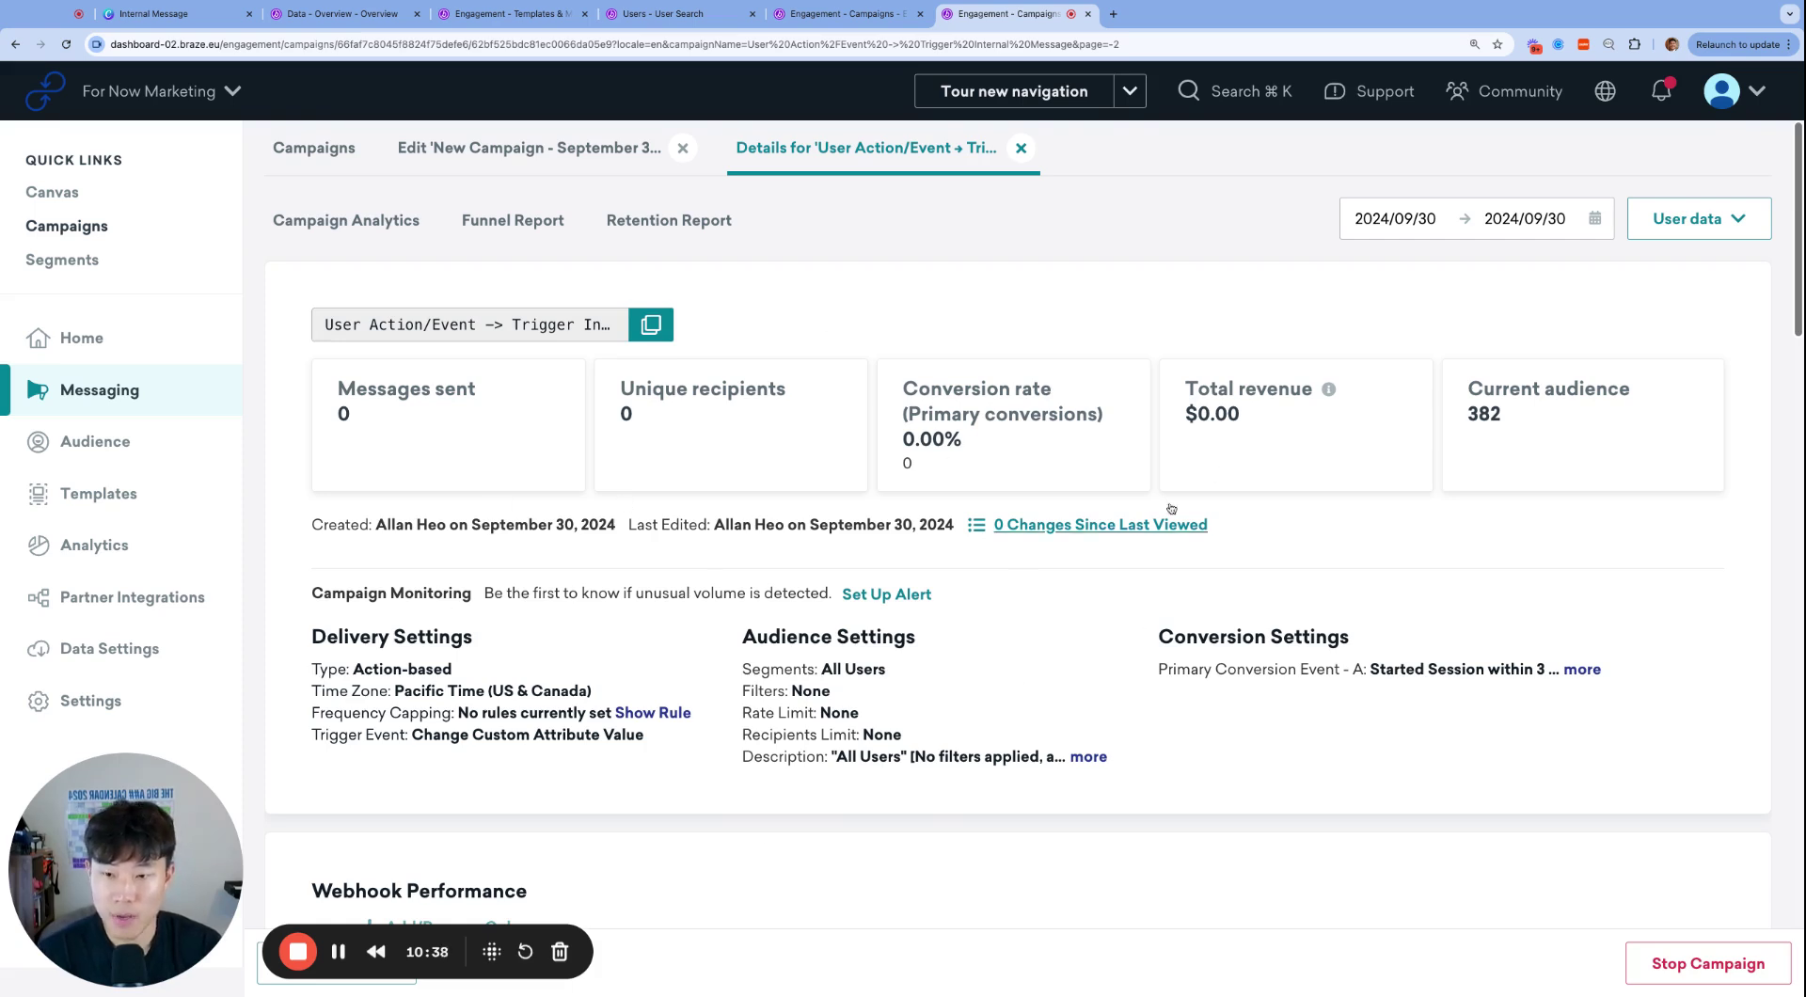
- Return to the campaign "Internal Email based on User Action/Event" and finish editing its email body
{"action": "left_click", "coordinate": [866, 14]}
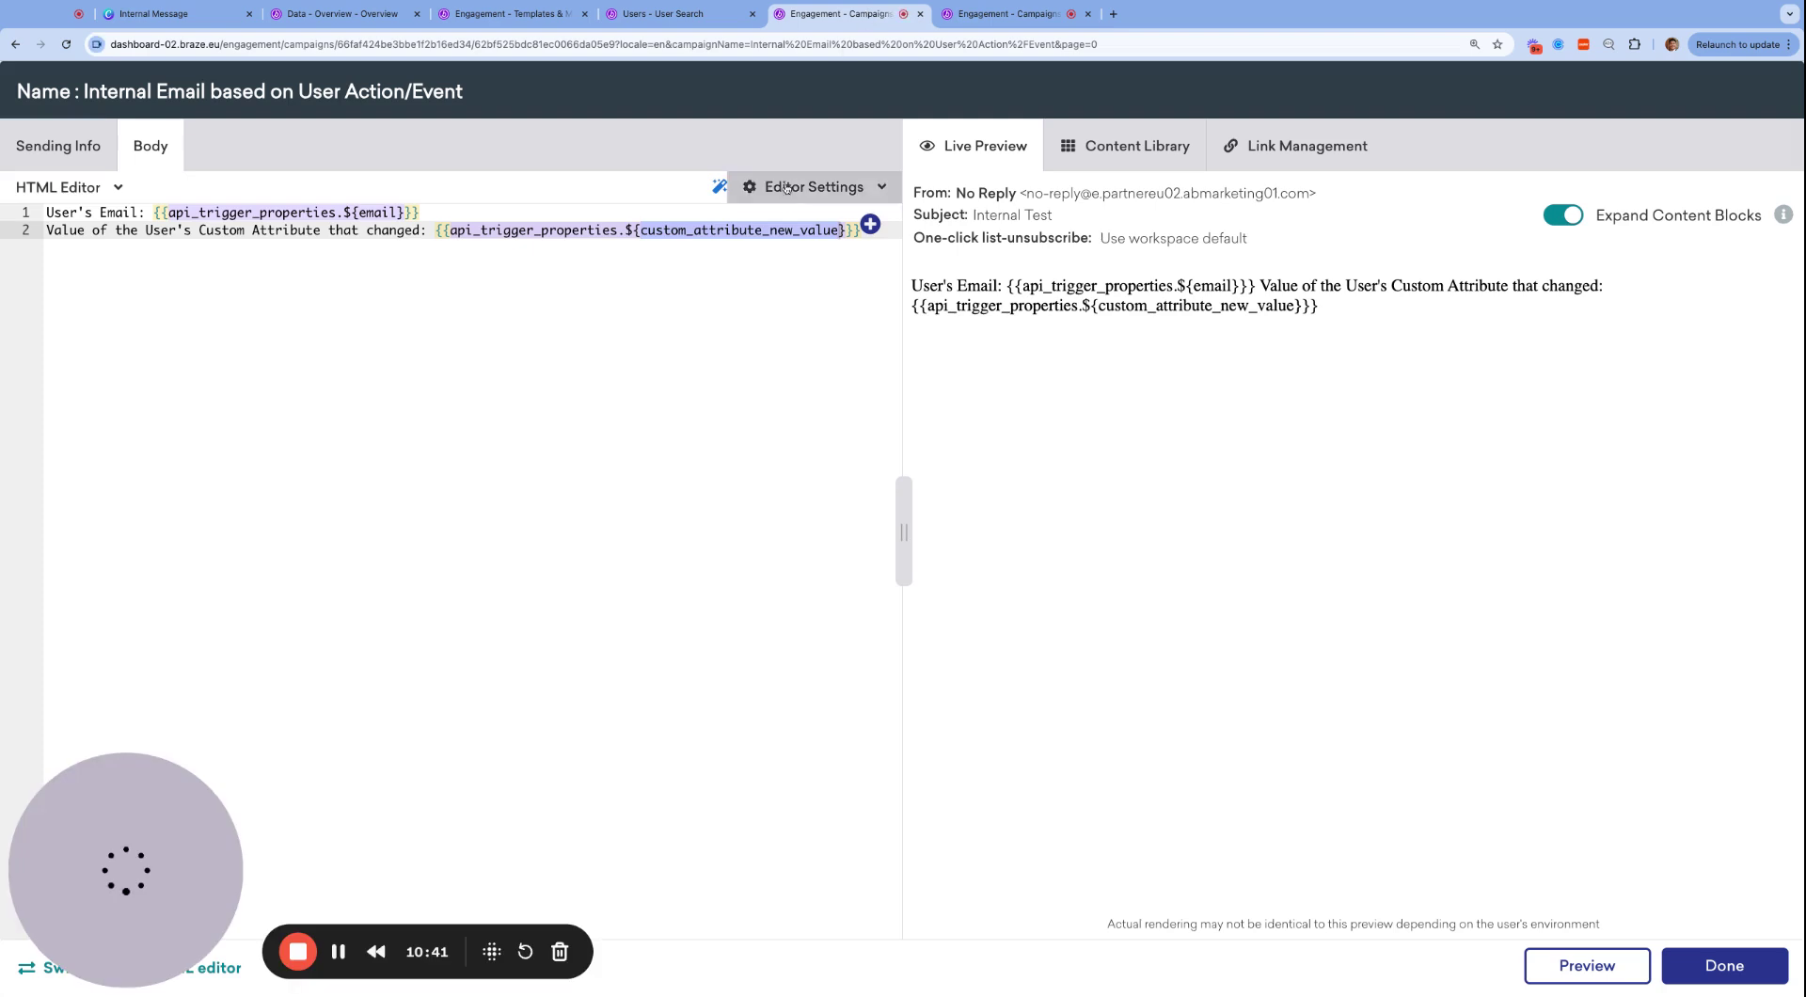
{"action": "left_click", "coordinate": [1683, 961]}
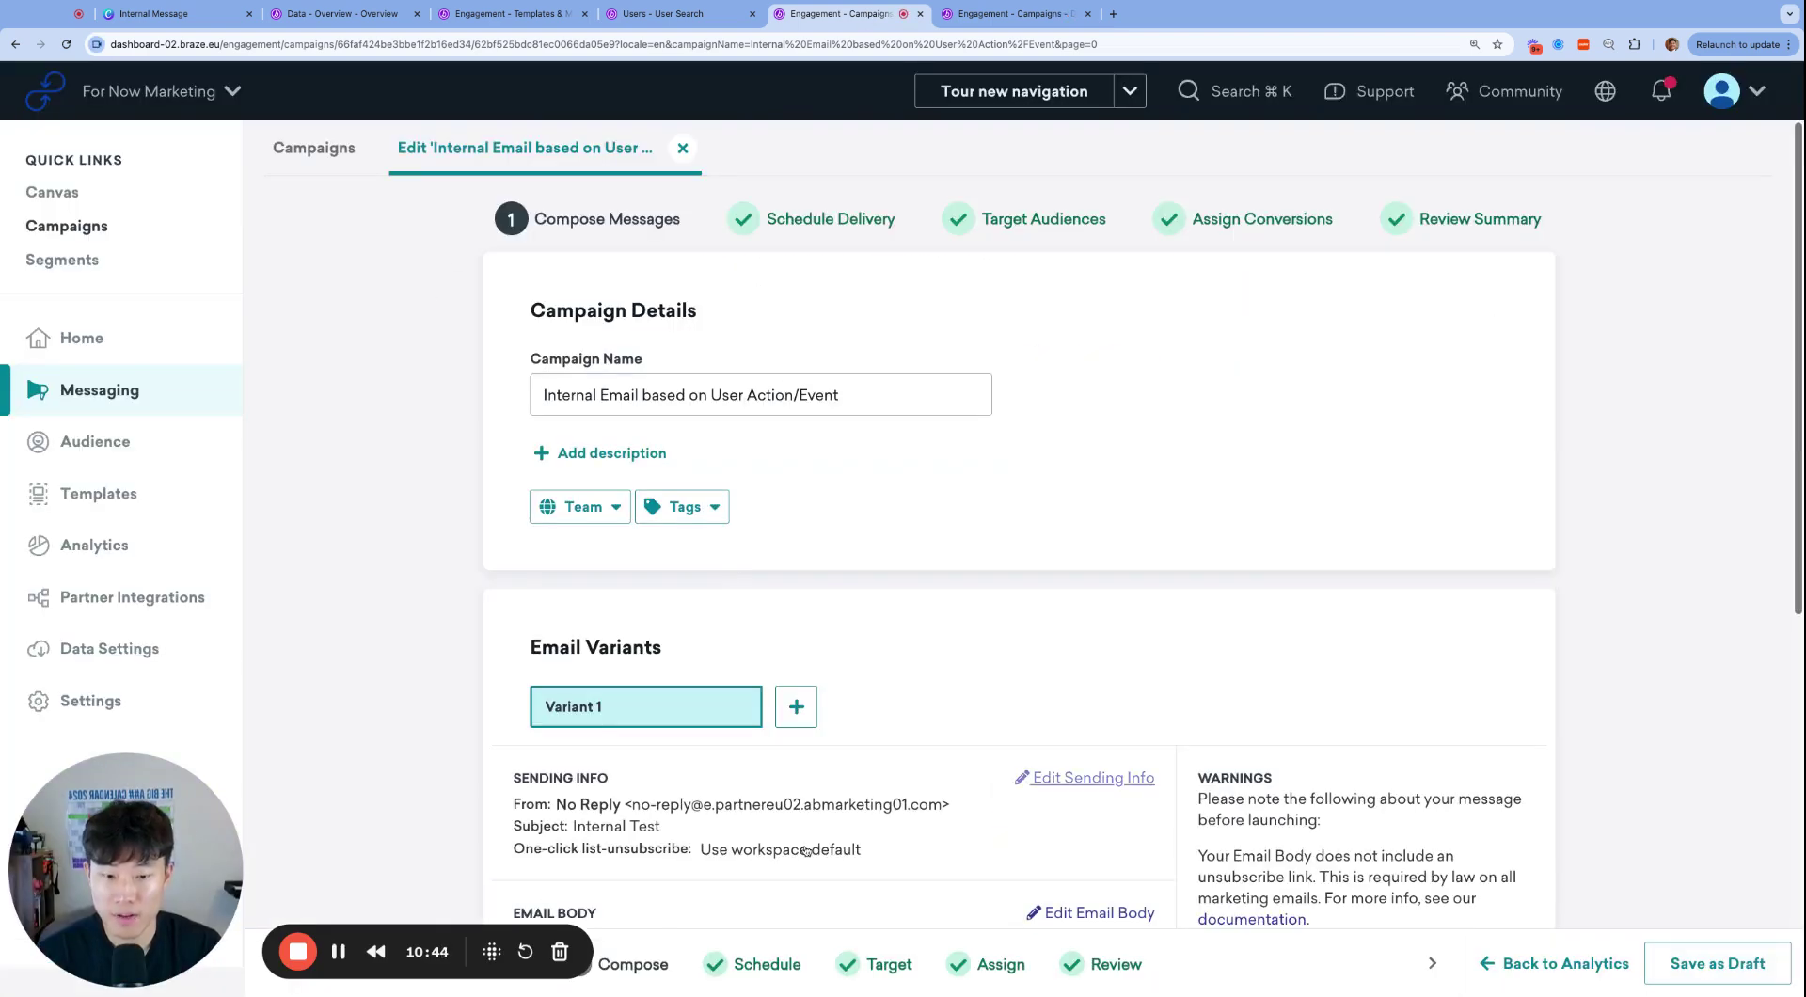
- In the "/users/track: Custom Attribute, simple" webhook template, set the promo_code value in the request body to "abcdefgh"
{"action": "key", "text": "super+4"}
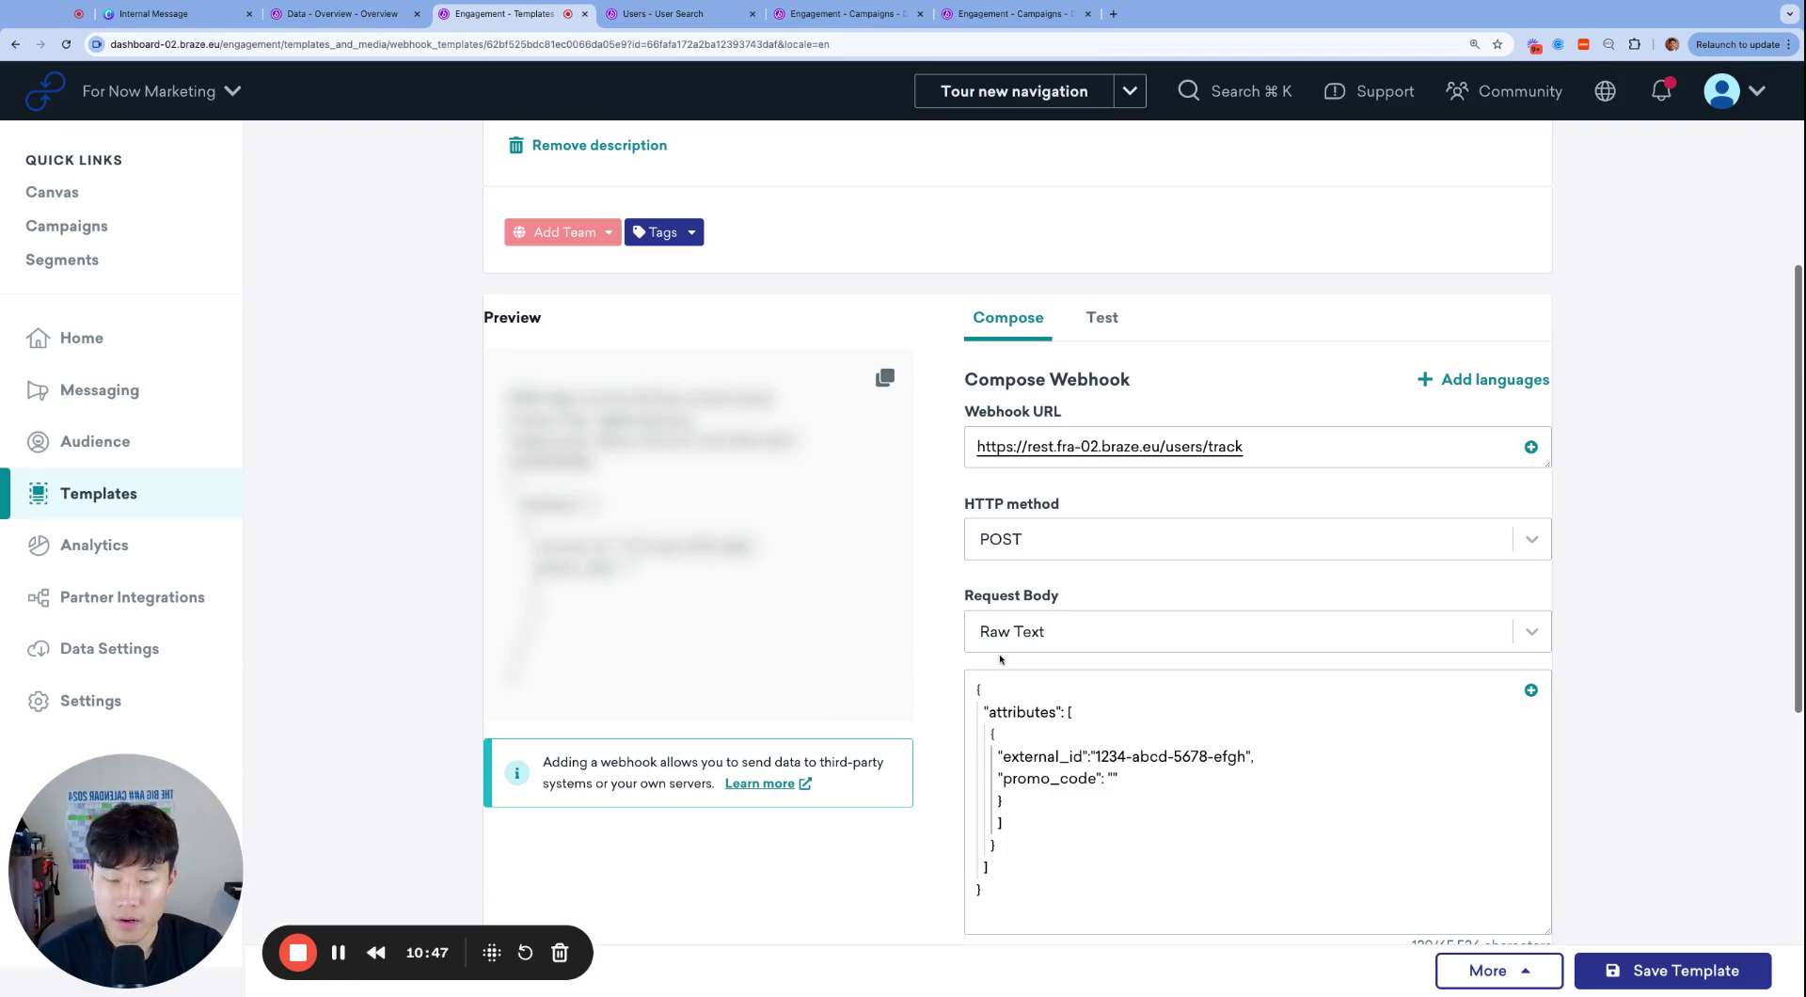
{"action": "scroll", "coordinate": [1000, 659], "scroll_direction": "up", "scroll_amount": 3}
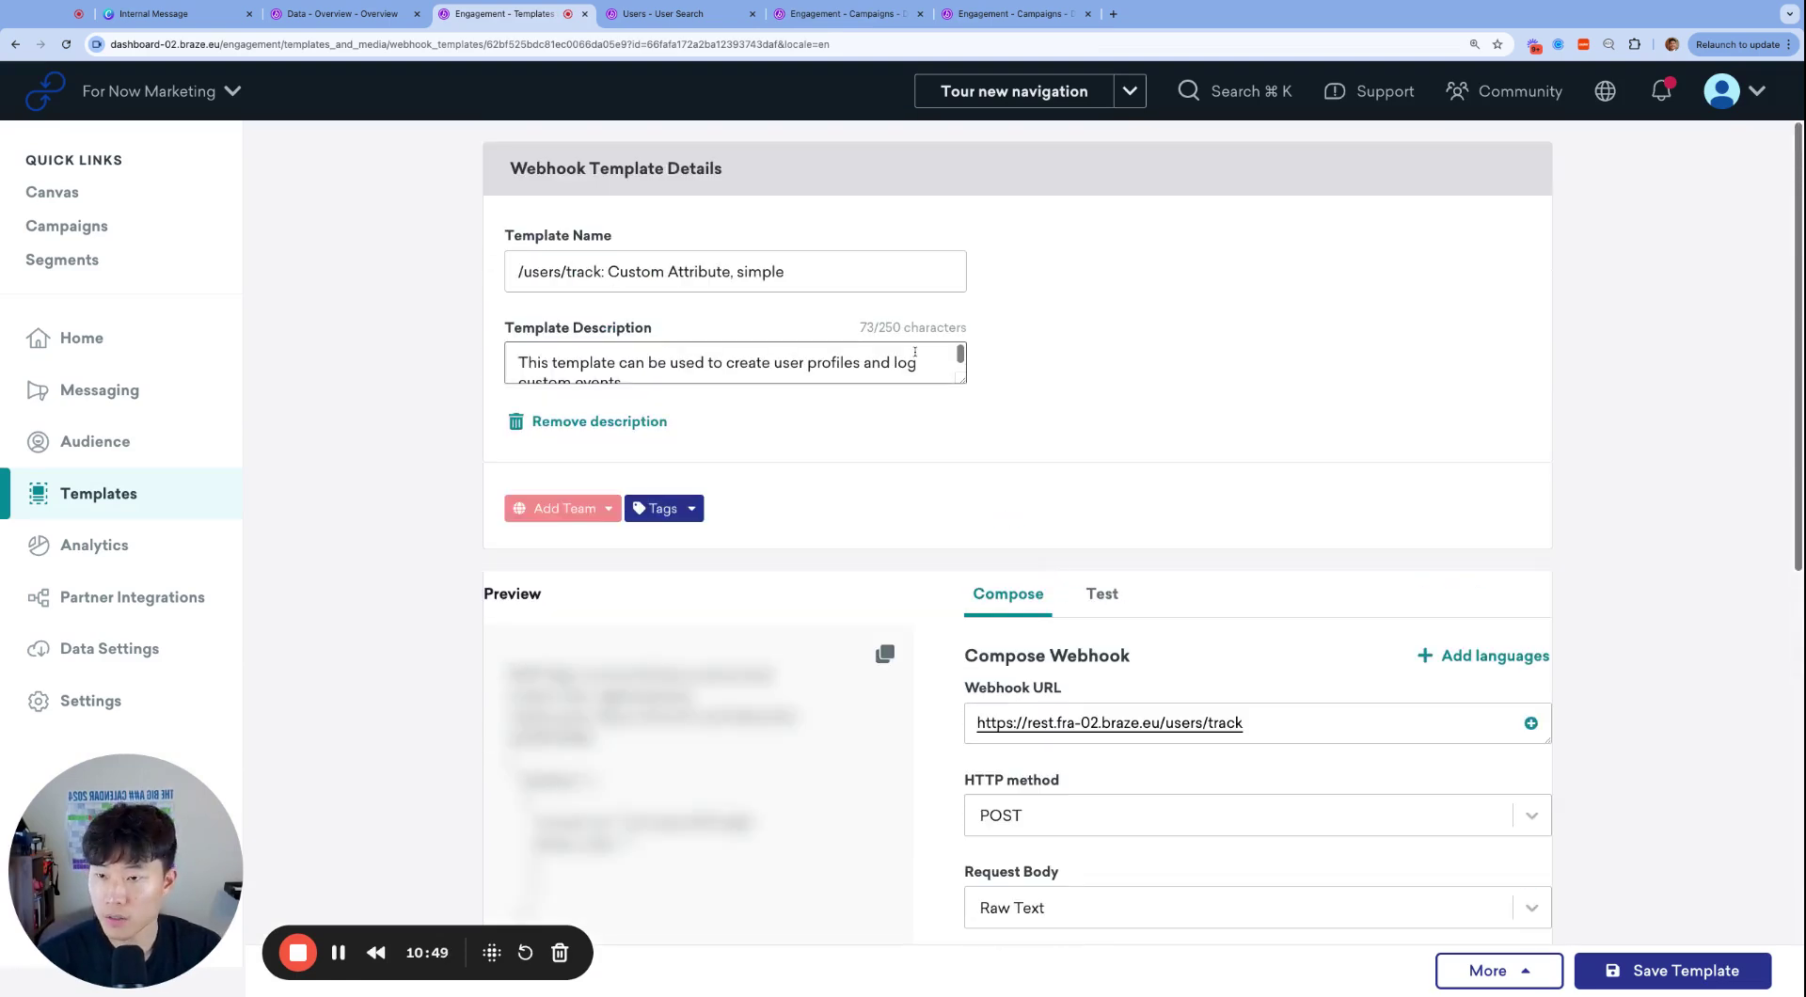
{"action": "scroll", "coordinate": [1046, 612], "scroll_direction": "down", "scroll_amount": 3}
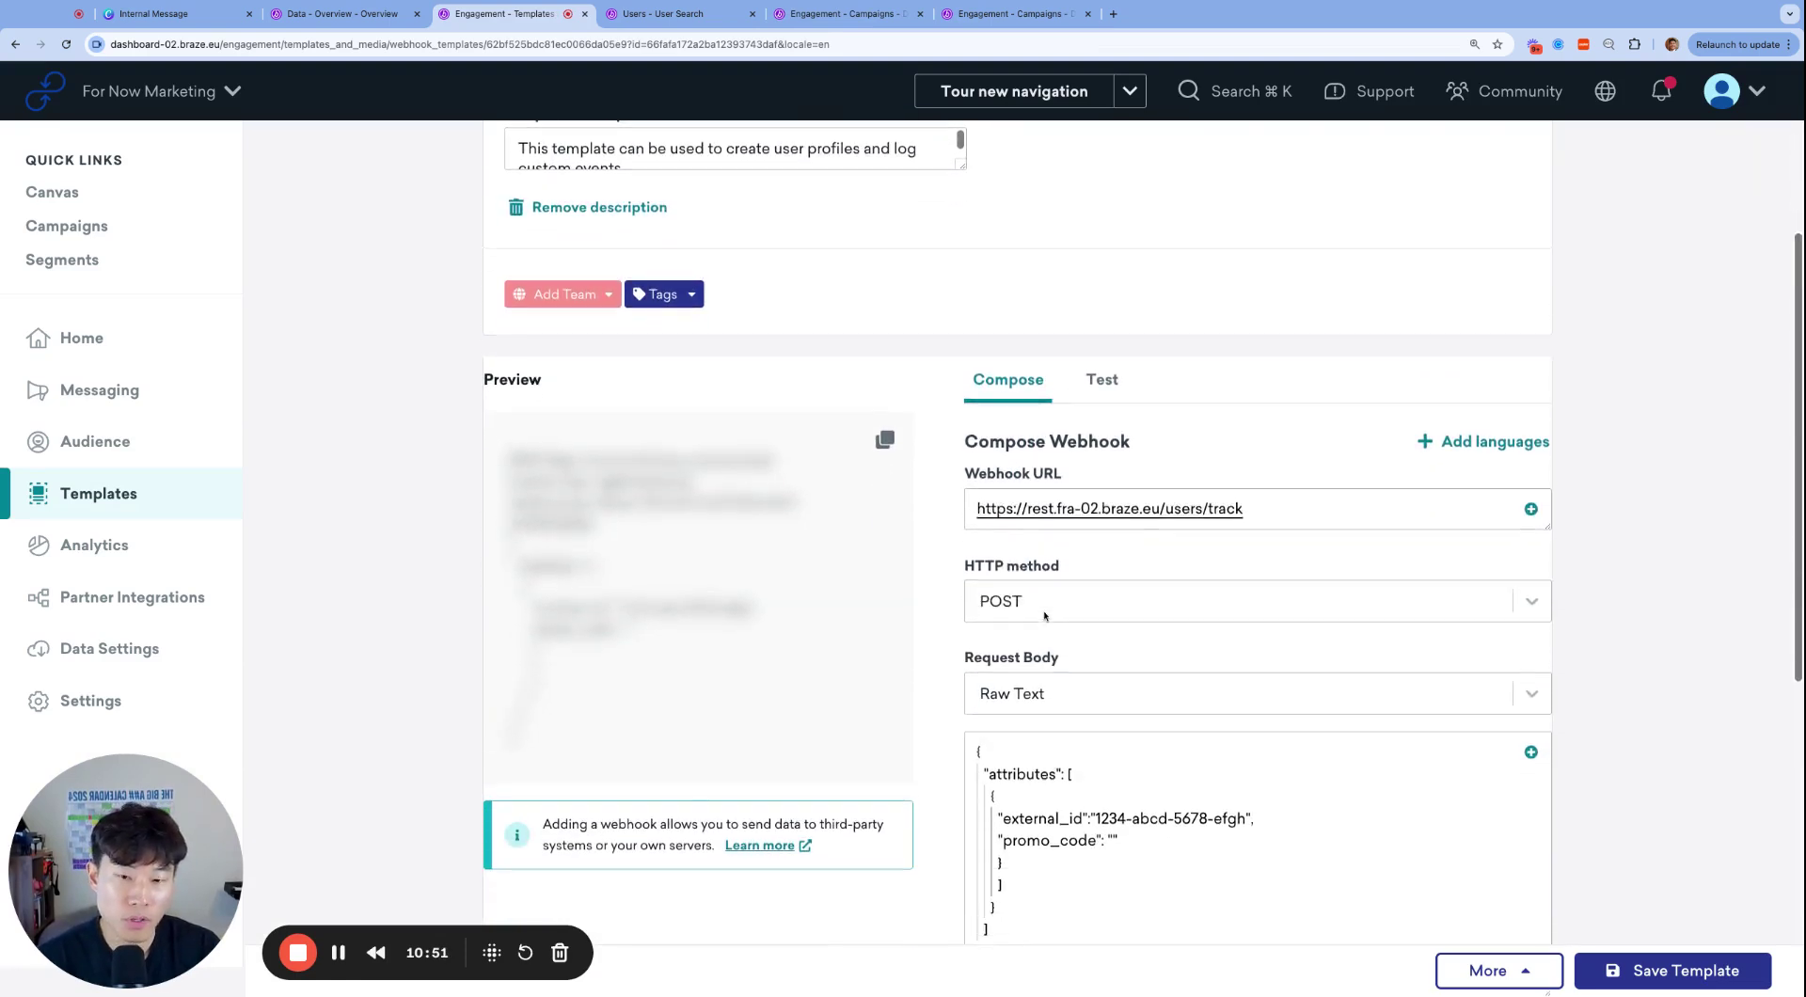
{"action": "scroll", "coordinate": [1045, 612], "scroll_direction": "down", "scroll_amount": 2}
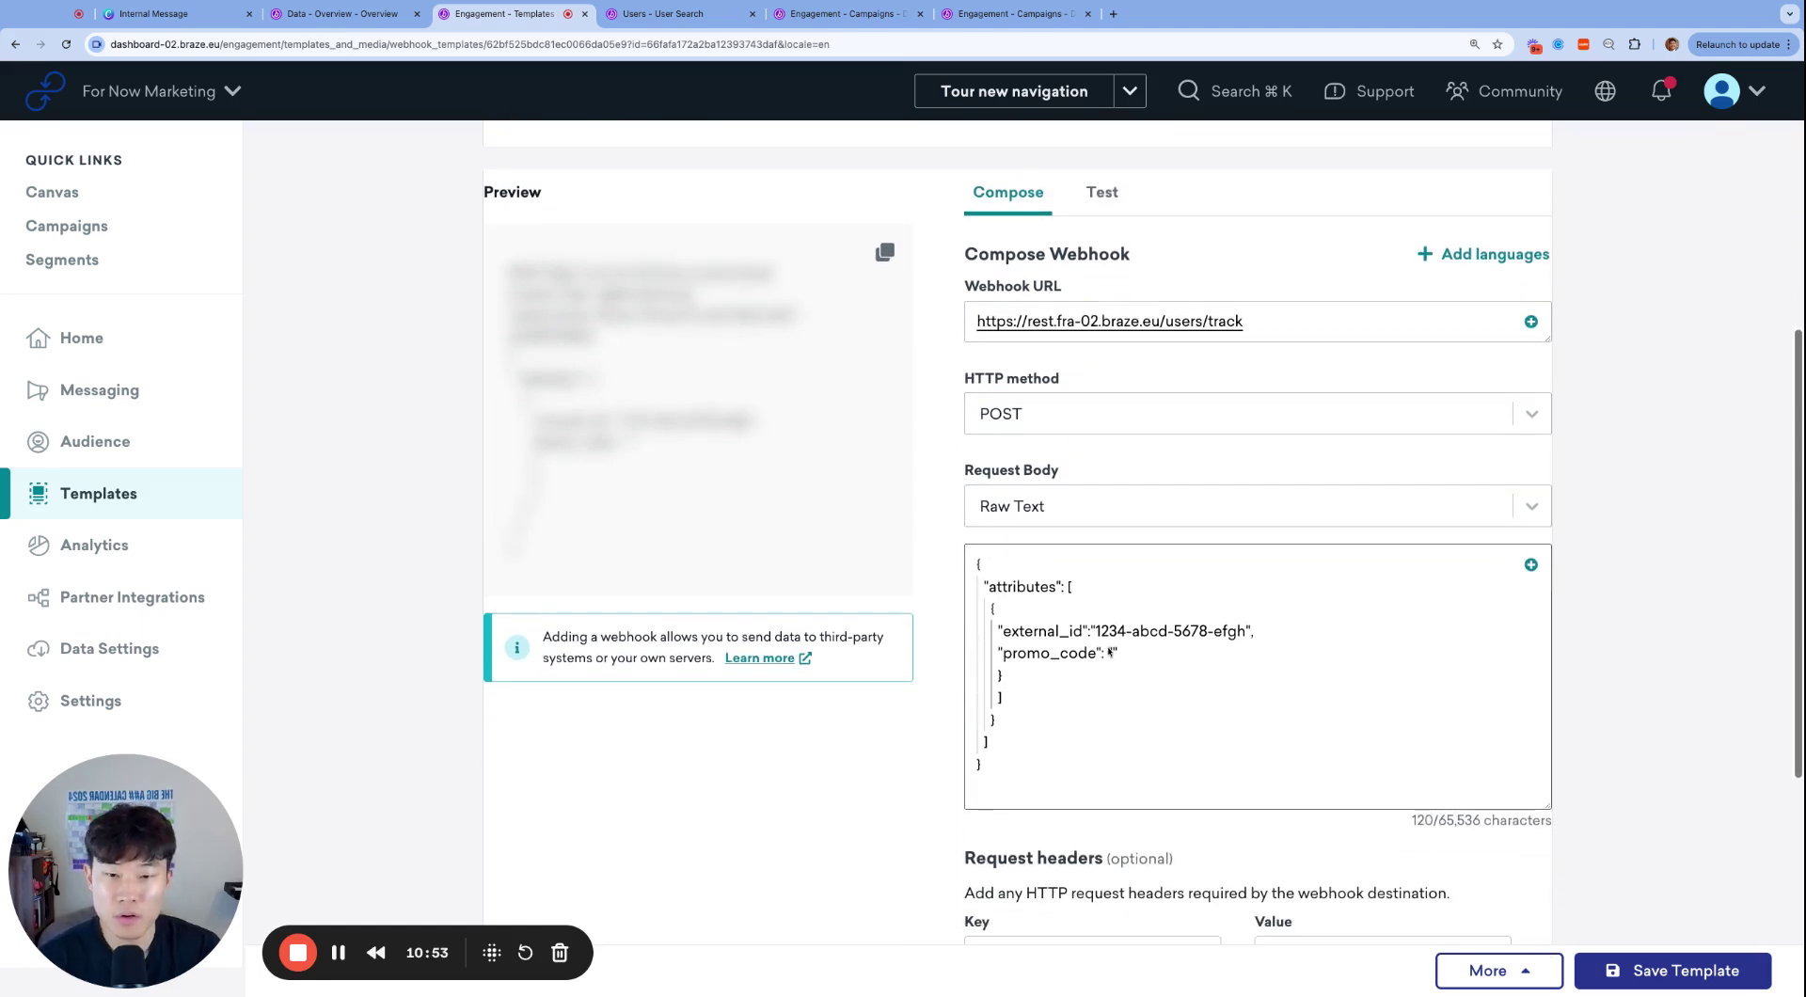
{"action": "mouse_move", "coordinate": [1095, 631]}
{"action": "left_mouse_down"}
{"action": "mouse_move", "coordinate": [1171, 630]}
{"action": "mouse_move", "coordinate": [1119, 653]}
{"action": "left_mouse_up"}
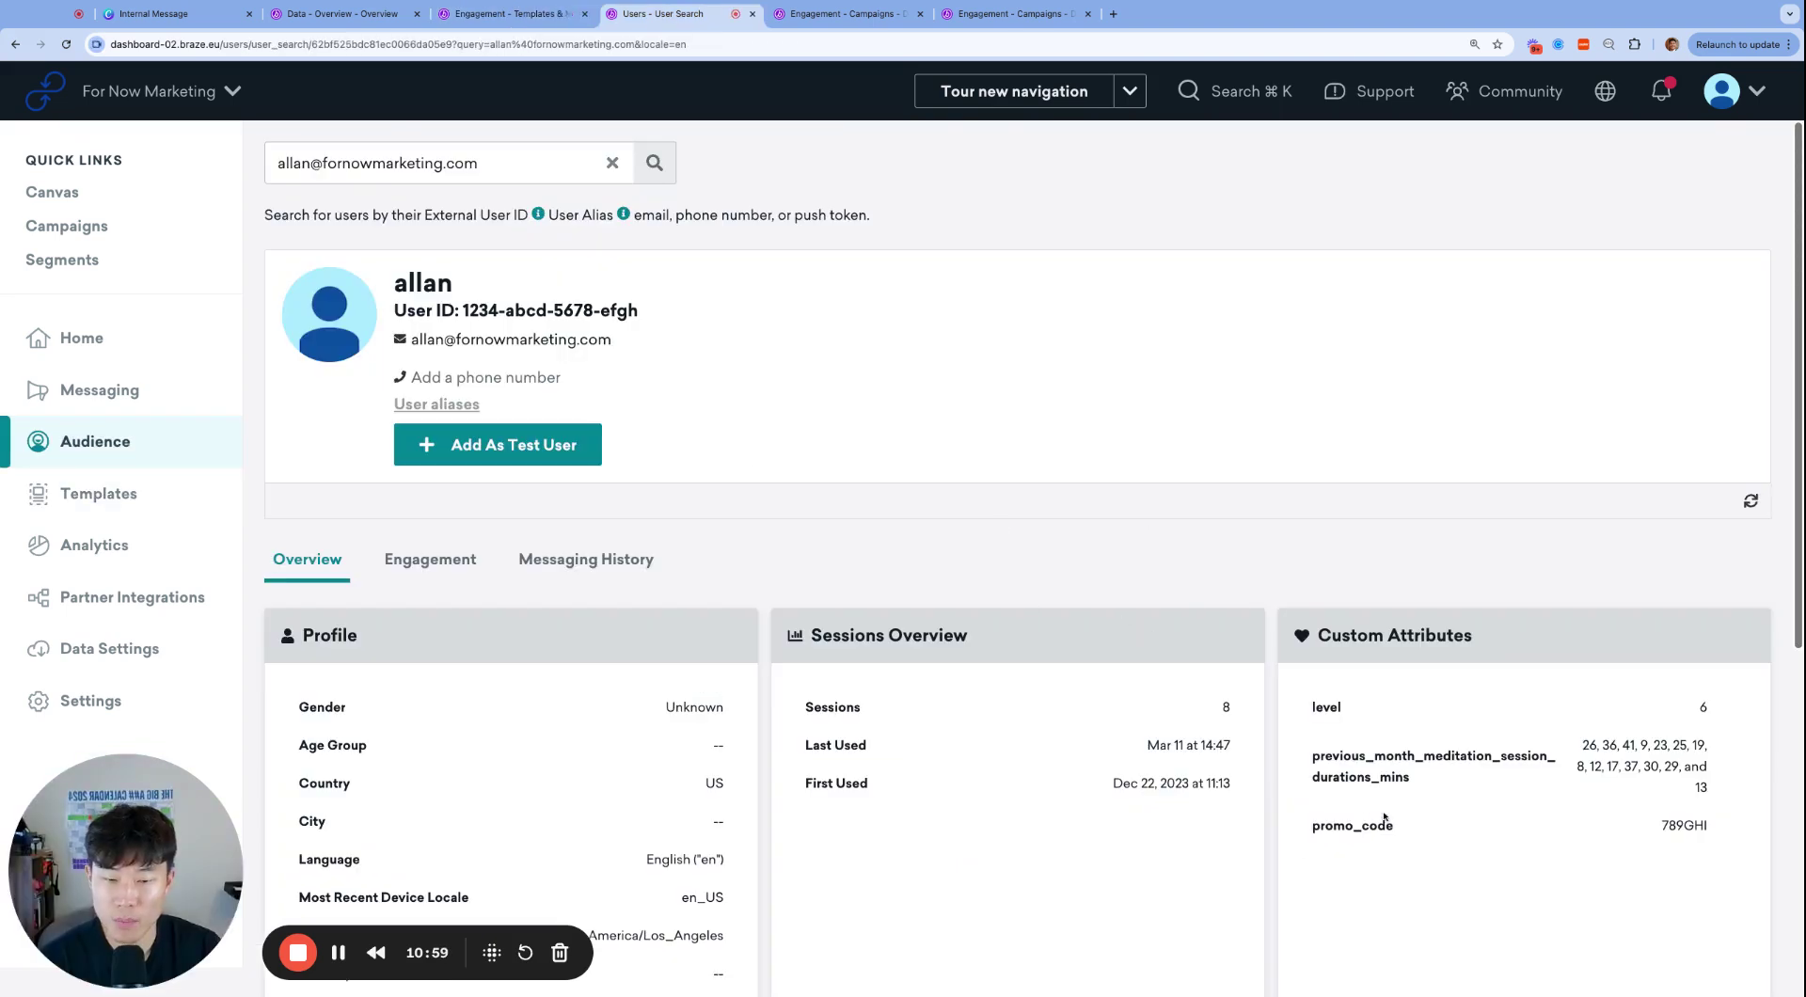
{"action": "key", "text": "ctrl+shift+Tab"}
{"action": "left_click", "coordinate": [1141, 658]}
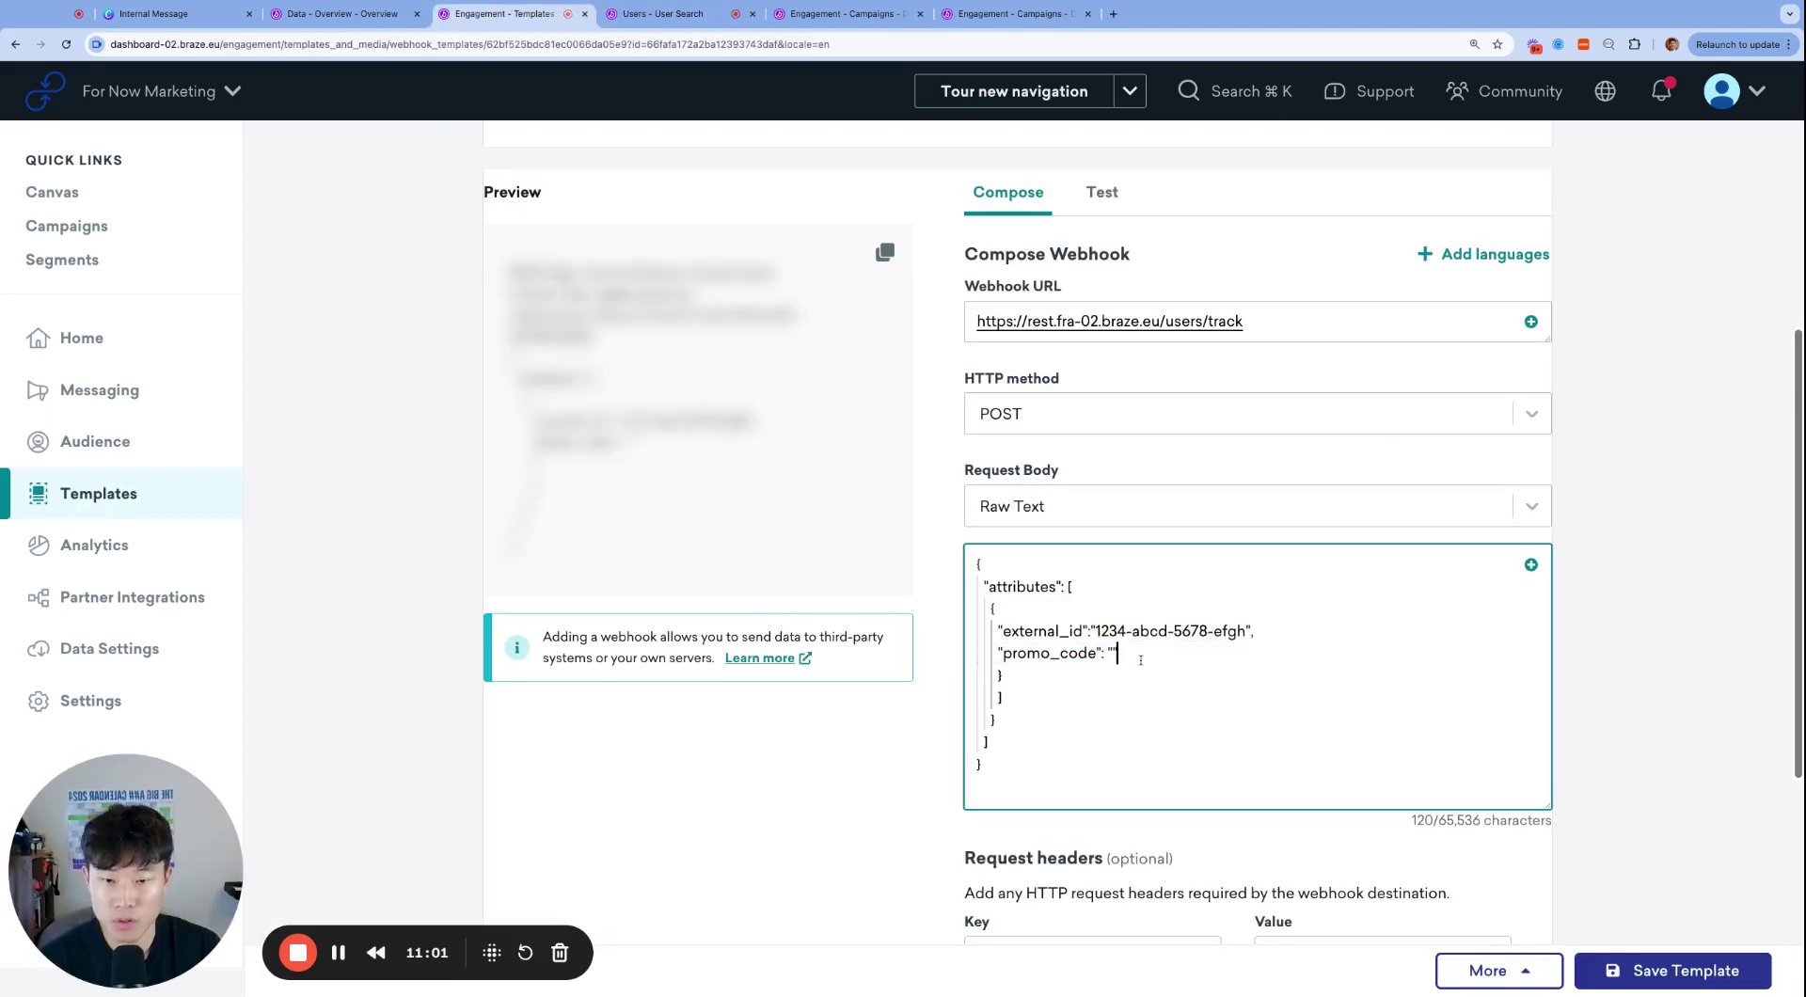
{"action": "type", "text": "abcdefgh"}
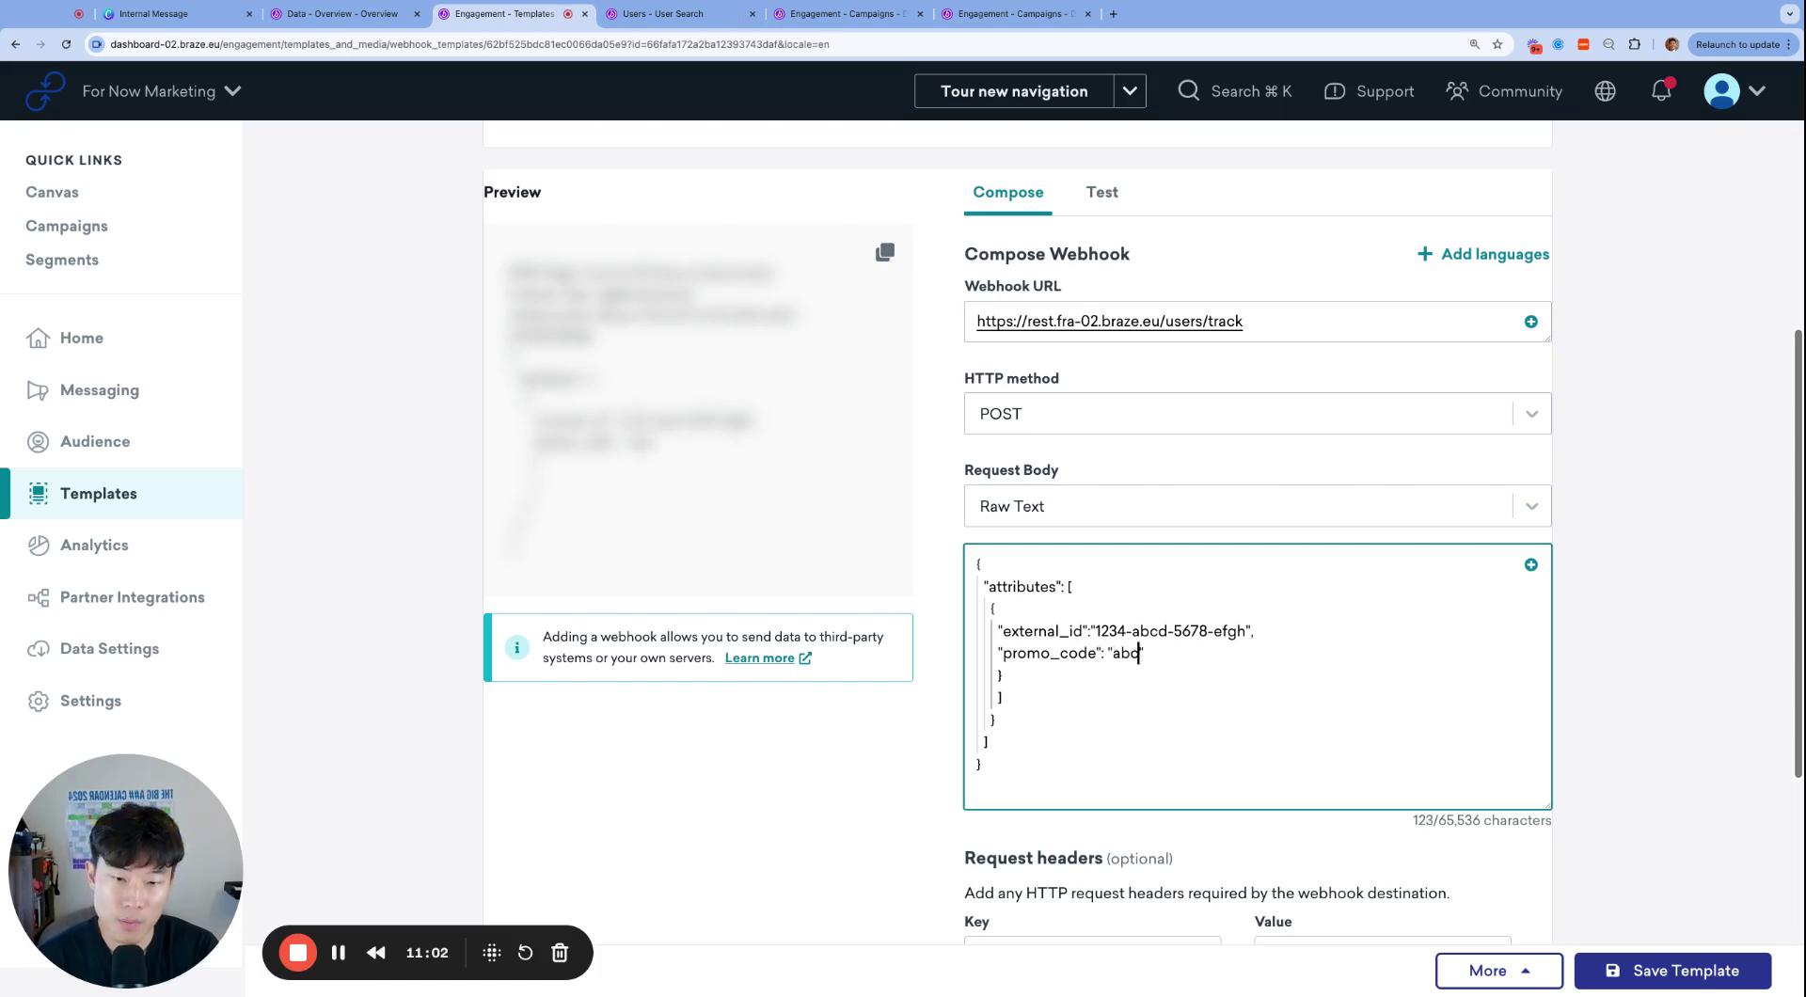
- Try sending a test of the /users/track webhook and close the webhook response
{"action": "left_click", "coordinate": [1098, 191]}
{"action": "left_click", "coordinate": [1422, 366]}
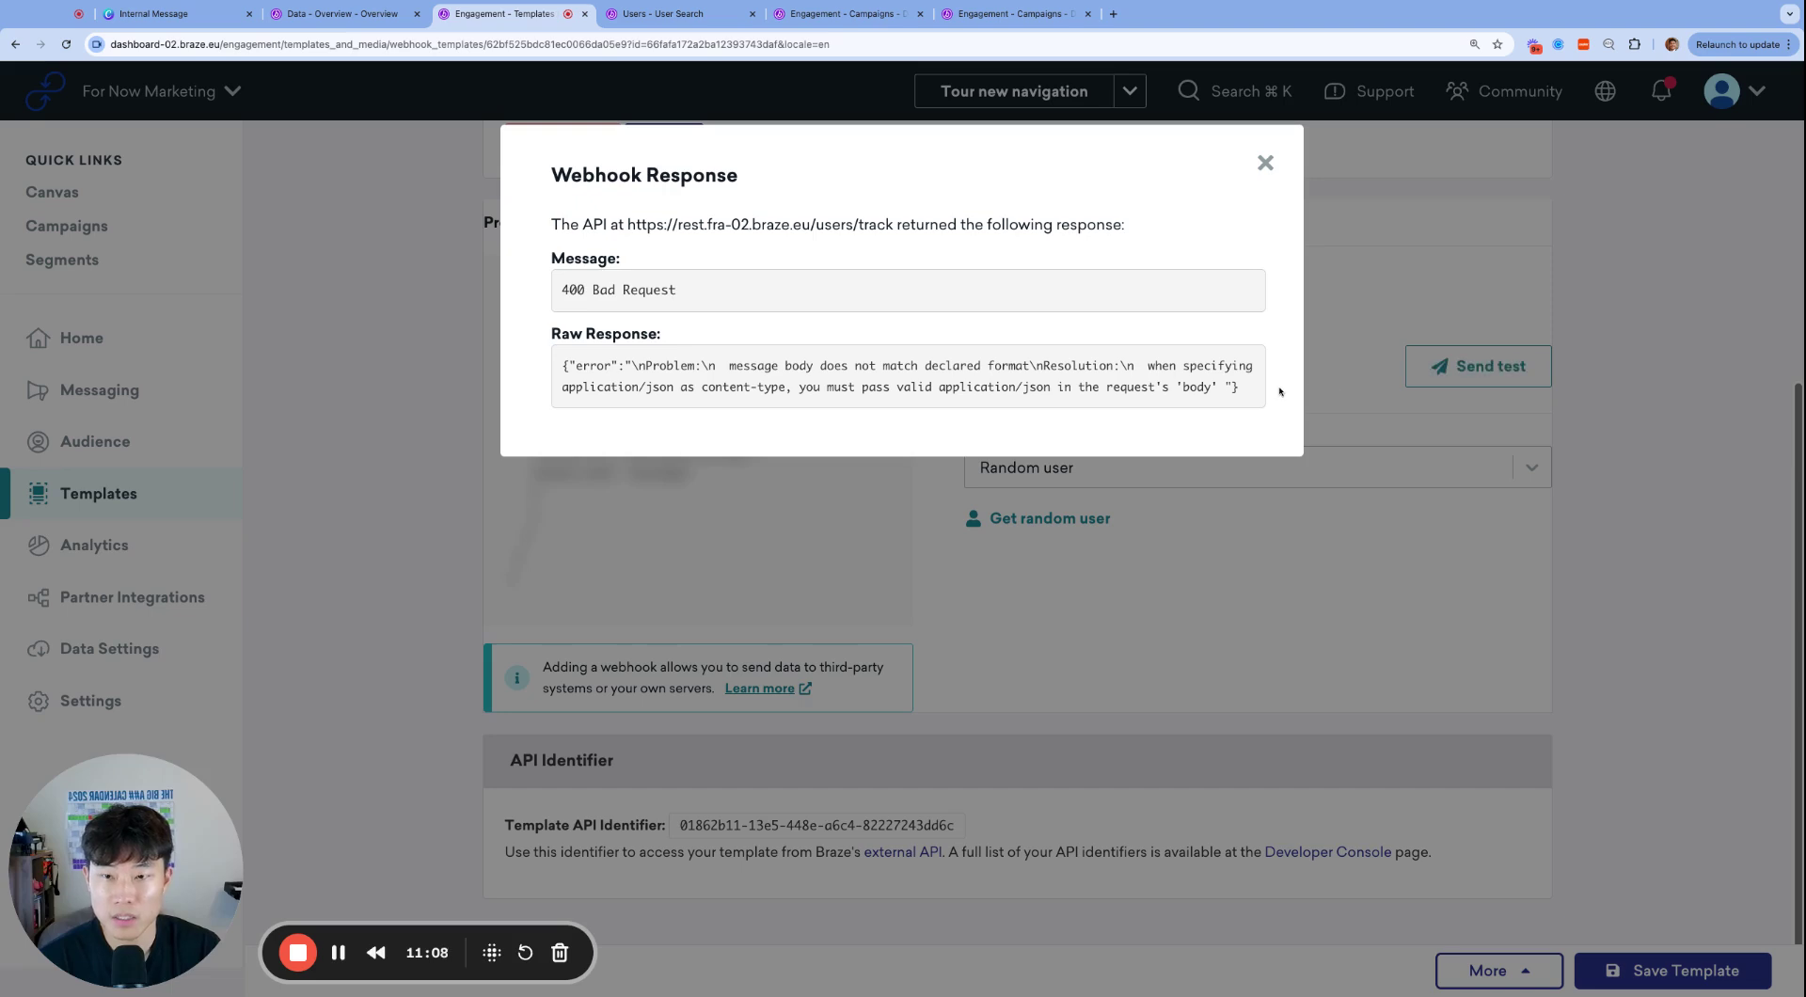
{"action": "left_click", "coordinate": [1266, 160]}
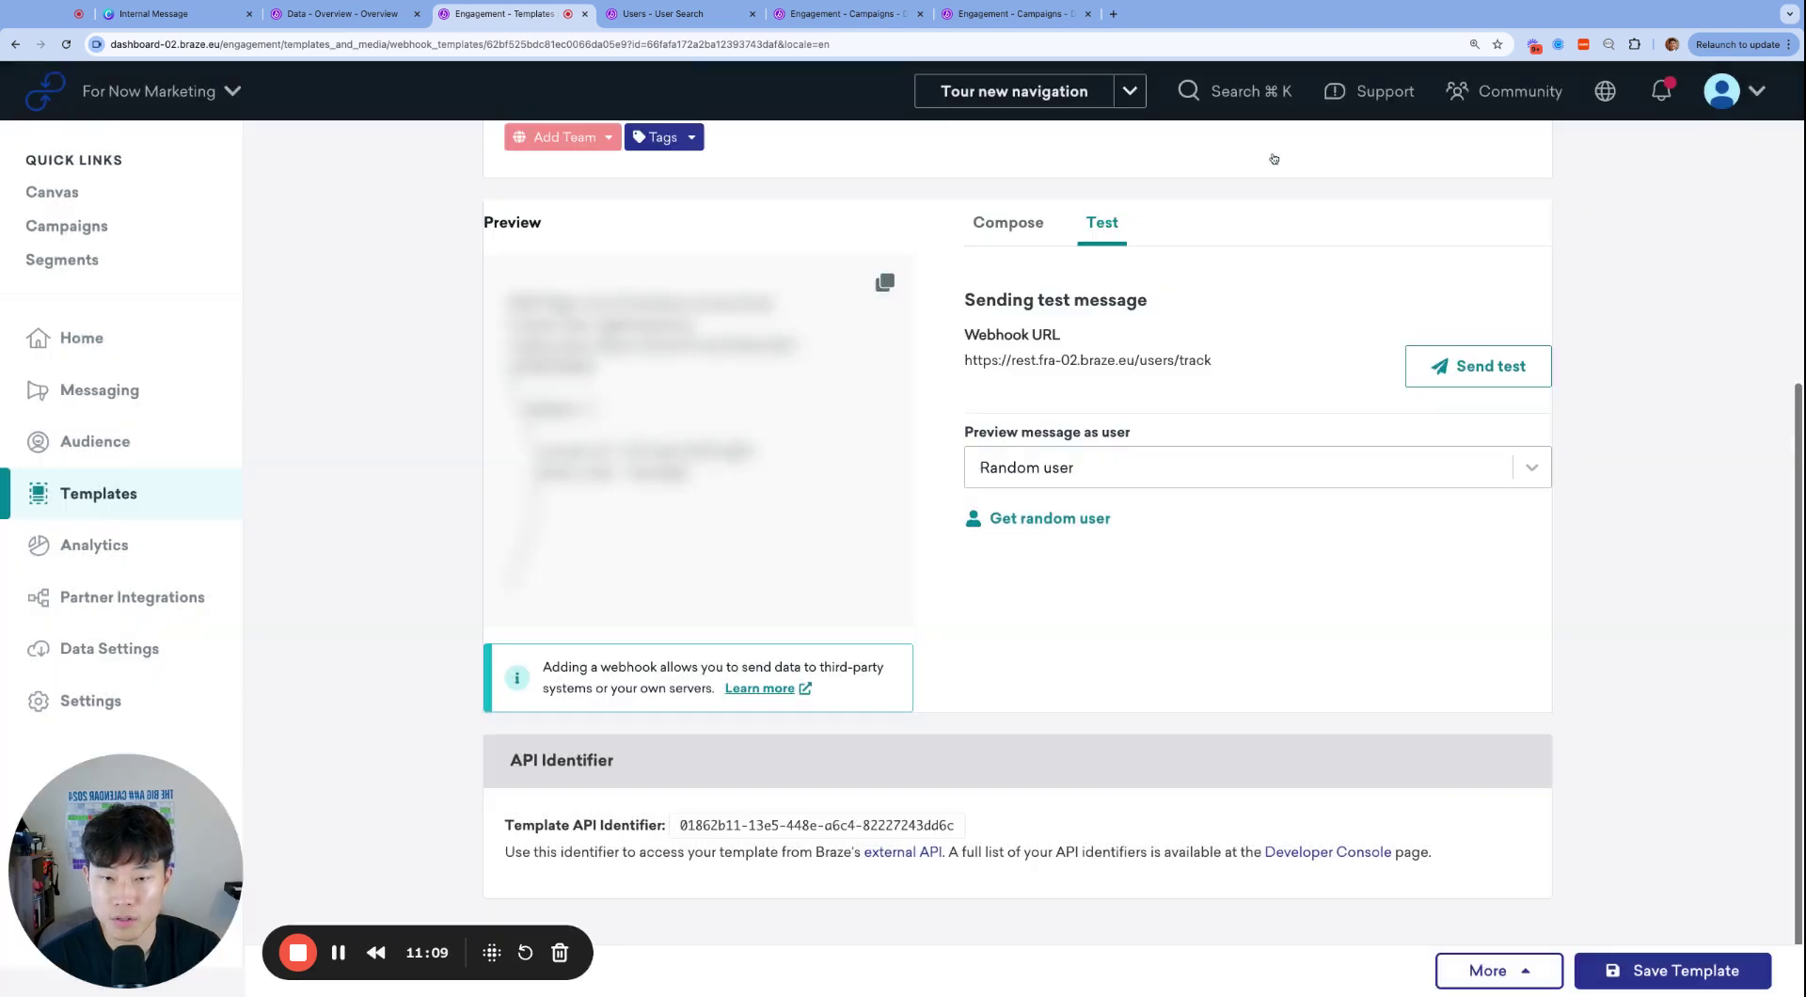
- Fix the webhook's JSON request body by removing the surplus closing square bracket and curly brace after the attribute object and the leftover blank lines
{"action": "left_click", "coordinate": [1007, 222]}
{"action": "left_click", "coordinate": [1294, 739]}
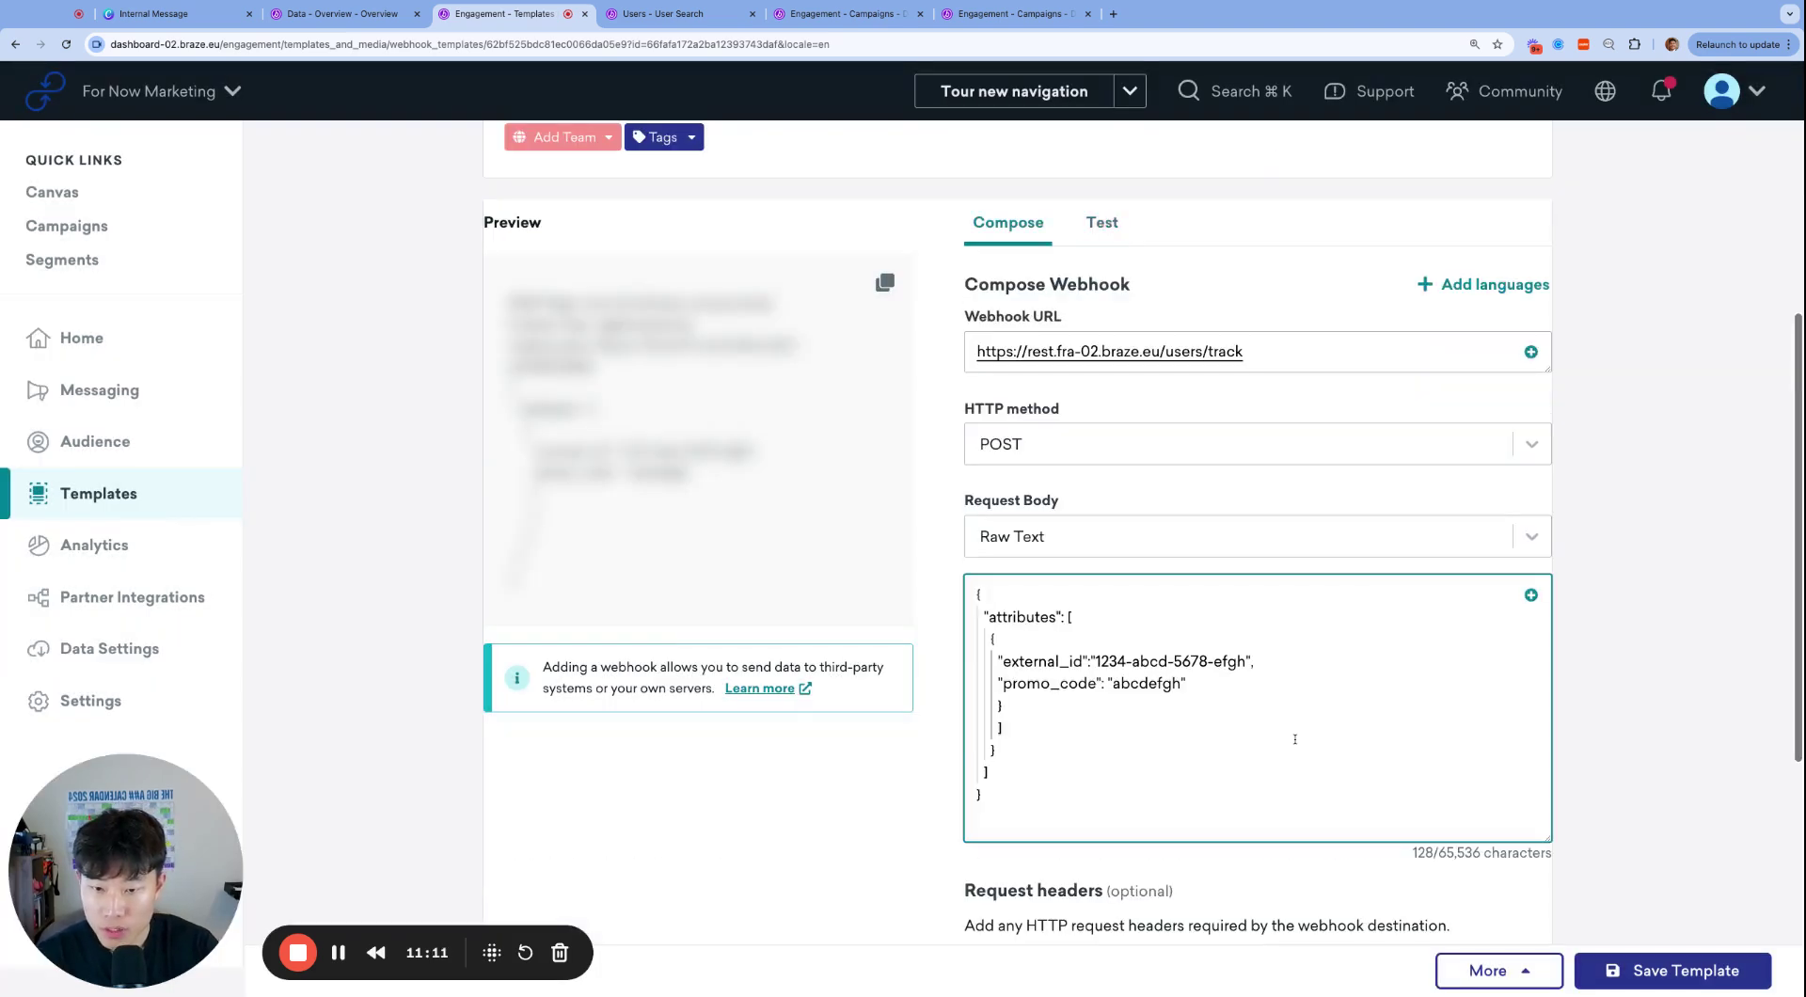
{"action": "key", "text": "Up"}
{"action": "key", "text": "BackSpace"}
{"action": "key", "text": "BackSpace"}
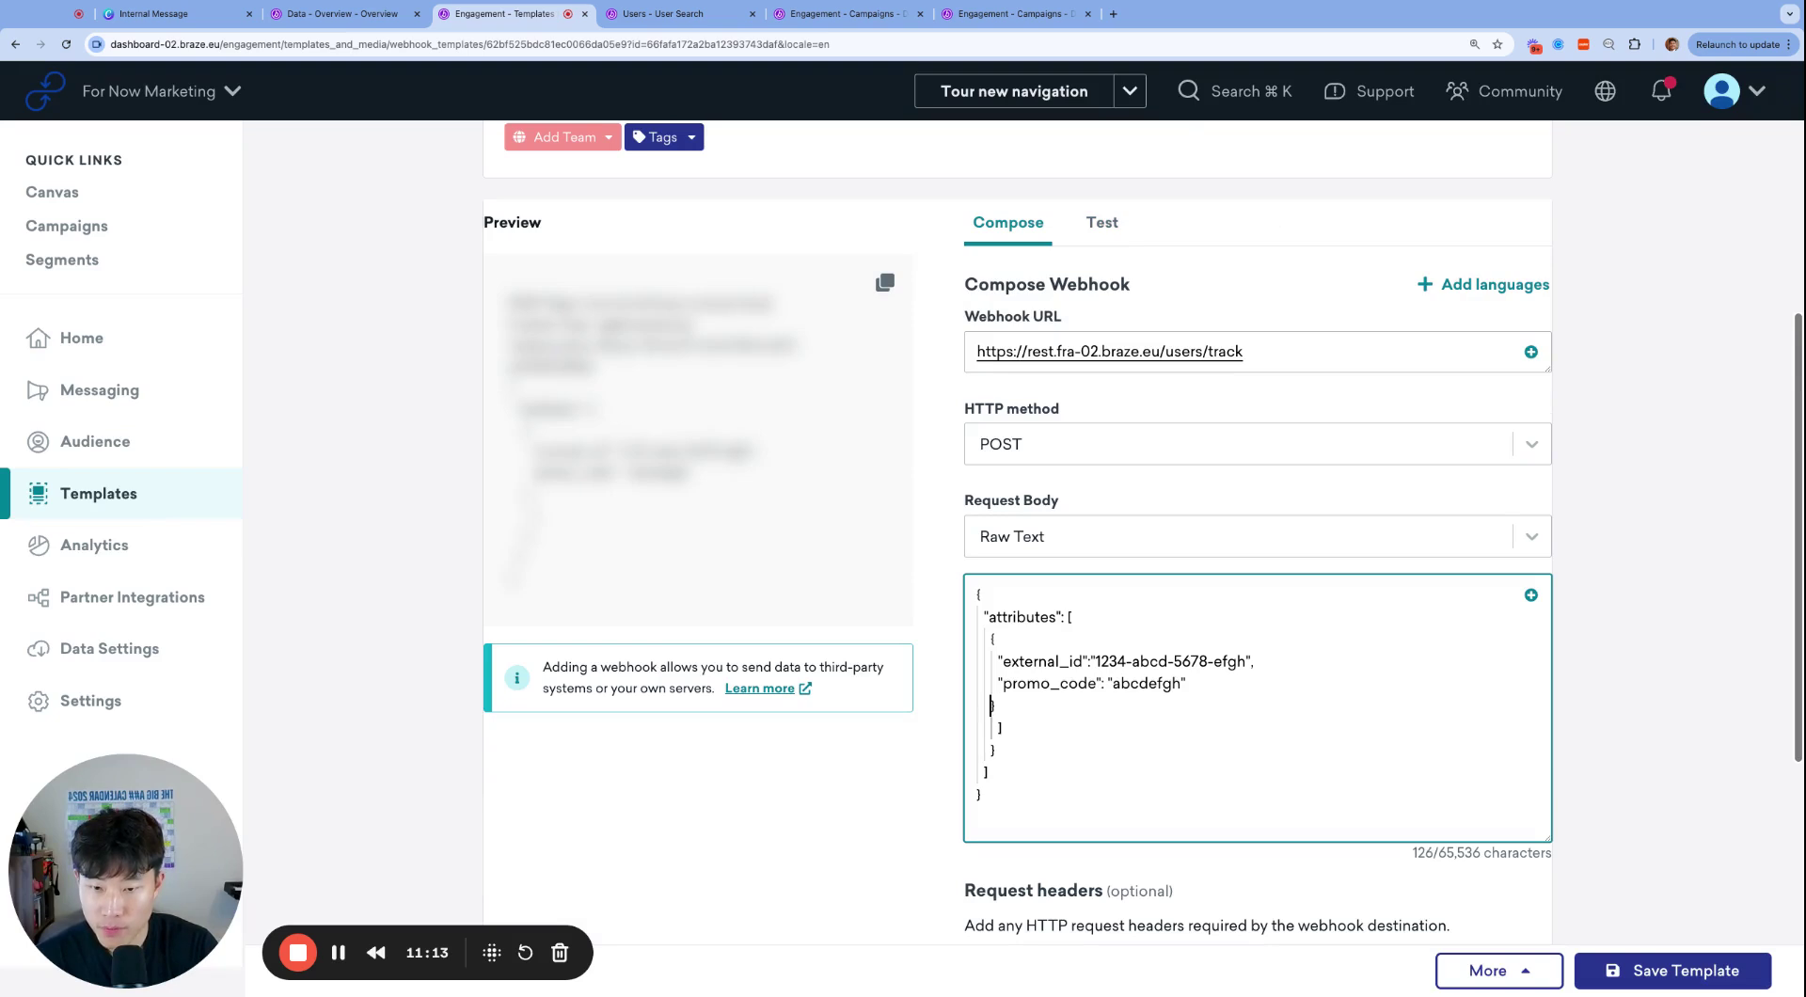
{"action": "key", "text": "Delete"}
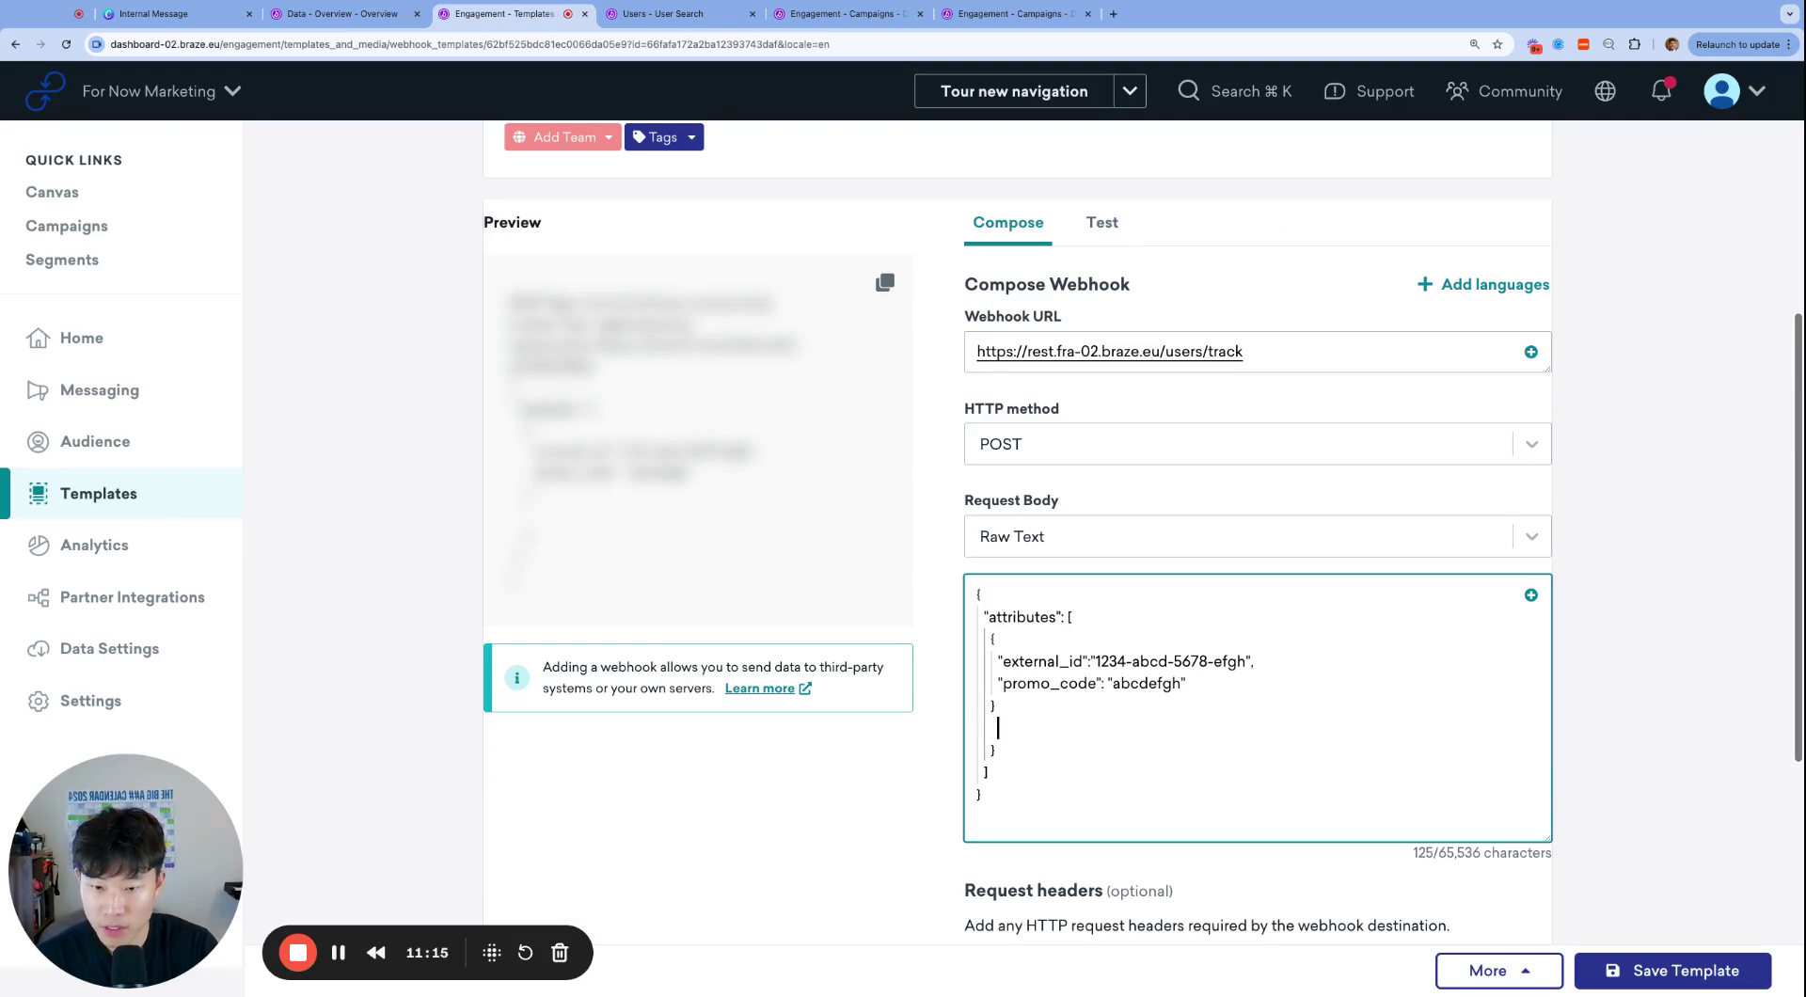
{"action": "key", "text": "Down"}
{"action": "key", "text": "BackSpace"}
{"action": "key", "text": "BackSpace"}
{"action": "key", "text": "BackSpace"}
{"action": "key", "text": "BackSpace"}
{"action": "key", "text": "BackSpace"}
{"action": "key", "text": "BackSpace"}
{"action": "key", "text": "BackSpace"}
{"action": "key", "text": "BackSpace"}
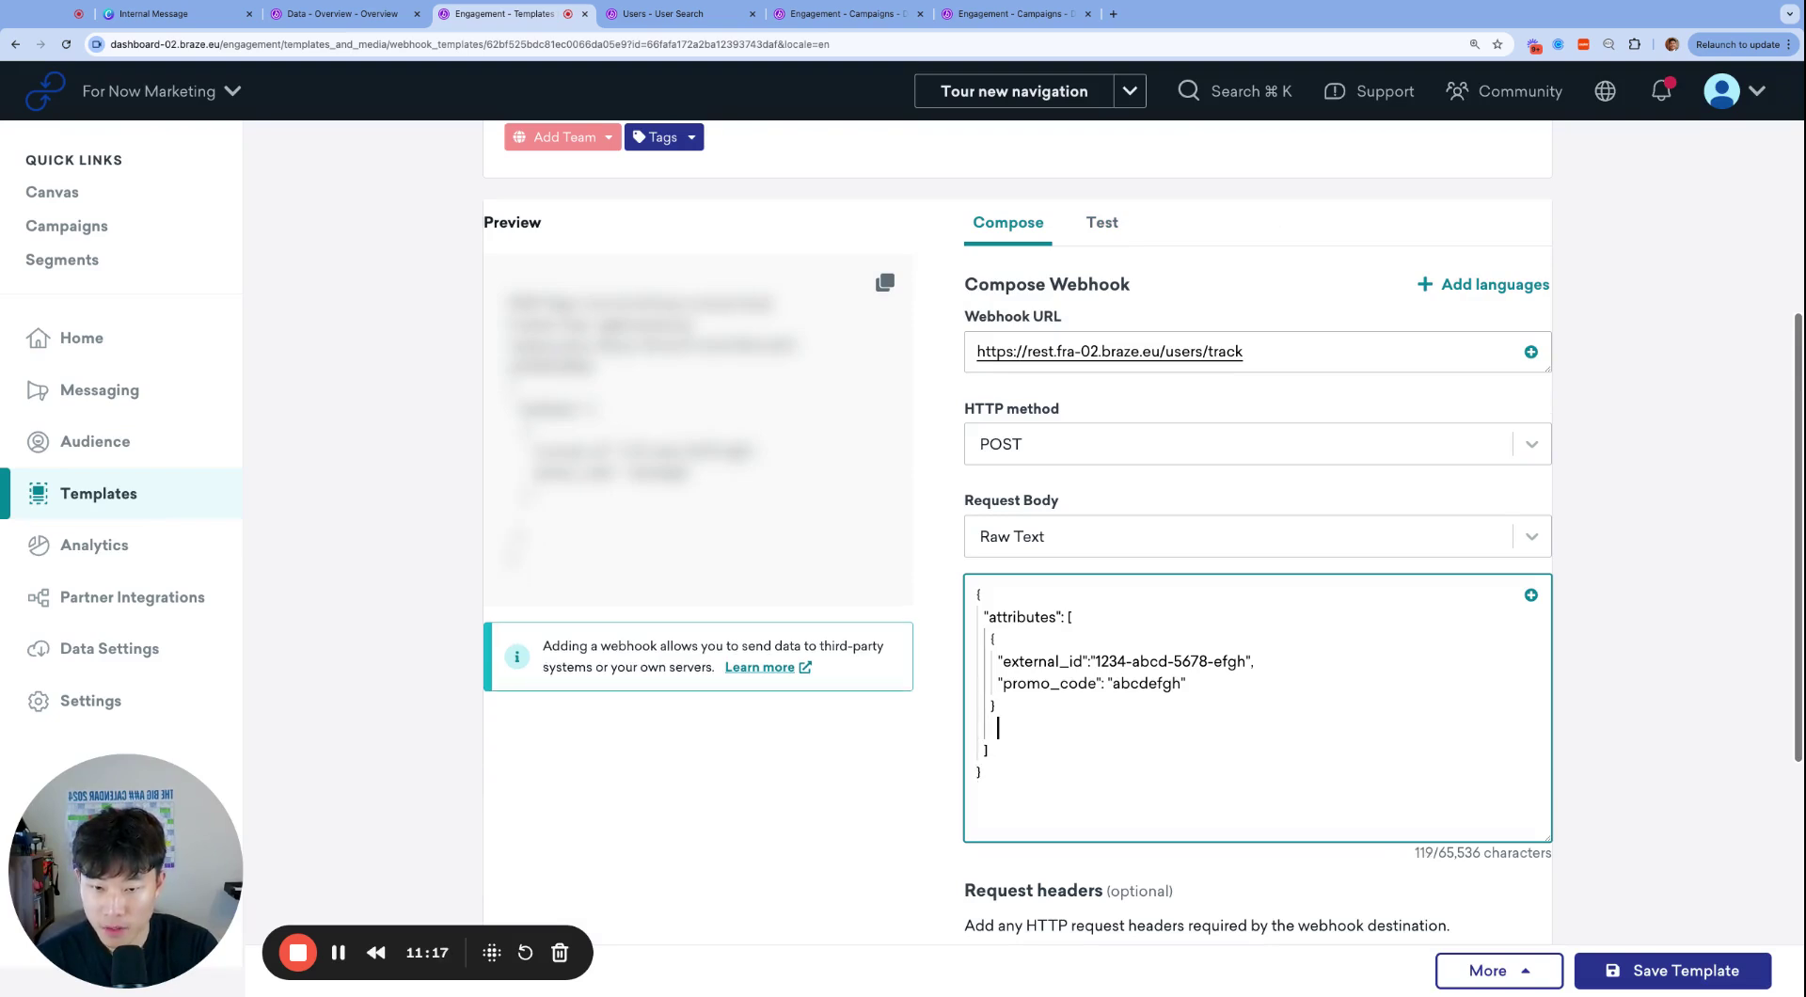
{"action": "key", "text": "BackSpace"}
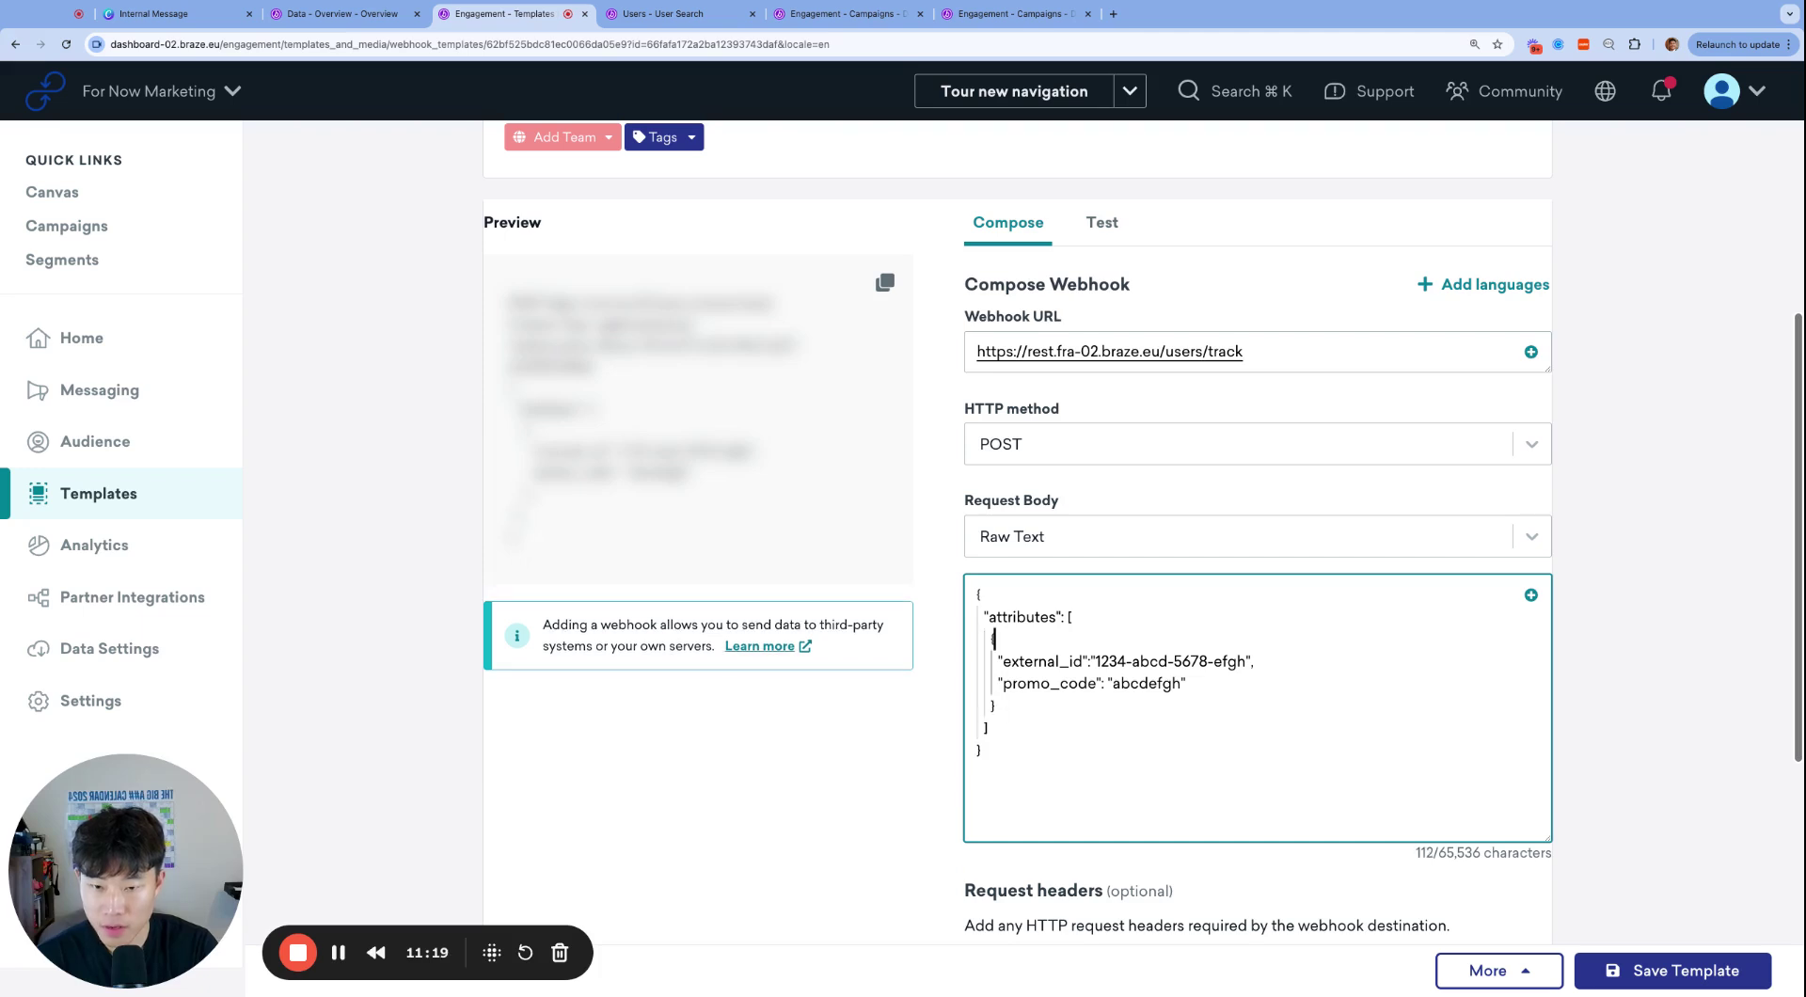
{"action": "left_click", "coordinate": [995, 661]}
- Send a test of the corrected /users/track webhook and close the webhook response
{"action": "left_click", "coordinate": [1103, 223]}
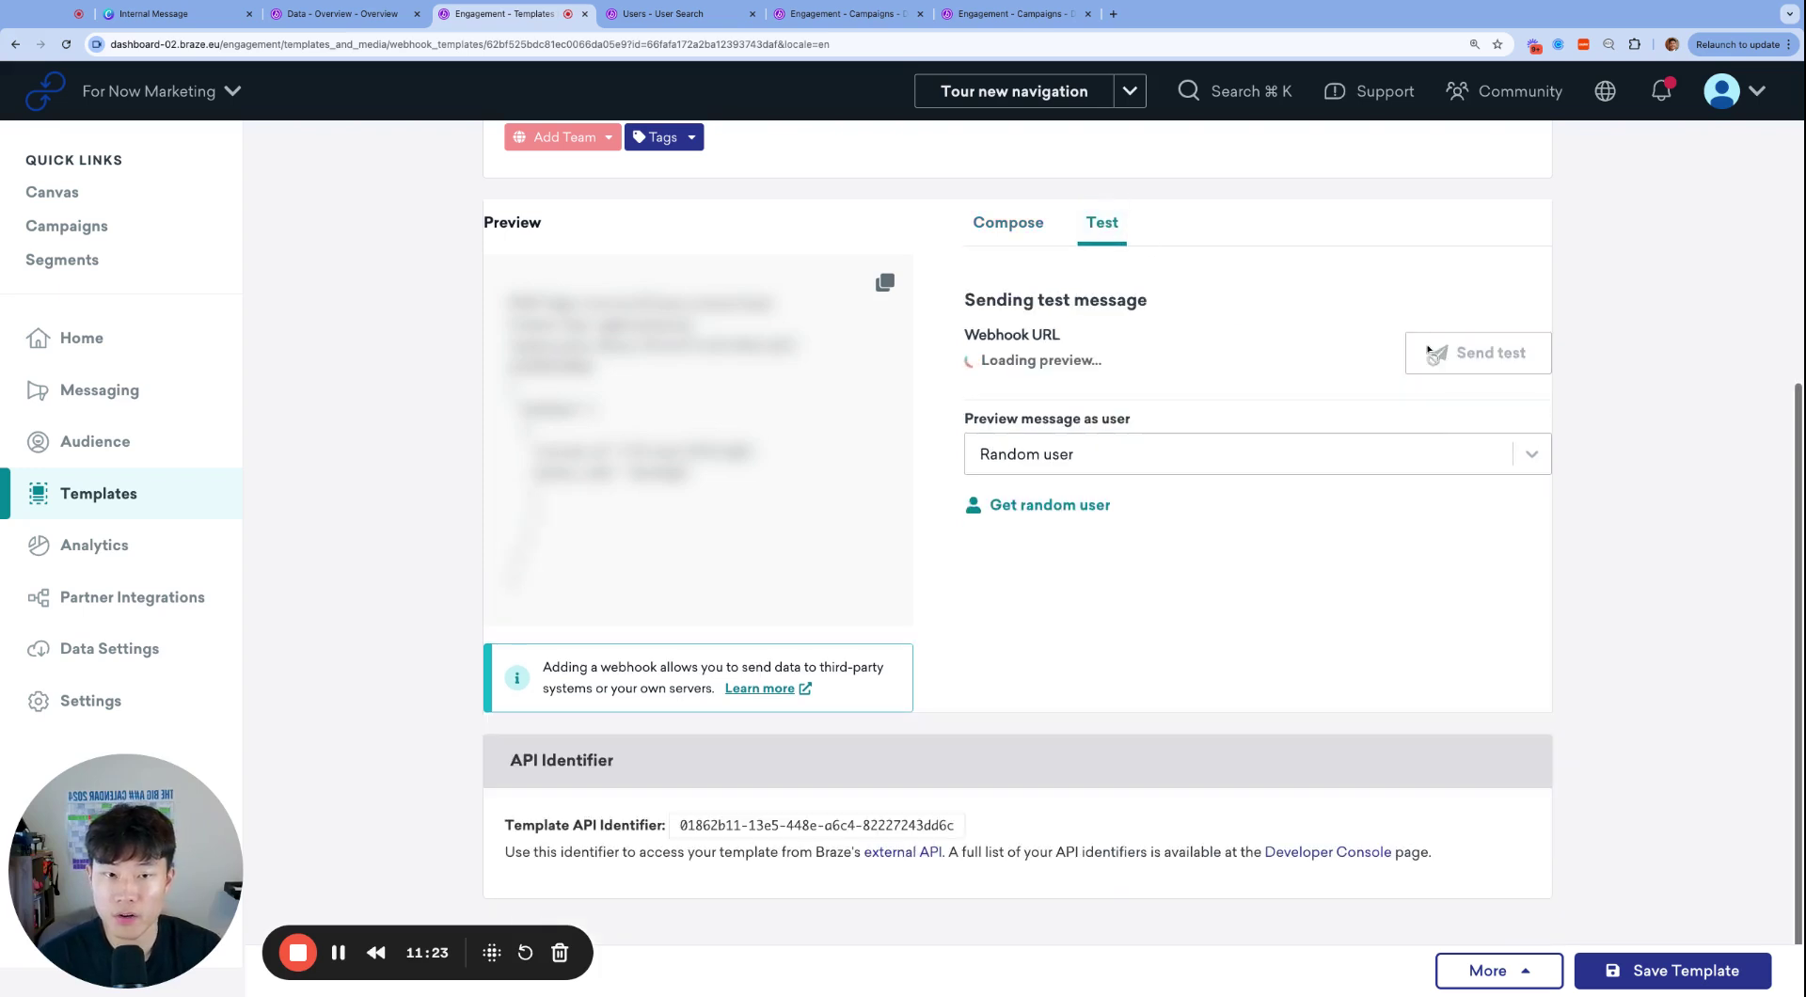
{"action": "left_click", "coordinate": [1491, 406]}
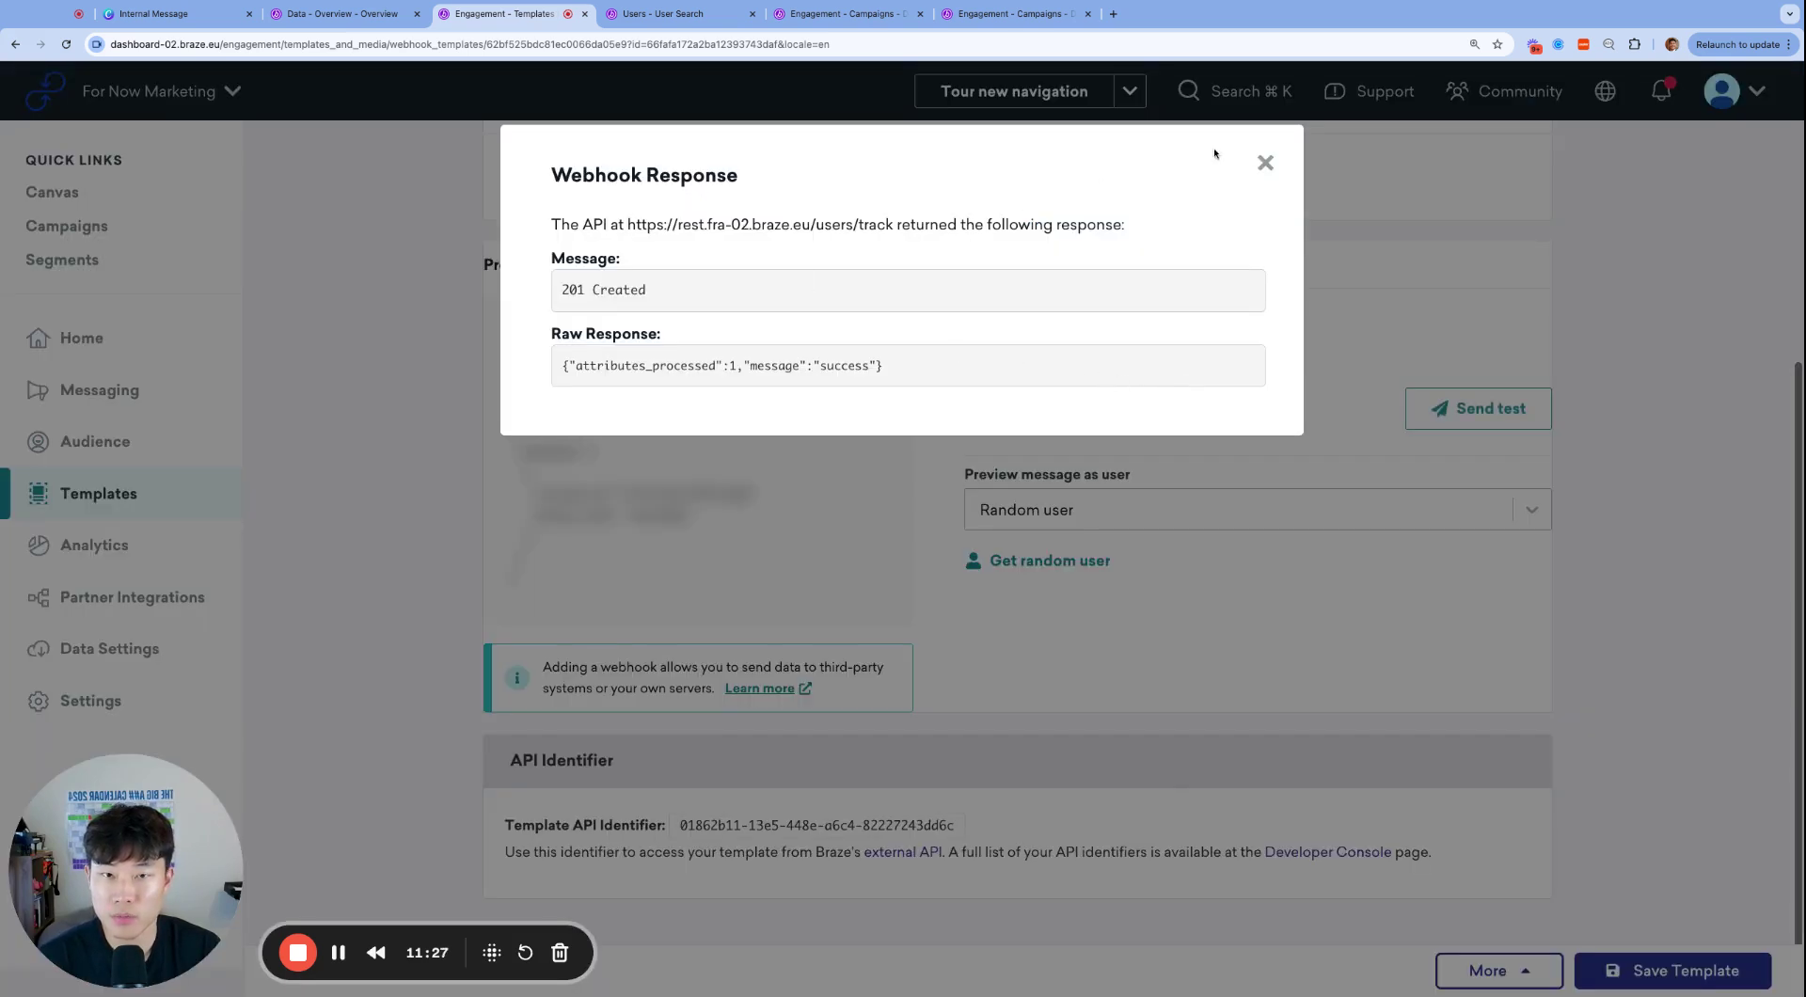
{"action": "left_click", "coordinate": [1265, 162]}
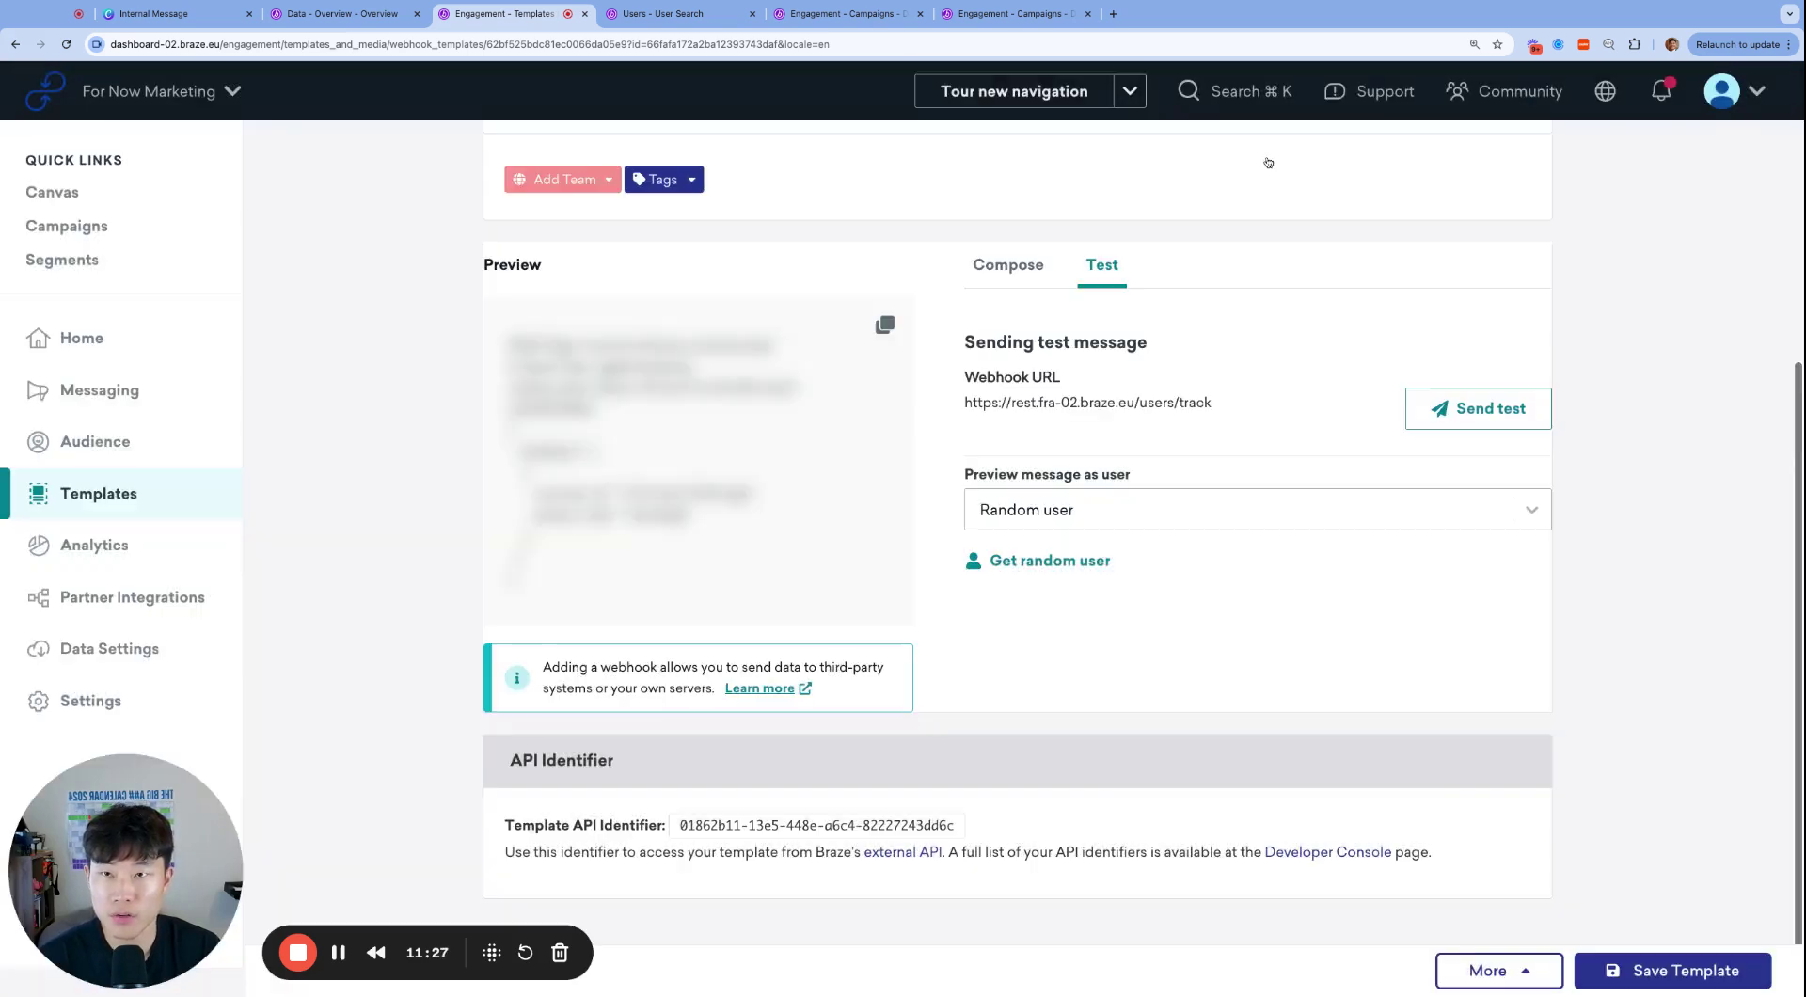
- Refresh the test user's profile in User Search and check the promo_code custom attribute
{"action": "left_click", "coordinate": [658, 14]}
{"action": "scroll", "coordinate": [1421, 486], "scroll_direction": "down", "scroll_amount": 1}
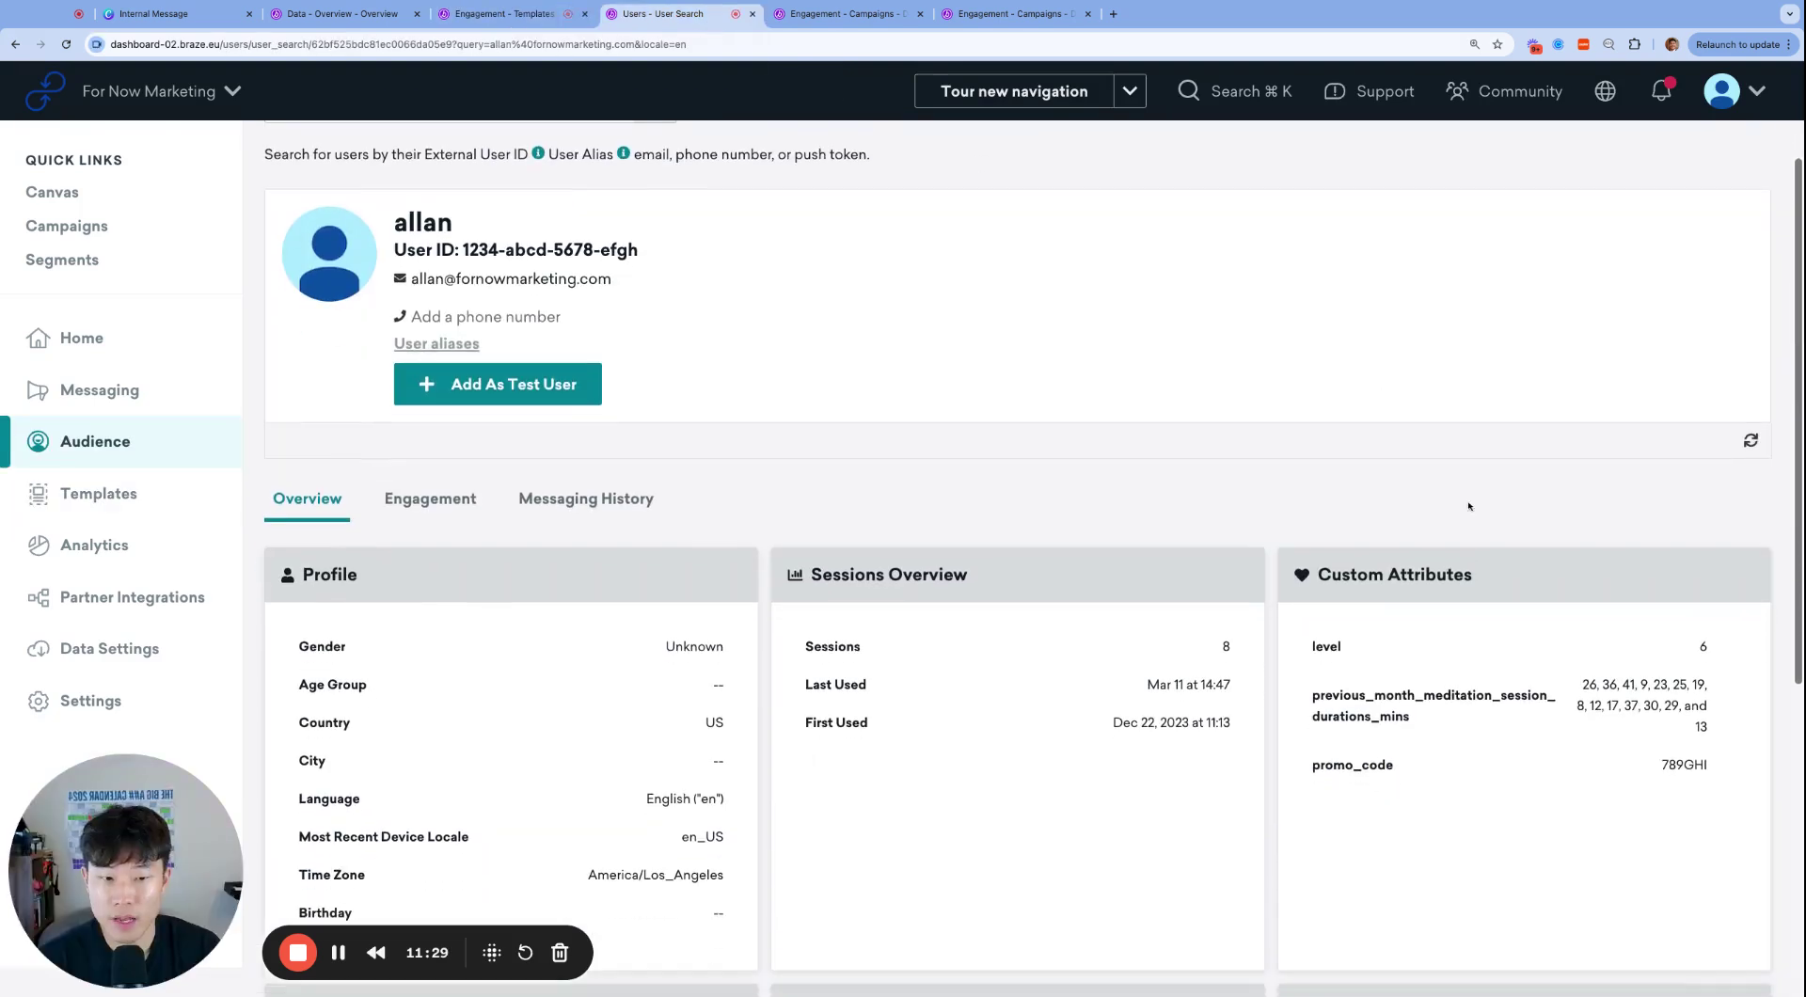
{"action": "left_click", "coordinate": [1751, 442]}
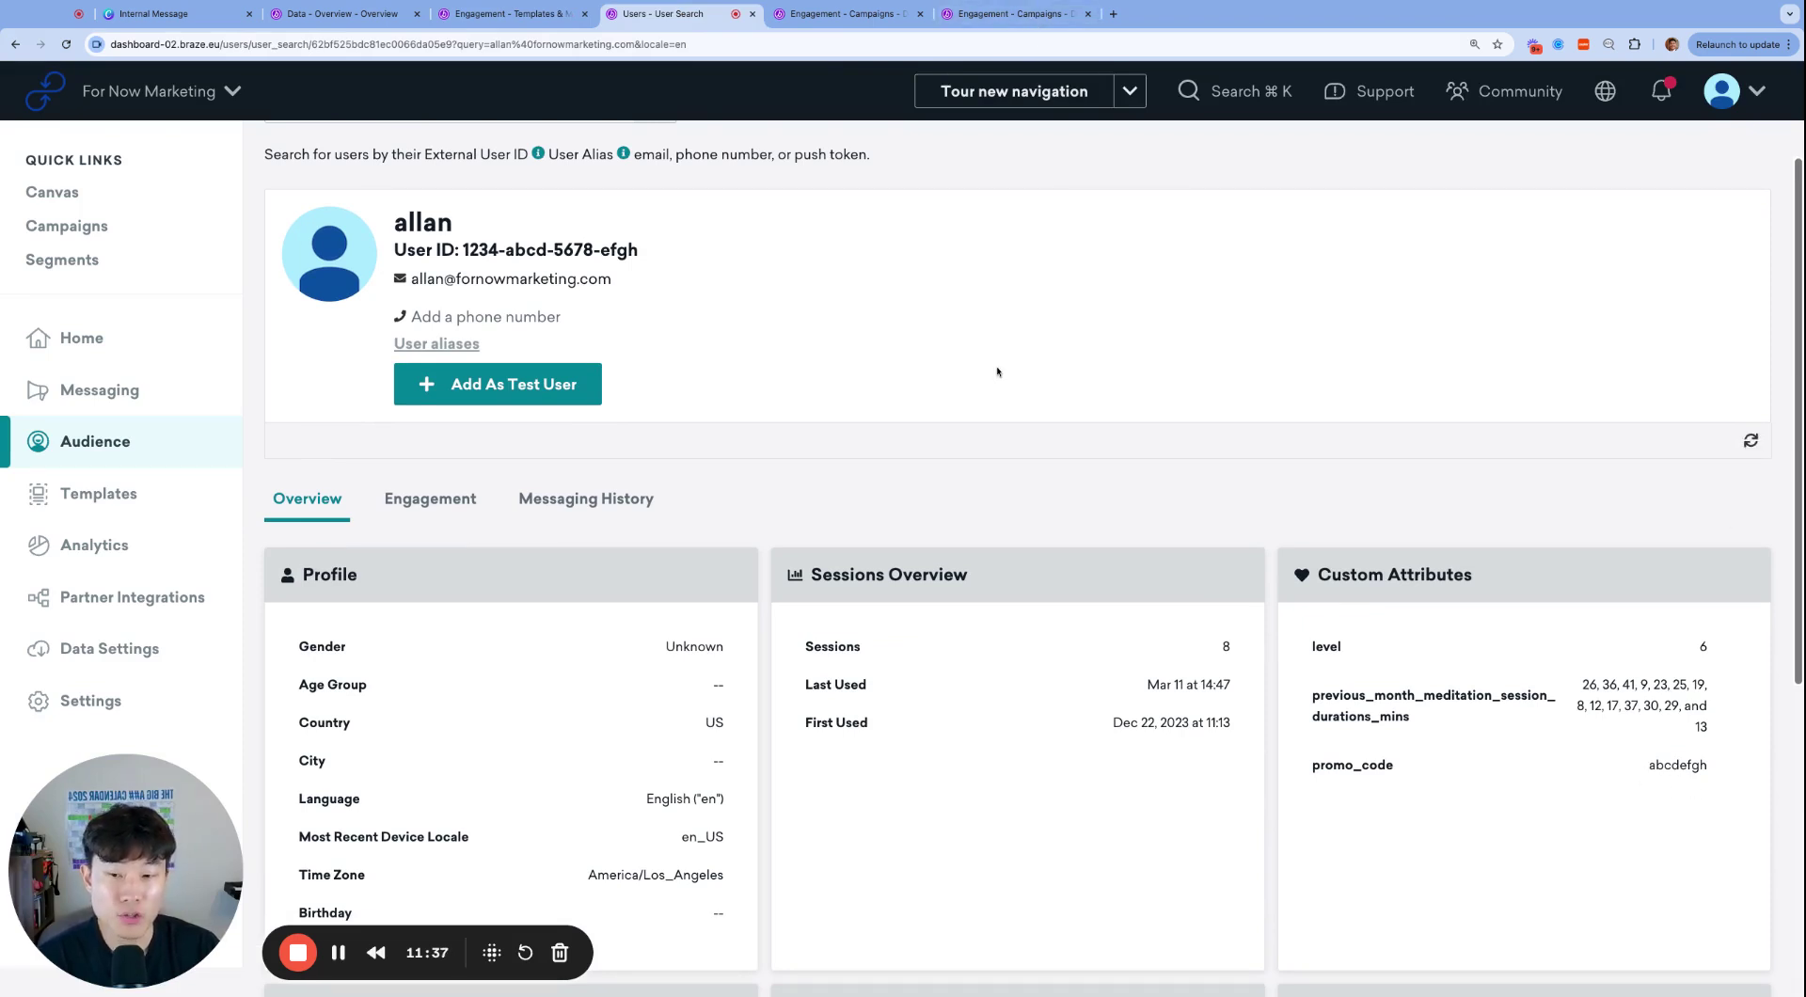
- Examine the trigger event and messages sent in the details of the User Action/Event -> Trigger Internal Message campaign
{"action": "key", "text": "super+9"}
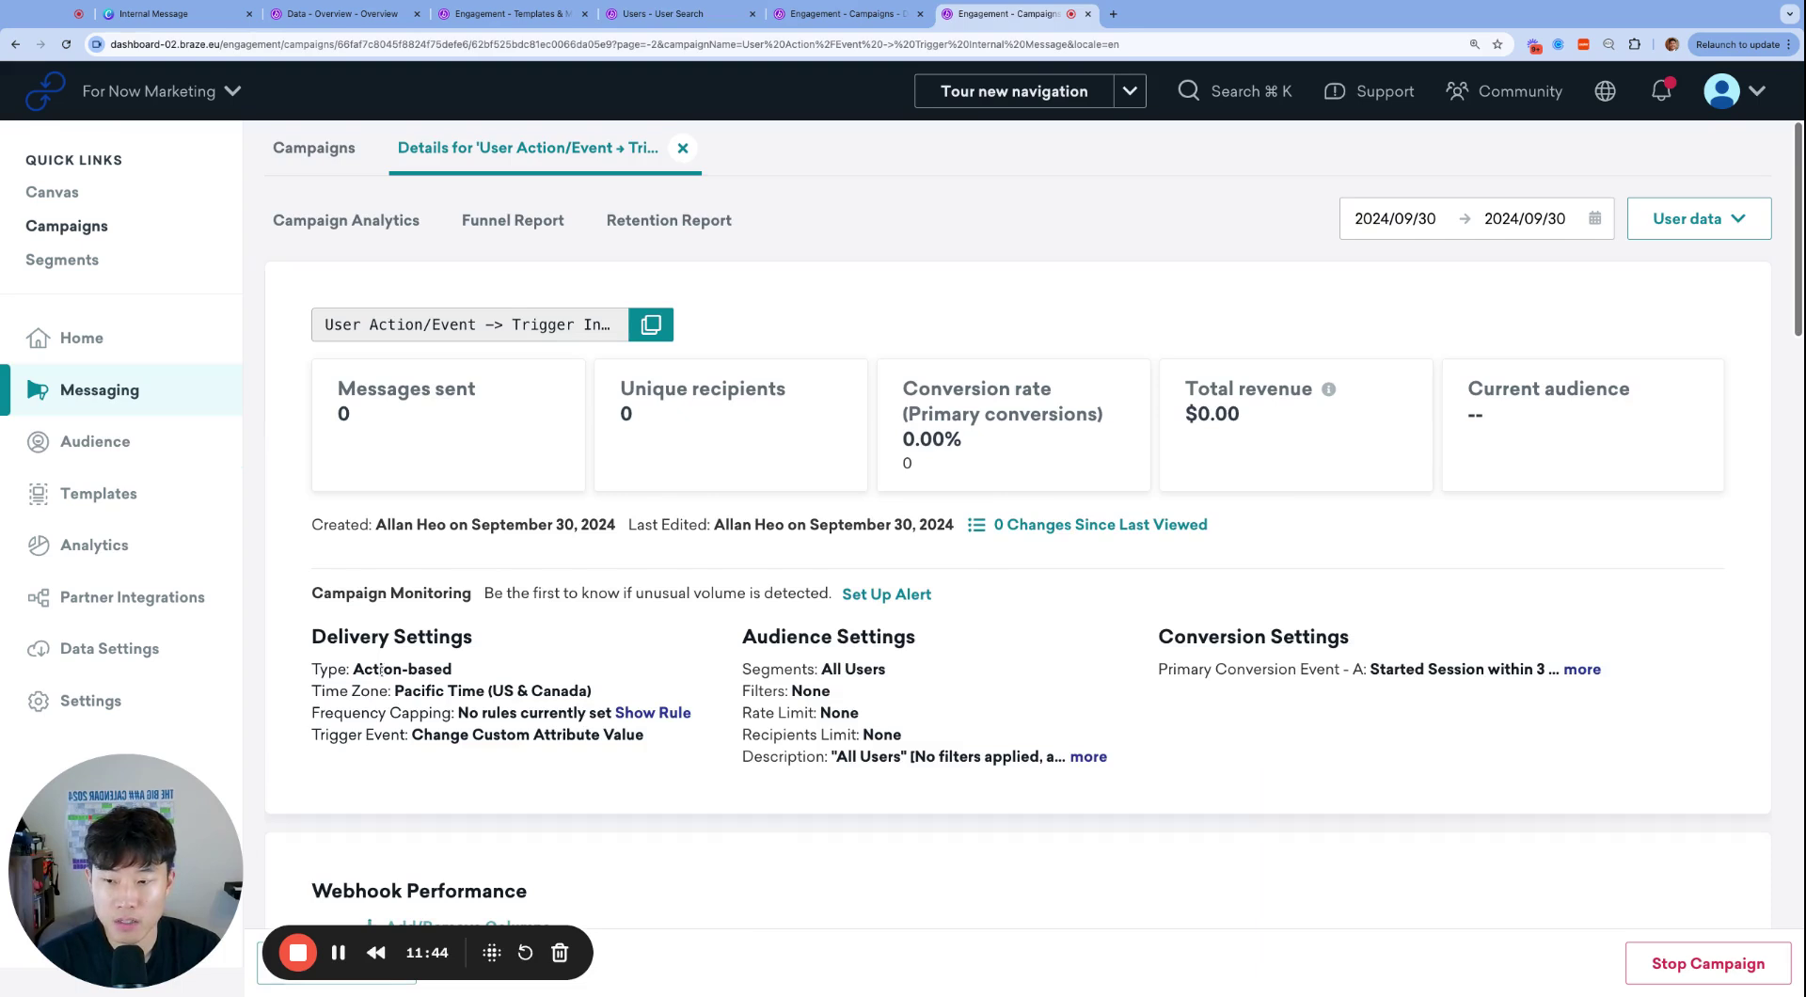
{"action": "triple_click", "coordinate": [431, 731]}
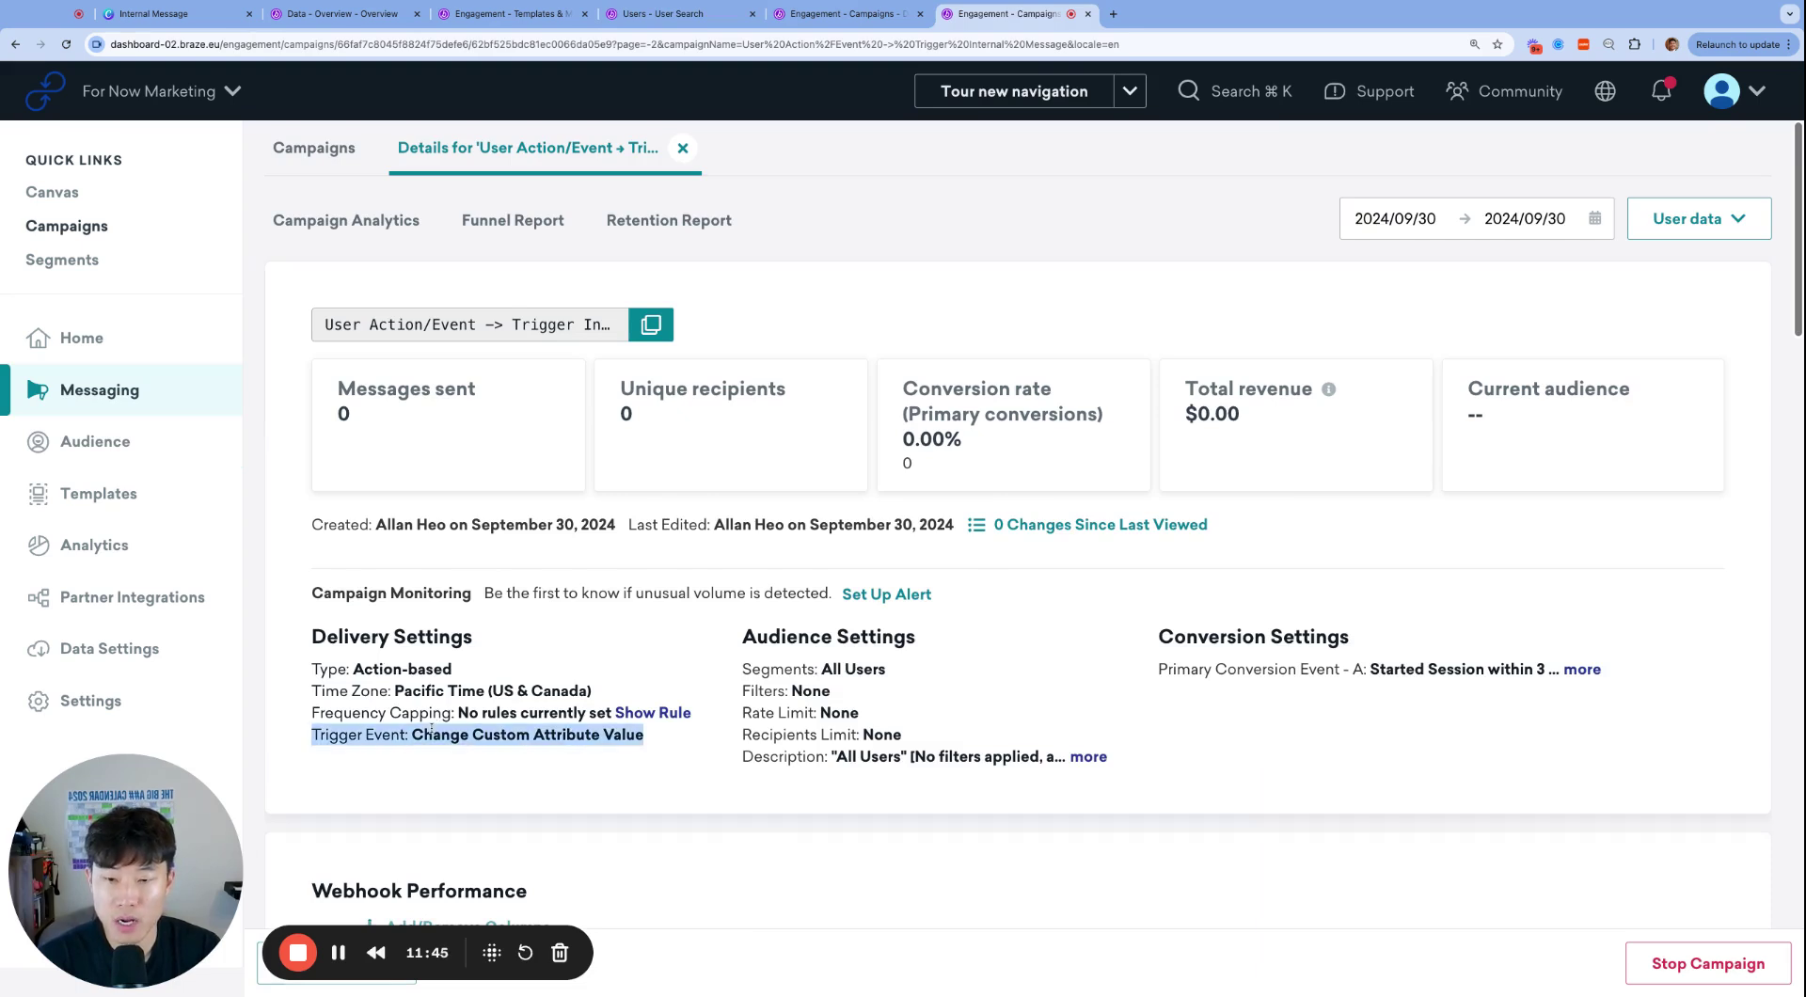
{"action": "left_click", "coordinate": [999, 716]}
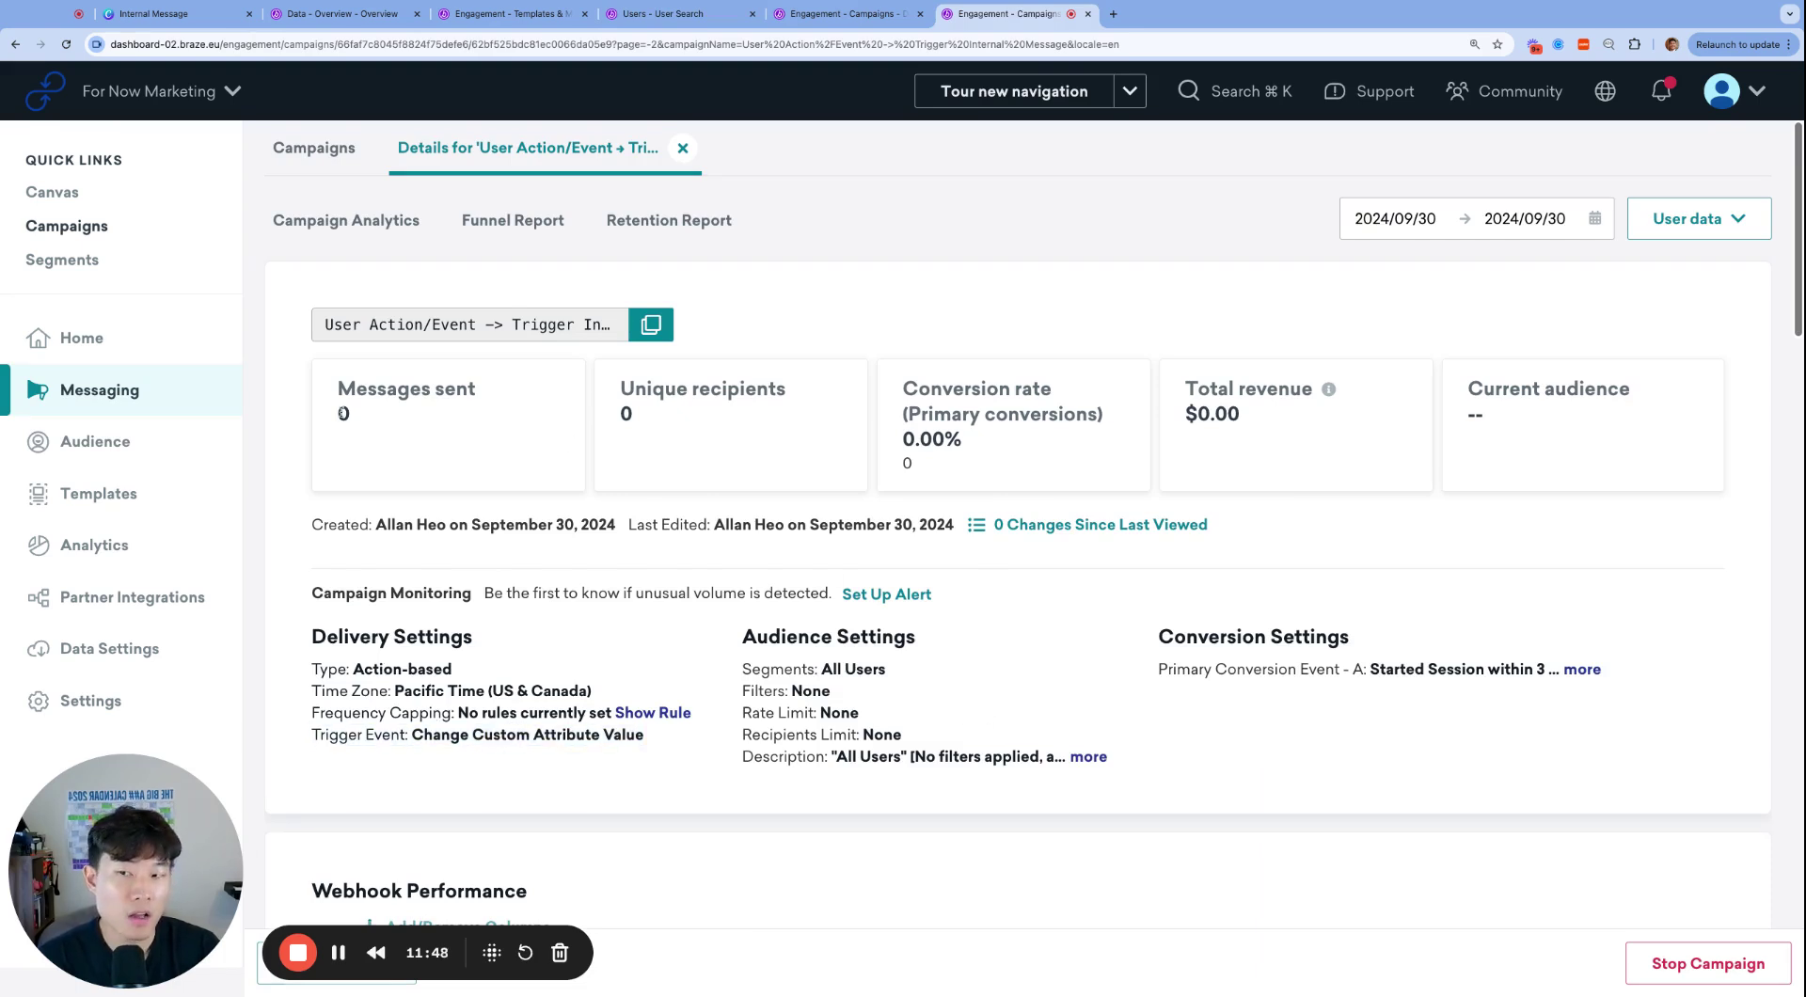
{"action": "left_click_drag", "start_coordinate": [340, 391], "coordinate": [643, 736]}
{"action": "left_click", "coordinate": [1069, 673]}
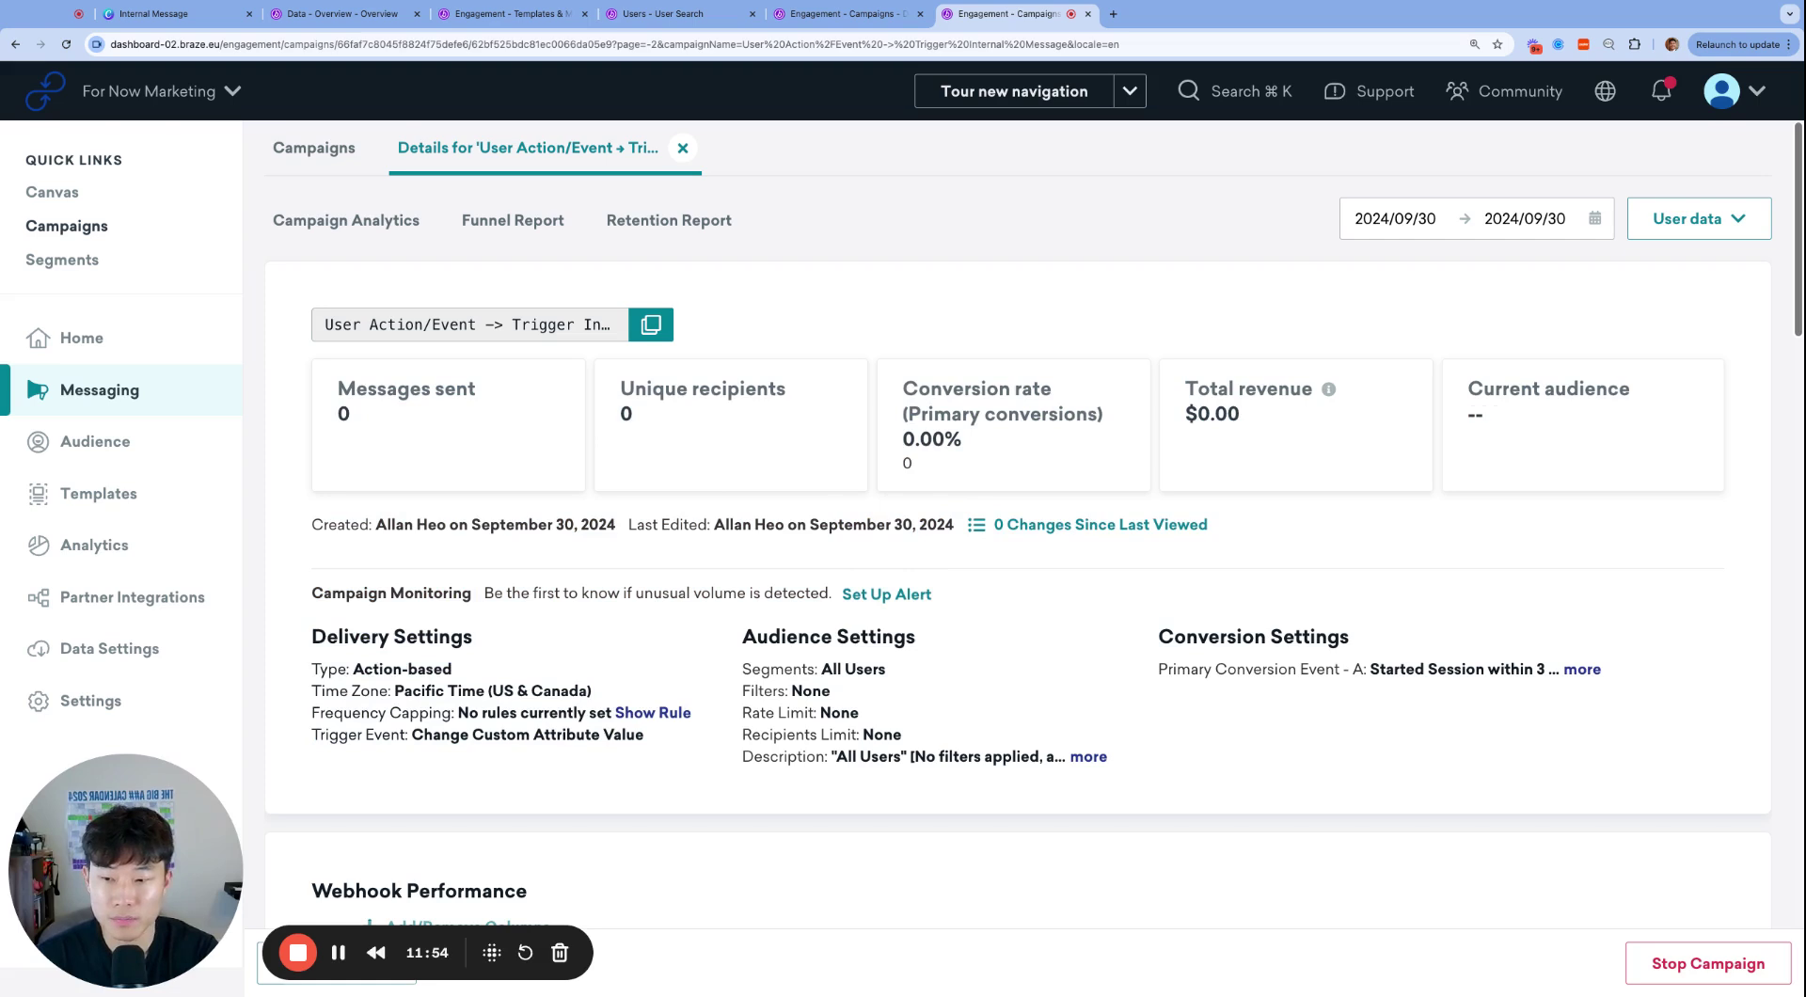
- Reload the webhook campaign's analytics and check its messages sent and unique recipients
{"action": "key", "text": "super+r"}
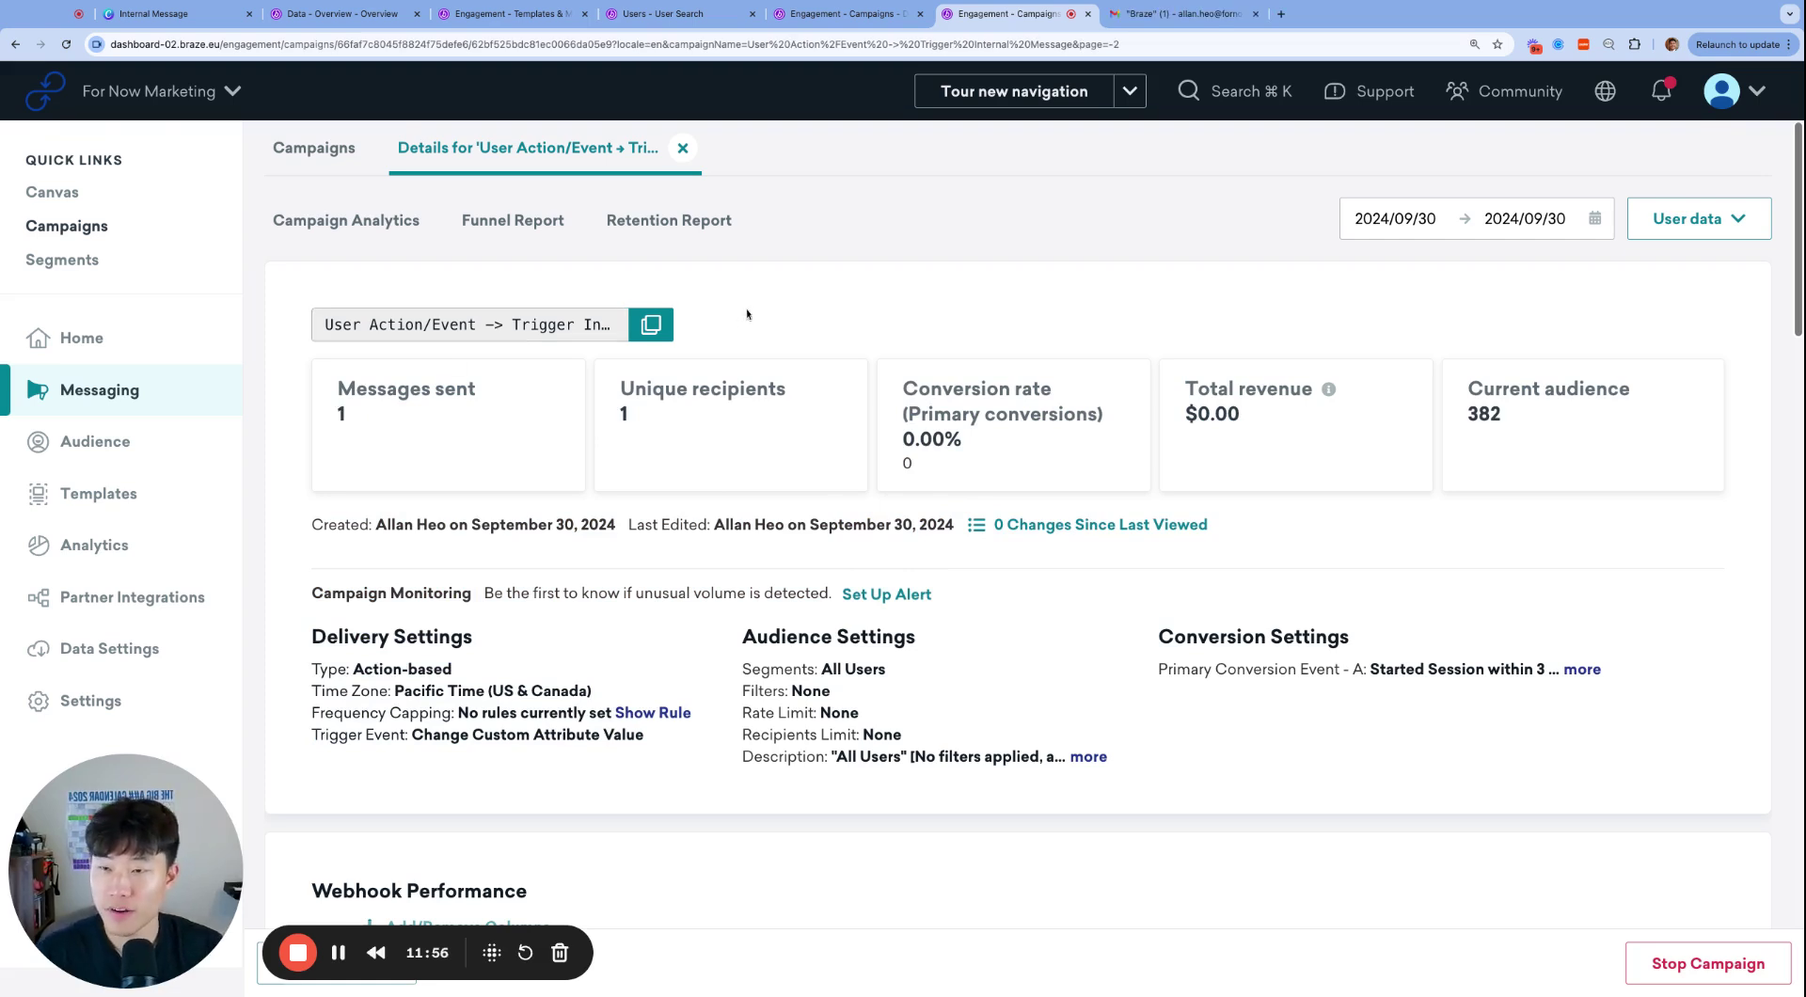
{"action": "triple_click", "coordinate": [343, 393]}
{"action": "left_click_drag", "start_coordinate": [344, 393], "coordinate": [631, 419]}
{"action": "left_click", "coordinate": [635, 419]}
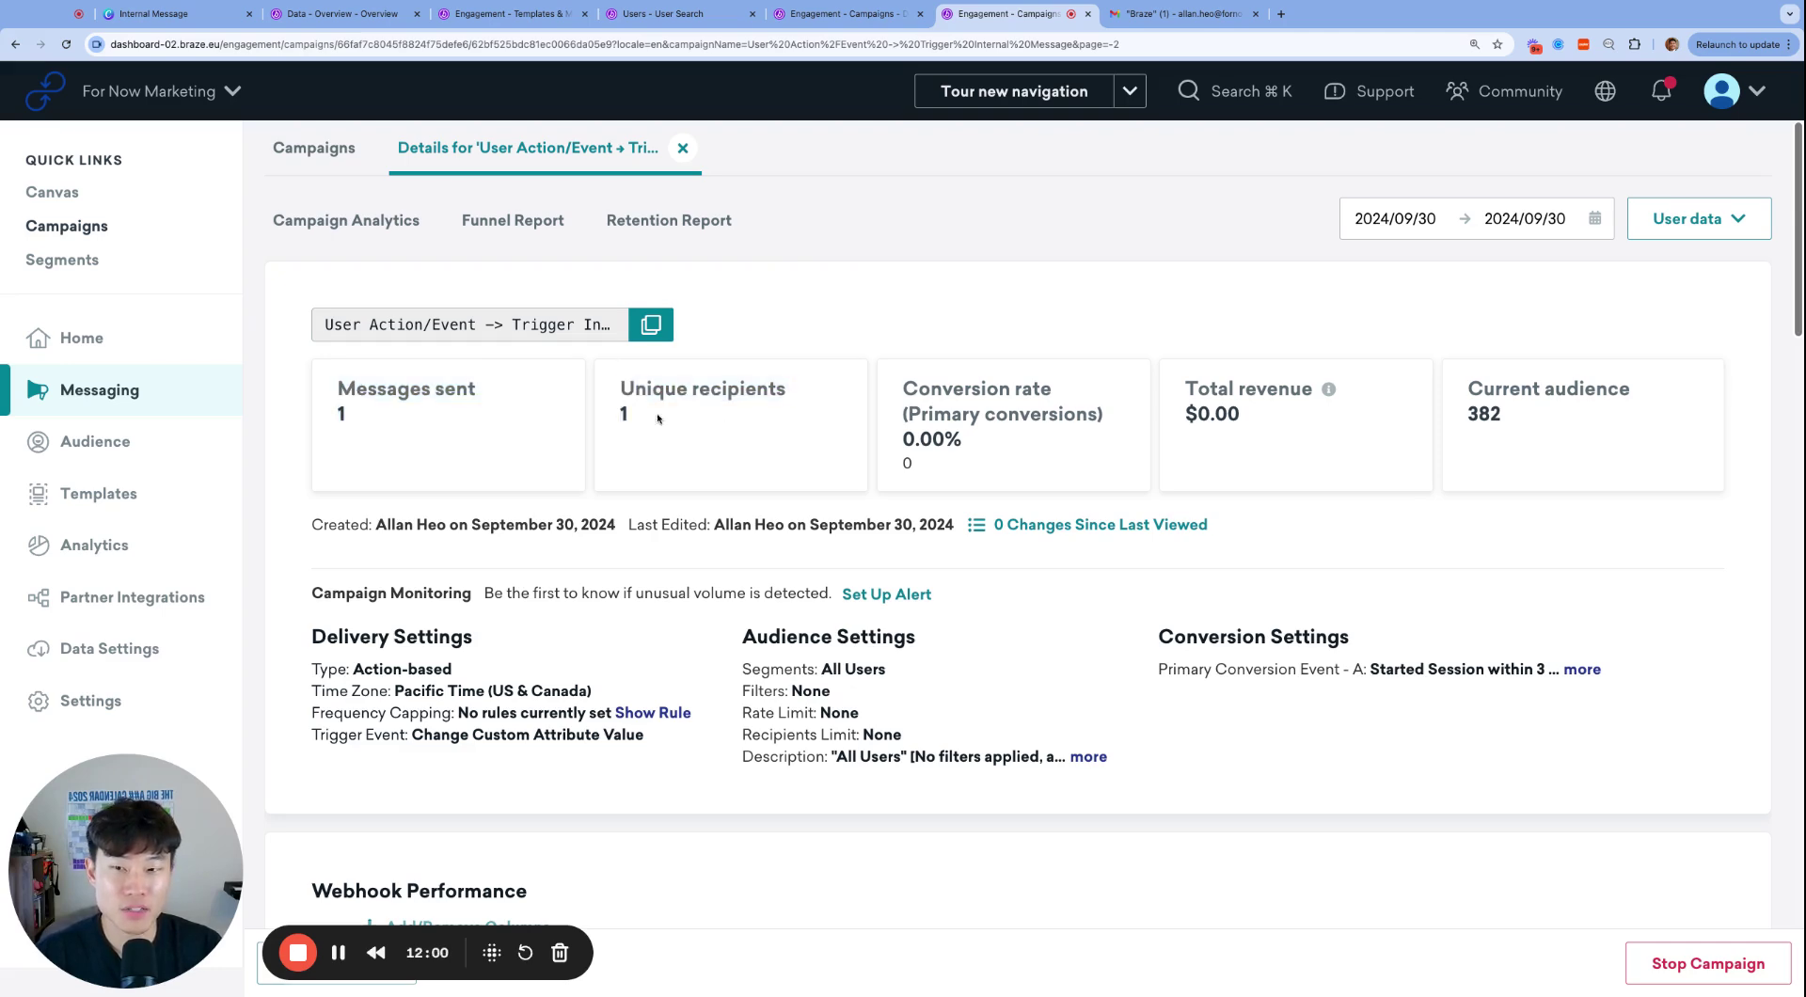
- Switch to Gmail, open the Internal Test email under the Braze label, and read the user's email and changed custom attribute value
{"action": "left_click", "coordinate": [1183, 14]}
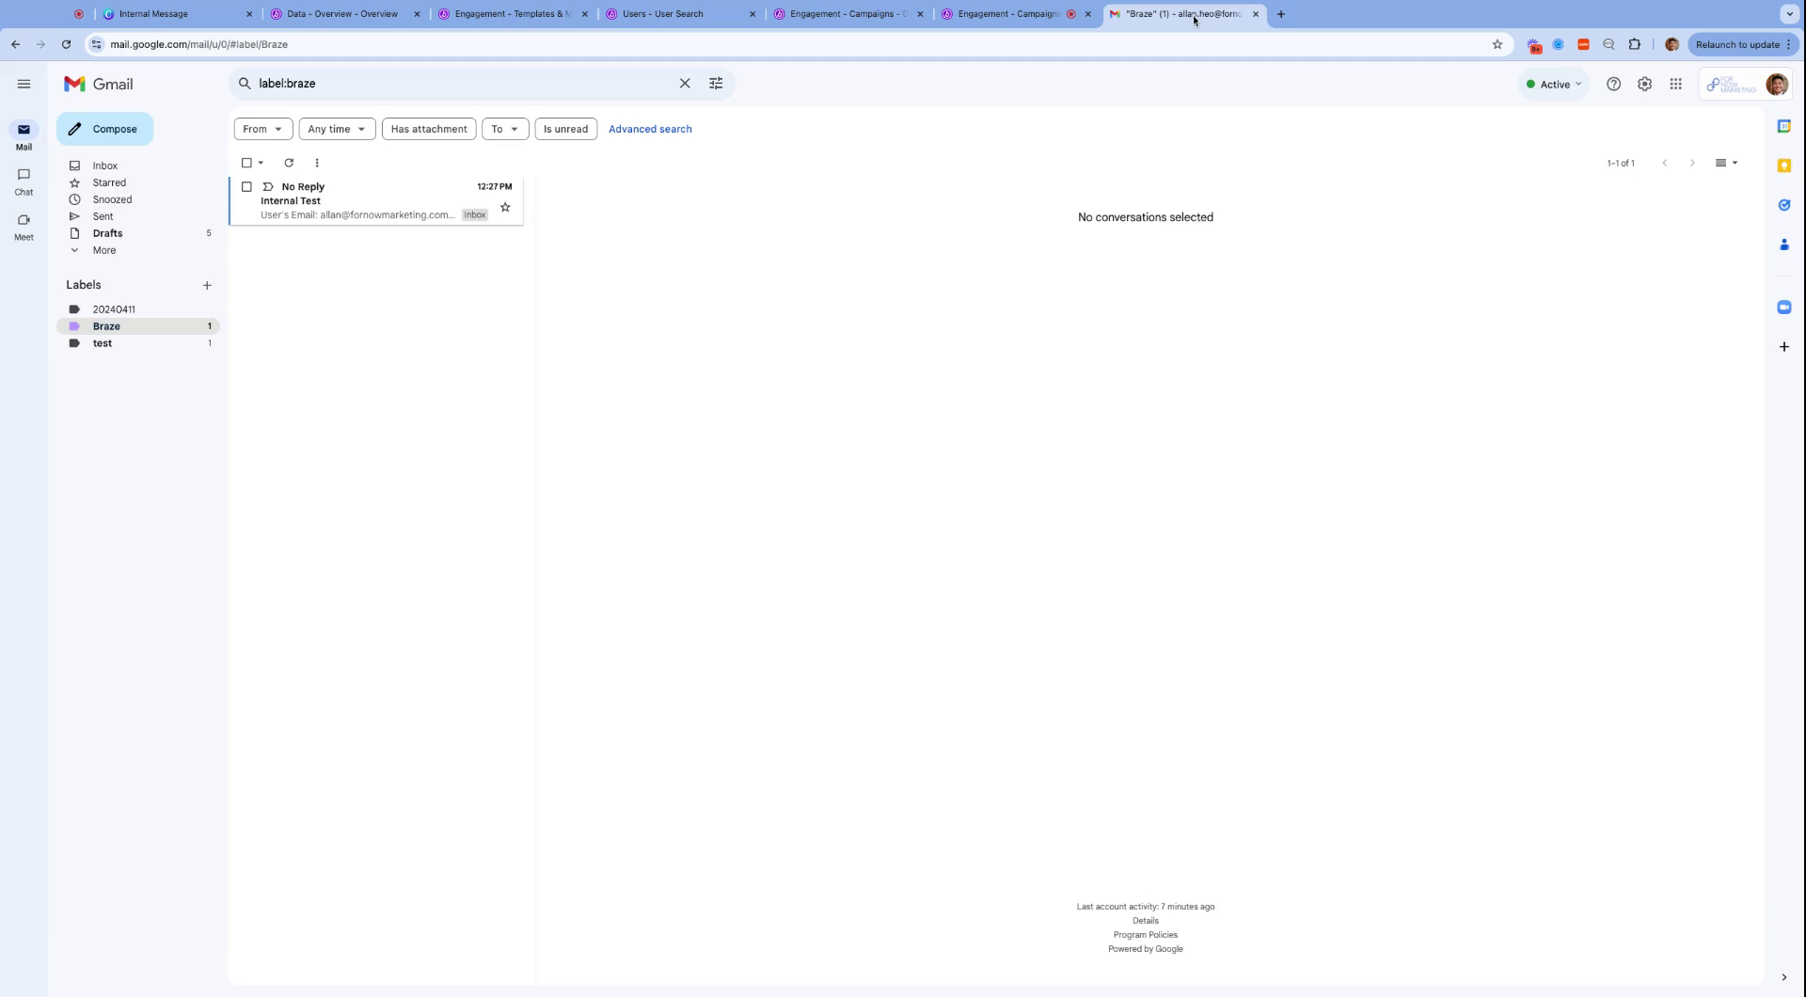
{"action": "left_click", "coordinate": [353, 205]}
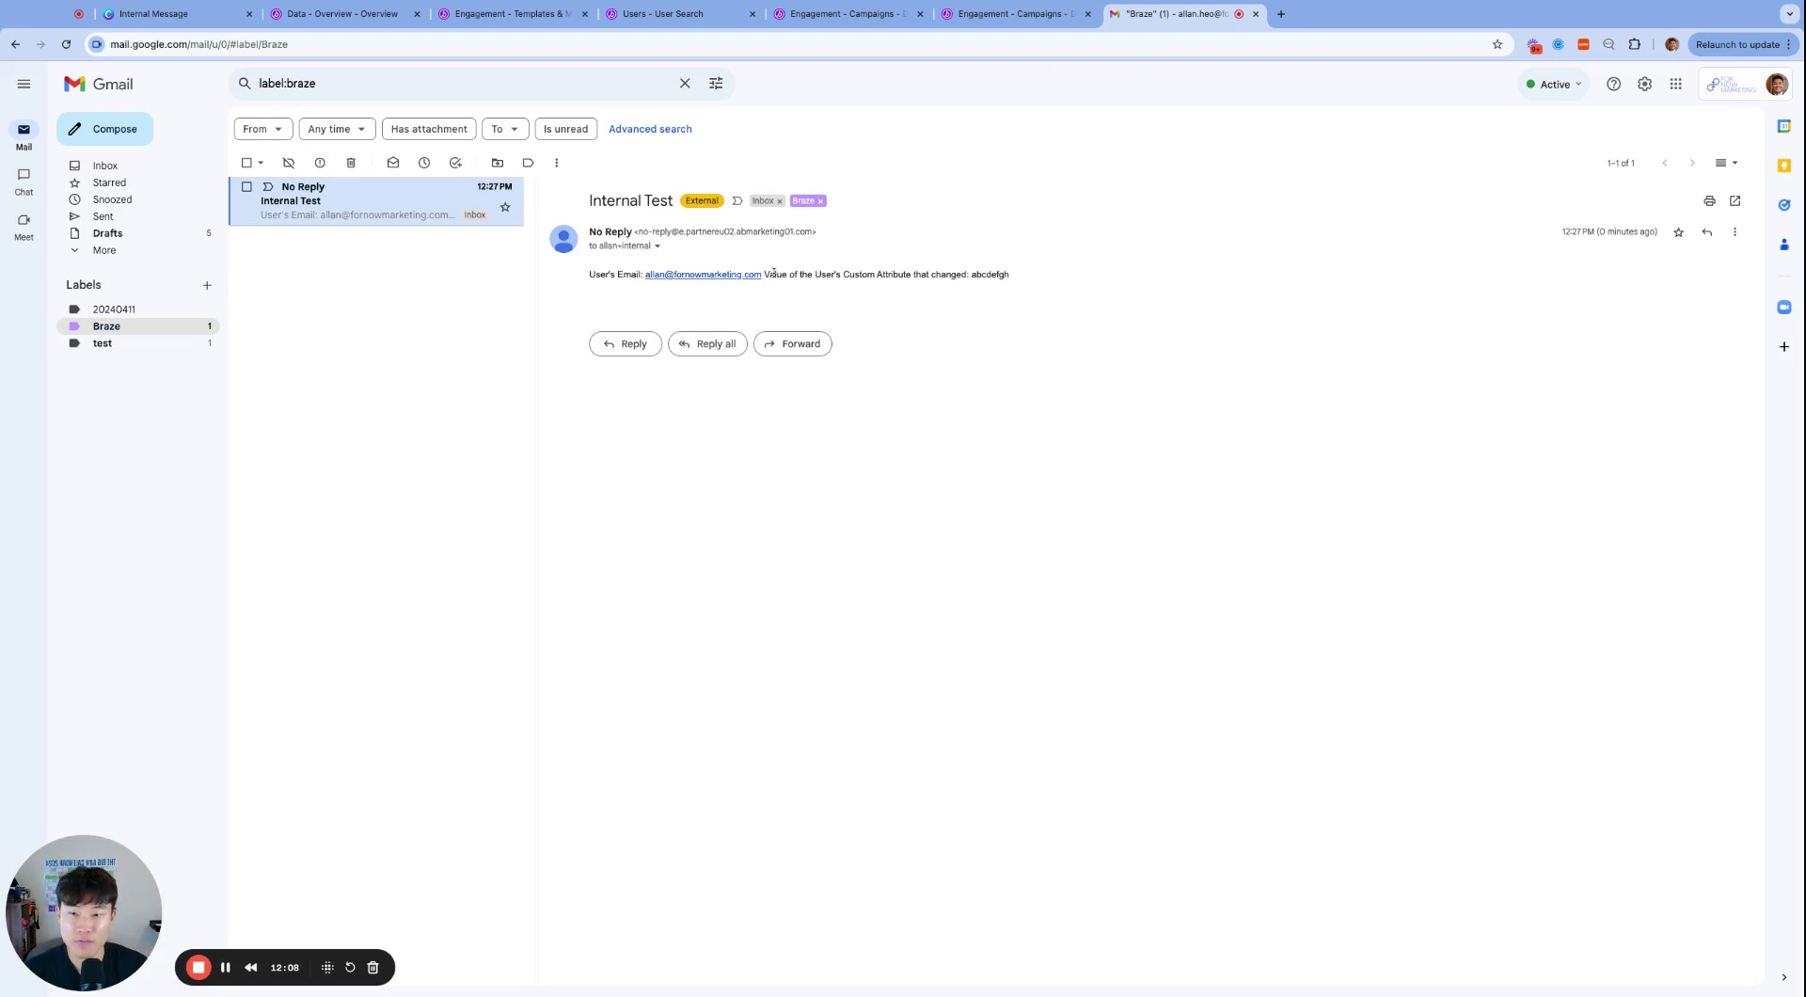
{"action": "double_click", "coordinate": [988, 279]}
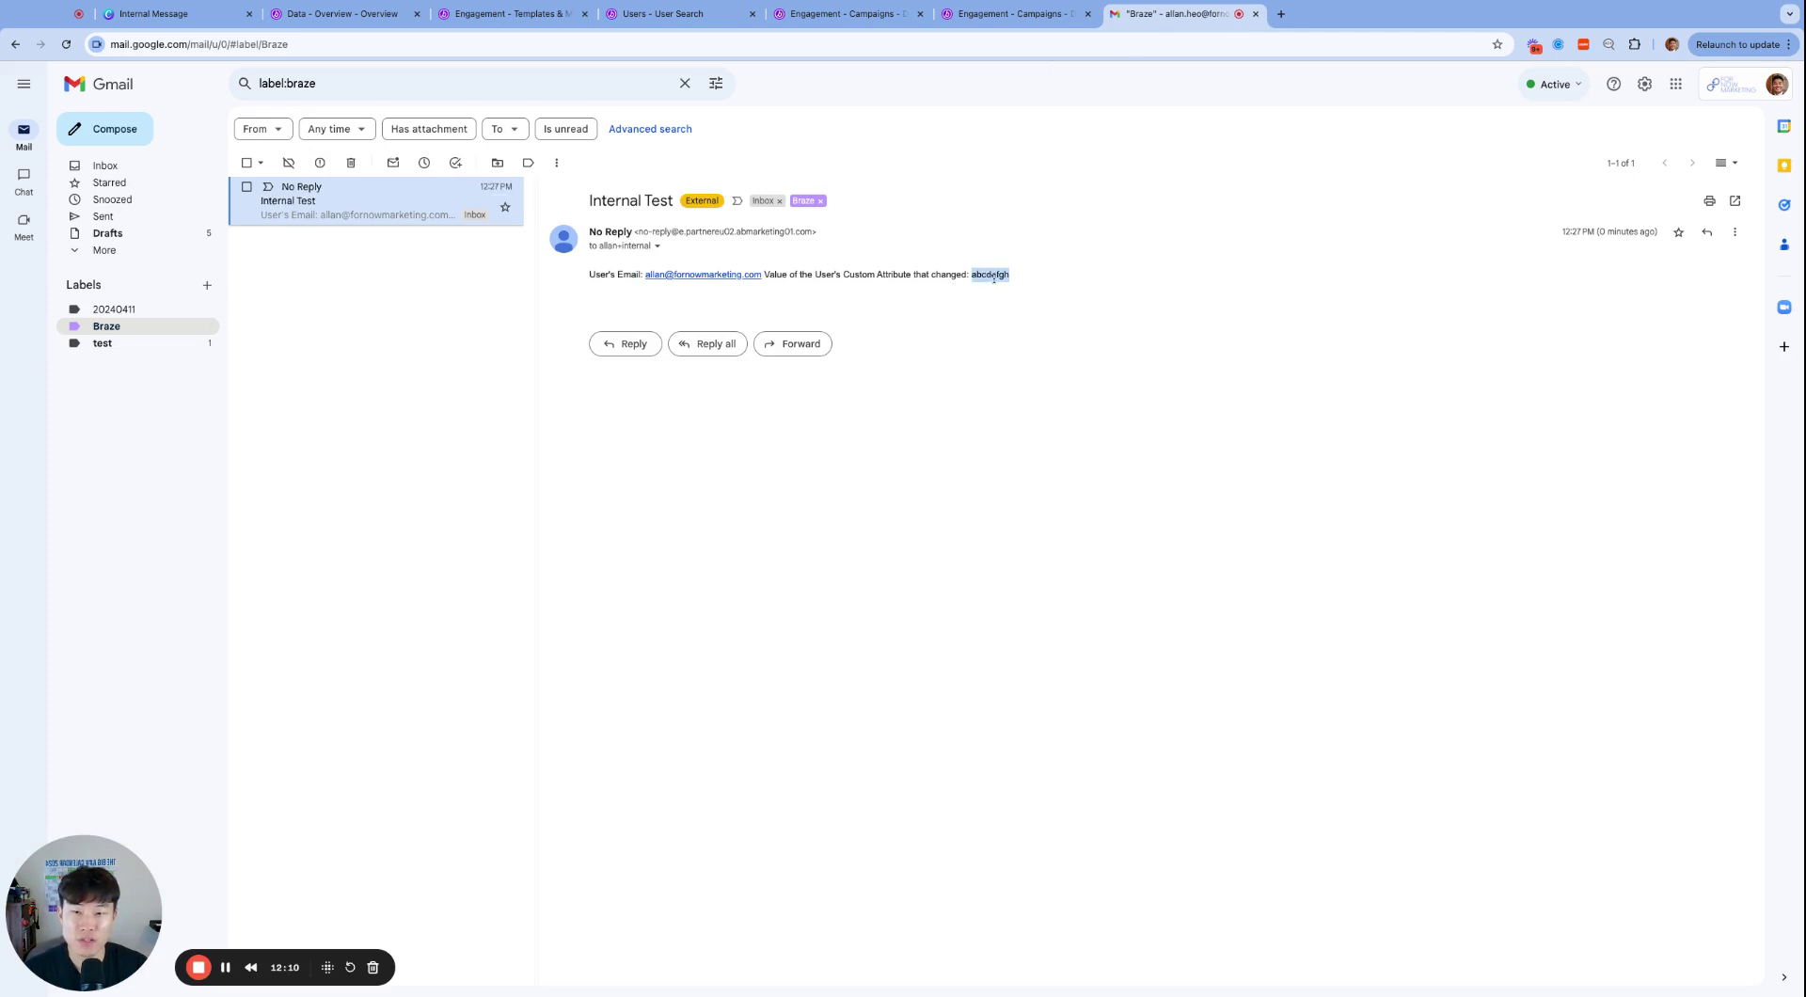
{"action": "left_click", "coordinate": [995, 286]}
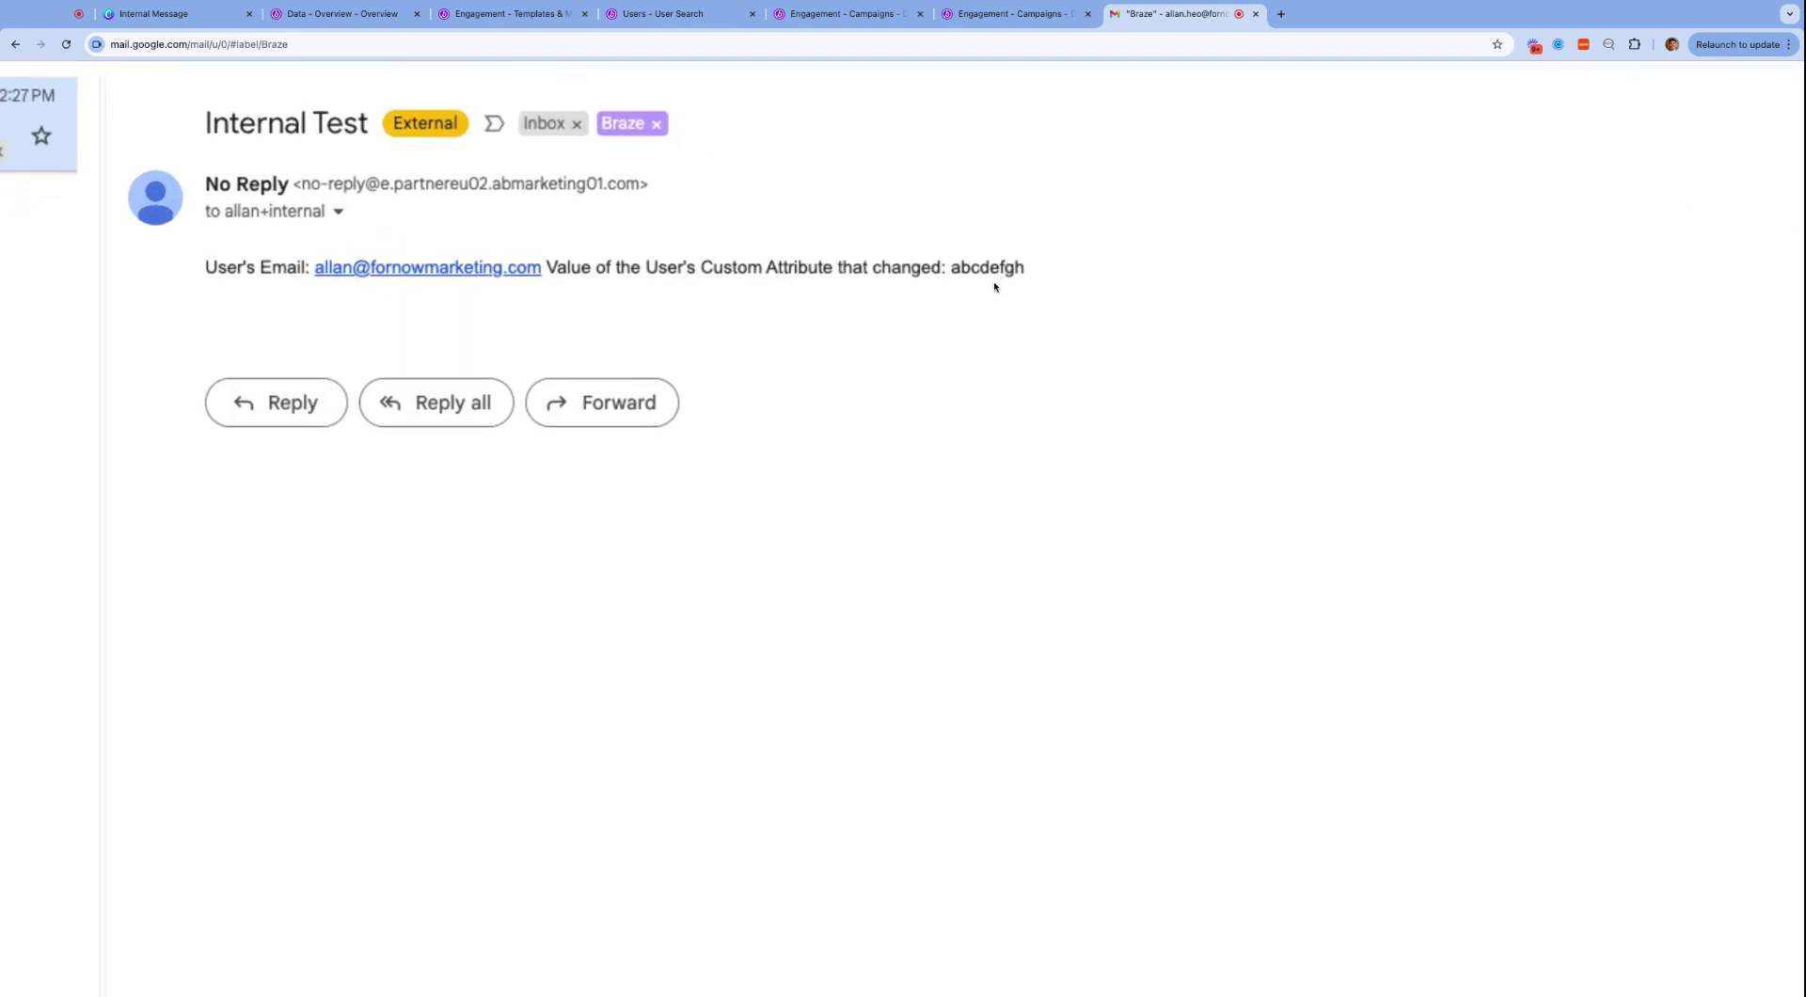
{"action": "scroll", "coordinate": [959, 284], "scroll_direction": "up", "scroll_amount": 1}
{"action": "double_click", "coordinate": [990, 294]}
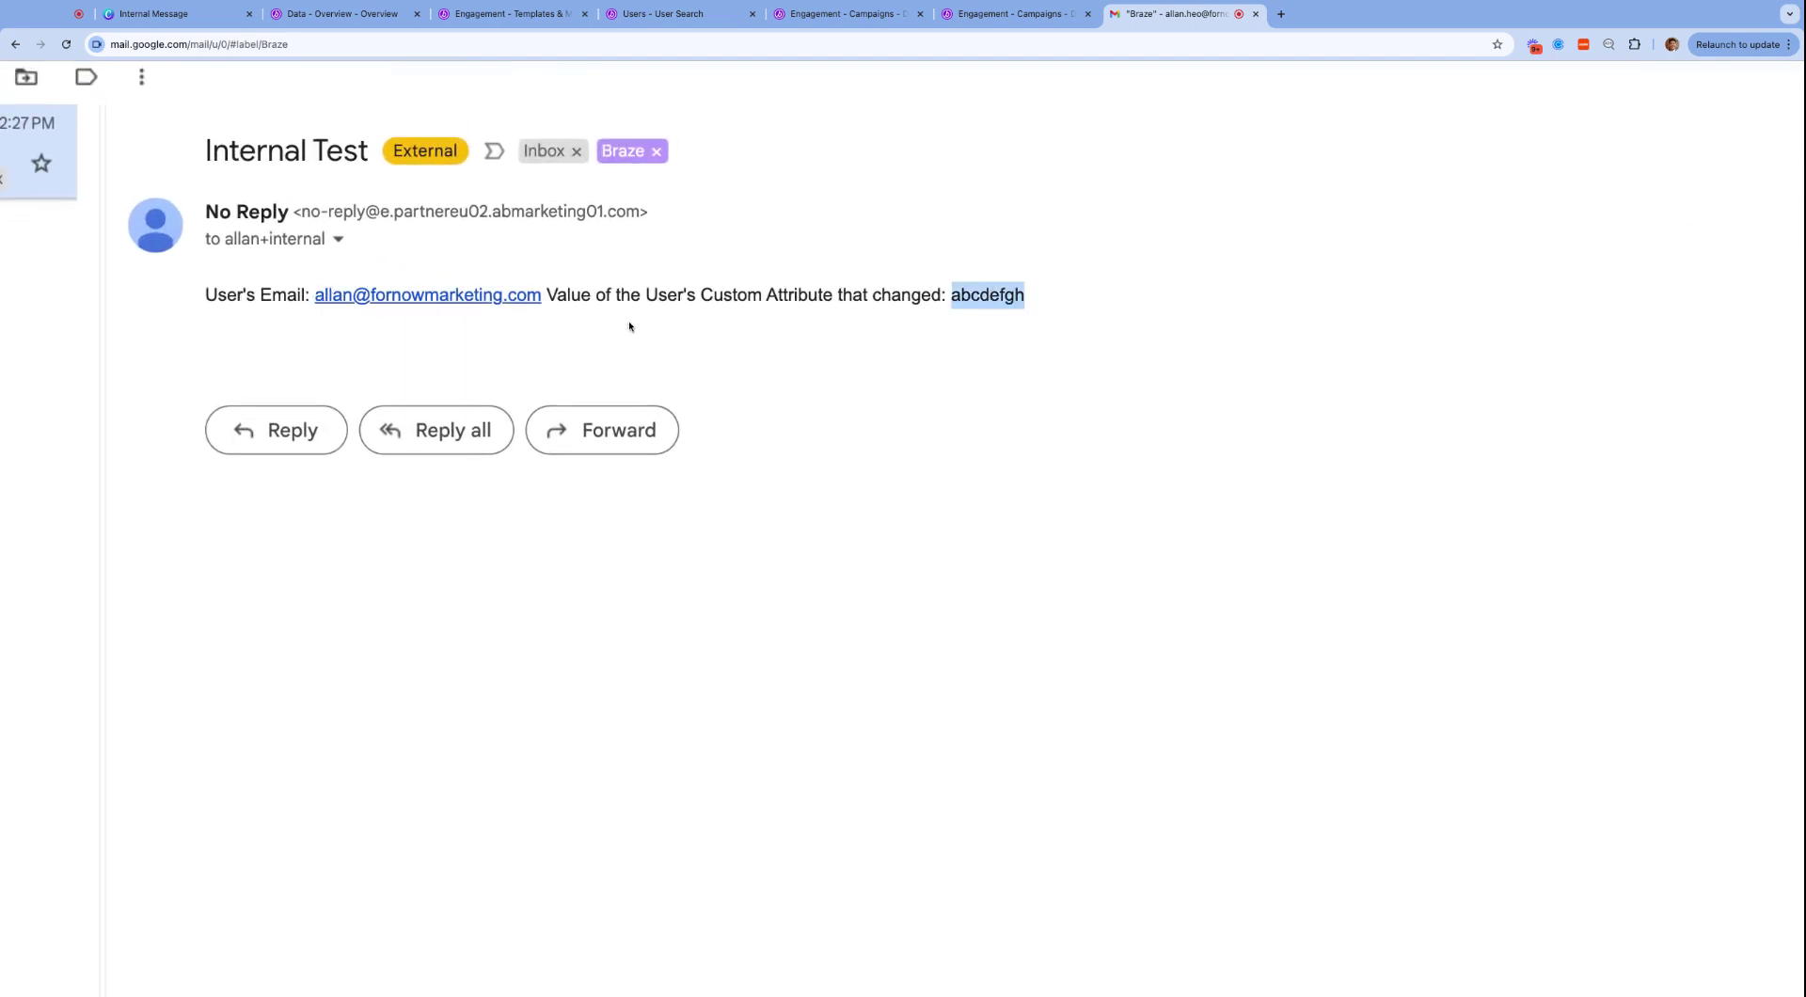
{"action": "key", "text": "ctrl+minus"}
{"action": "key", "text": "ctrl+minus"}
{"action": "key", "text": "ctrl+minus"}
{"action": "left_click", "coordinate": [576, 303]}
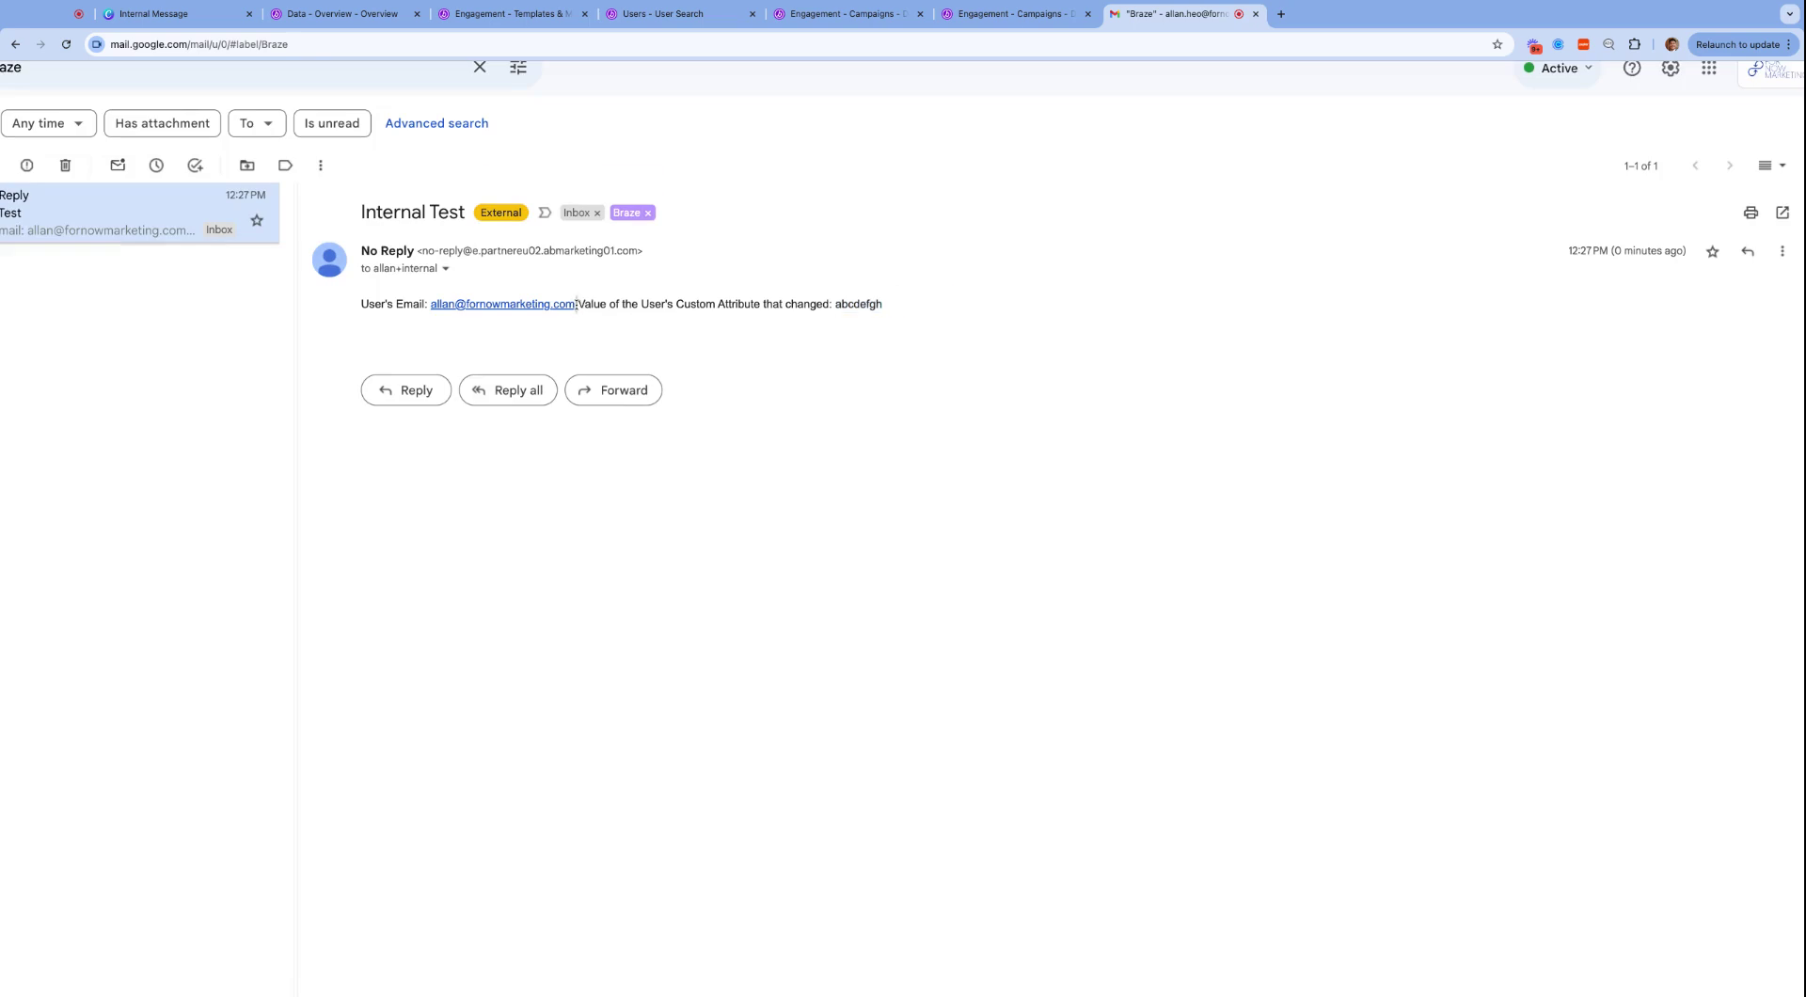
{"action": "key", "text": "ctrl+minus"}
{"action": "key", "text": "ctrl+minus"}
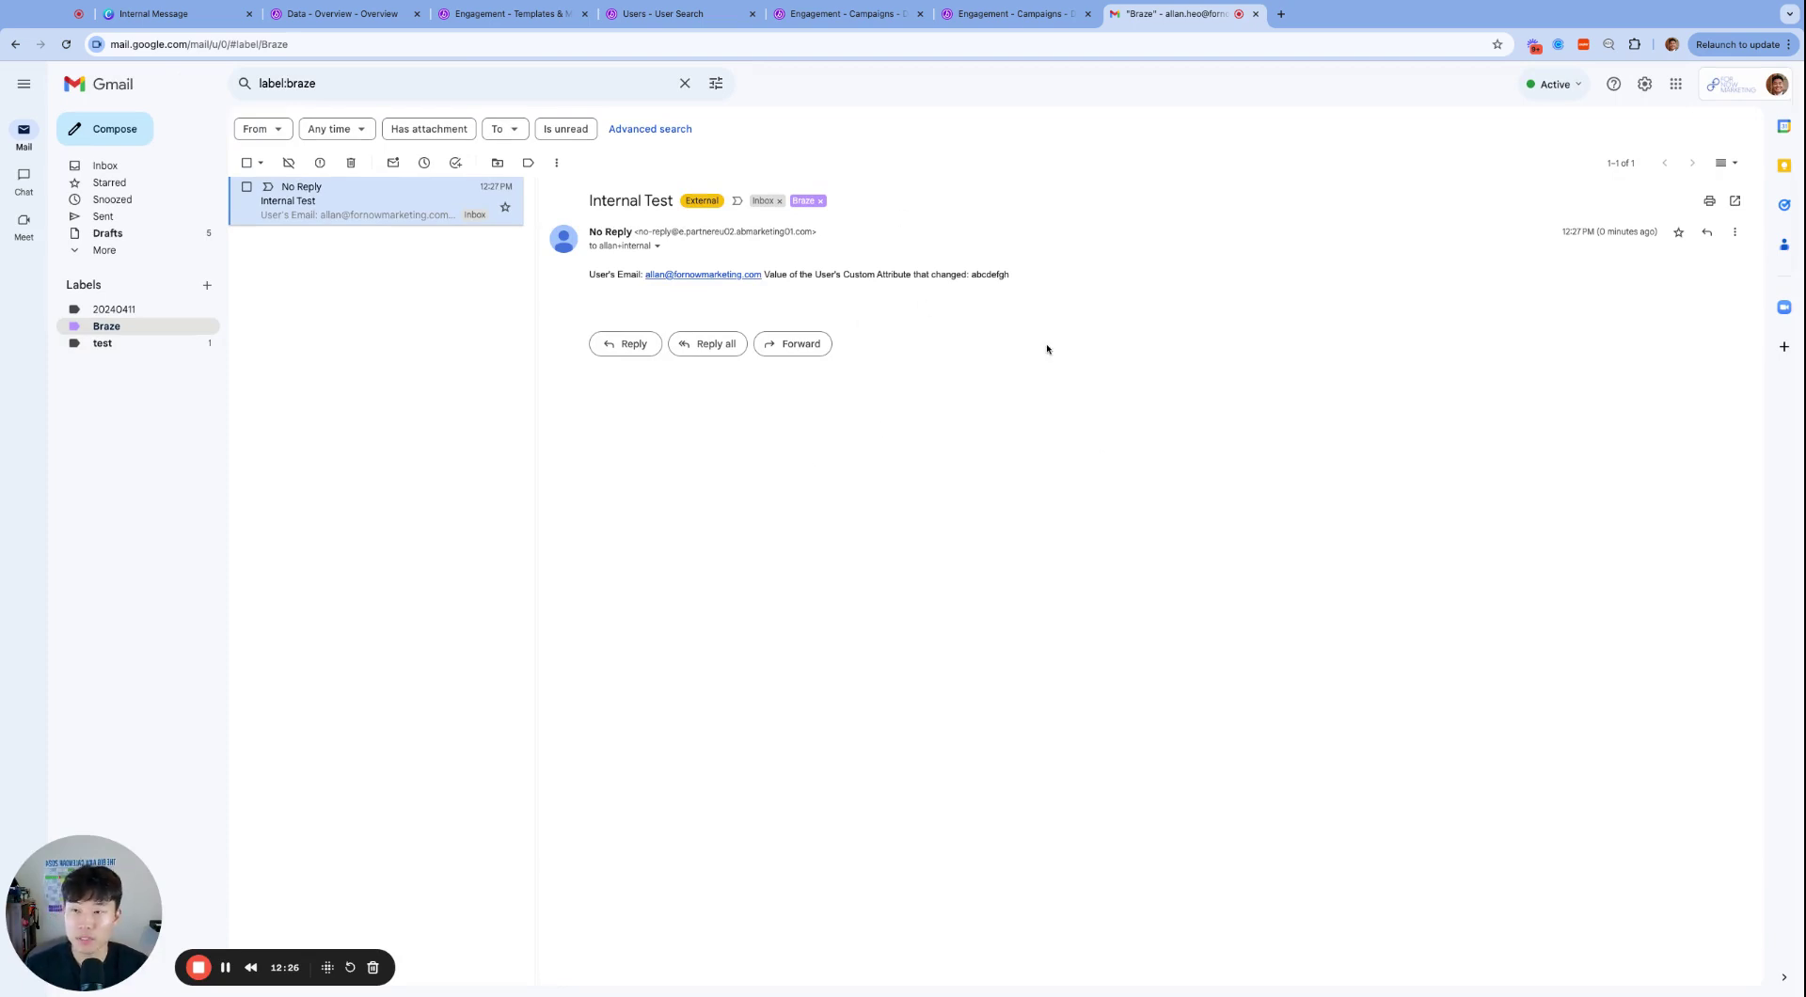
{"action": "key", "text": "super+2"}
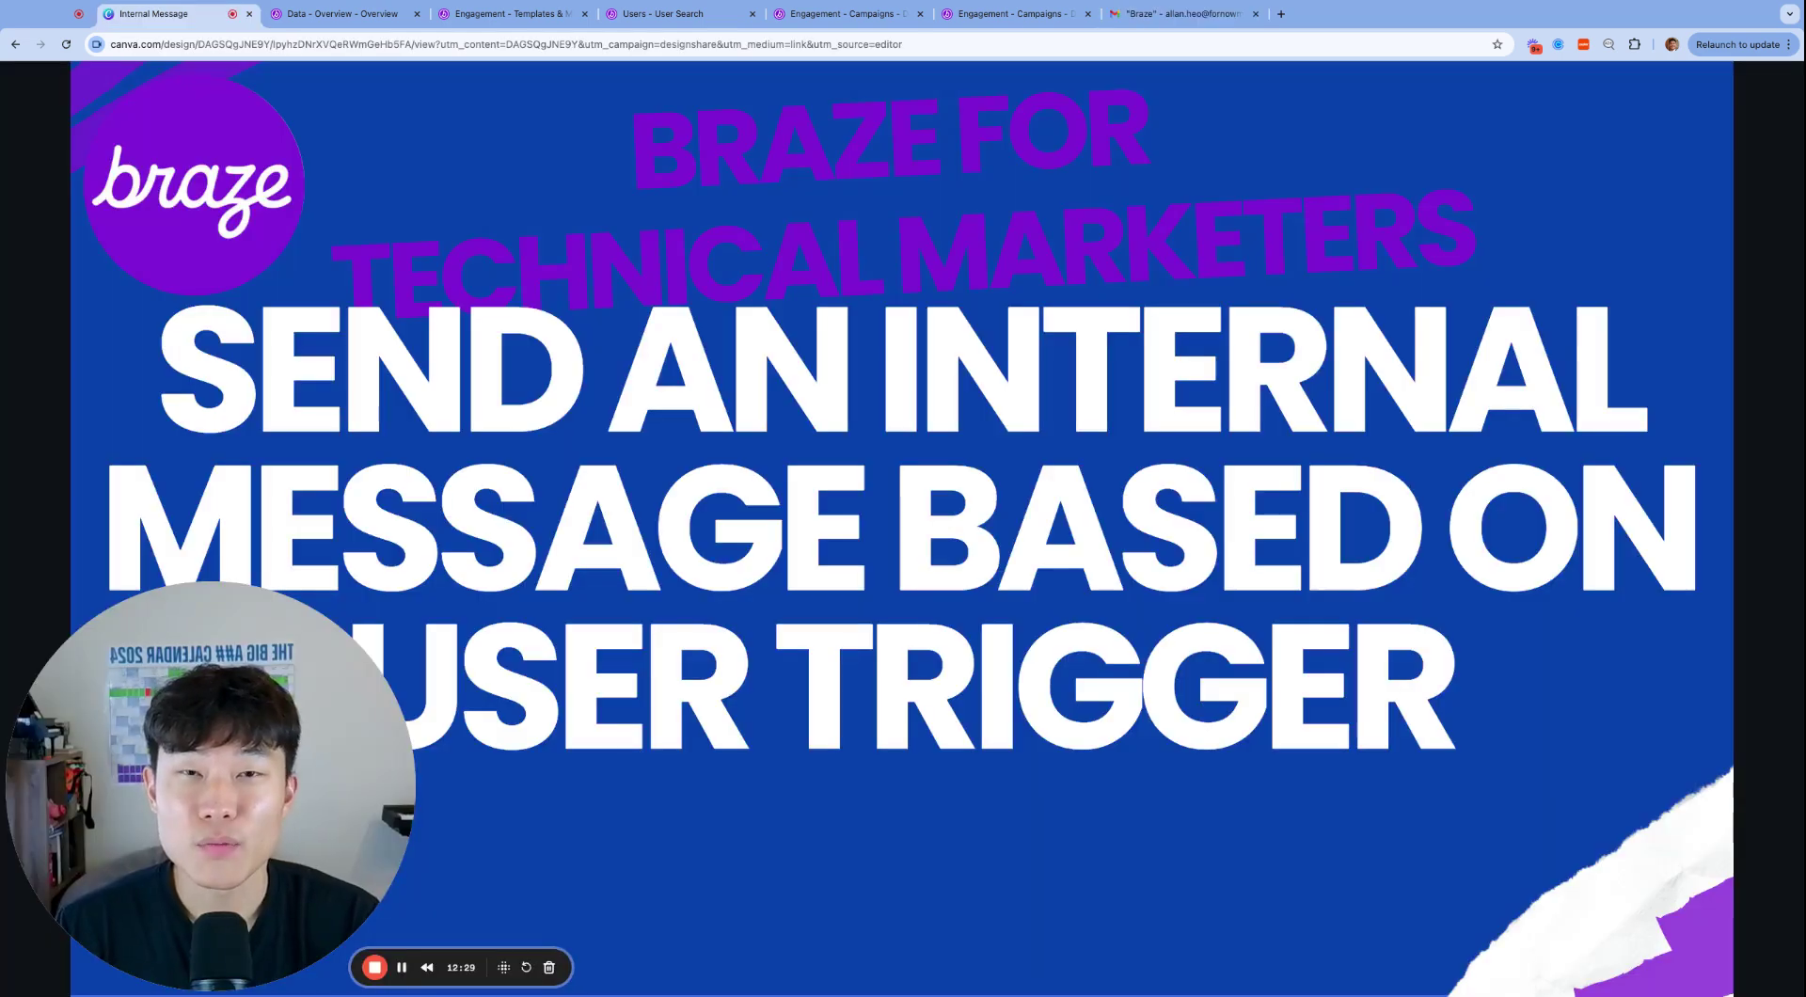